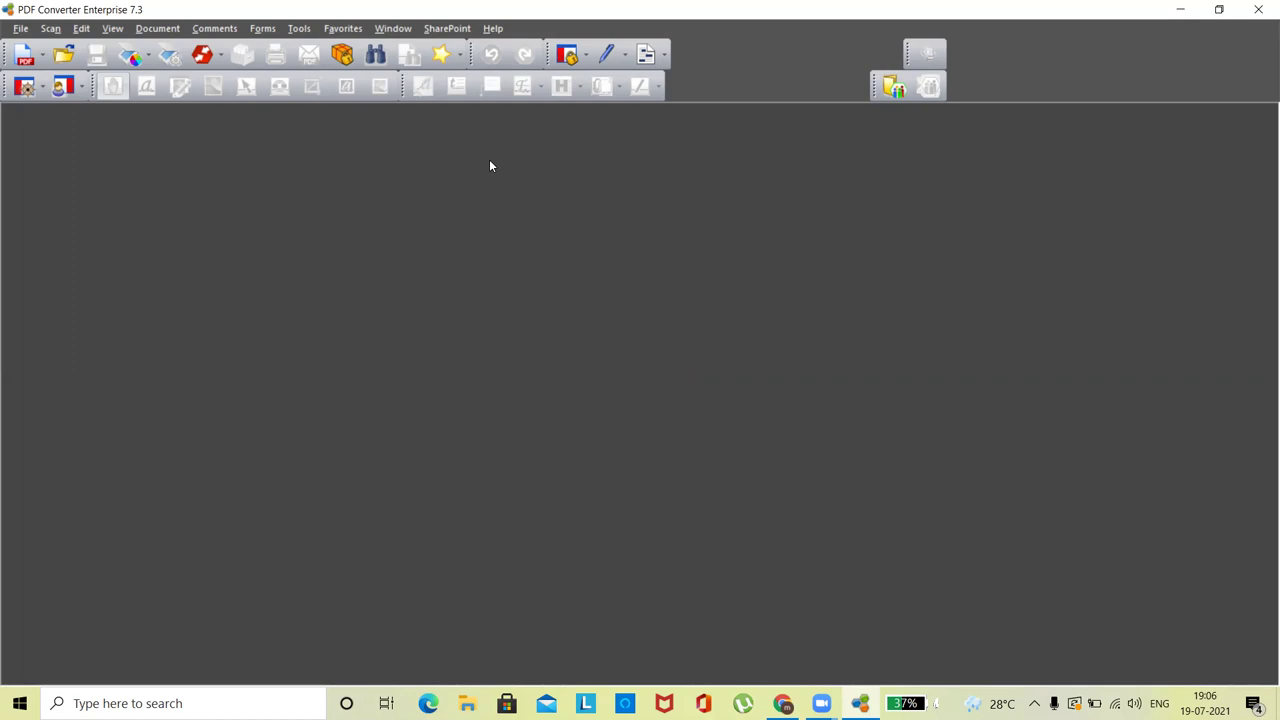
- Minimize PDF Converter and open TENDER FORMAT IN WORD.pdf from New folder > tender
left_click(1178, 9)
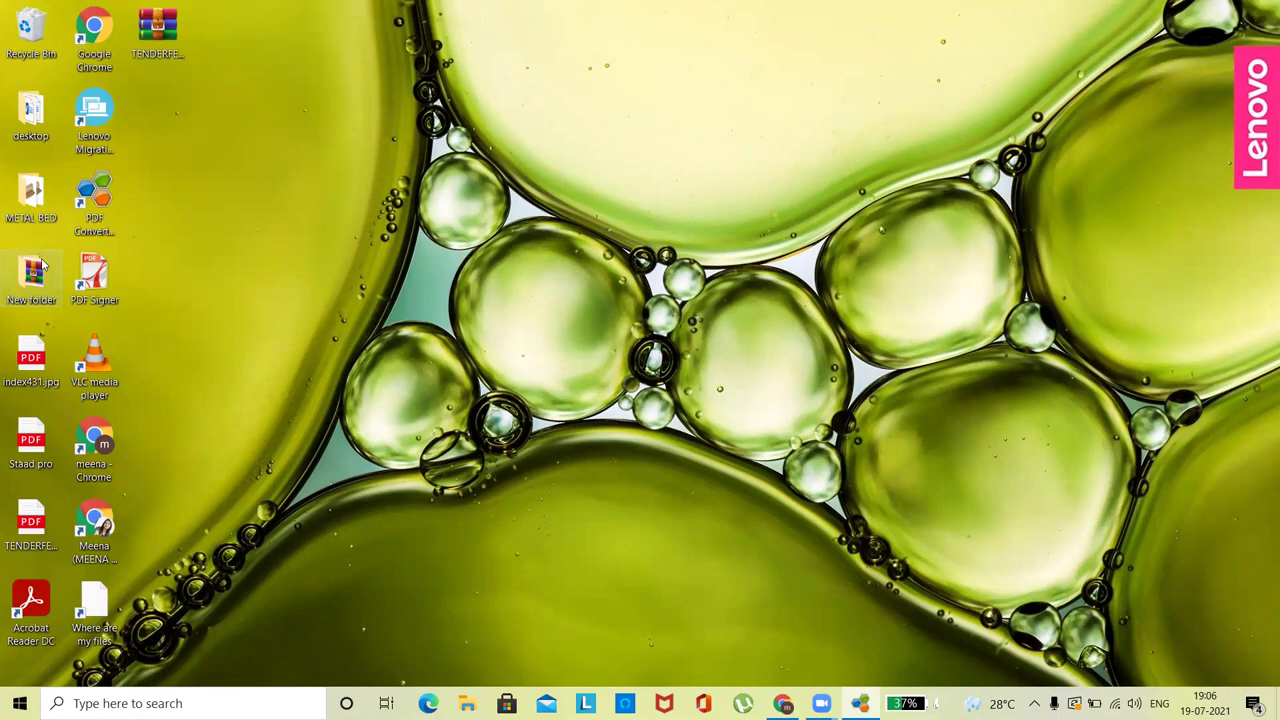
double_click(38, 270)
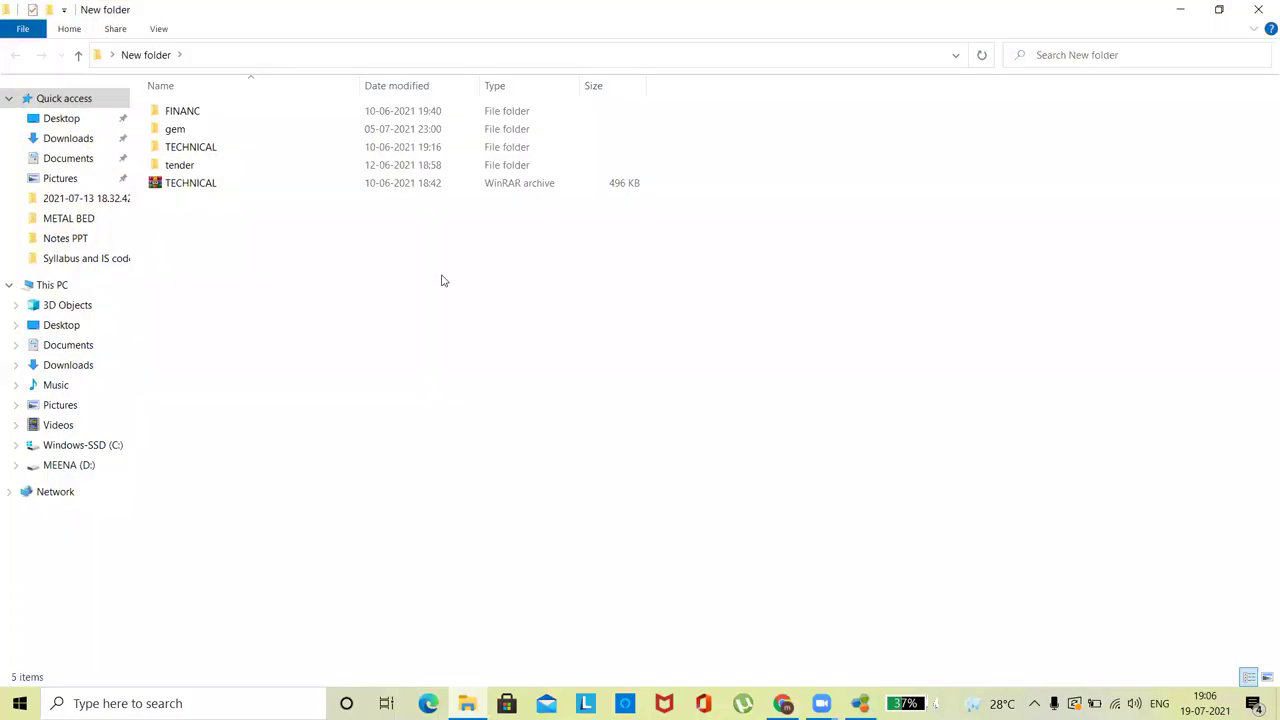
double_click(184, 165)
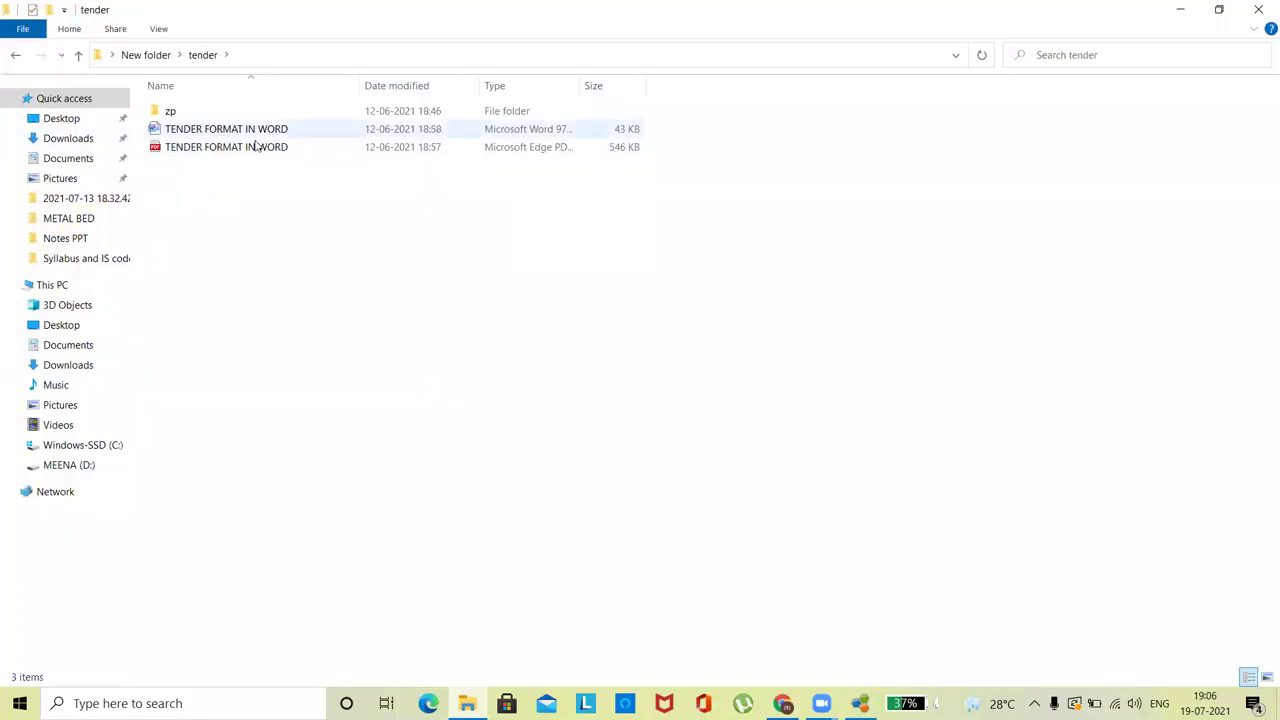
double_click(193, 148)
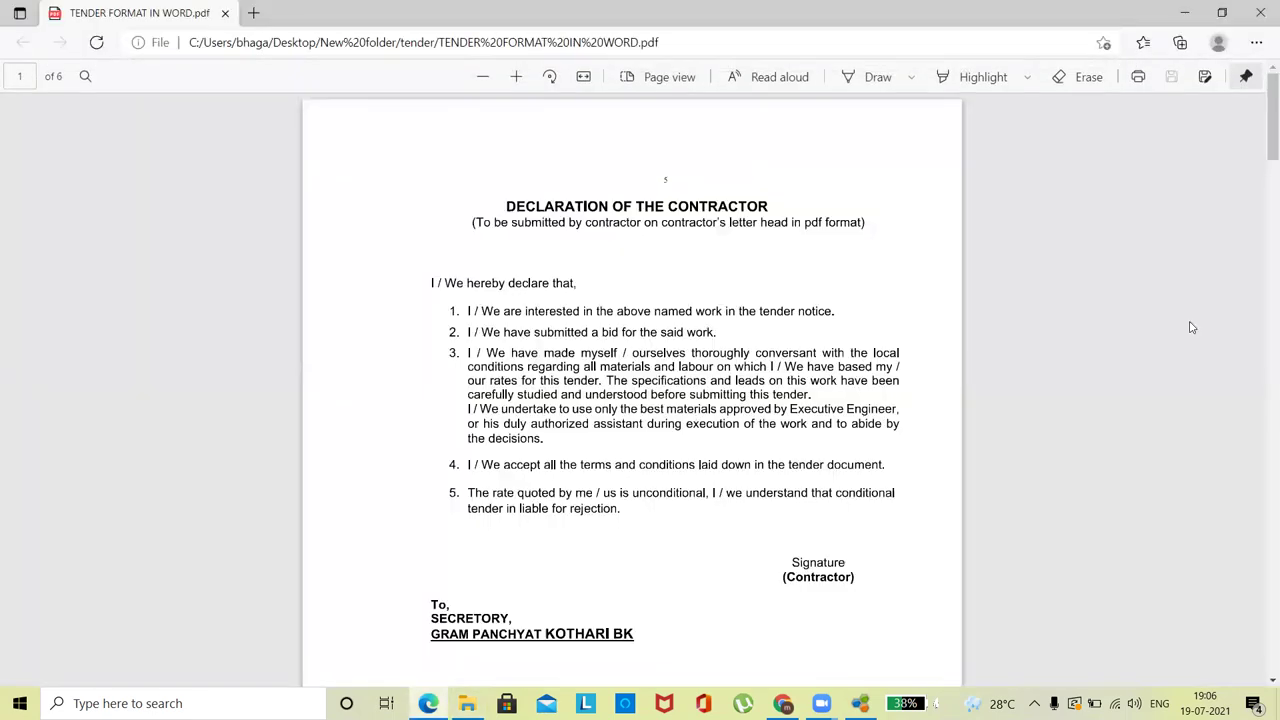
left_click_drag(1263, 152, 1262, 490)
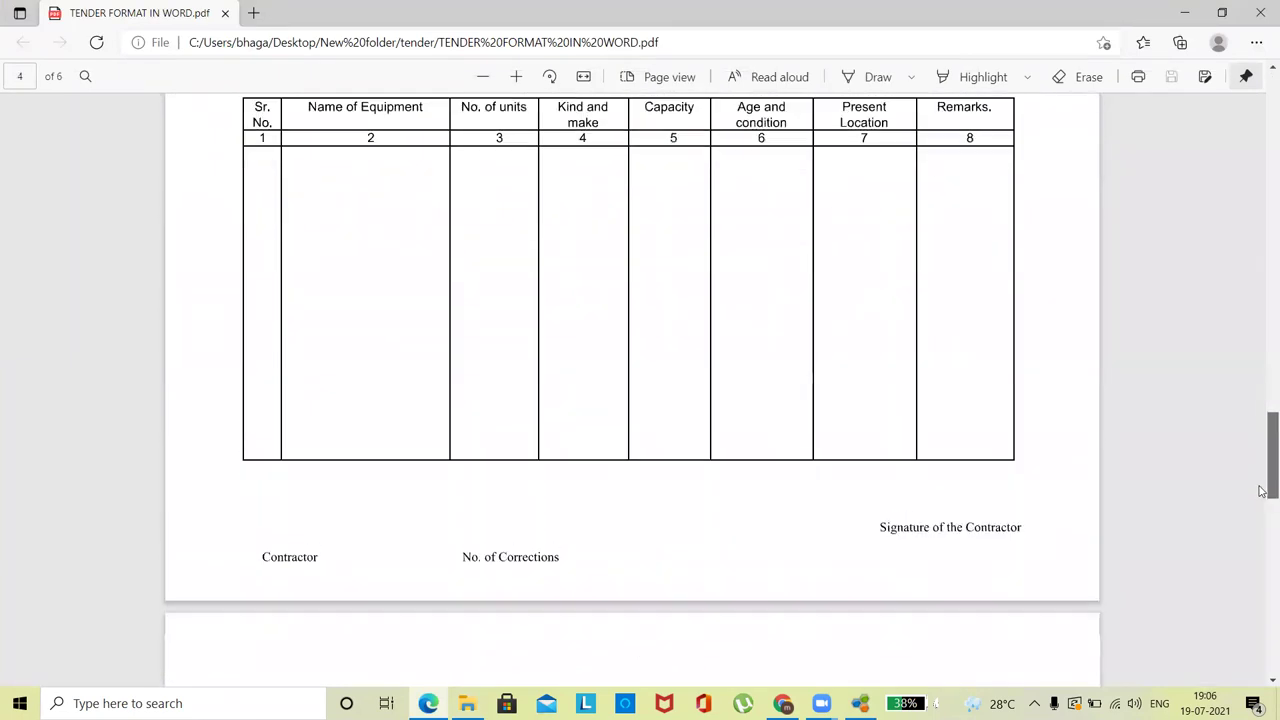
scroll(1262, 500, "down", 10)
left_click_drag(1272, 600, 1269, 110)
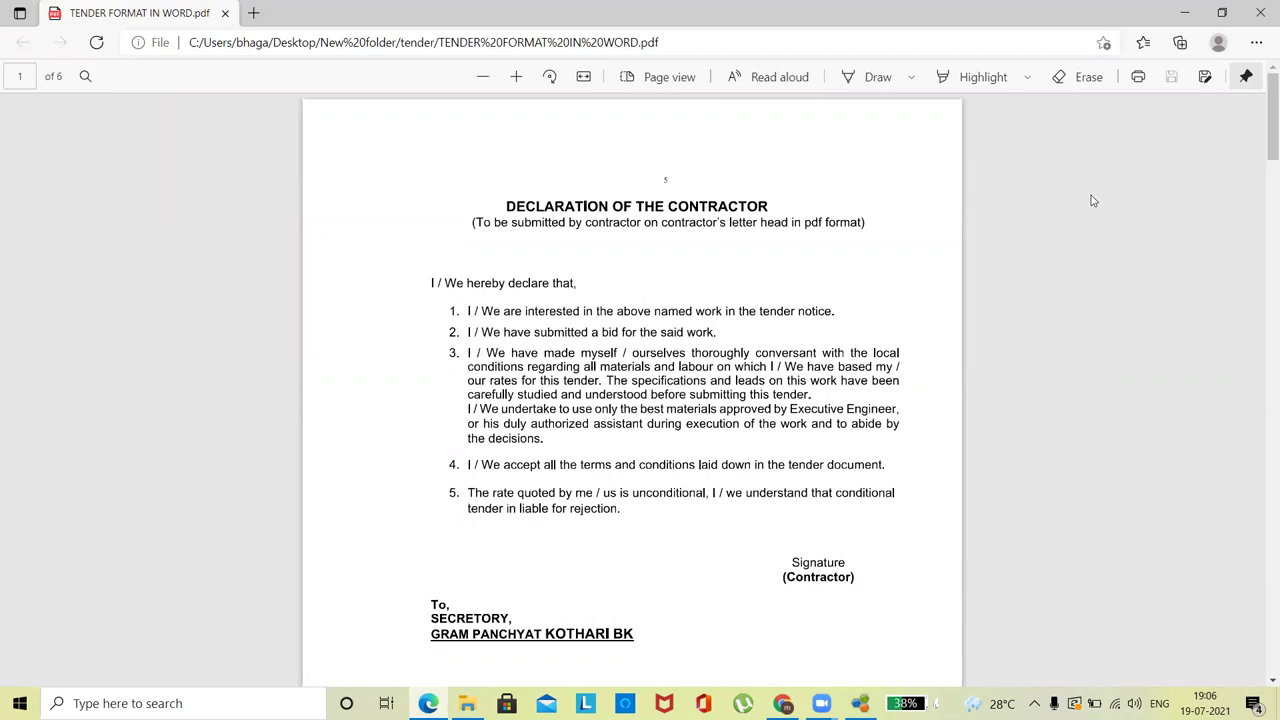
left_click(1260, 12)
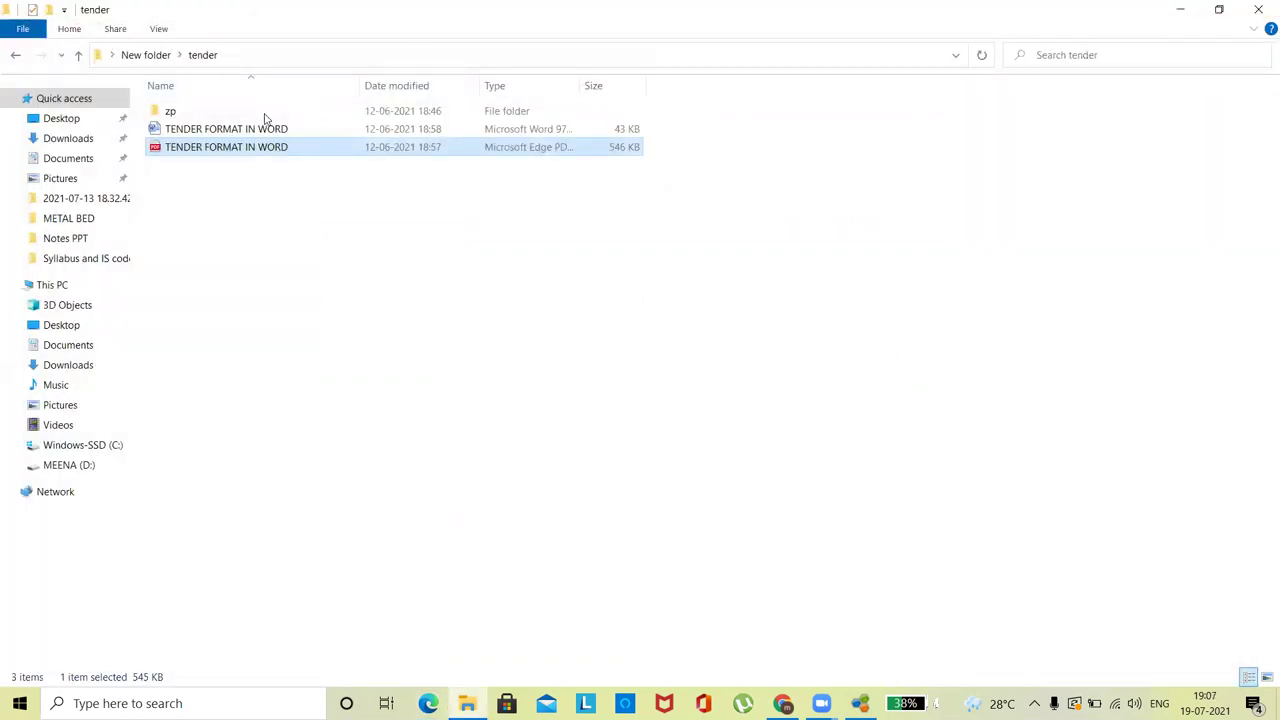
- Permanently delete the Word copy of TENDER FORMAT IN WORD with Shift+Delete
left_click(240, 135)
key("shift+Delete")
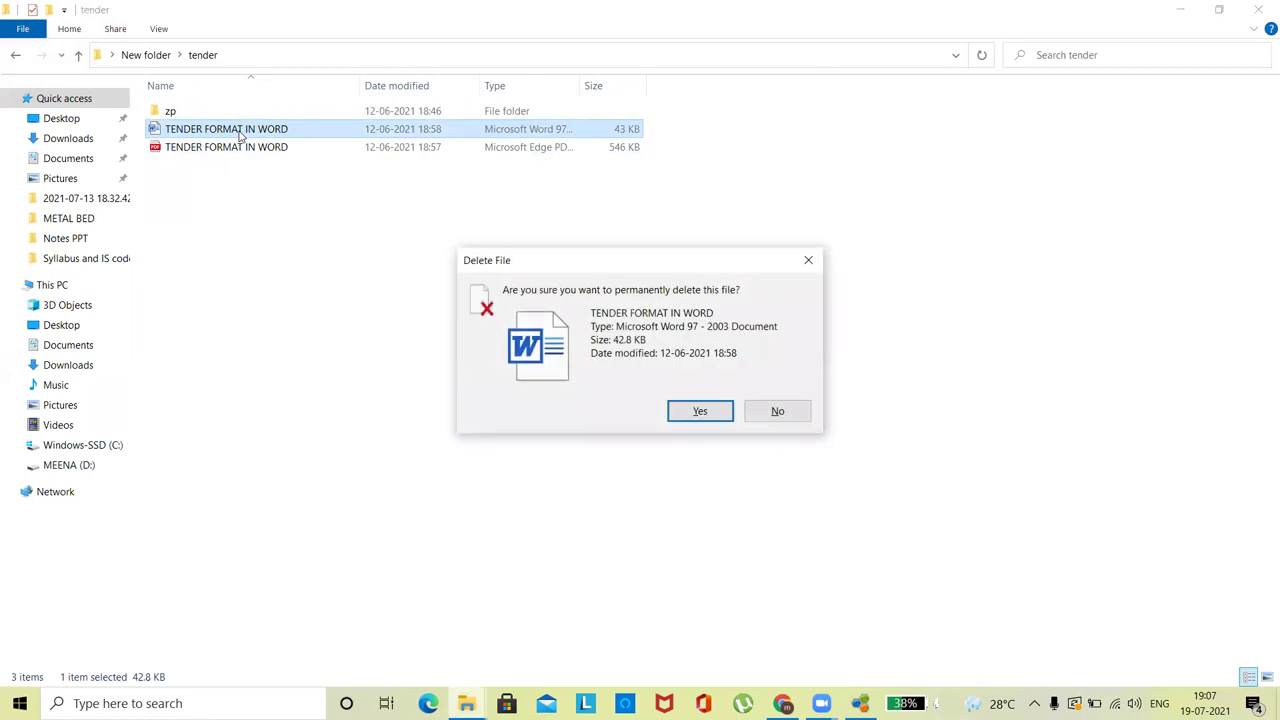
key("Return")
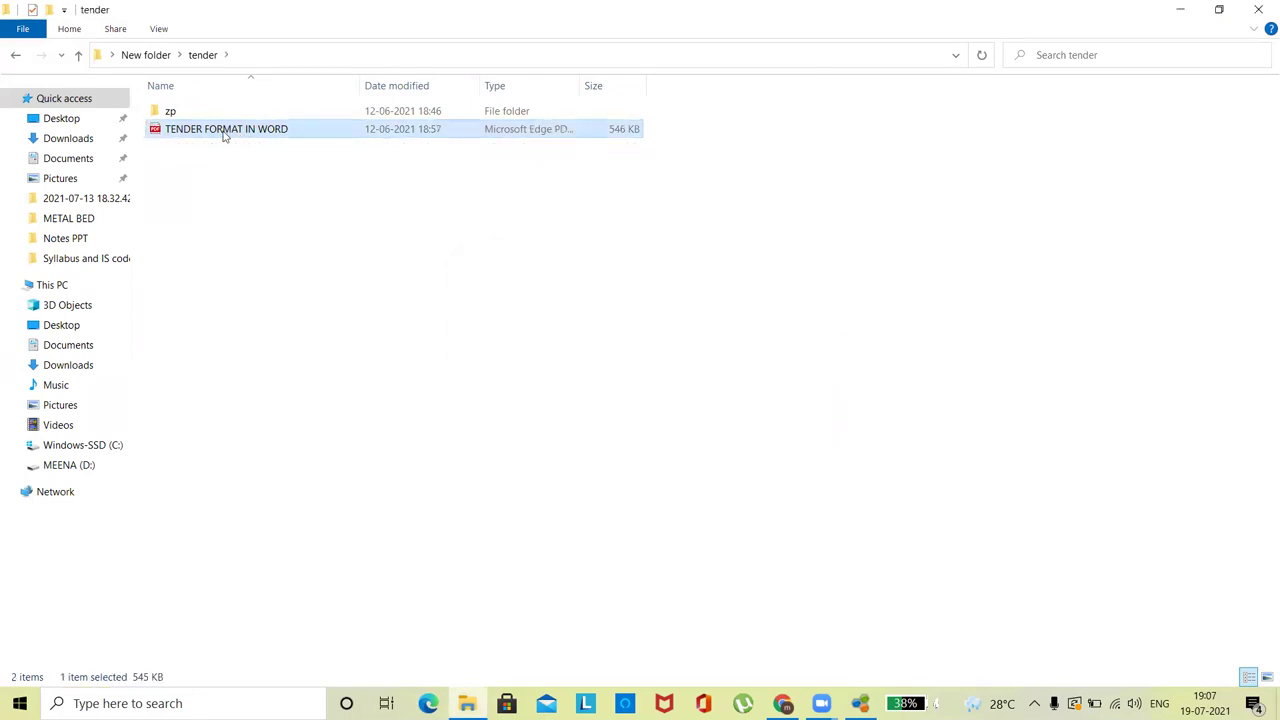
- Open the tender PDF with PDF Converter Professional via Open with
right_click(224, 136)
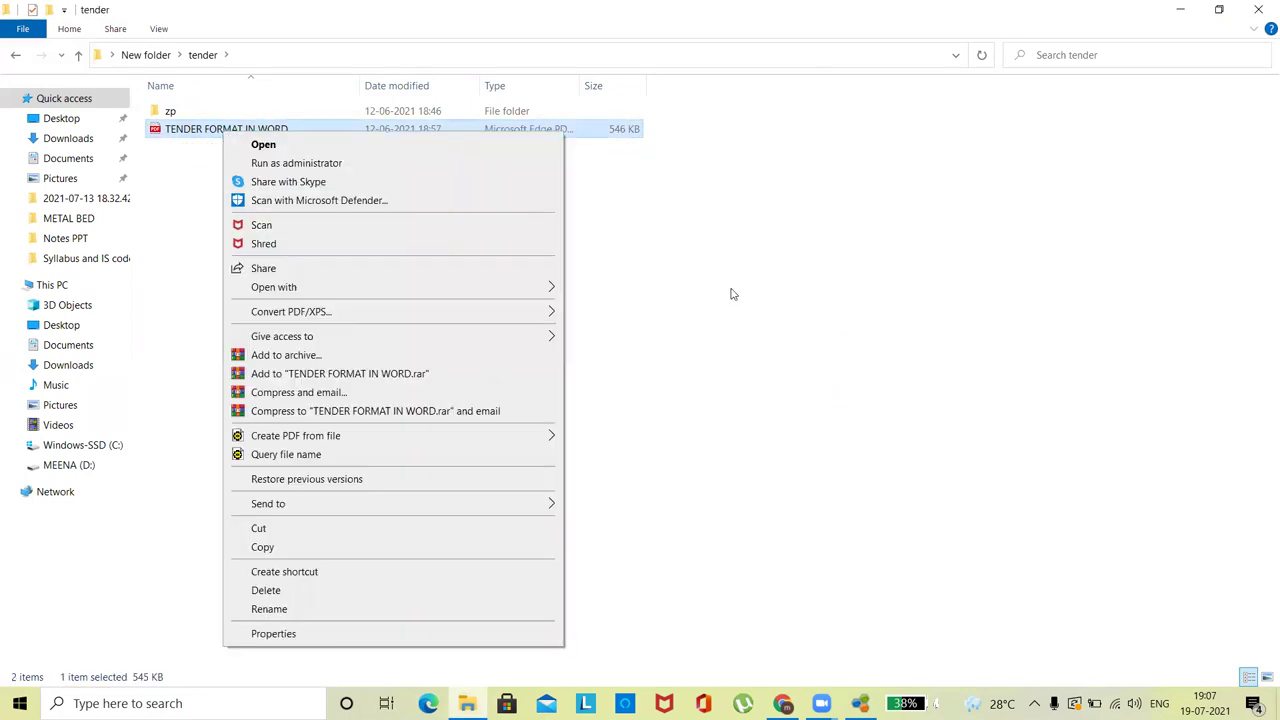
left_click(731, 294)
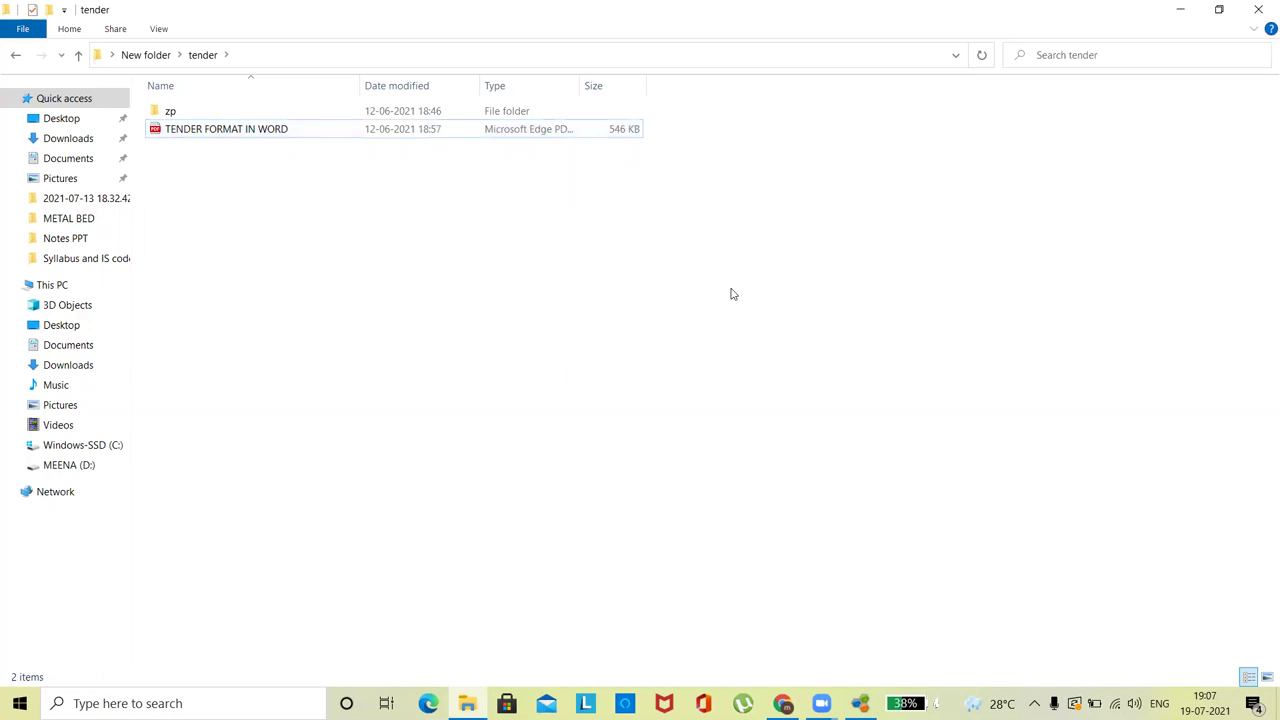
right_click(281, 128)
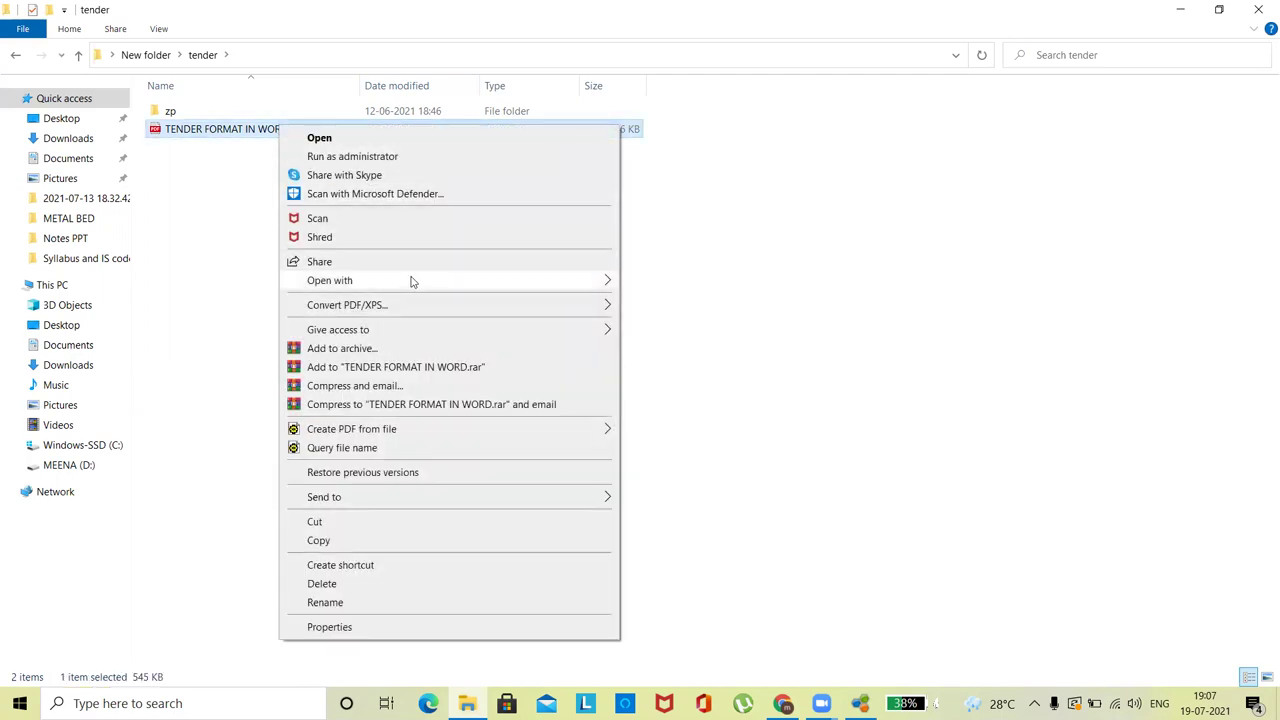
mouse_move(411, 280)
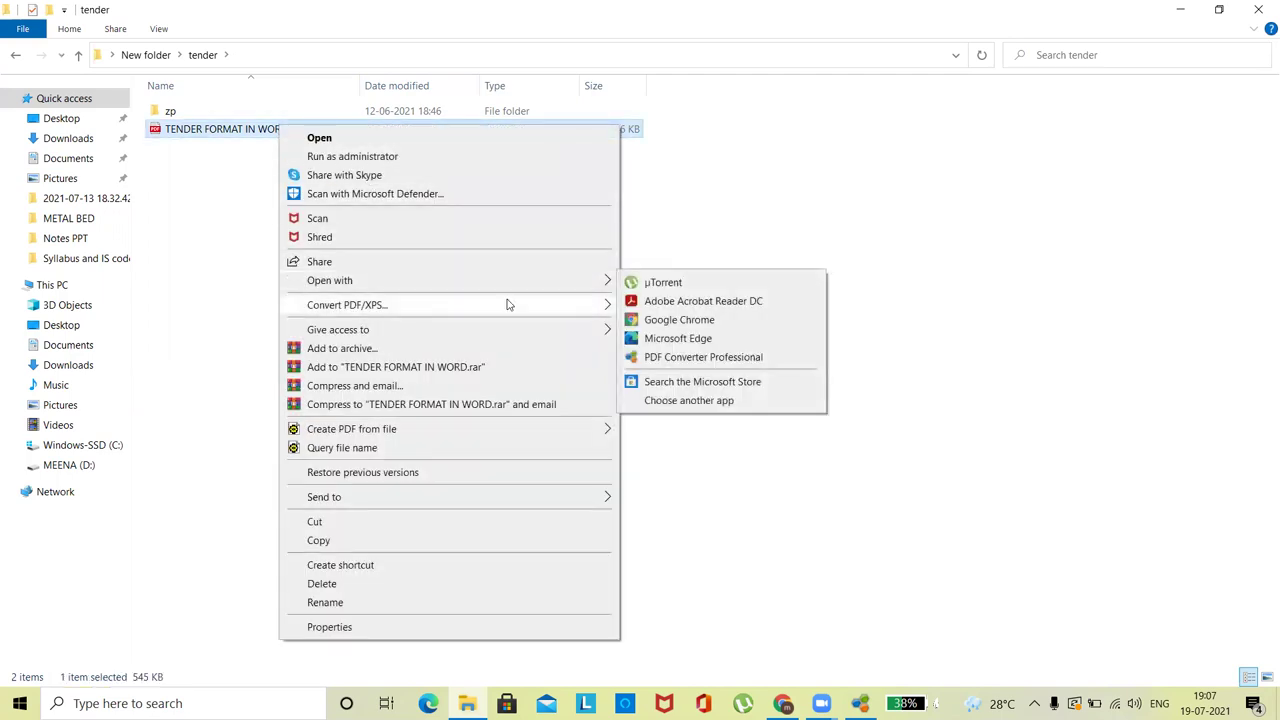
left_click(660, 356)
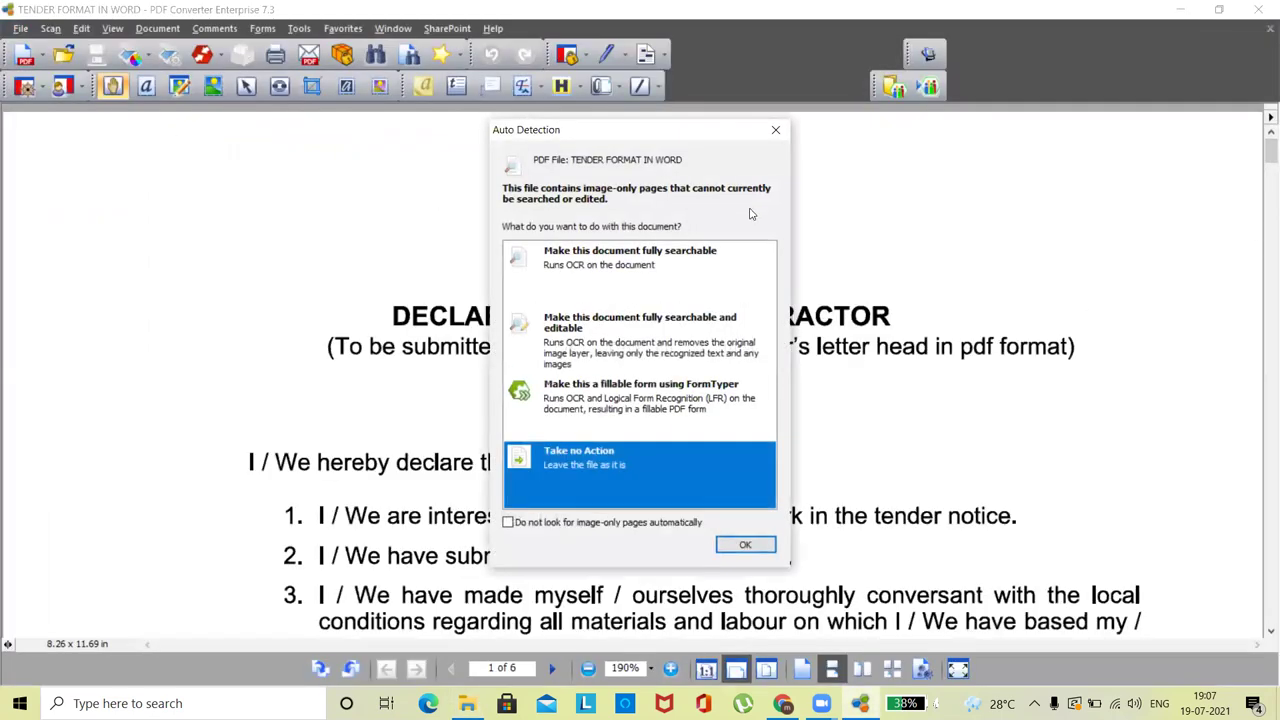
- Skip OCR with Take no Action and save a copy of the tender PDF to the Desktop
left_click(774, 133)
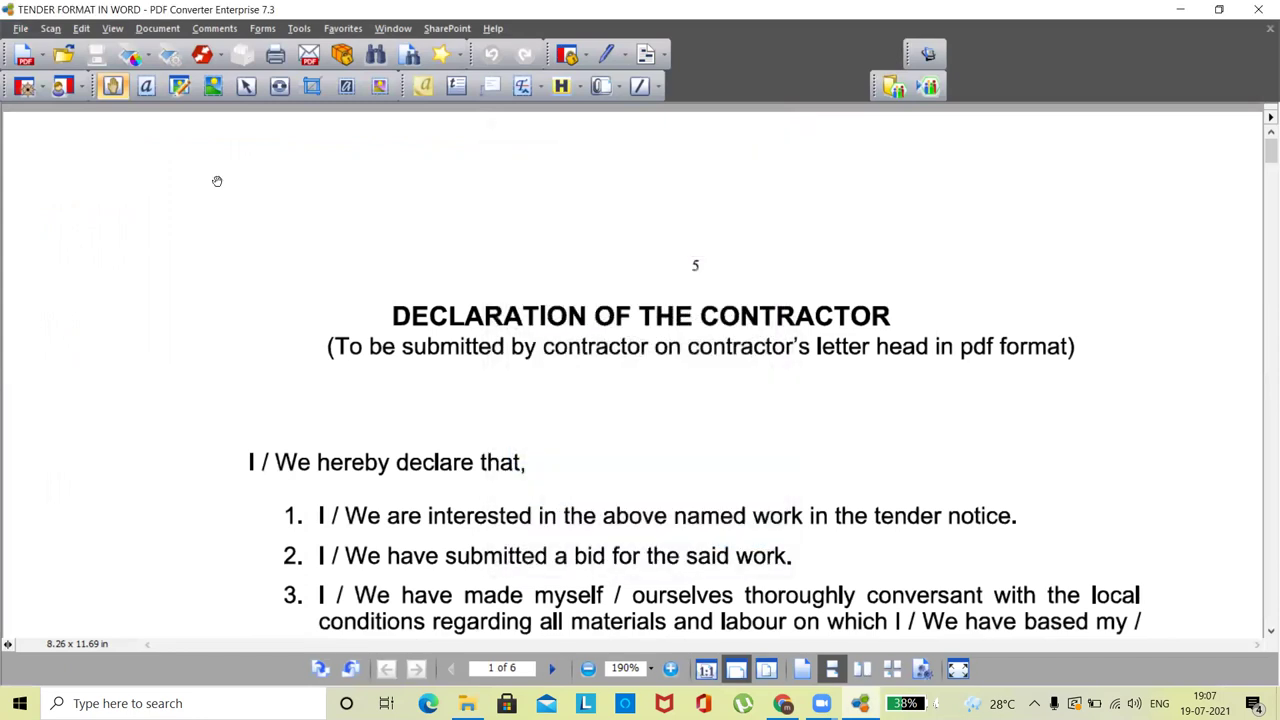
left_click(20, 28)
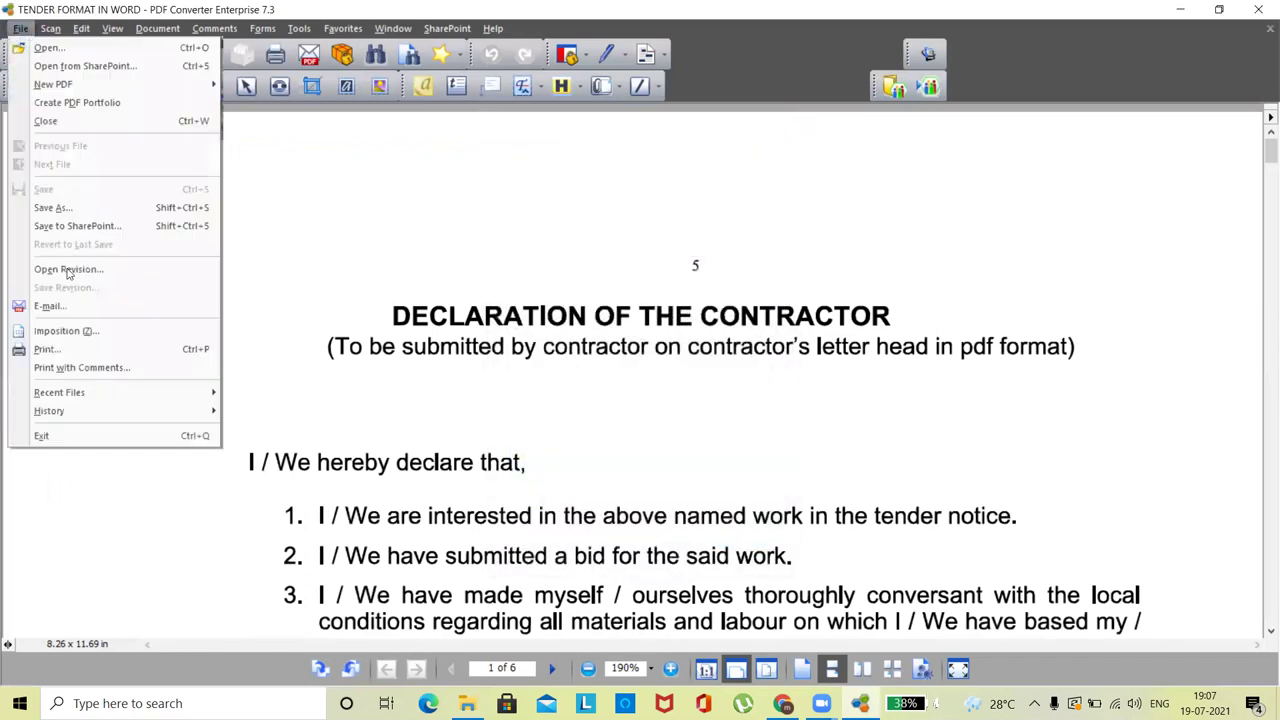
left_click(52, 208)
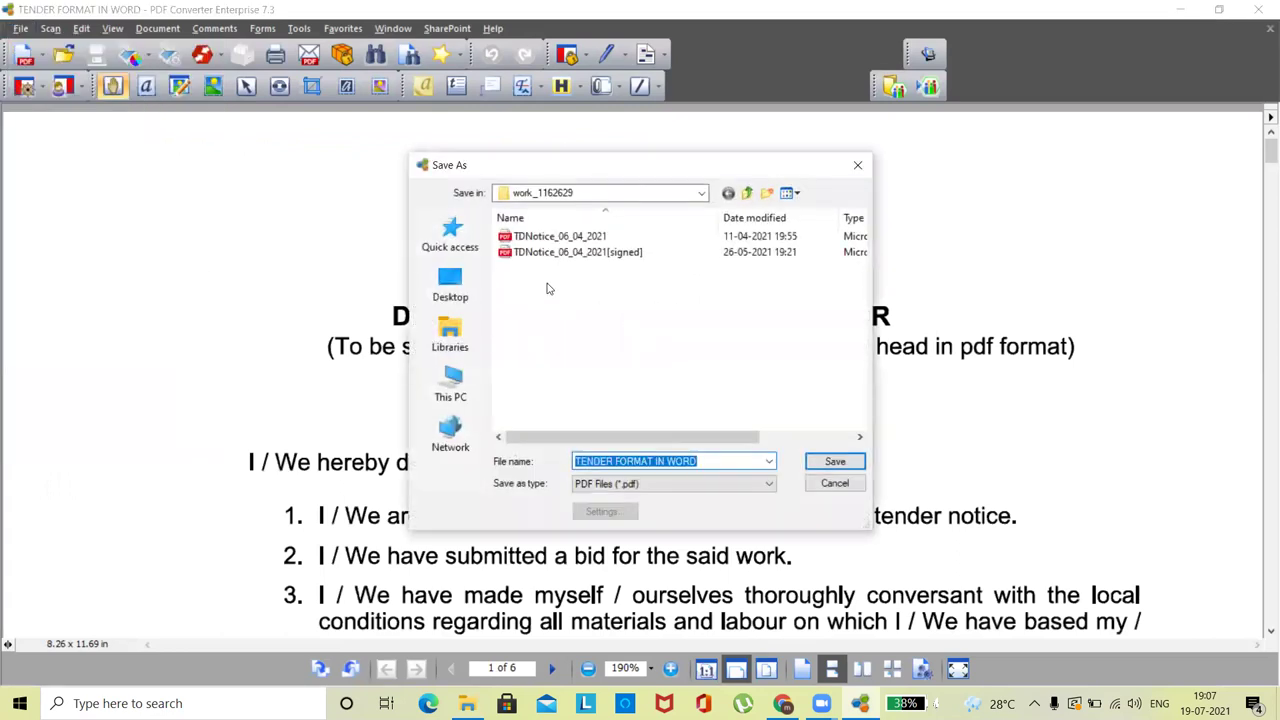
left_click(450, 285)
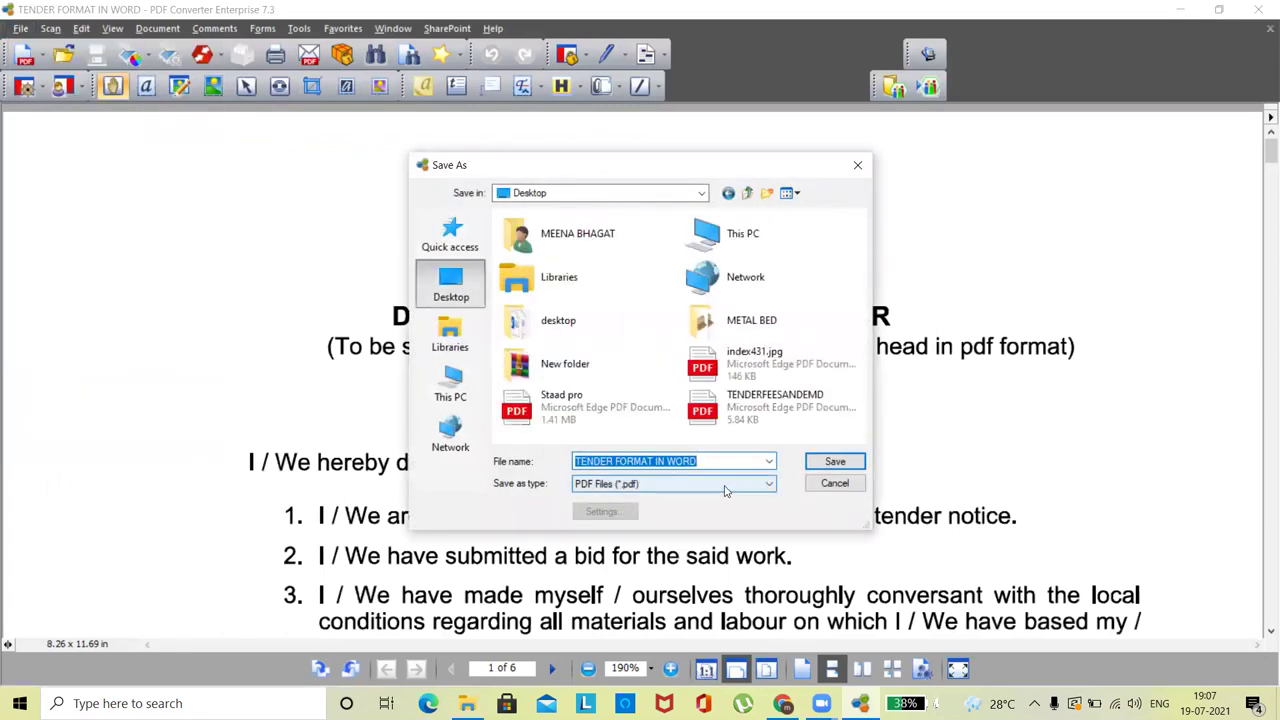
left_click(835, 462)
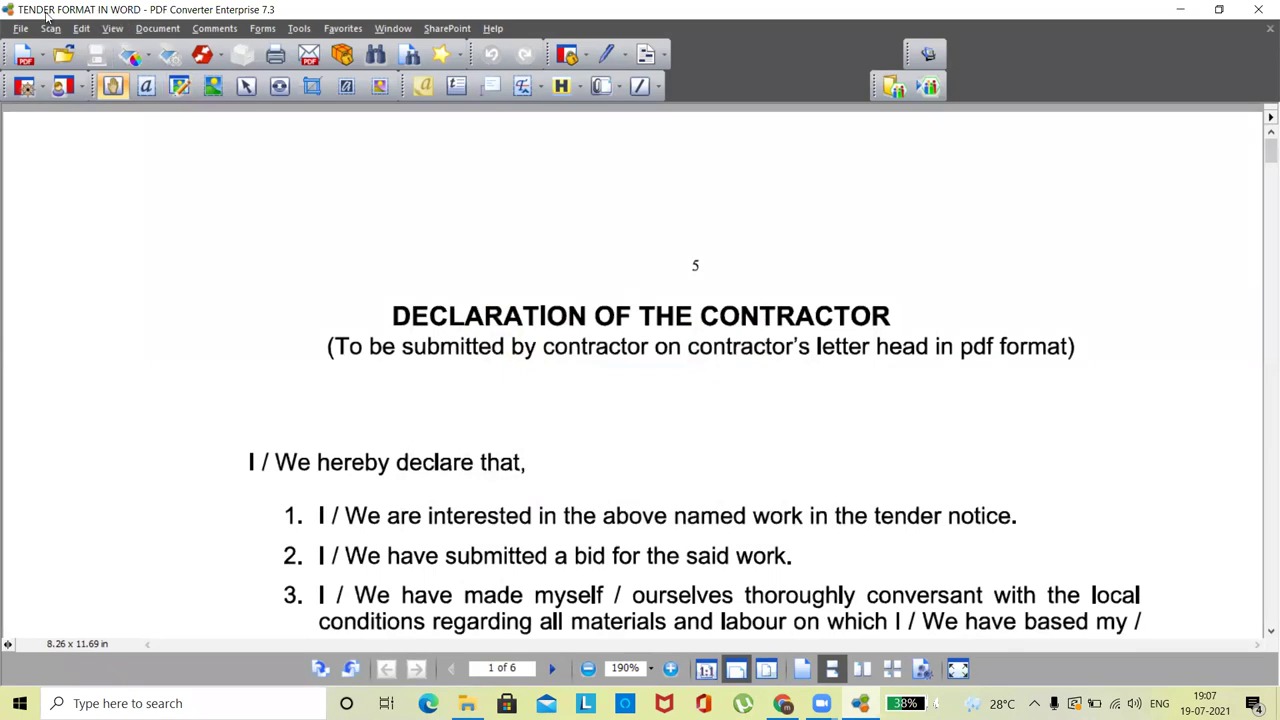
- Save the tender again as a Word Documents file on the Desktop
left_click(20, 28)
left_click(56, 207)
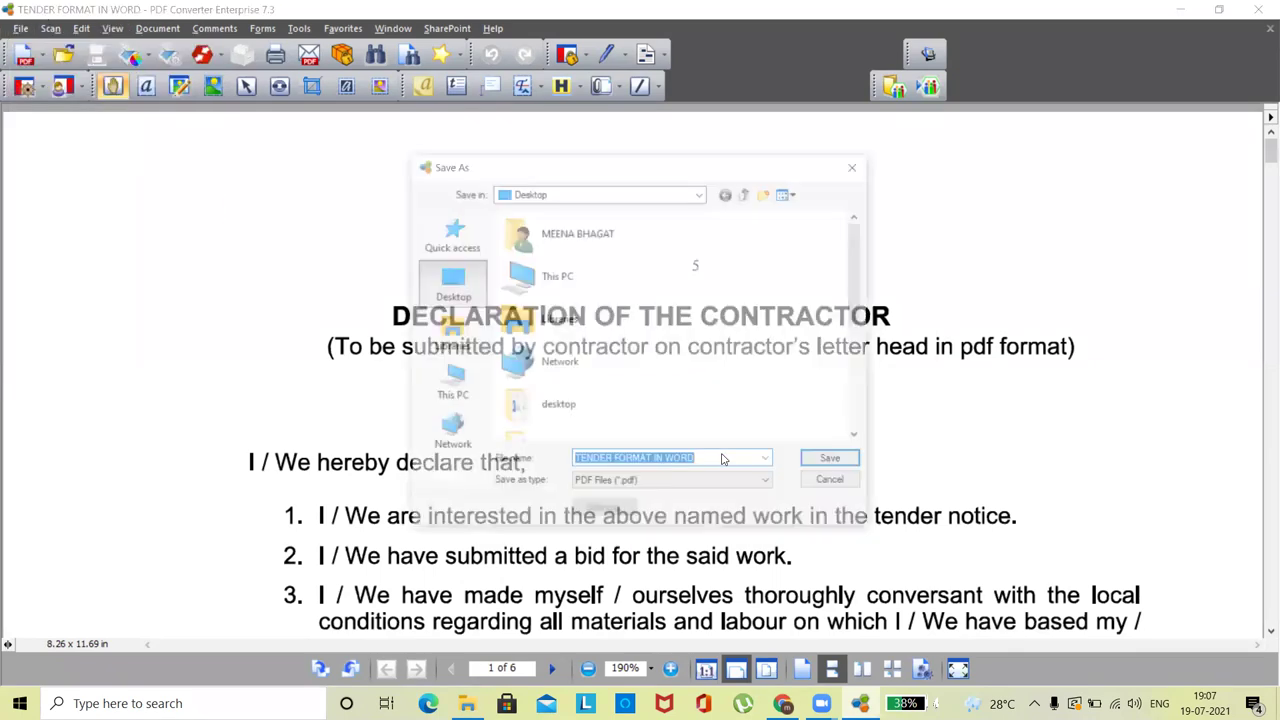
left_click(665, 484)
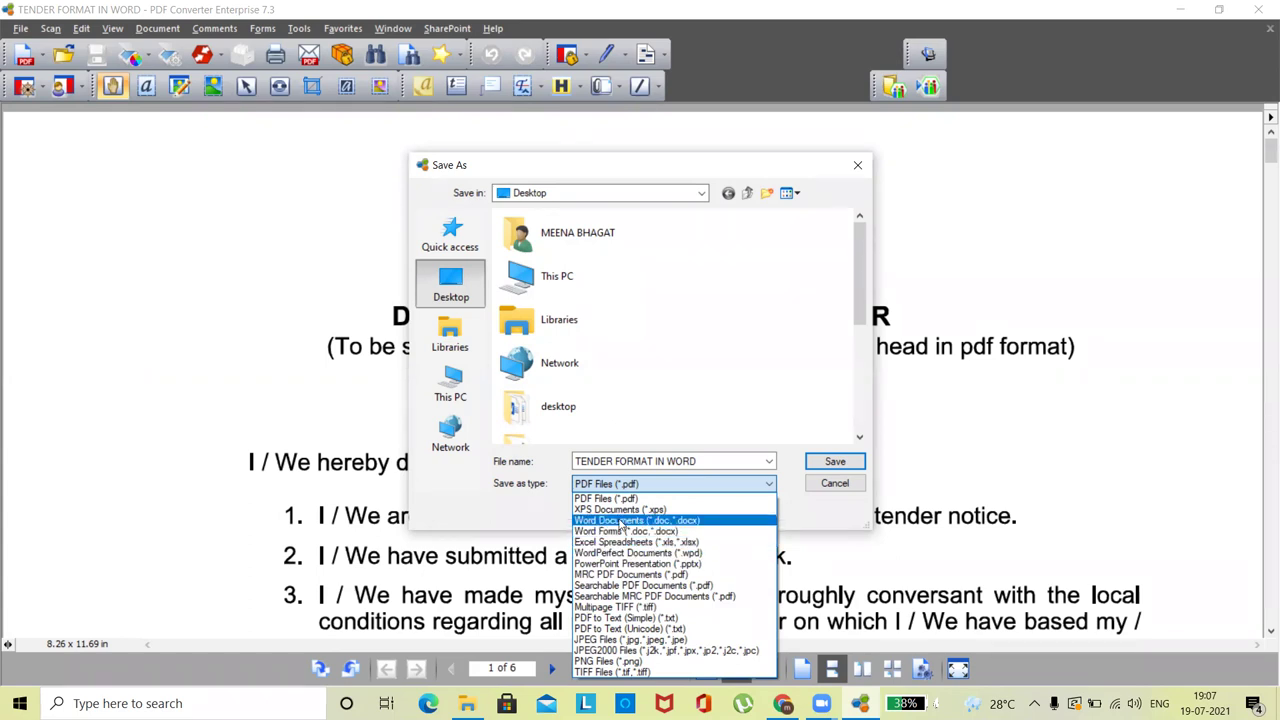
left_click(621, 521)
left_click(843, 469)
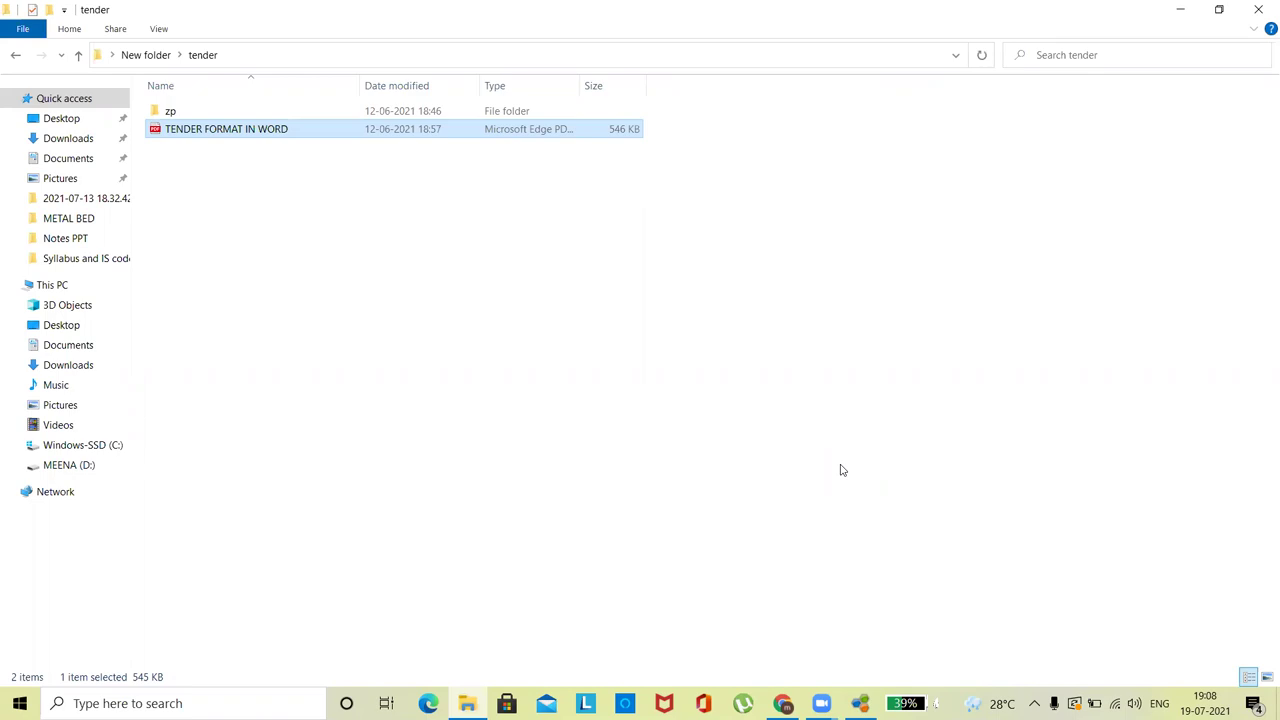
- Minimize File Explorer and PDF Converter, then open the TENDER FORMAT IN WORD document from the desktop
left_click(1179, 10)
left_click(1179, 10)
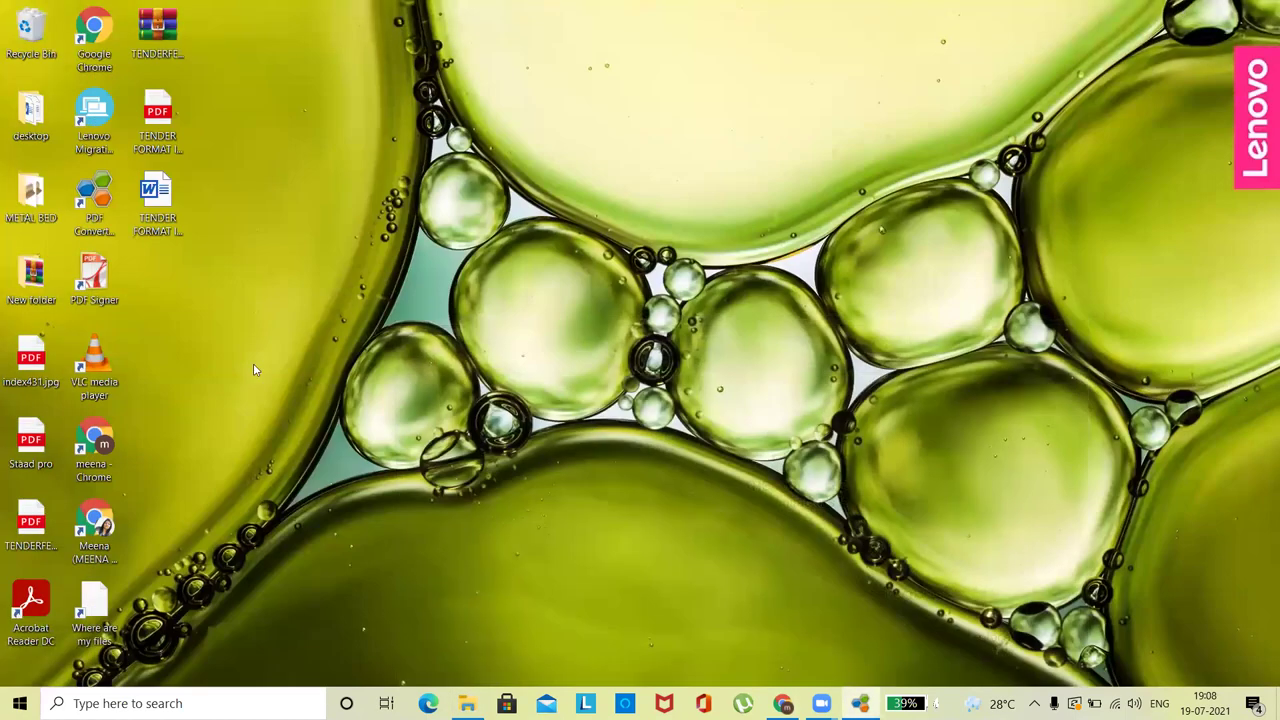
left_click(158, 201)
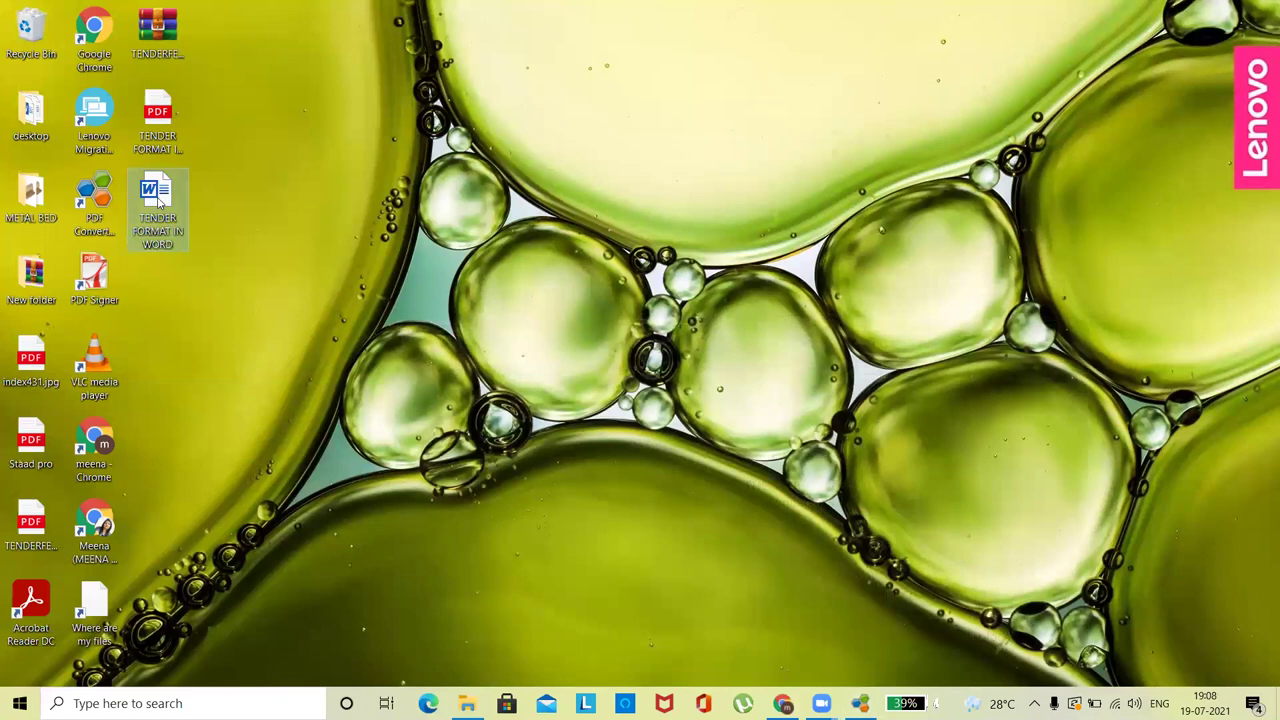
double_click(158, 201)
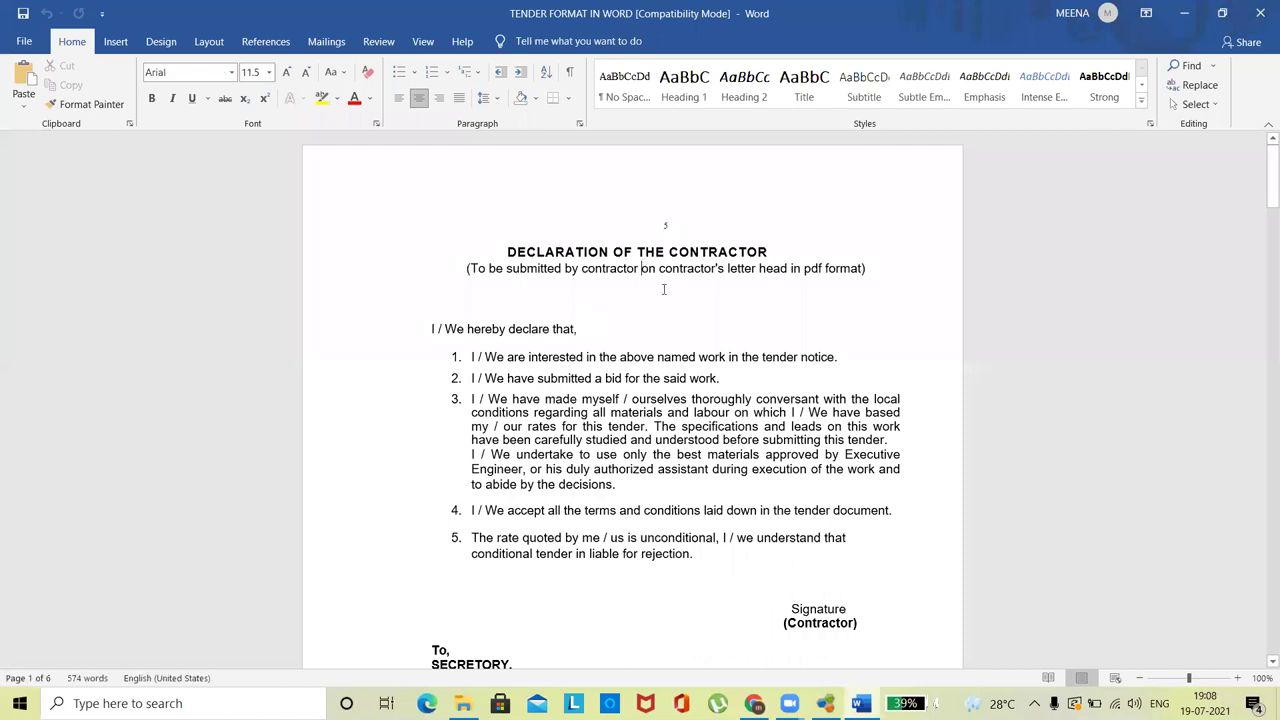
left_click(581, 362)
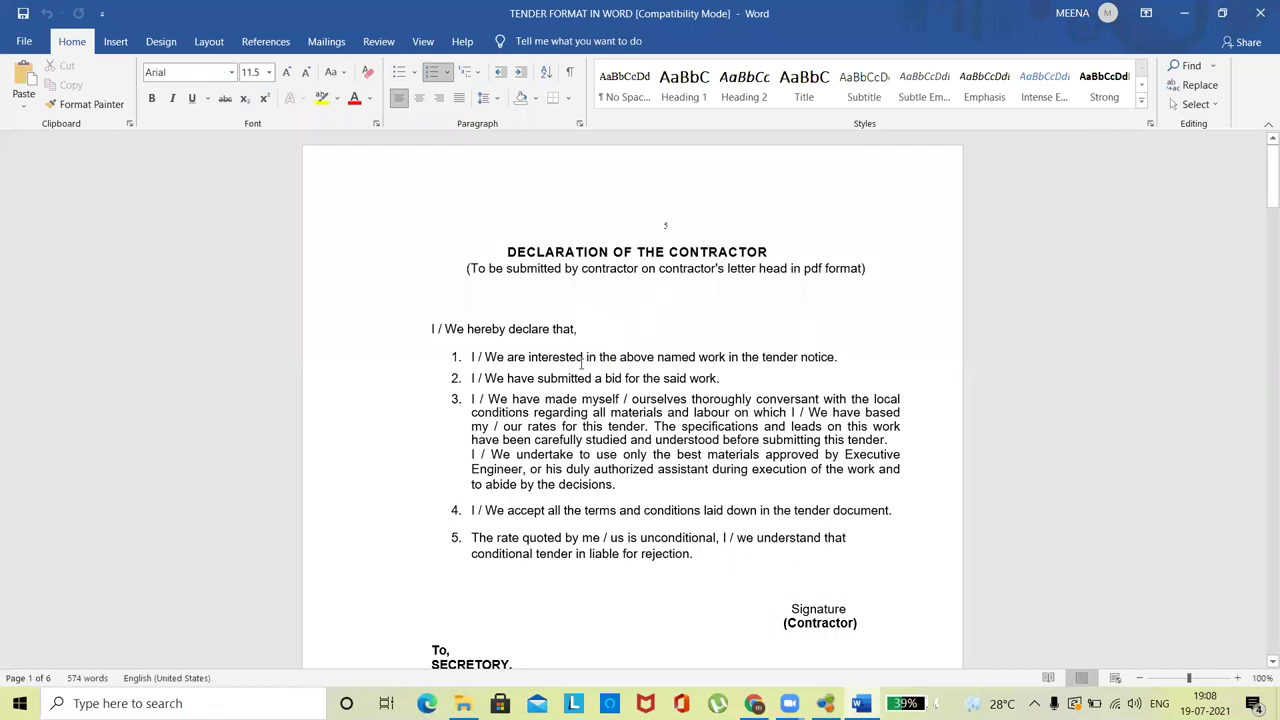
- Dismiss the Word error message and delete the stray 'th' before 'above' in item 1
key("Down")
key("Down")
key("Down")
key("Down")
key("Down")
key("Down")
key("Down")
key("Down")
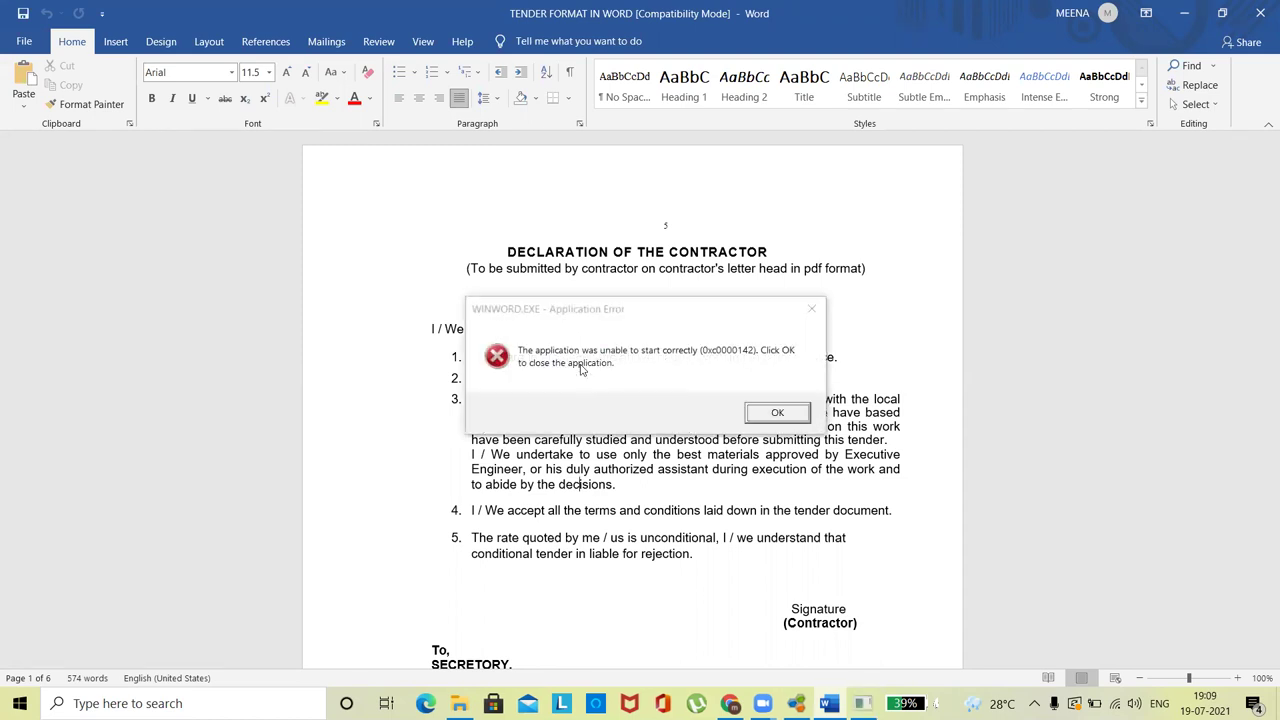
left_click(811, 308)
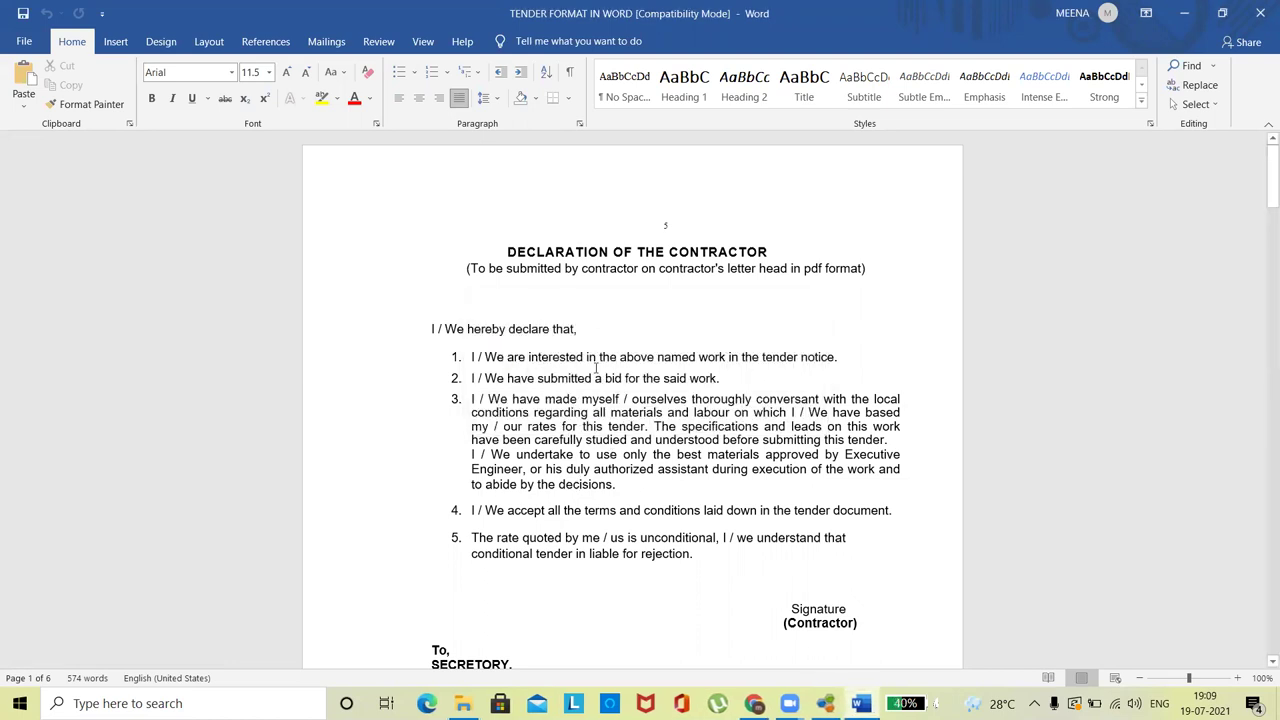
left_click(597, 368)
key("BackSpace")
key("BackSpace")
key("BackSpace")
key("BackSpace")
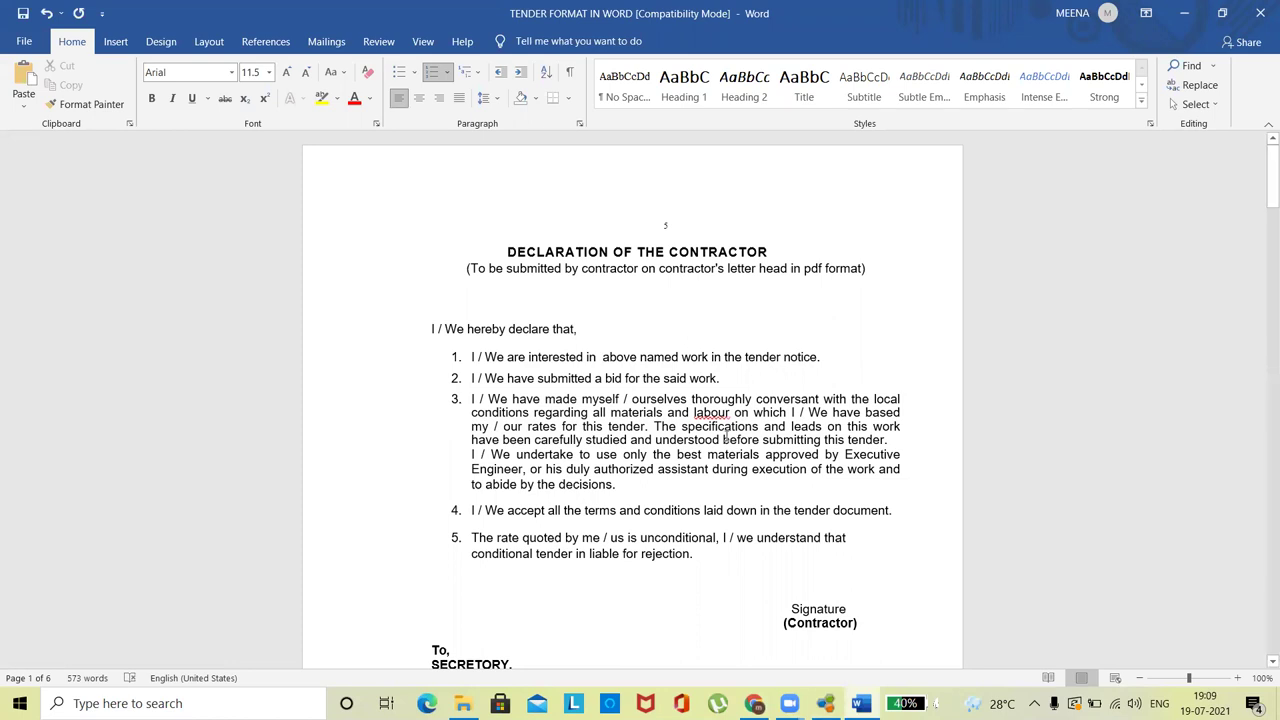
- Move down to the Statement No. I table and place the caret in the first Sr. No. cell
left_click(784, 462)
key("Down")
key("Down")
key("Down")
key("Down")
key("Down")
key("Down")
key("Down")
key("Down")
key("Down")
key("Down")
key("Down")
key("Down")
key("Down")
key("Down")
key("Down")
key("Down")
key("Down")
key("Down")
key("Down")
key("Down")
key("Down")
key("Down")
key("Down")
key("Down")
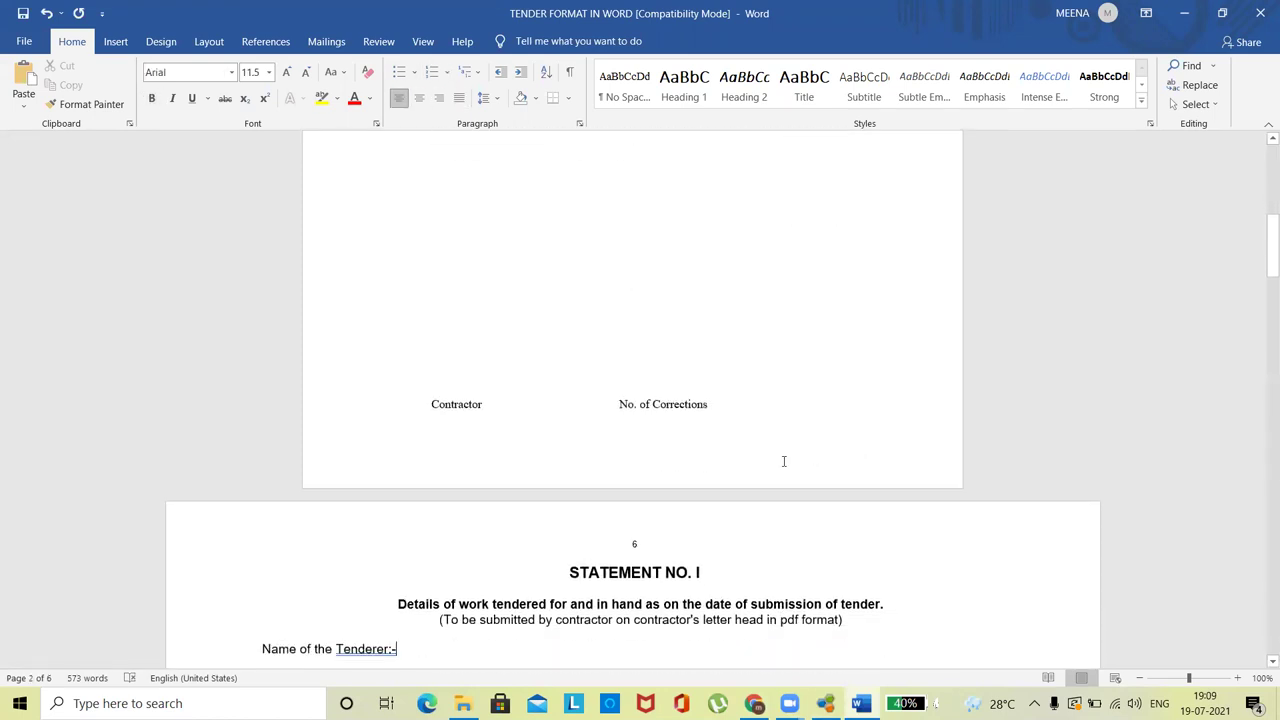
key("Down")
key("Down")
key("Down")
key("Down")
key("Down")
key("Down")
key("Down")
key("Down")
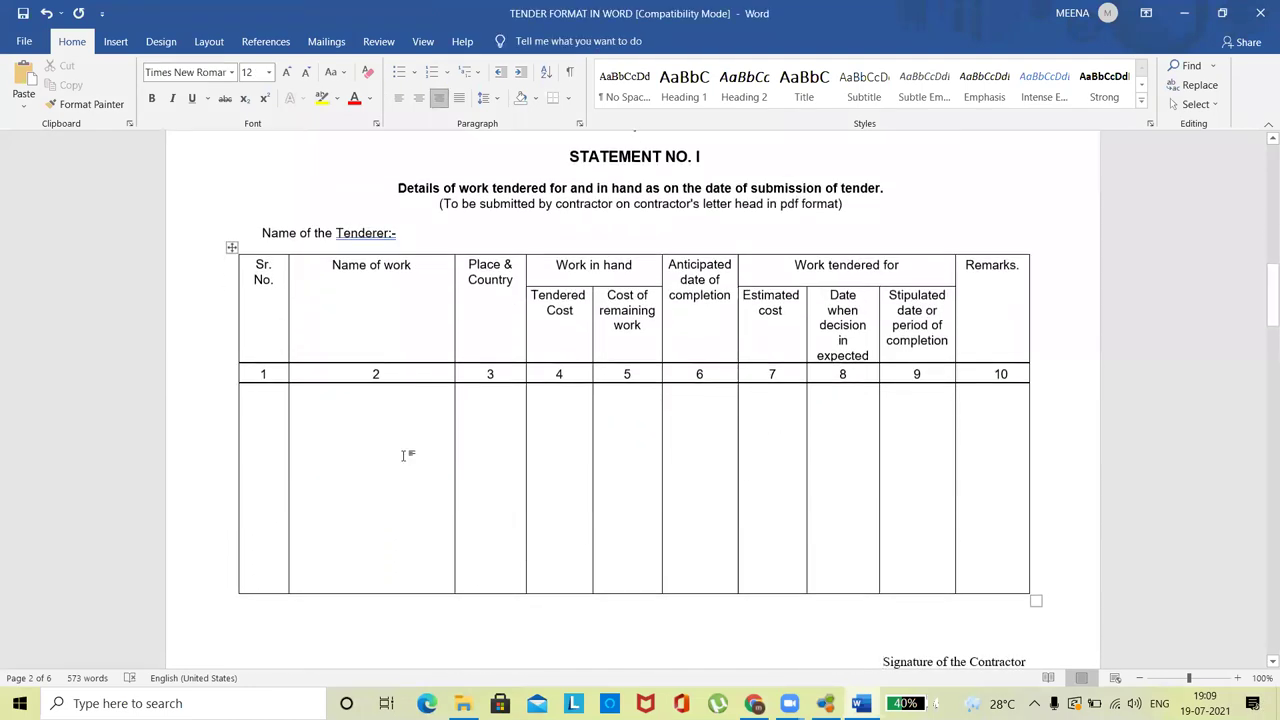
left_click(267, 409)
- Fill row 1: 1, Construction of Ganwadi Building, Pune, 1500000, 300000, 31st aug 2021
type("1")
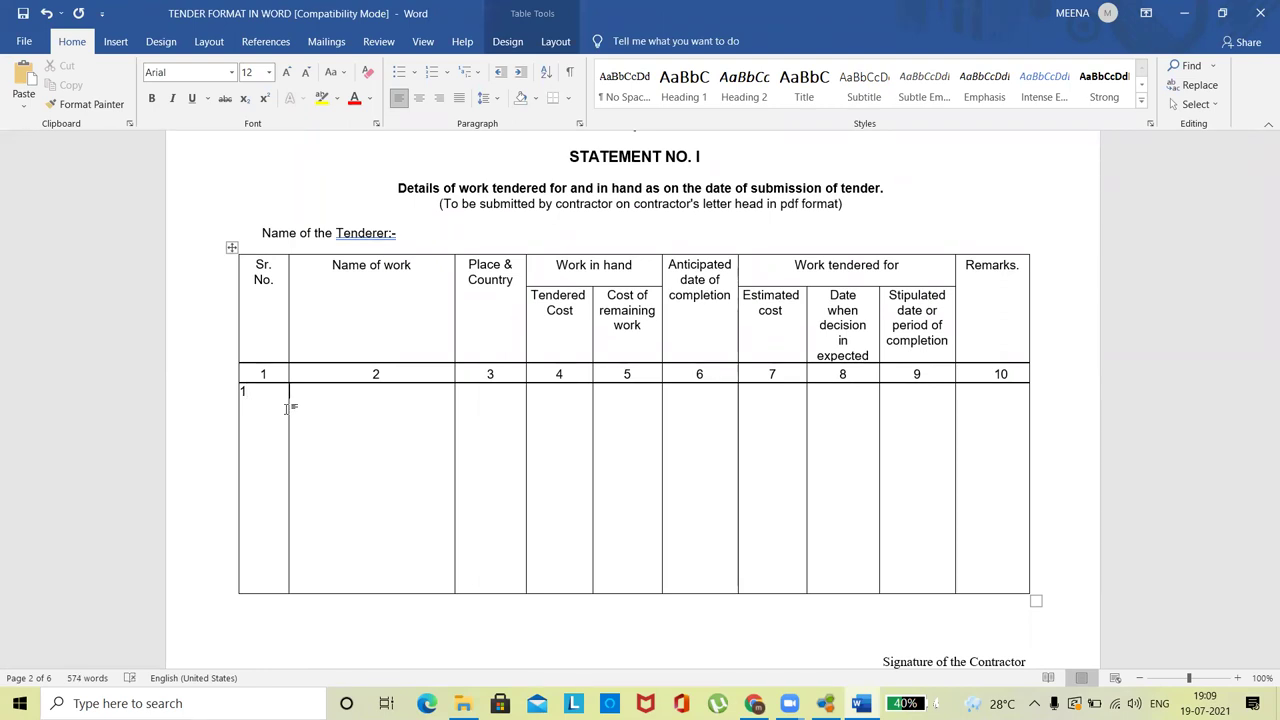
type("Construction of Ganw")
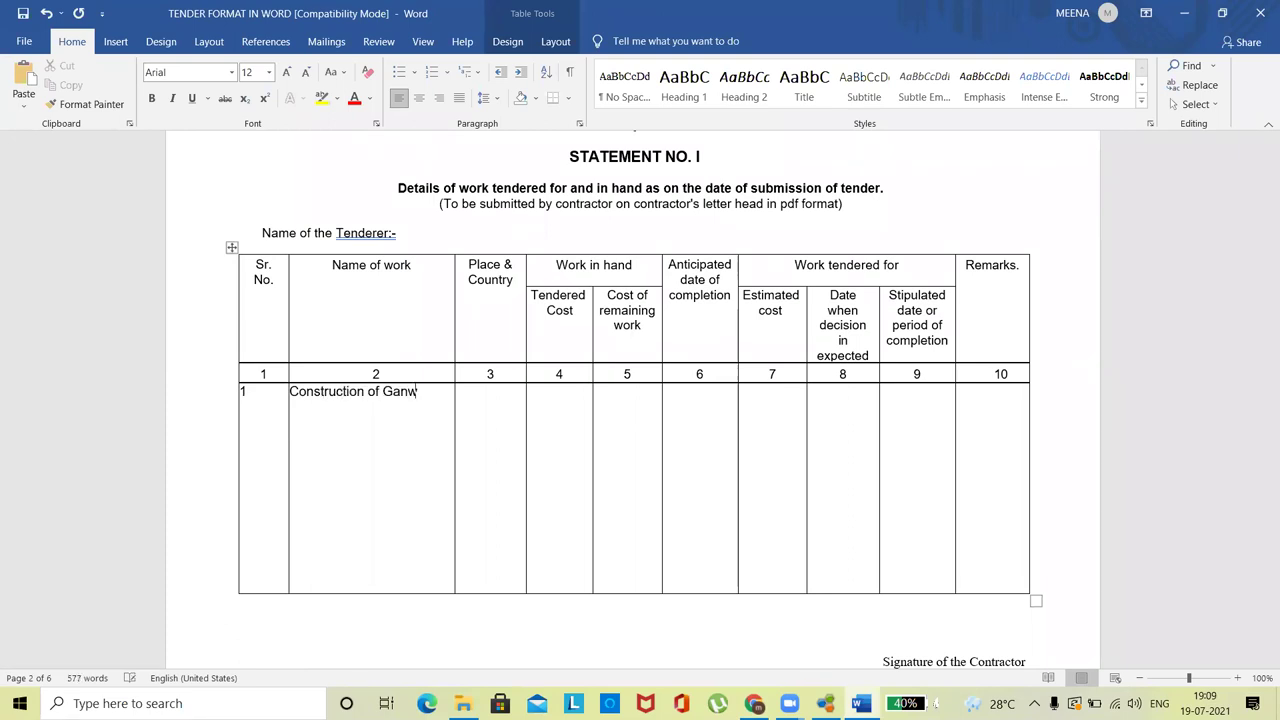
type("adi Building")
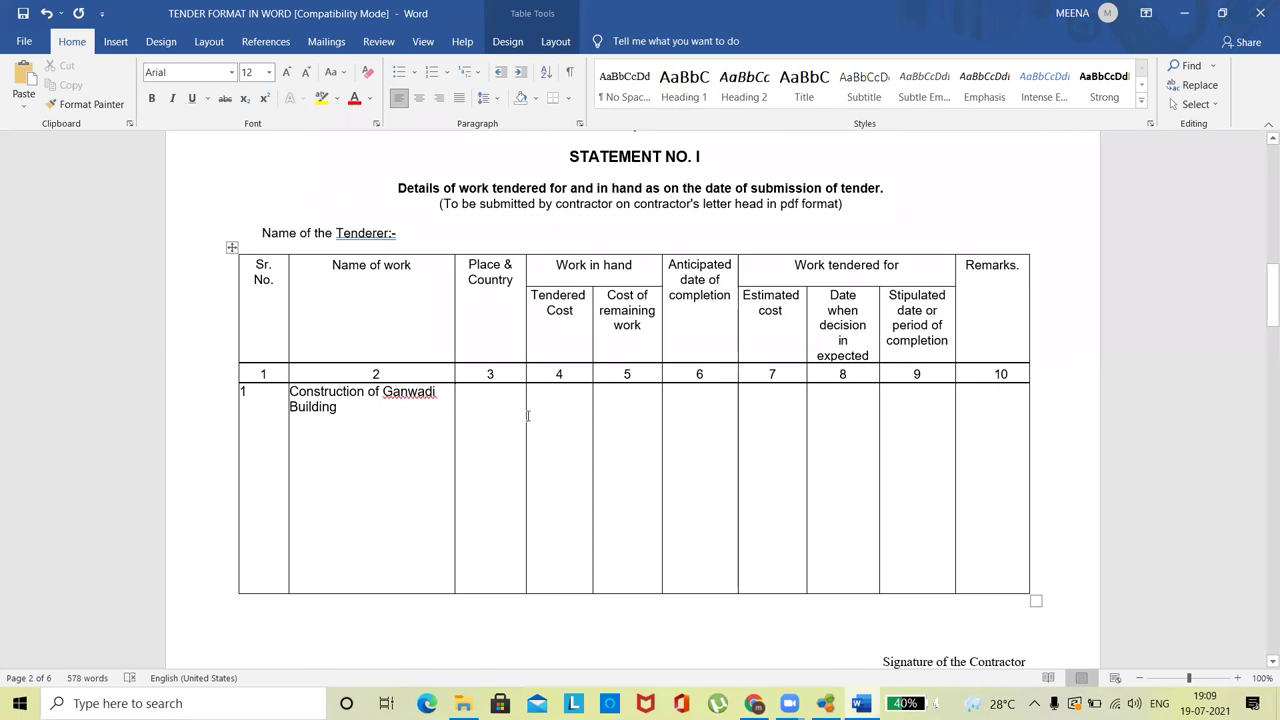
type("Pune")
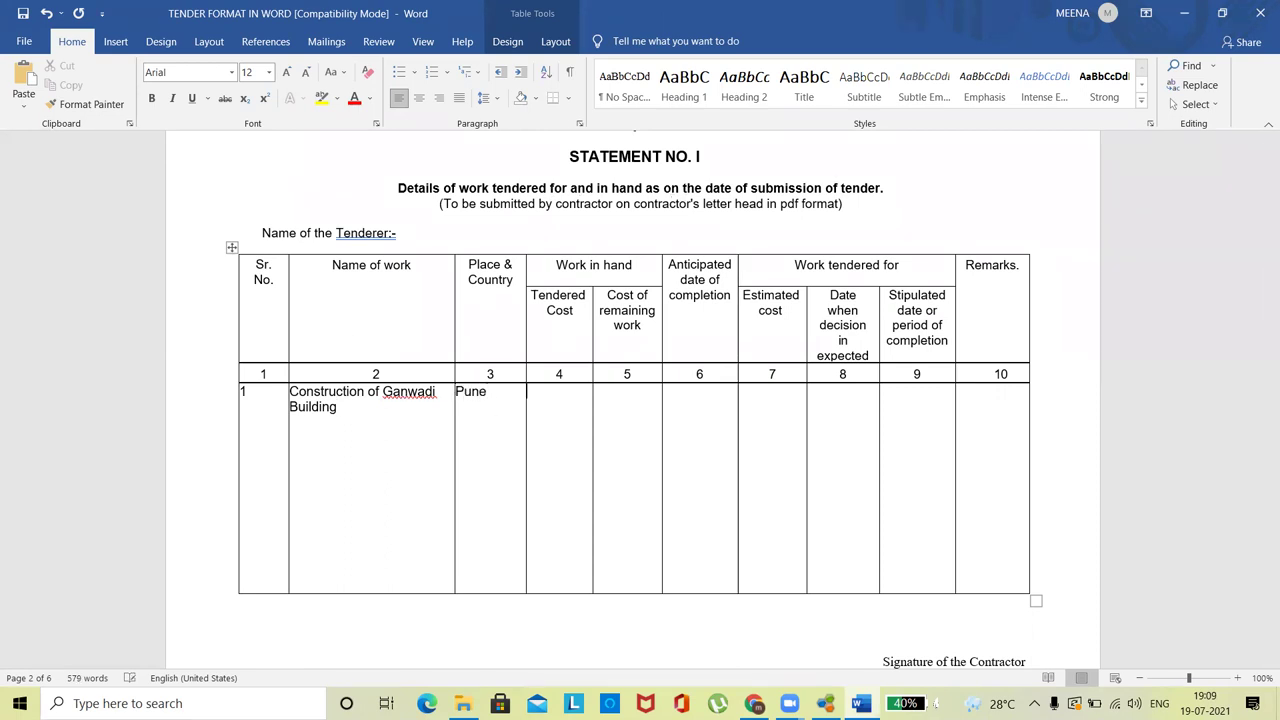
left_click(567, 418)
type("1500000")
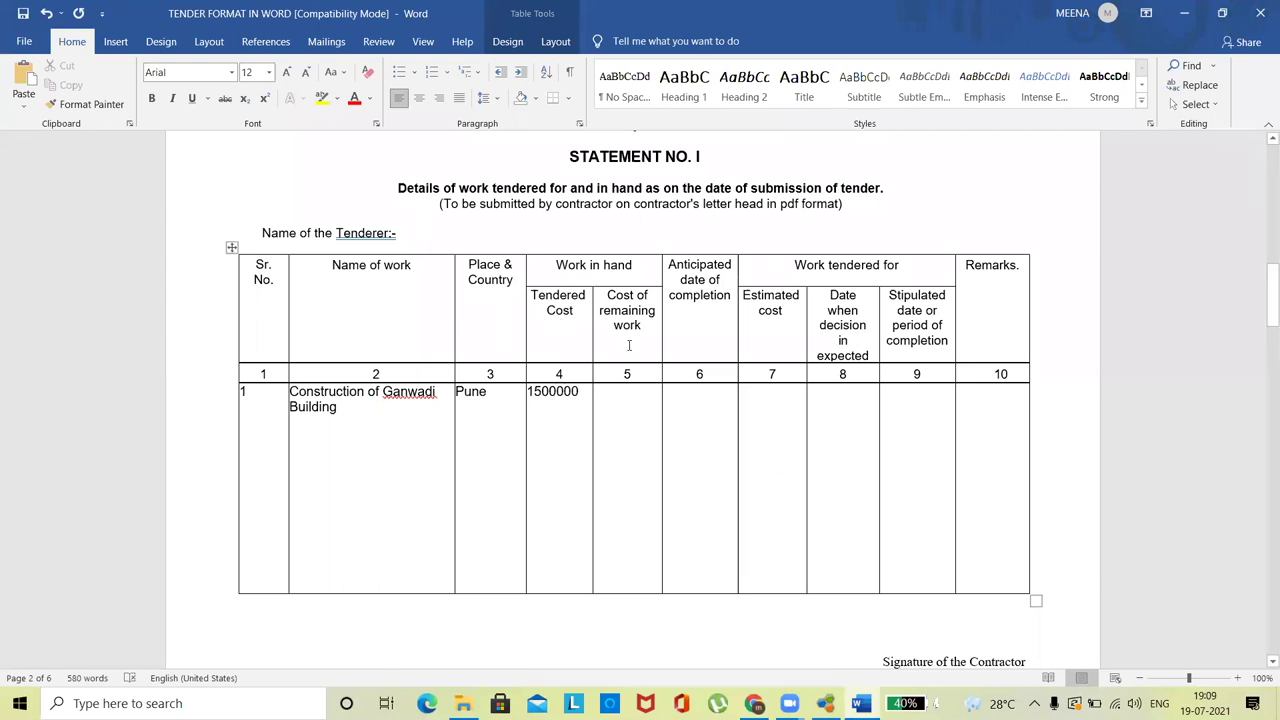
left_click(623, 400)
type("3000")
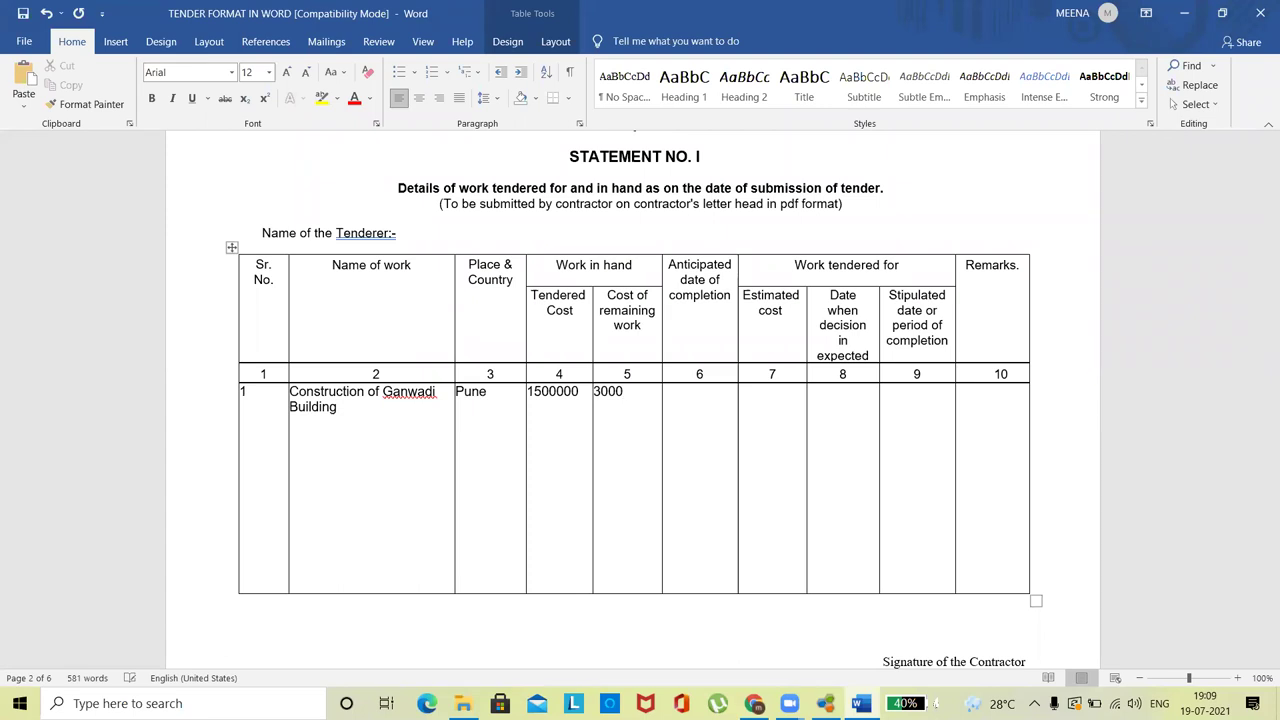
type("00")
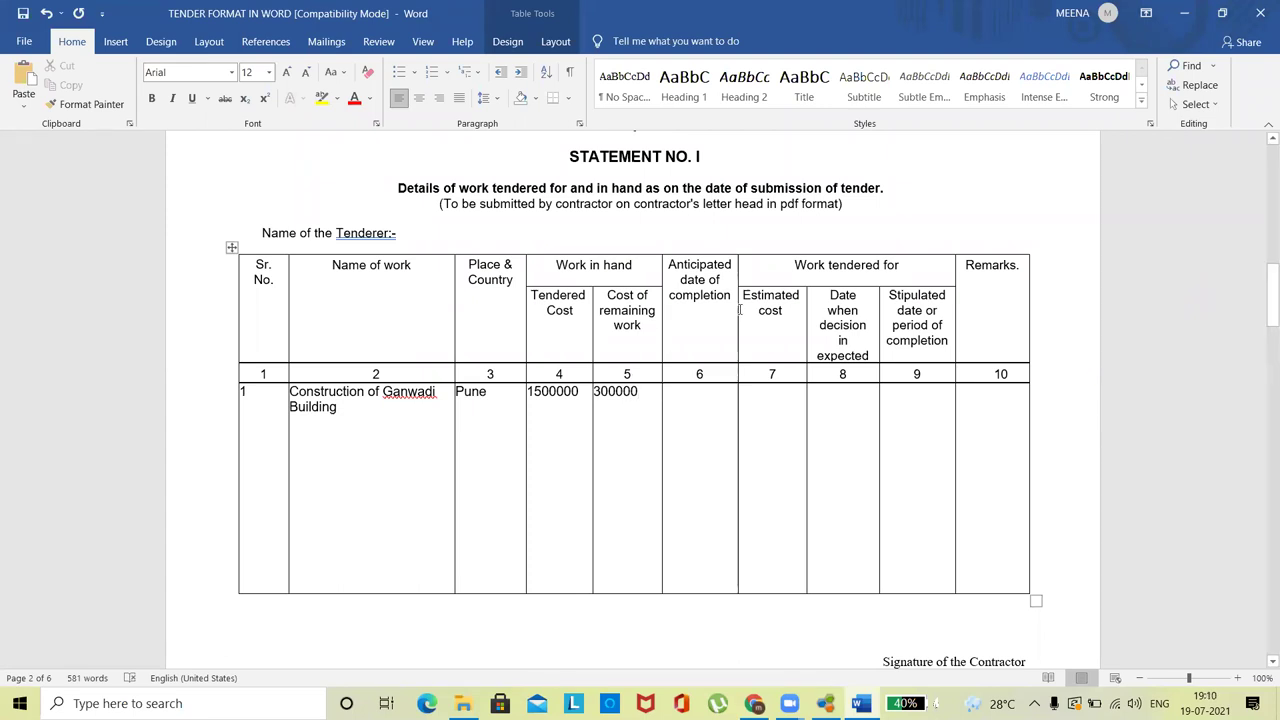
left_click(689, 403)
type("31")
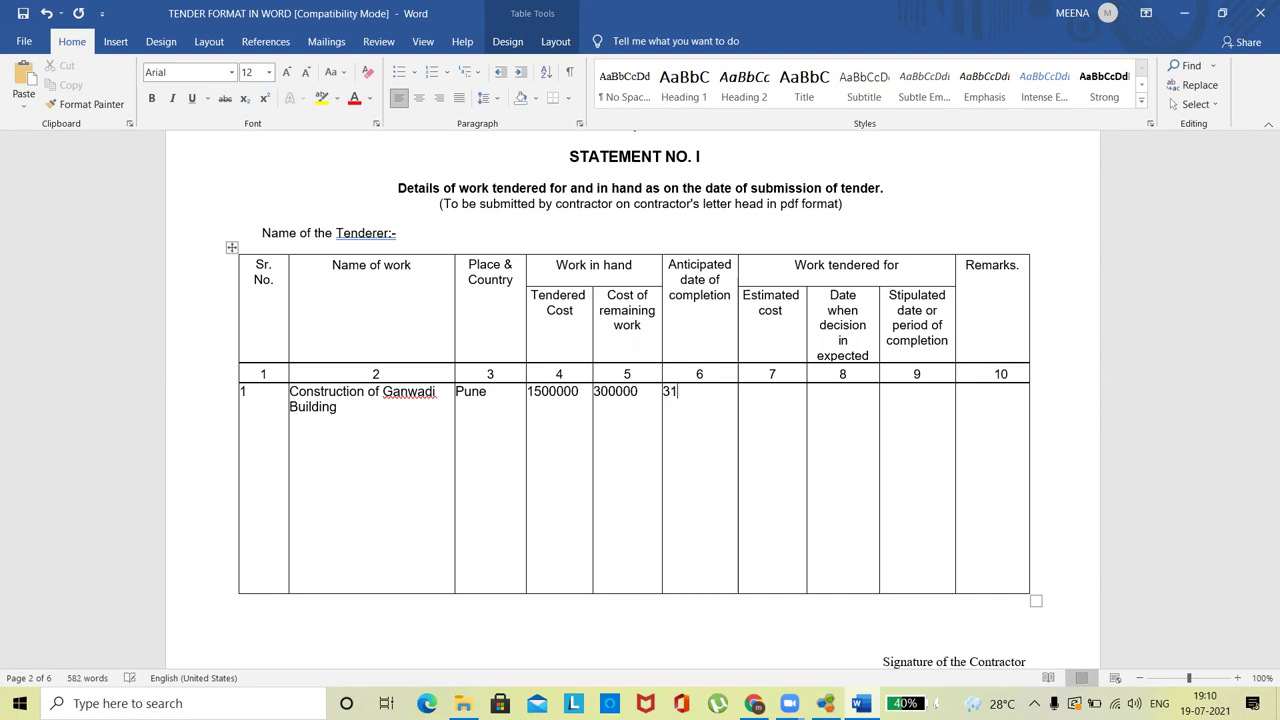
type("st aug 2021")
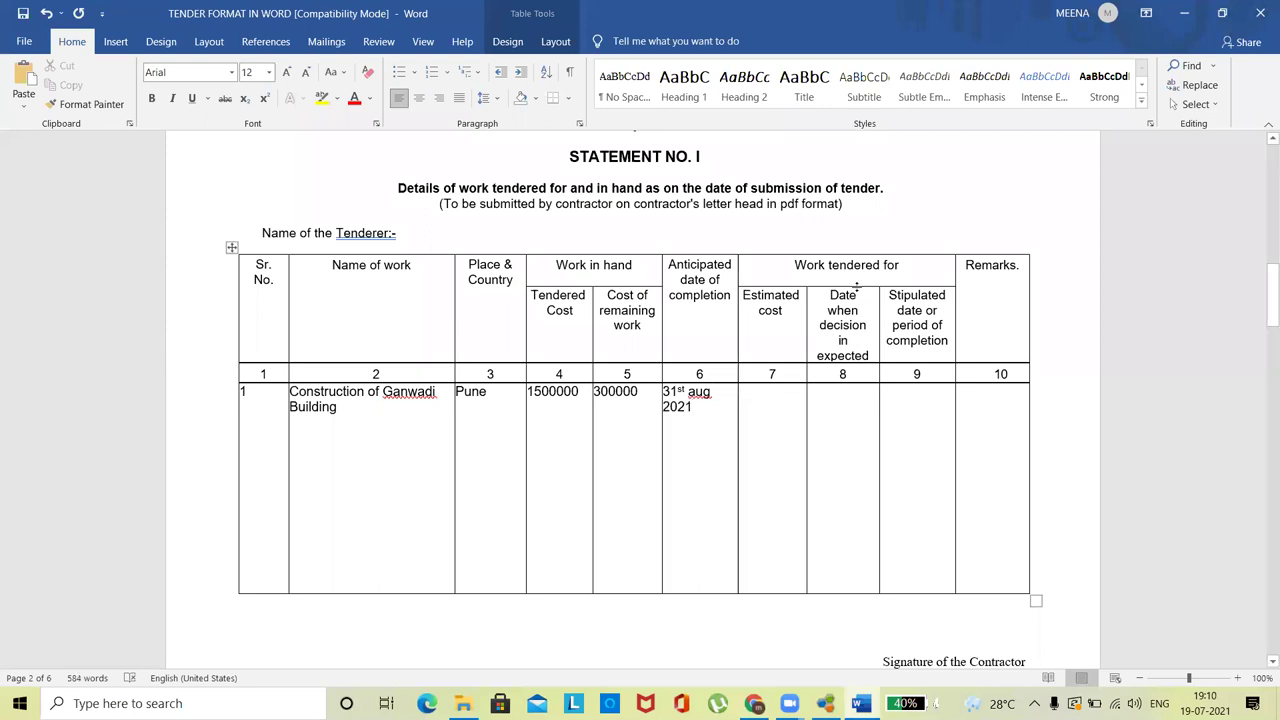
- Start row 2 with Sr. No. 2 and name 'Construction of School Building'
left_click(266, 434)
key("Return")
type("2")
triple_click(323, 425)
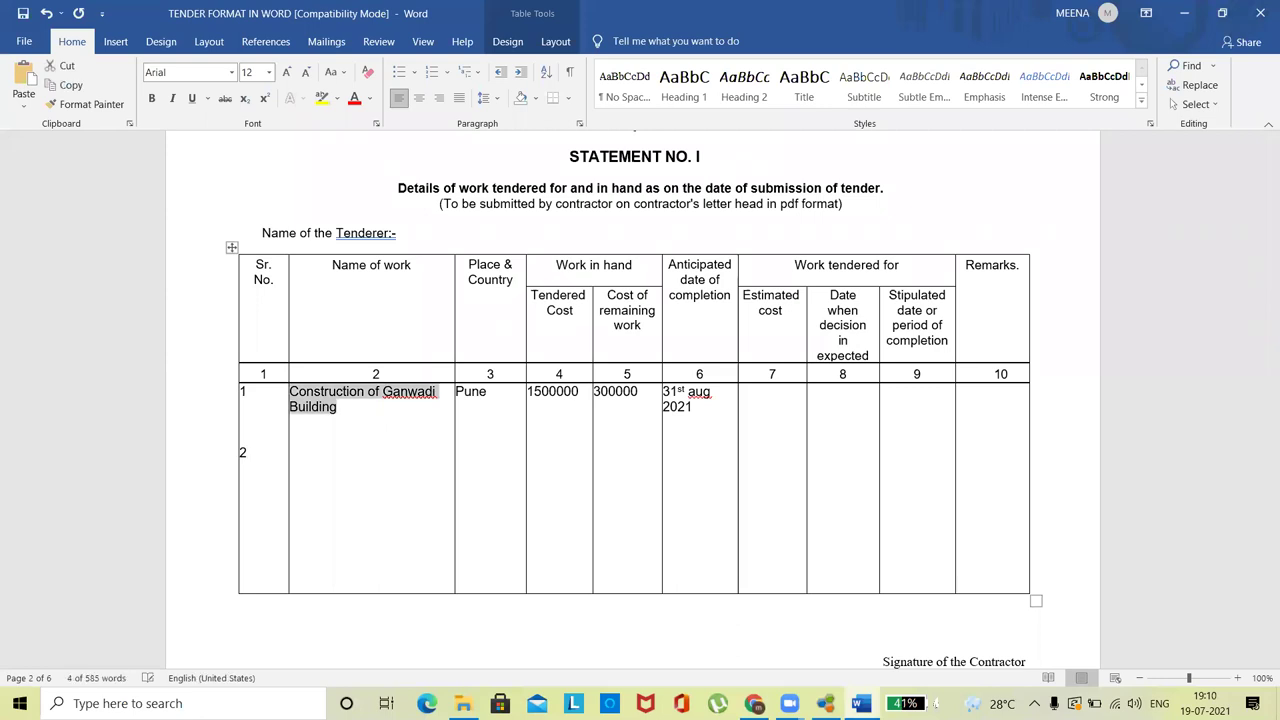
left_click(327, 440)
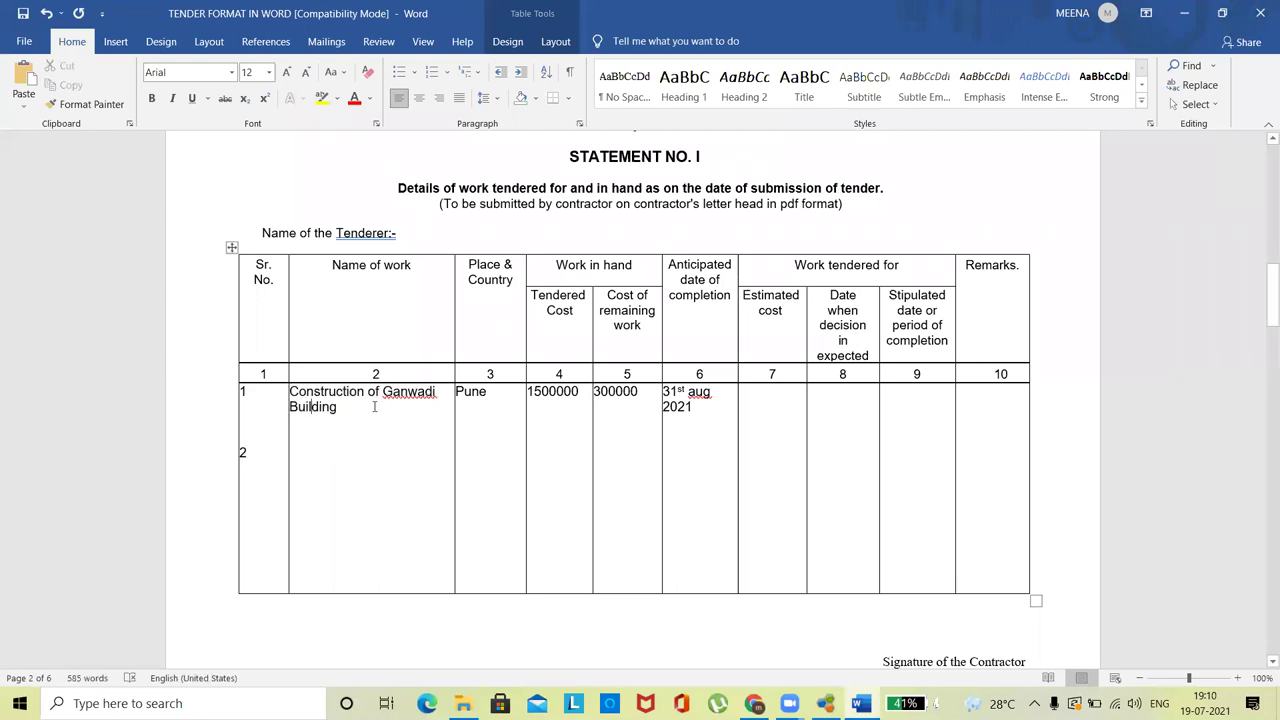
key("Down")
key("Down")
type("Con")
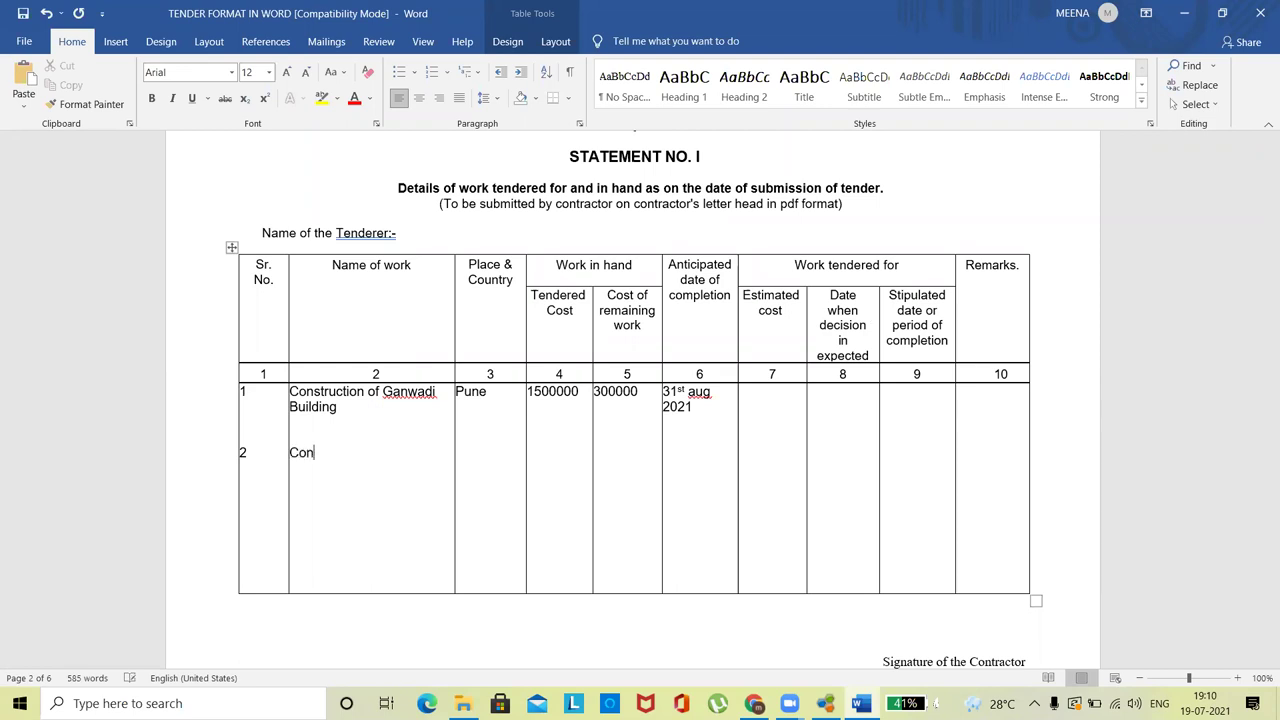
type("struction of School Building")
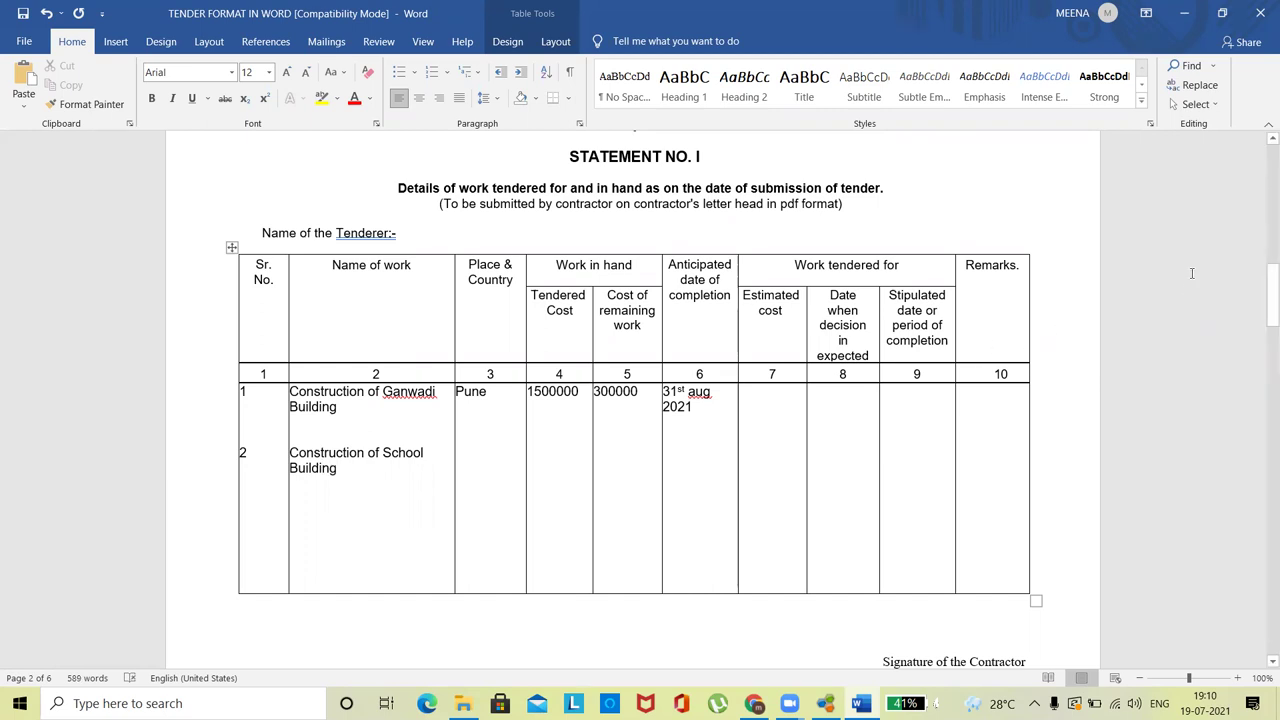
- Enter Kolhapur as row 2's place and 6500000 as its estimated cost
left_click(505, 382)
left_click(495, 391)
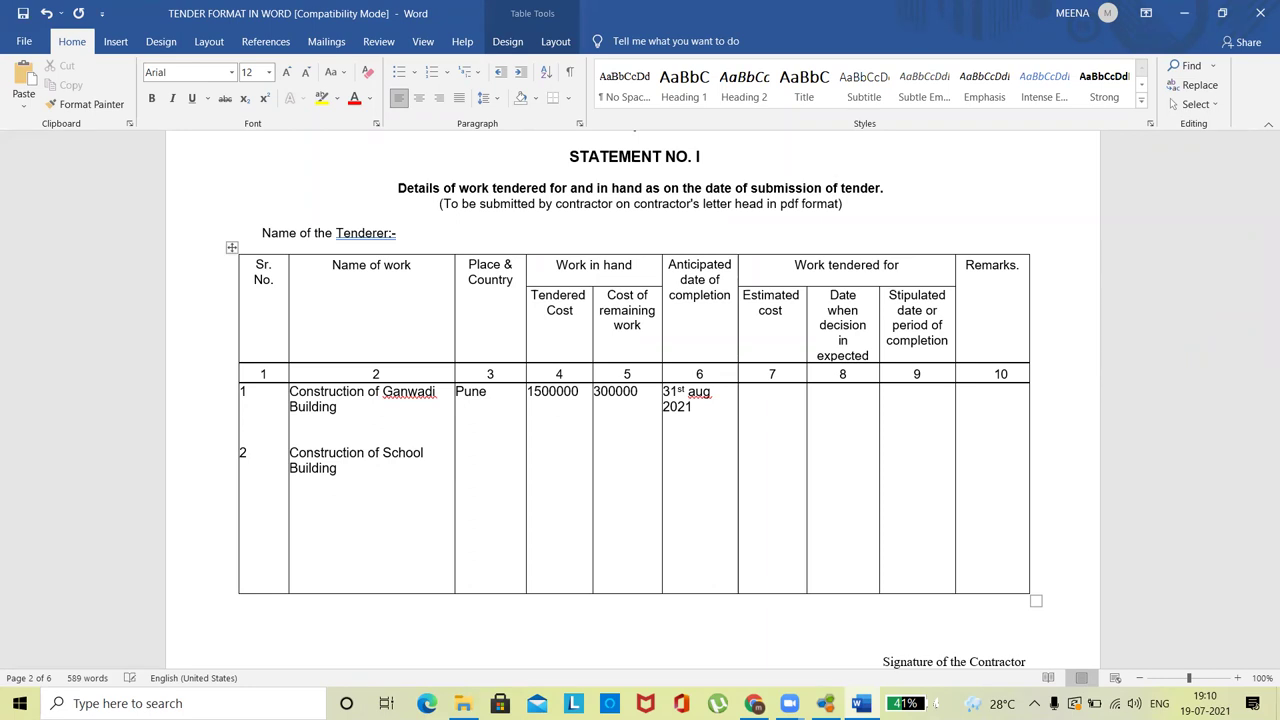
type("Kolhapur")
left_click(533, 444)
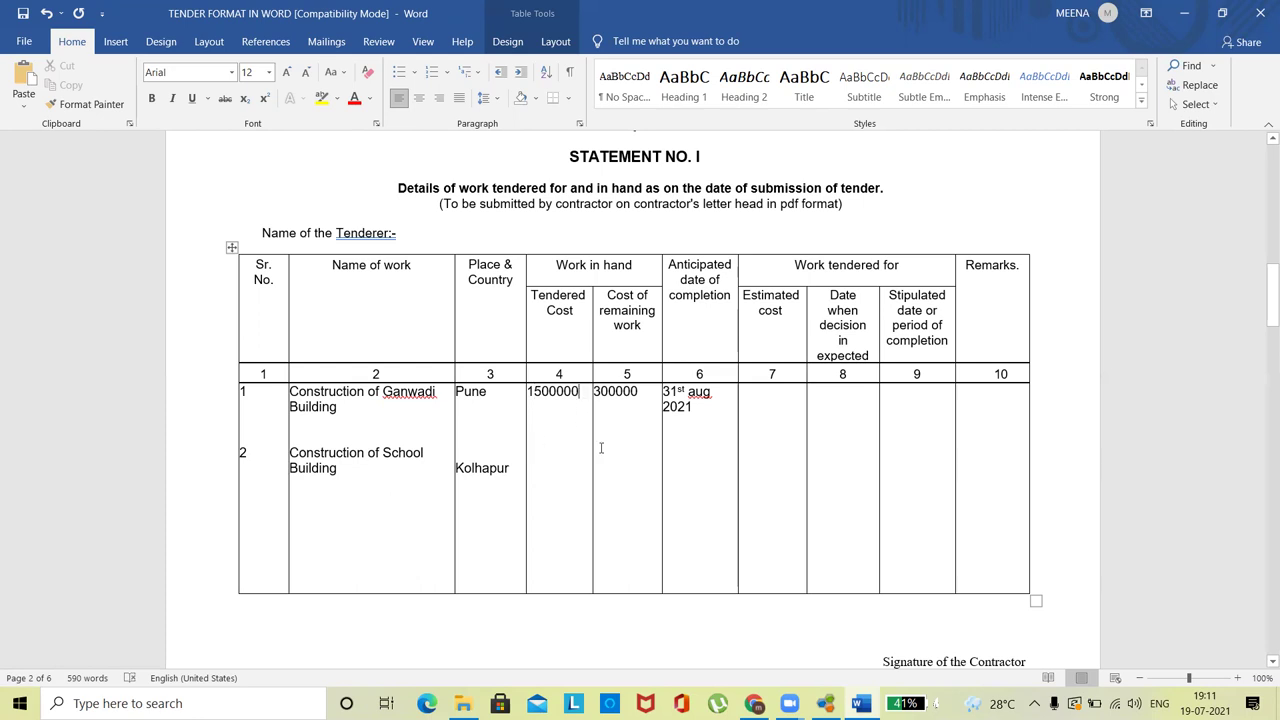
left_click(757, 404)
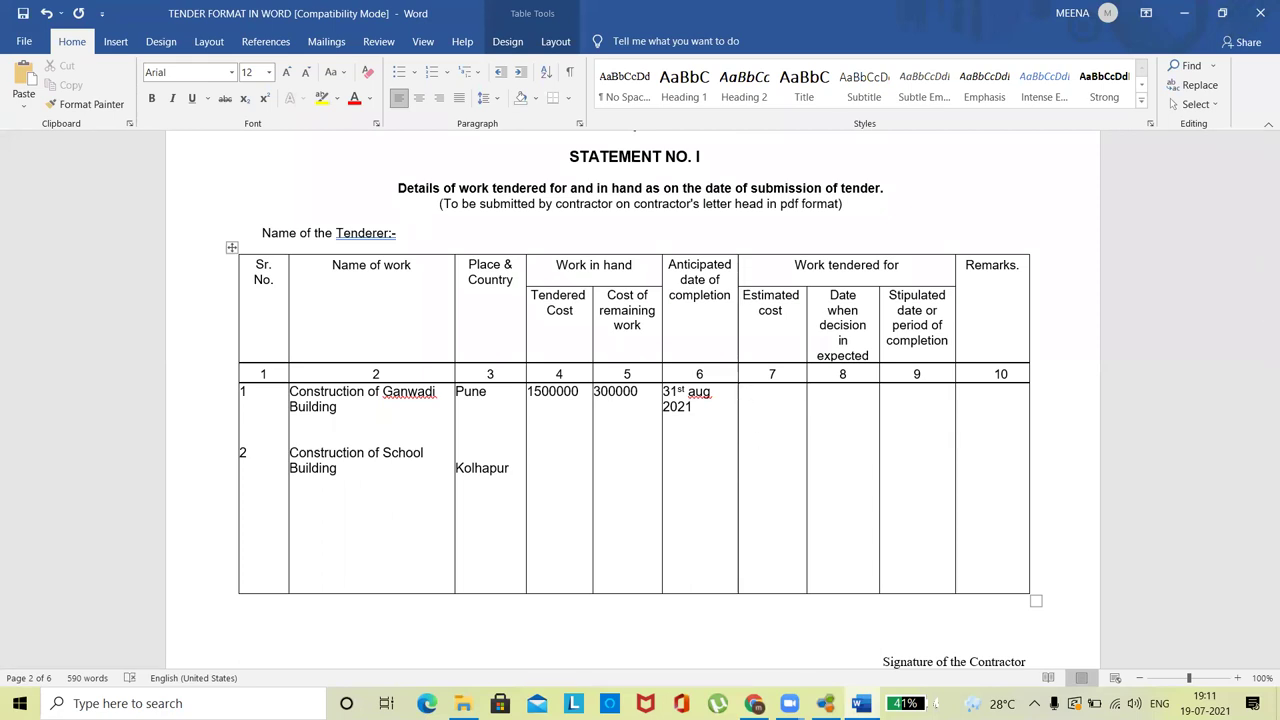
type("5")
key("BackSpace")
type("6500000")
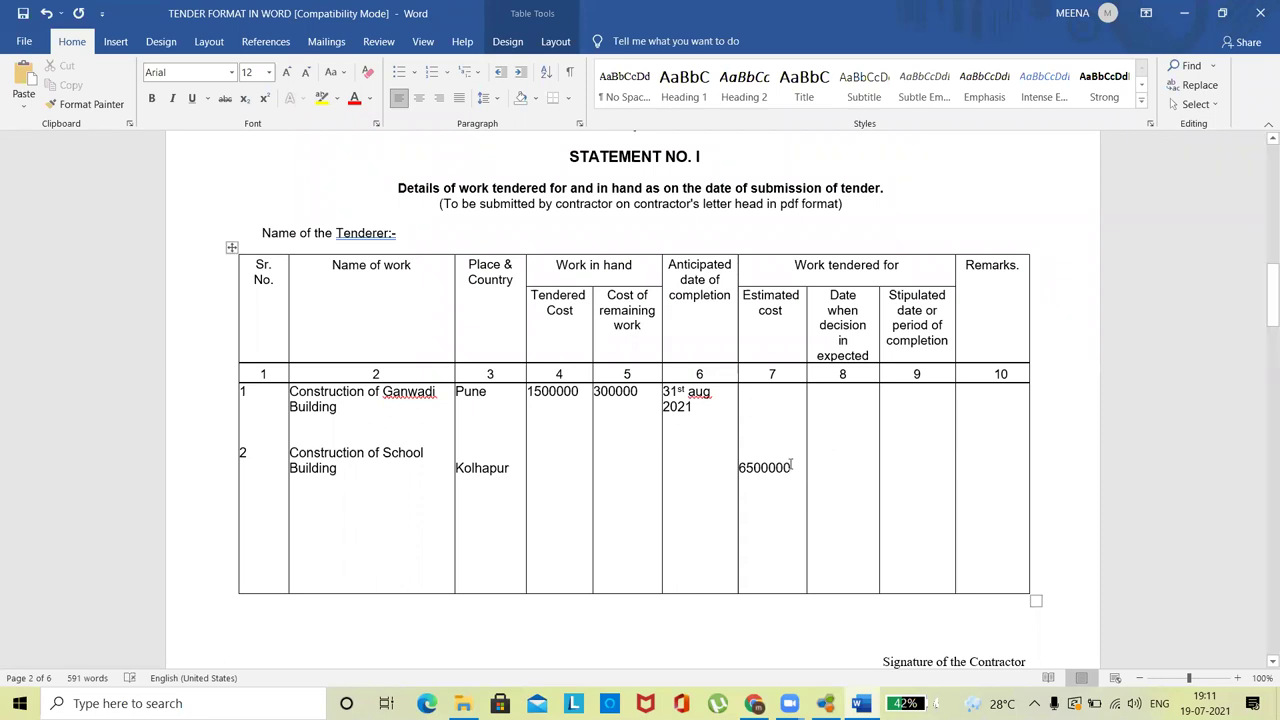
left_click_drag(792, 469, 767, 470)
- Correct the estimate to 650000 and enter decision date 01st August 2021
left_click(766, 468)
key("BackSpace")
key("Down")
key("Down")
key("Down")
key("Down")
key("Down")
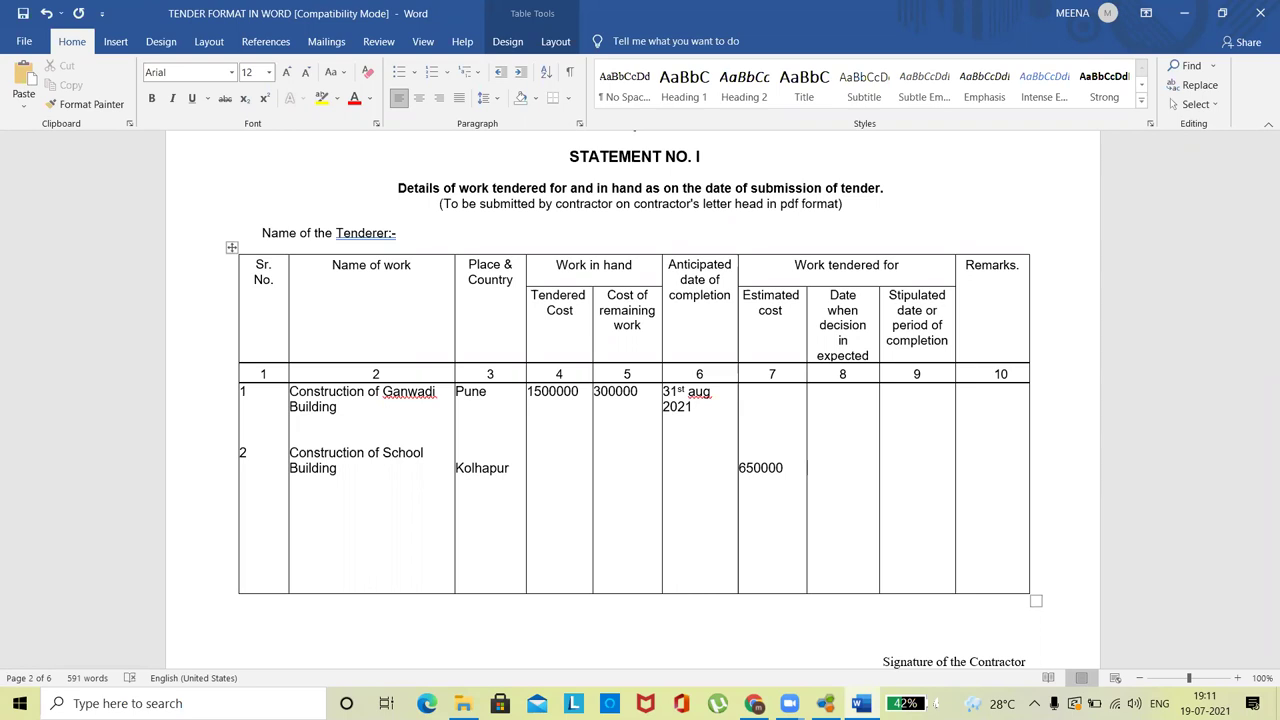
type("01st August 2021")
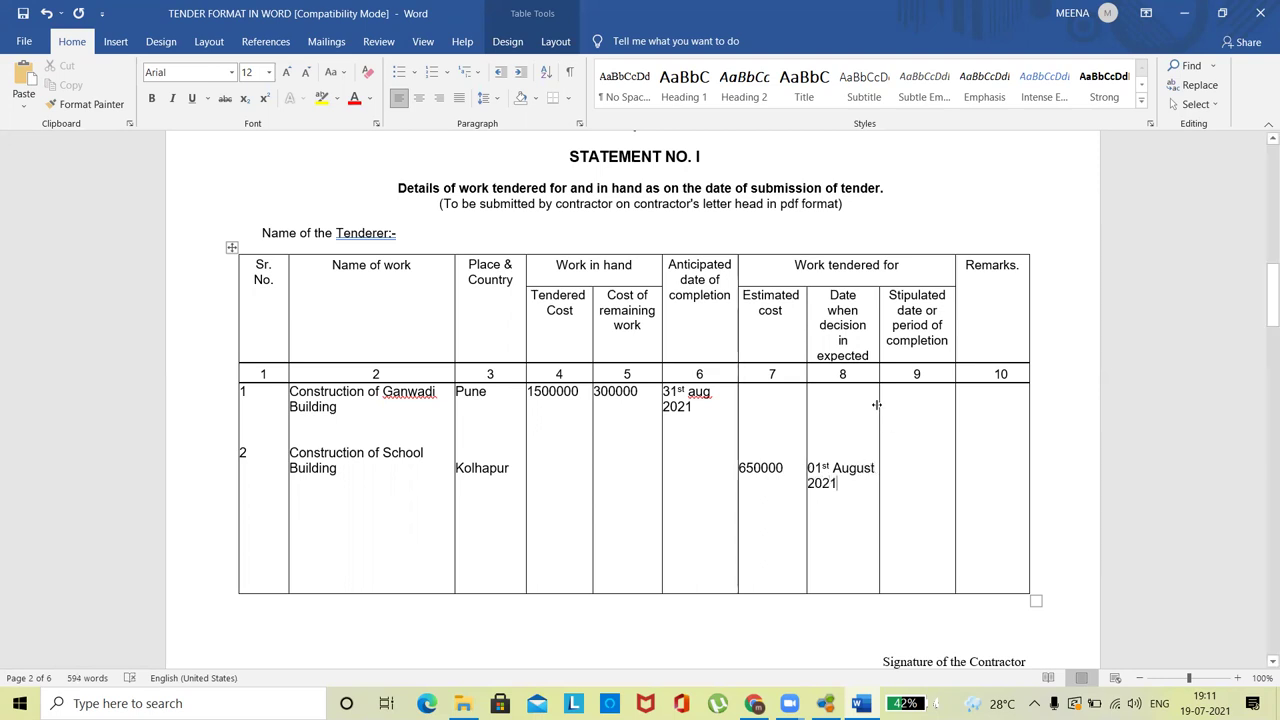
- Enter completion date 31st Dec 2021 for row 2, then move to the Statement No. II table
left_click(894, 395)
key("Down")
key("Down")
key("Down")
key("Down")
key("Down")
key("Down")
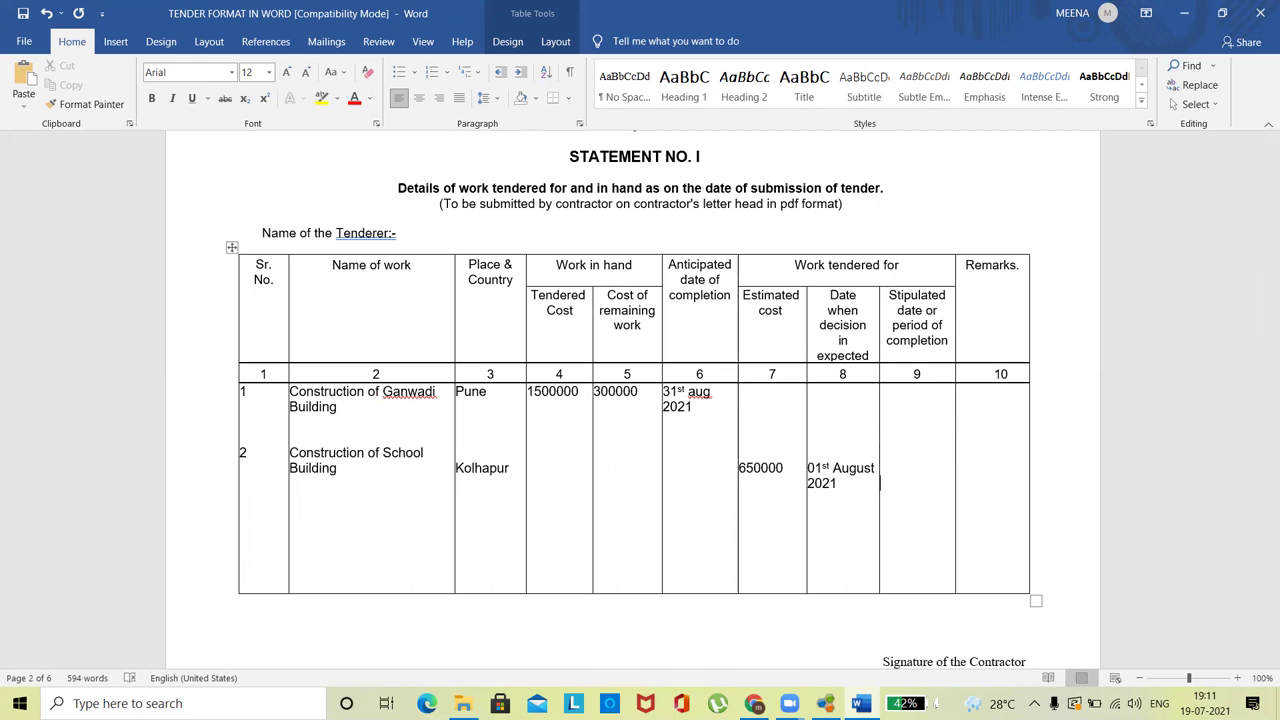
type("31st Dec 2021")
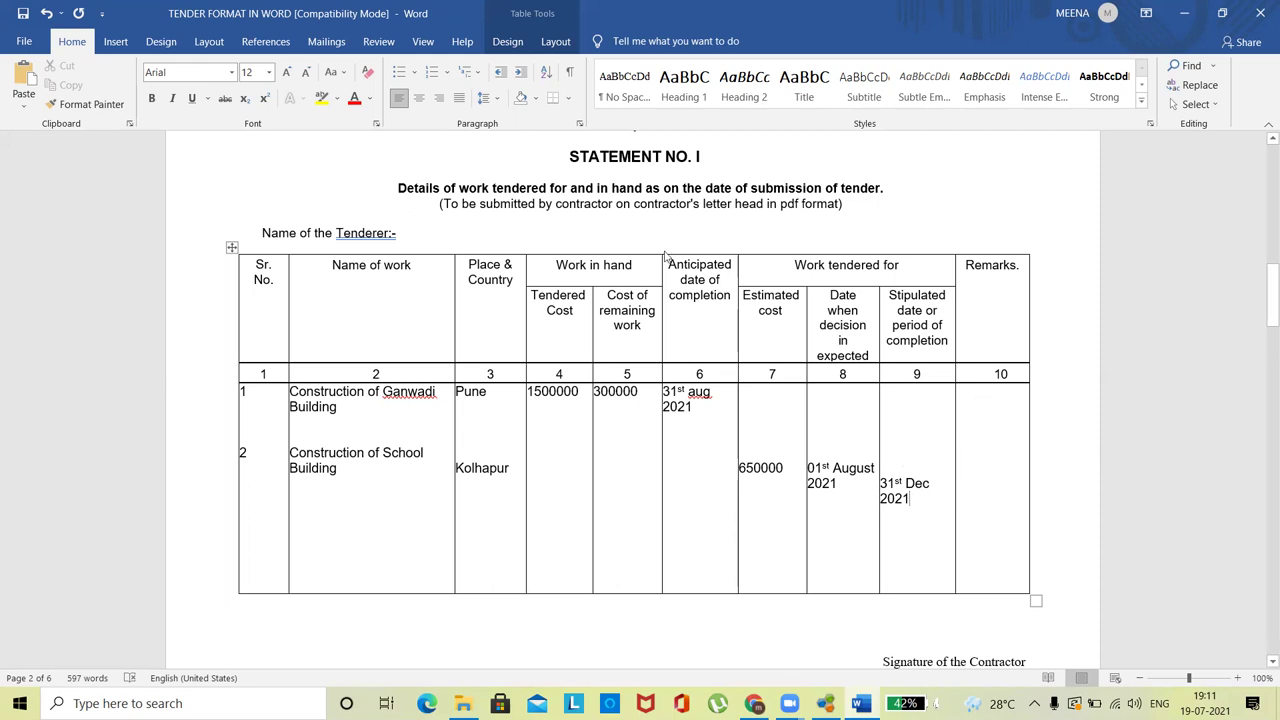
left_click_drag(1262, 300, 1262, 355)
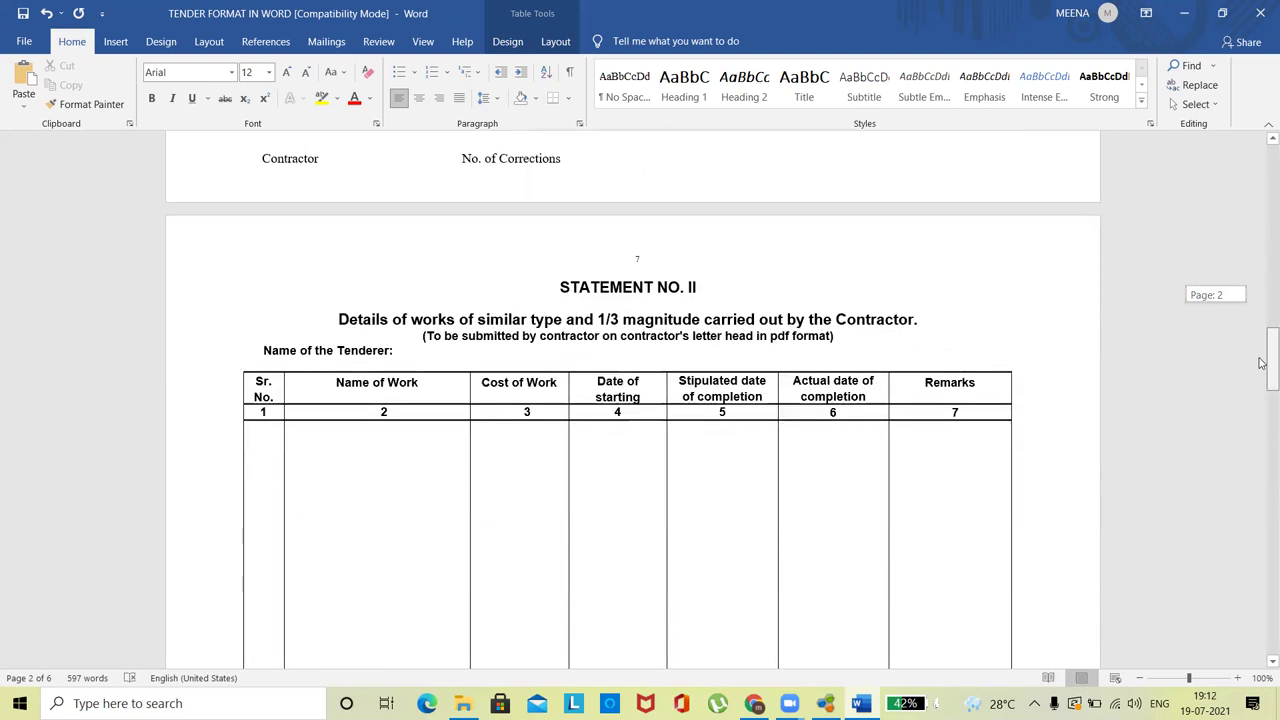
left_click(394, 403)
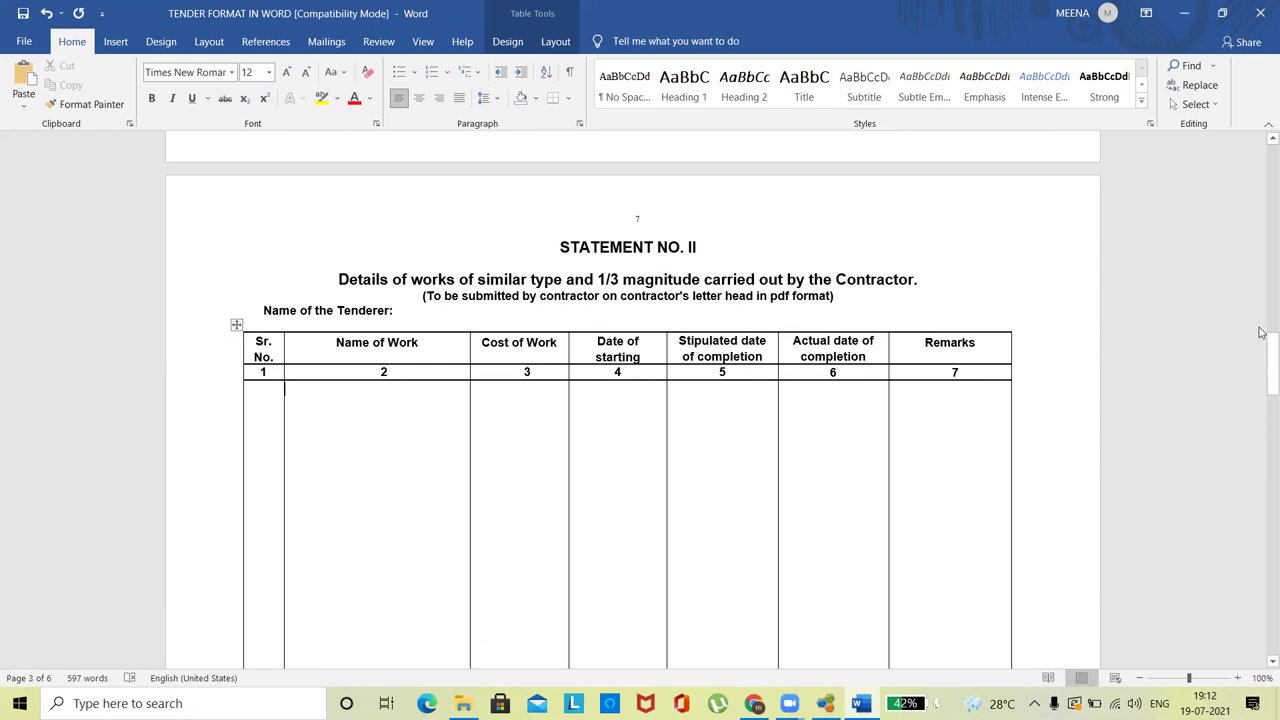
- Scroll to the Form III A table and delete the stray 2 under the Description heading
left_click_drag(1260, 353, 1262, 518)
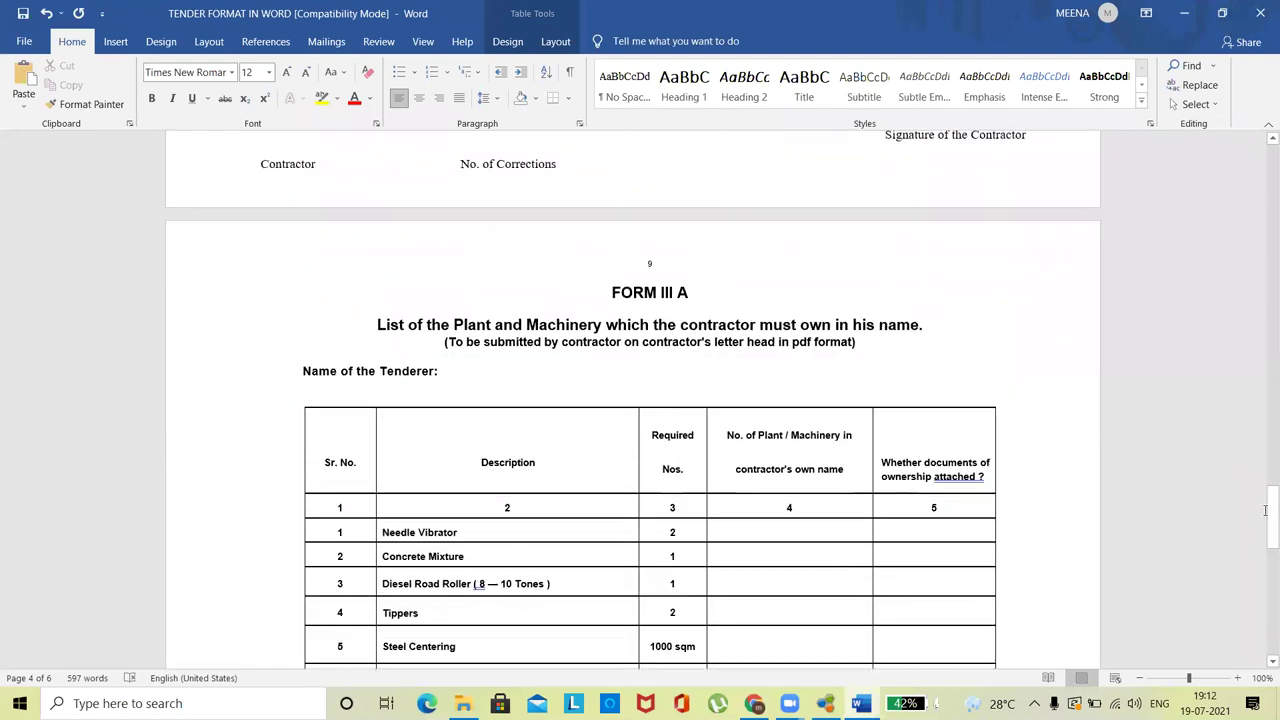
left_click(772, 530)
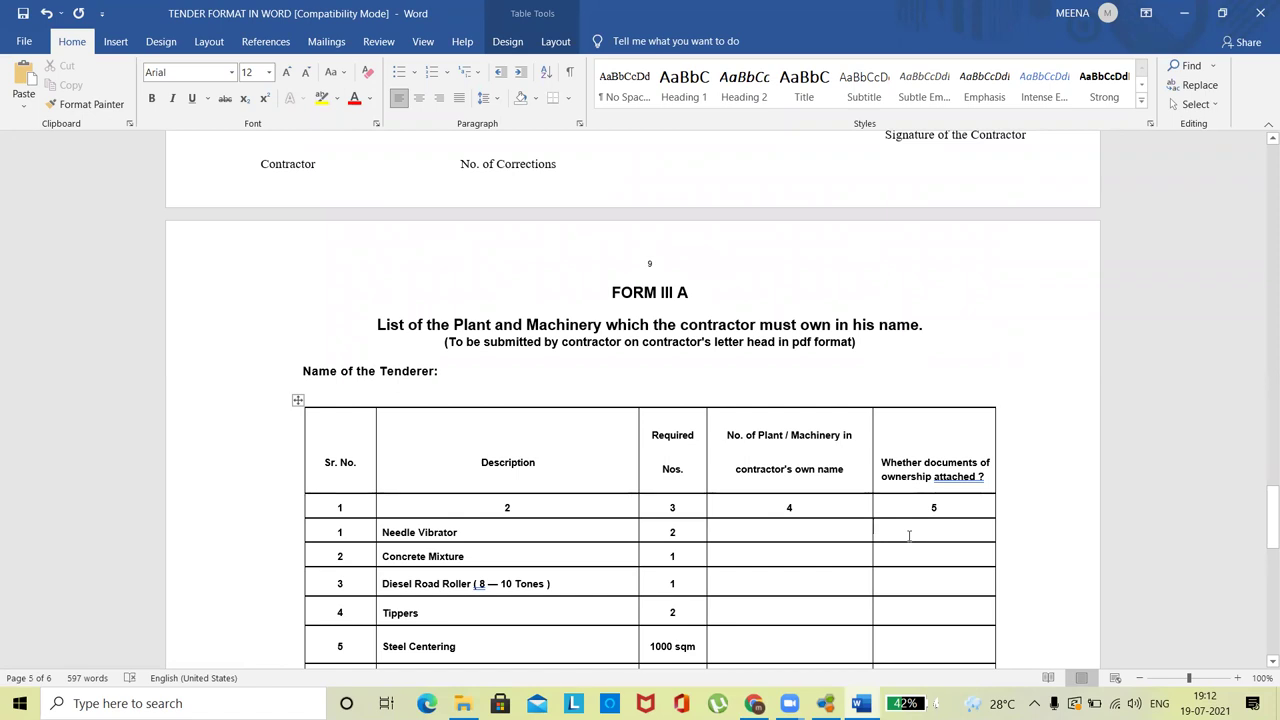
left_click(628, 531)
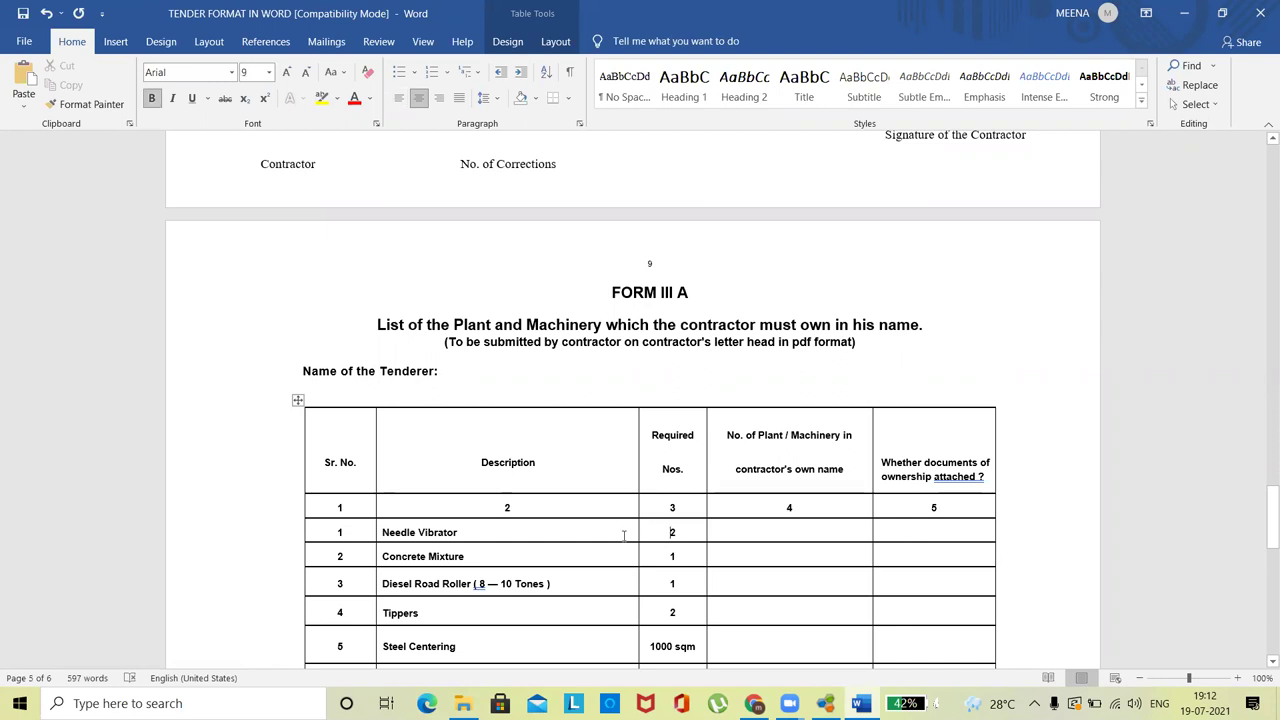
left_click(548, 512)
key("BackSpace")
- Close Word, saving the changes to the tender document
left_click(601, 341)
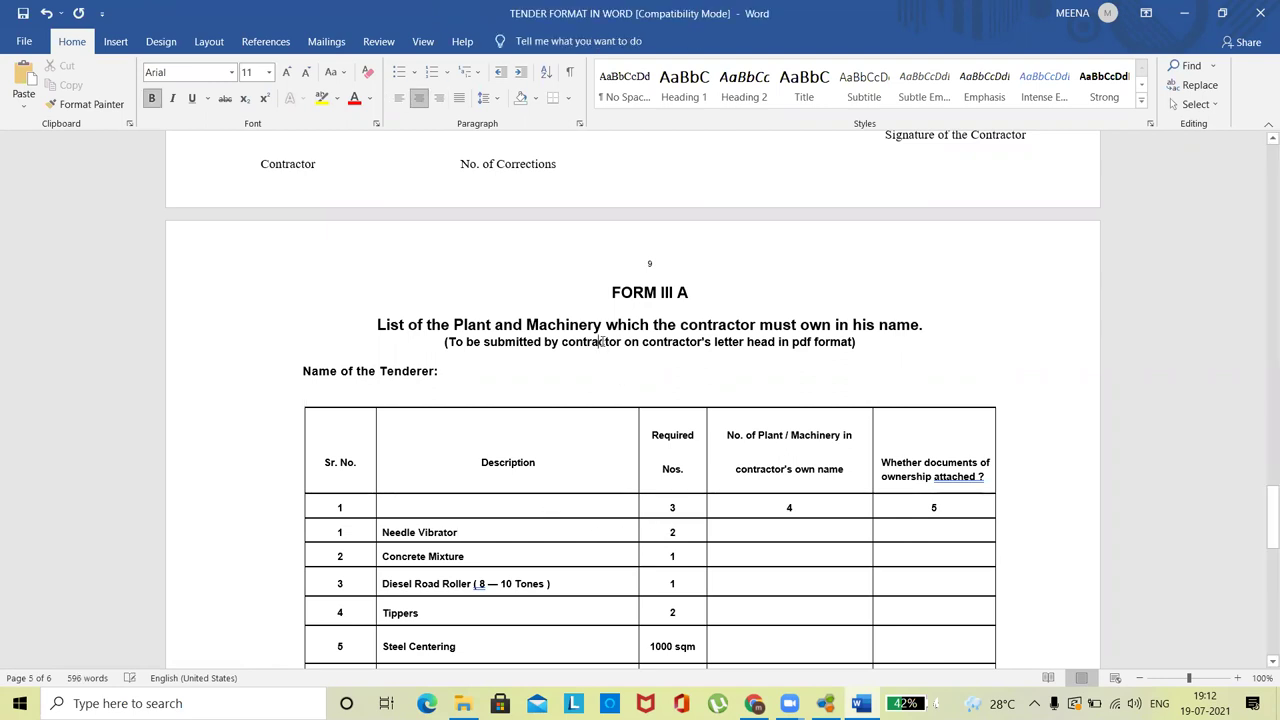
left_click(1260, 13)
left_click(585, 389)
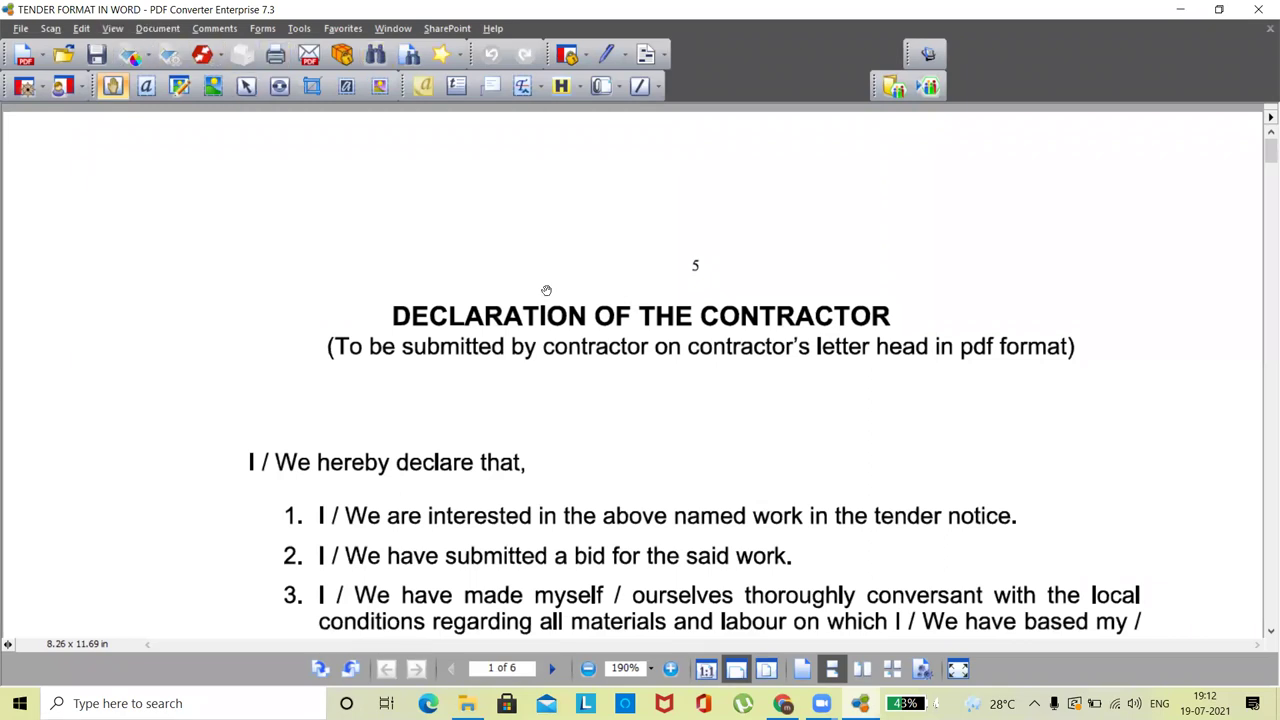
- Scroll through the tender PDF and switch to View > Document Assembly thumbnails
mouse_move(1263, 155)
left_mouse_down()
mouse_move(1263, 585)
mouse_move(1262, 150)
left_mouse_up()
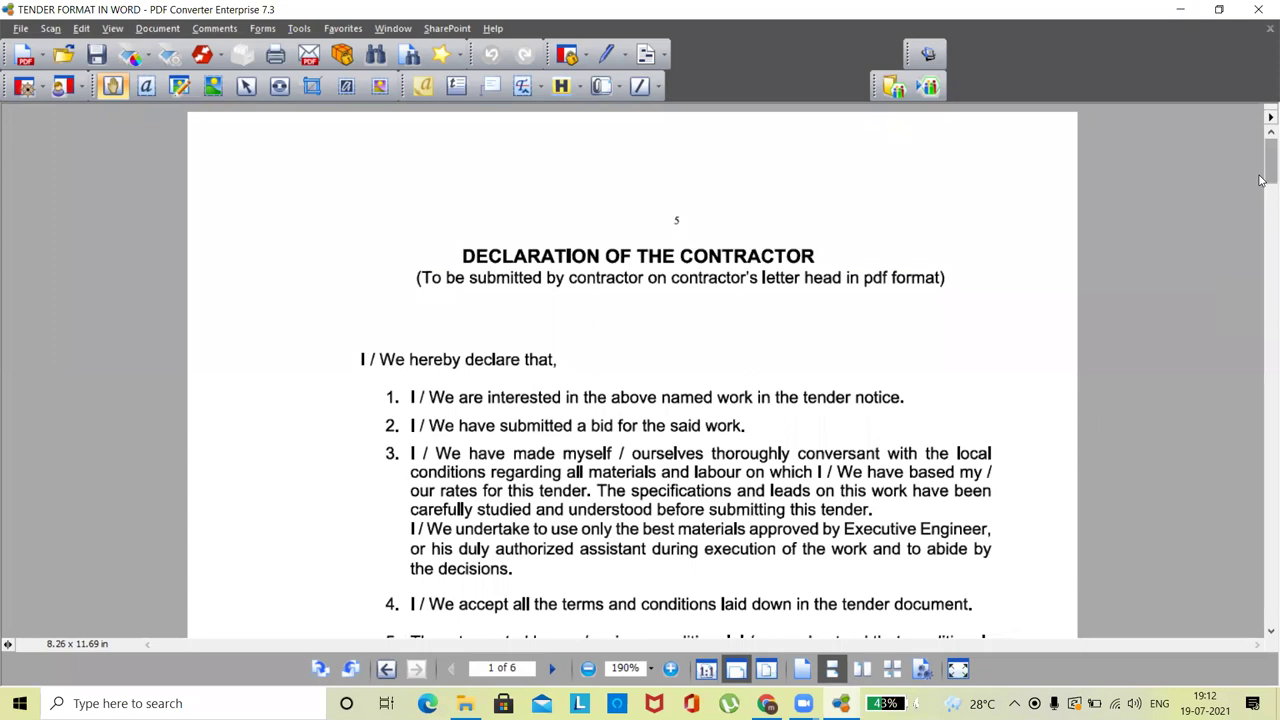
left_click_drag(1262, 178, 1266, 305)
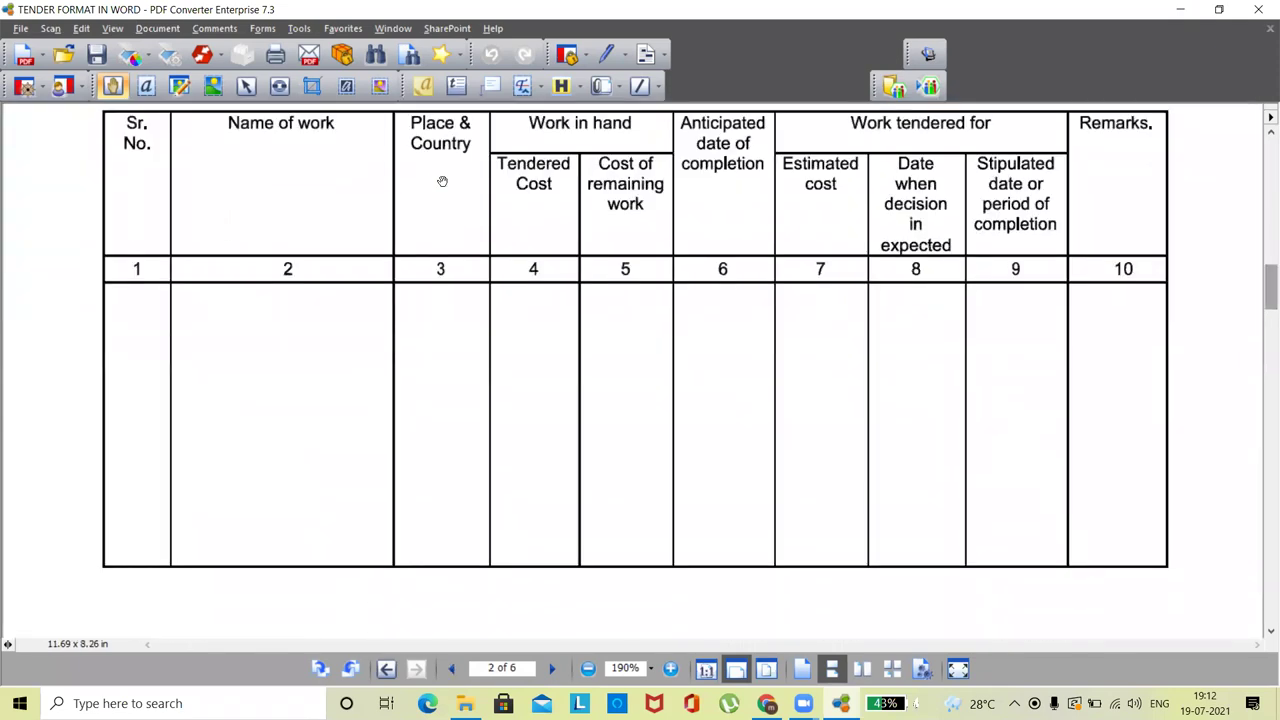
left_click(112, 28)
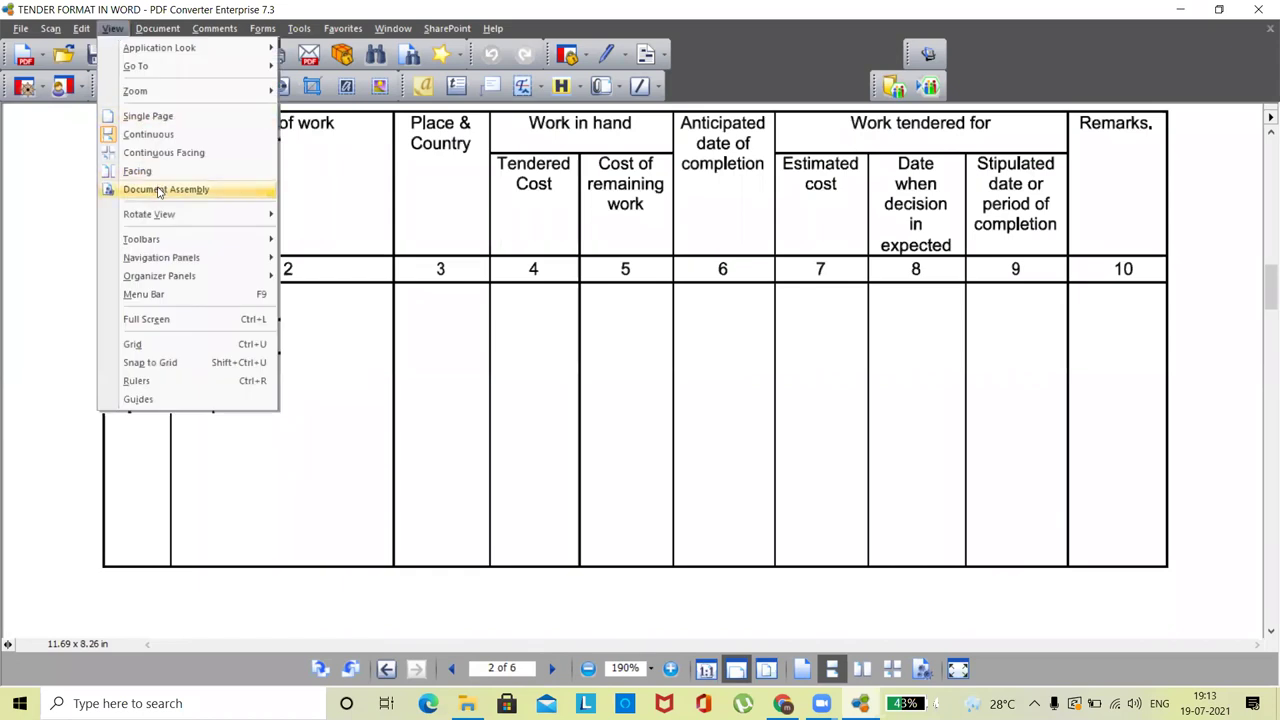
left_click(158, 190)
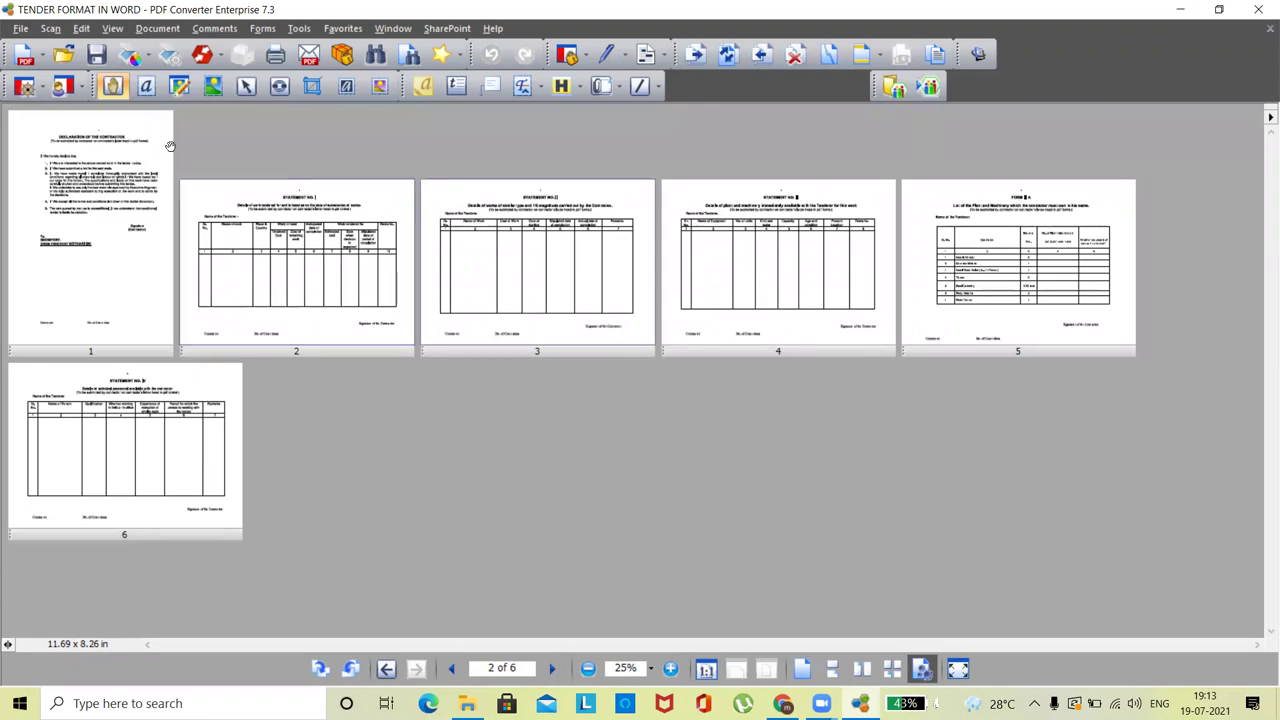
left_click(158, 28)
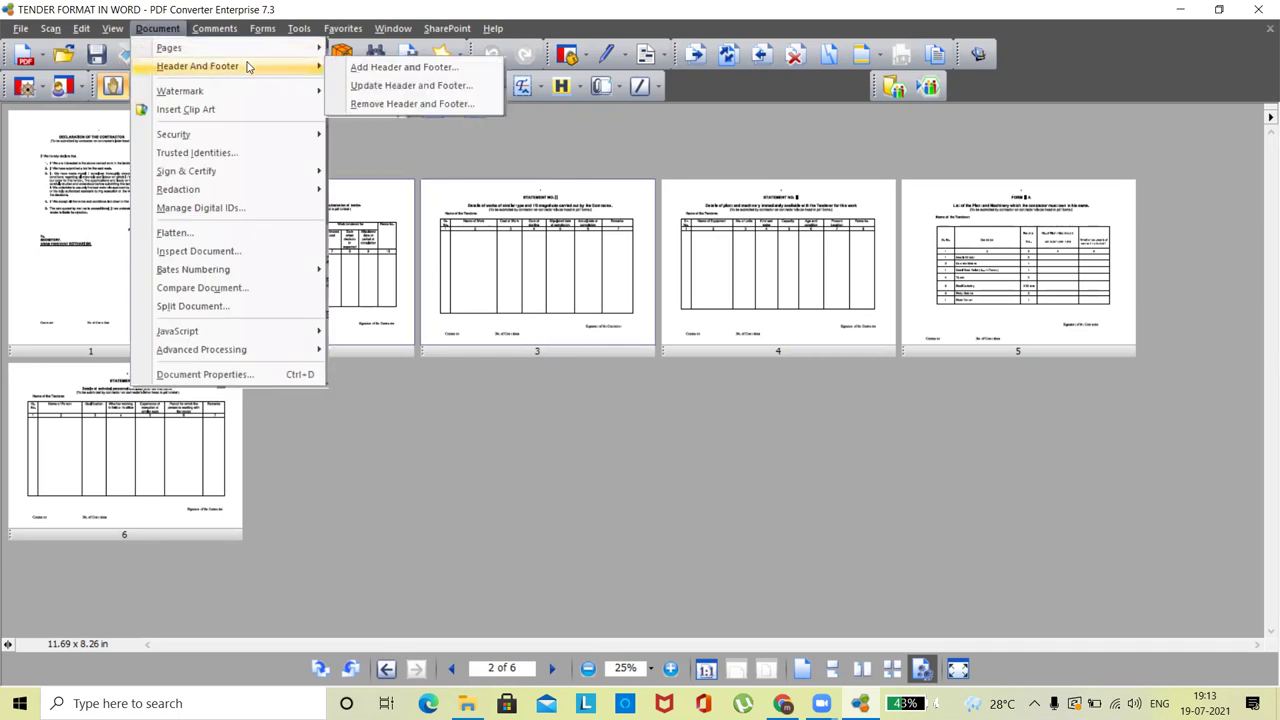
- Insert the TENDERFEESANDEMD receipt before the first page via Document > Pages > Insert
mouse_move(251, 50)
left_click(385, 67)
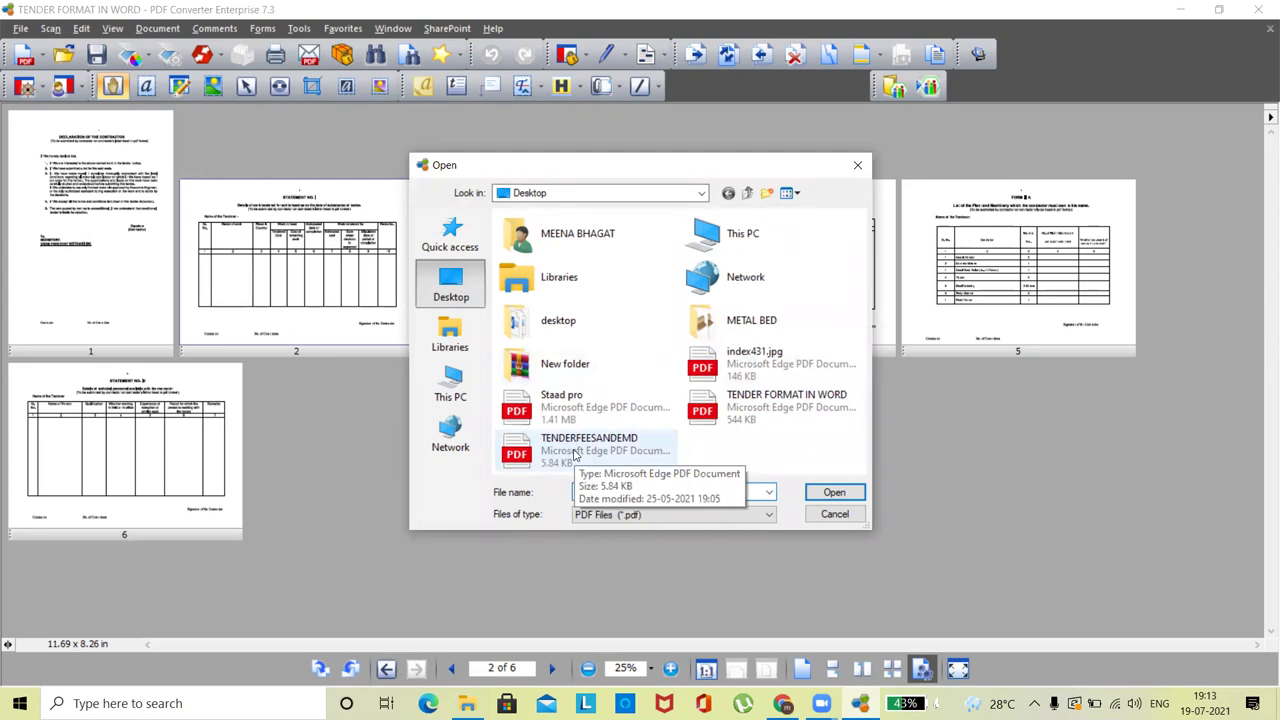
left_click(575, 455)
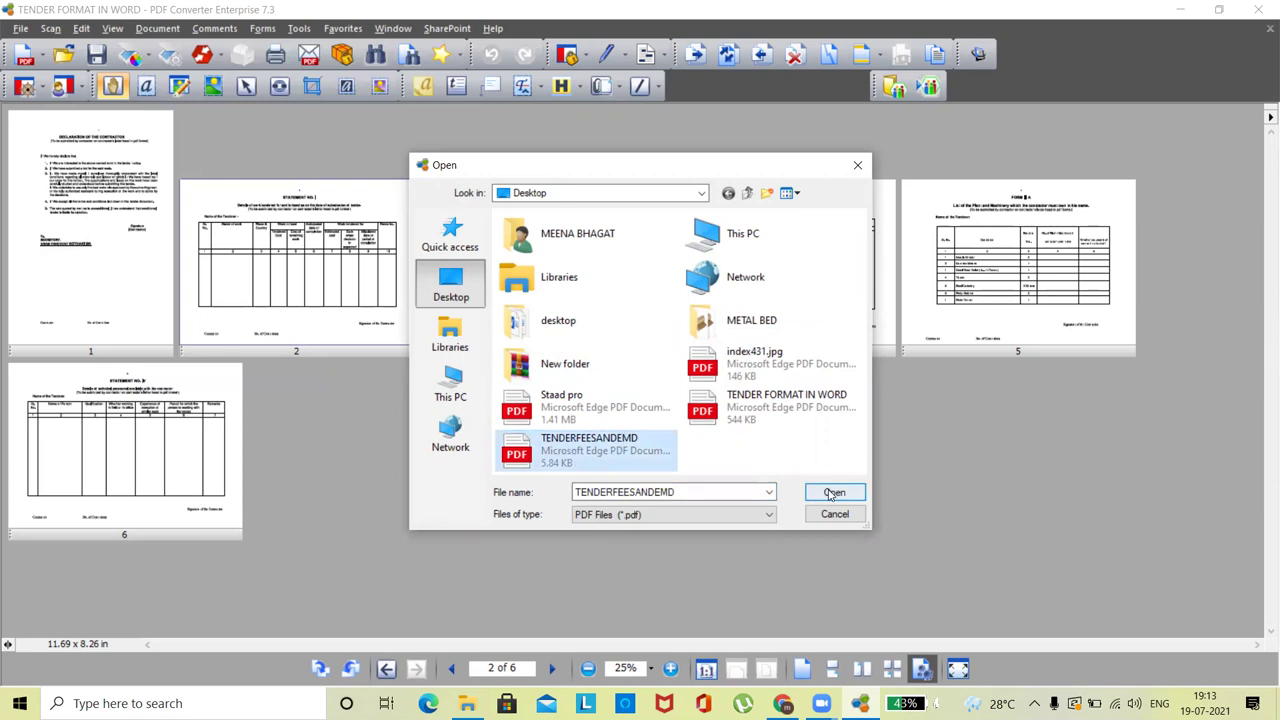
left_click(833, 492)
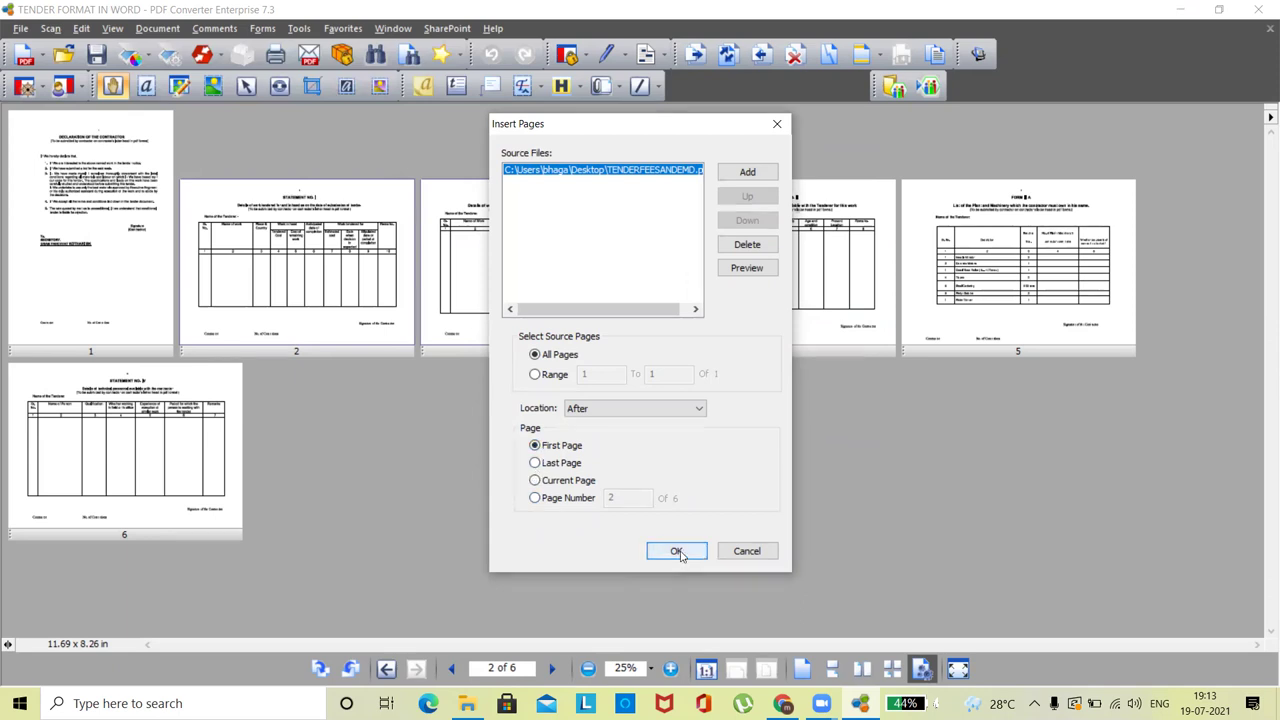
left_click(600, 409)
left_click(578, 421)
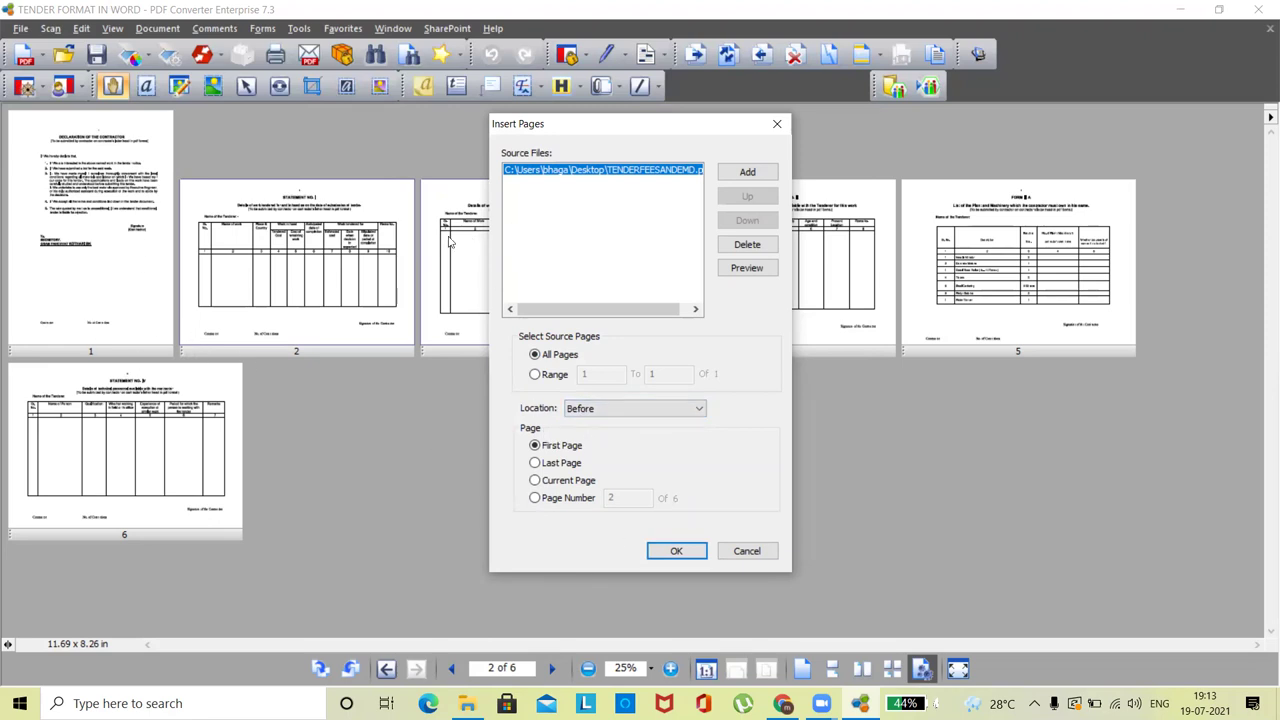
left_click(672, 553)
- Select the new receipt page, zoom in to check it, then zoom out to show all seven pages
left_click(76, 250)
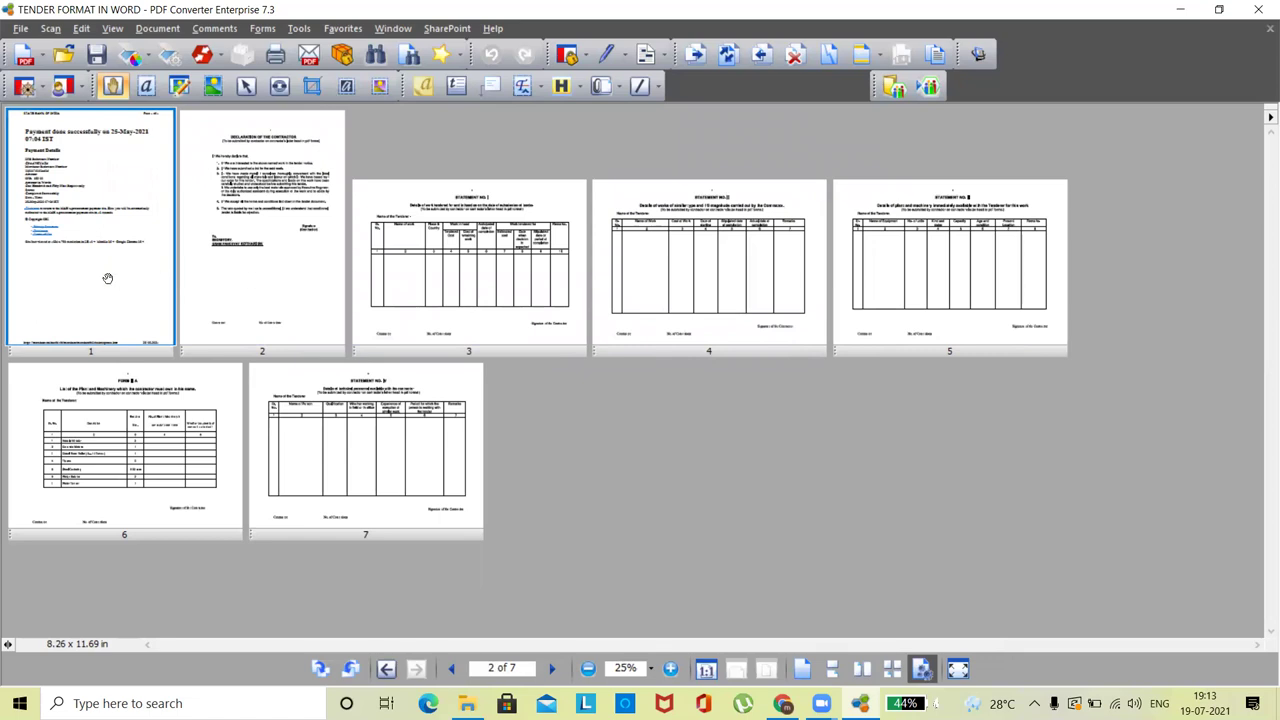
left_click(670, 678)
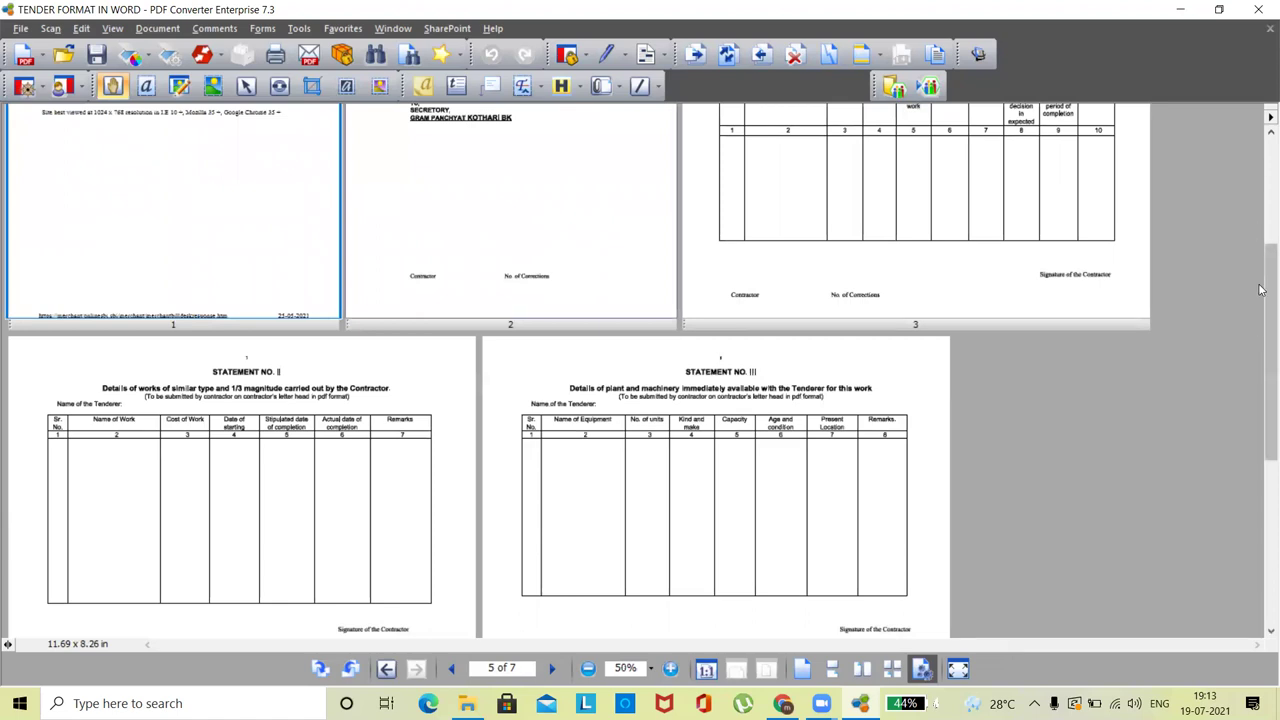
left_click_drag(1266, 276, 1266, 168)
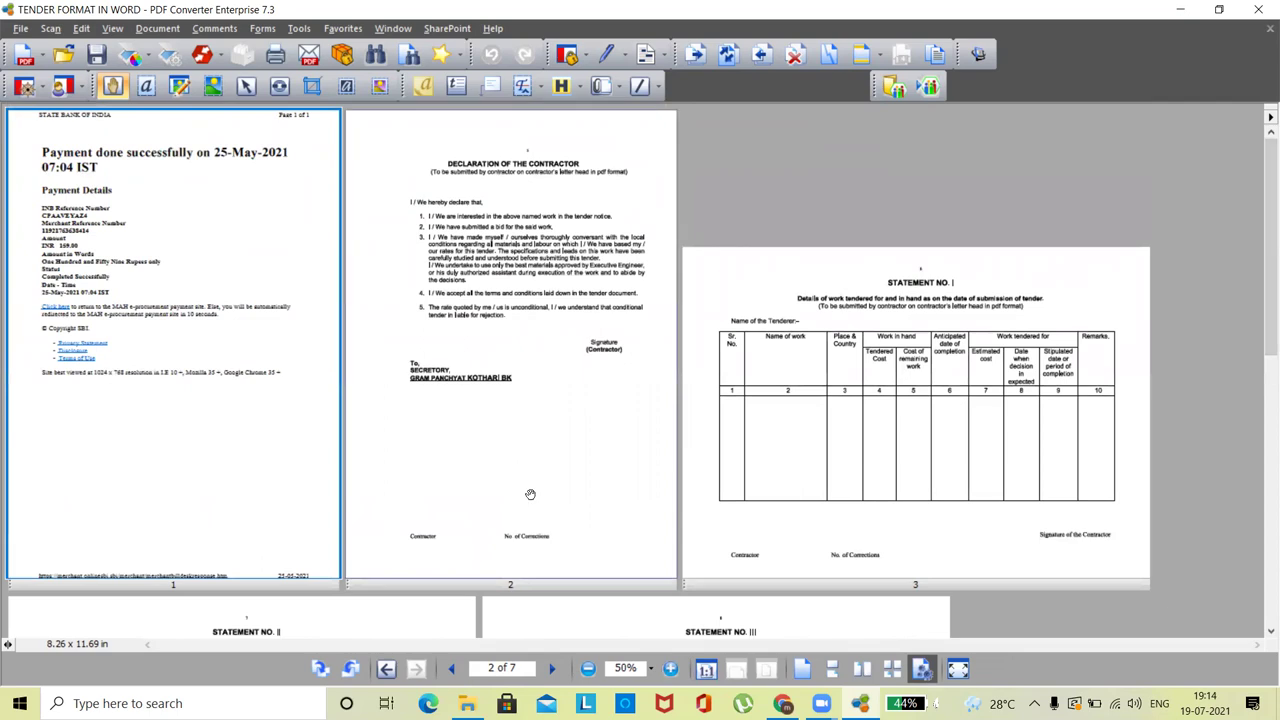
left_click(588, 668)
left_click(589, 672)
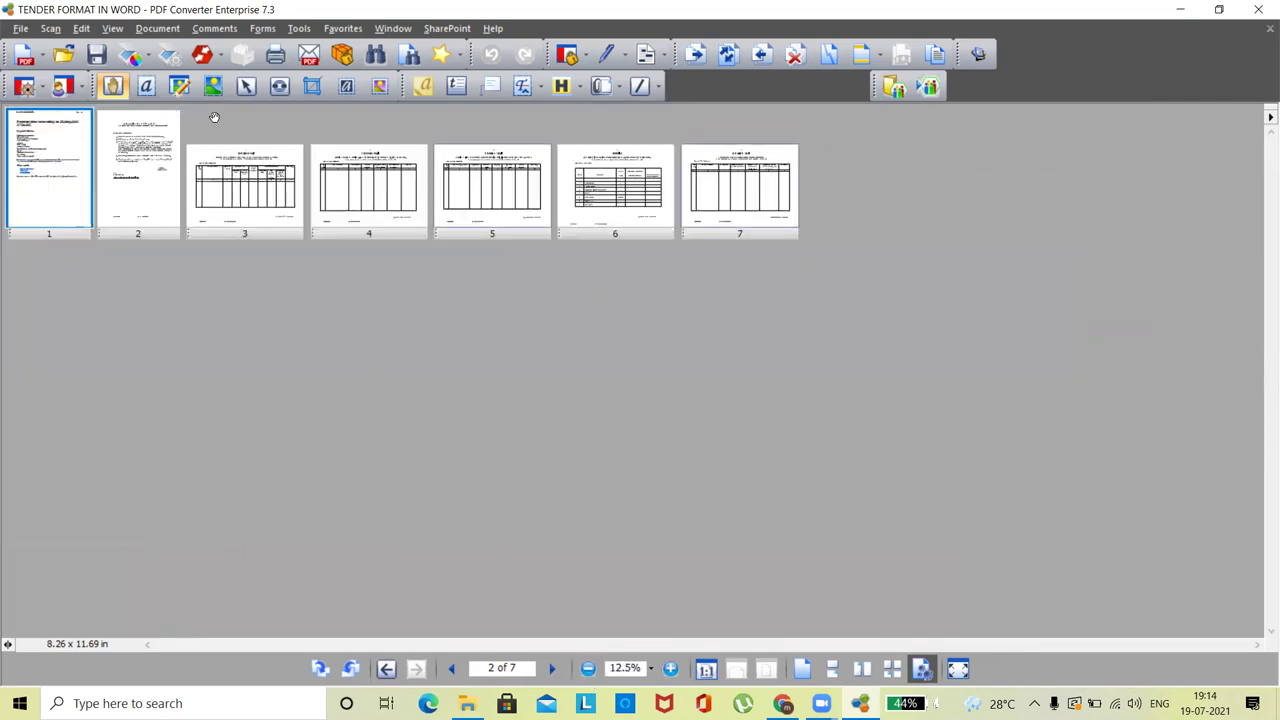
- Close Scanner Setup without changes and start inserting pages from a file
left_click(169, 54)
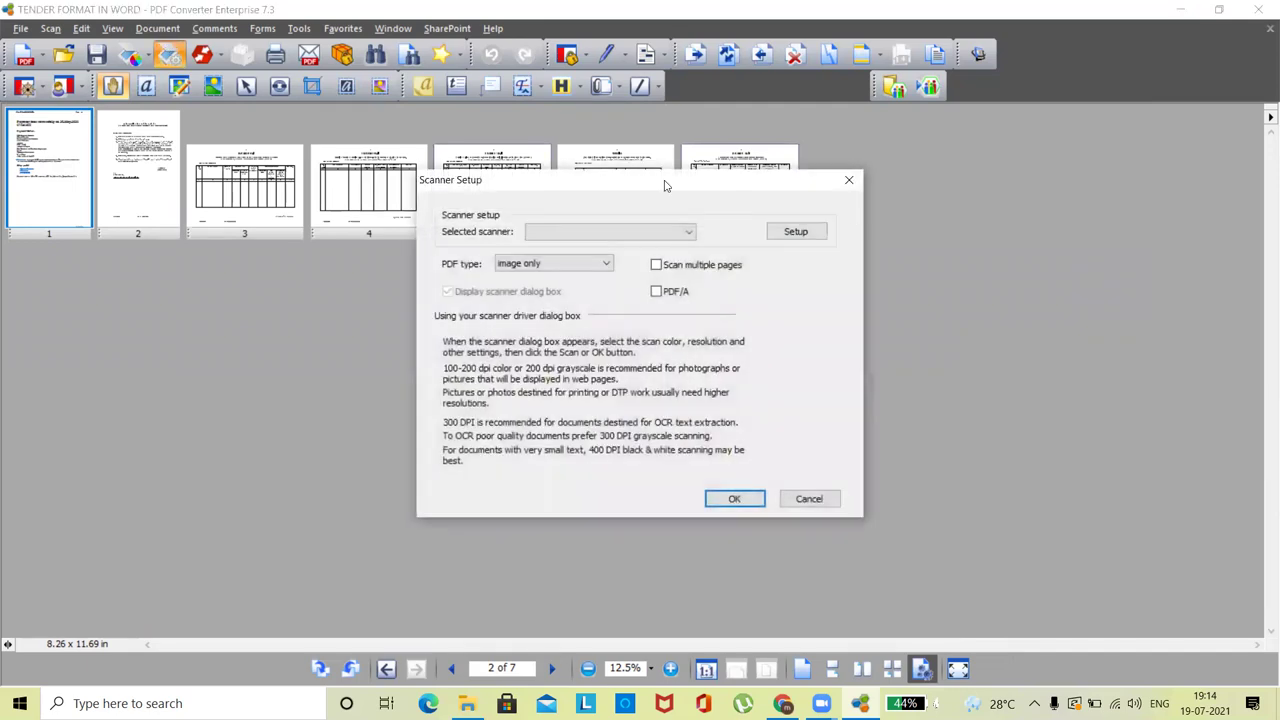
left_click(849, 181)
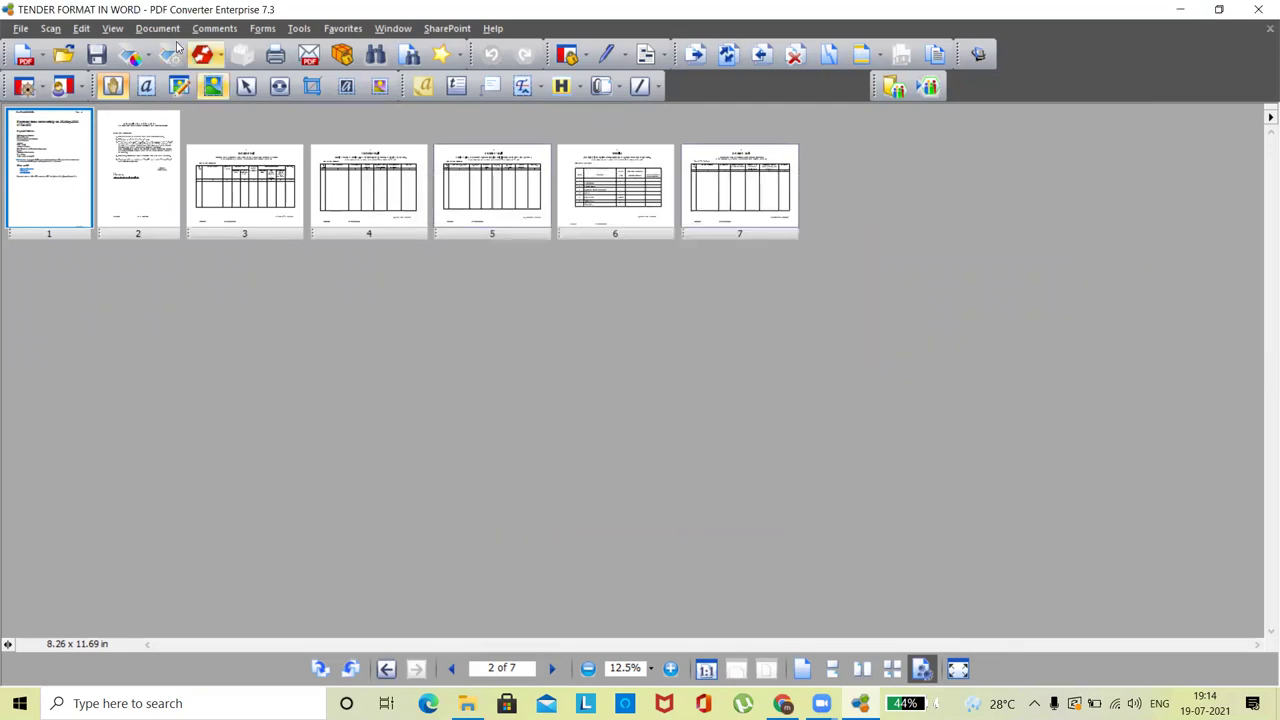
left_click(157, 28)
mouse_move(223, 48)
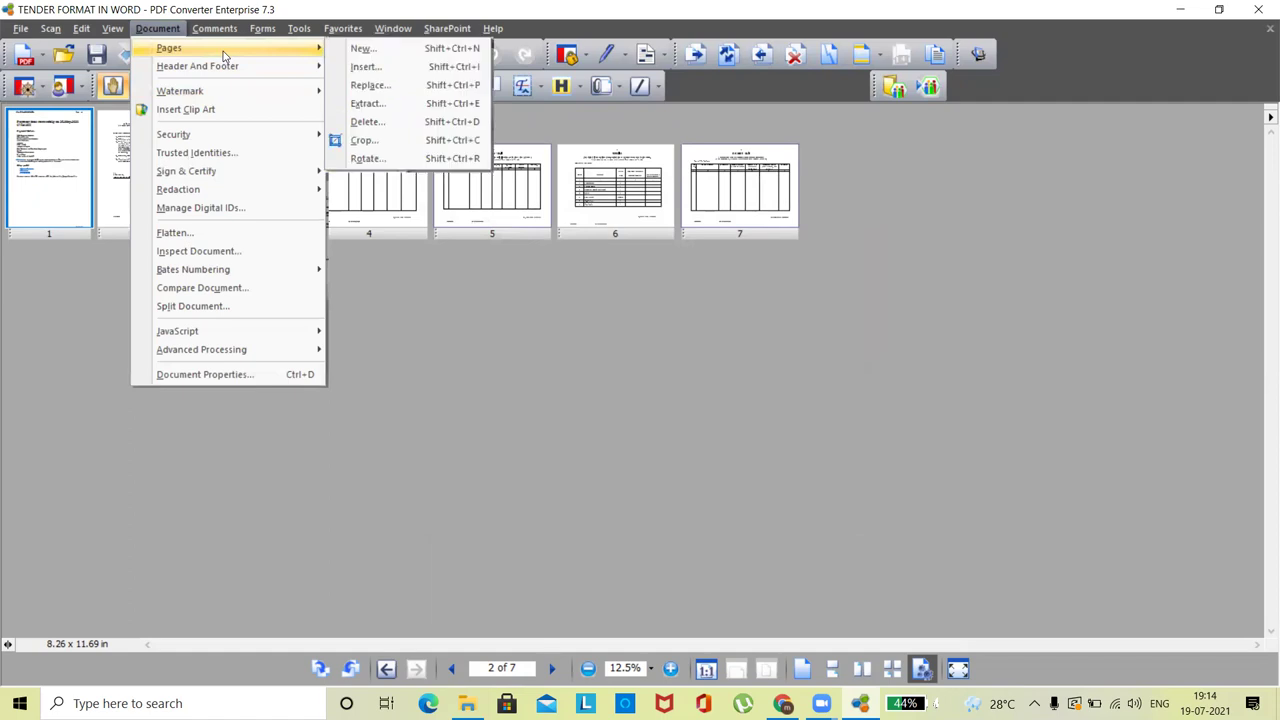
left_click(370, 67)
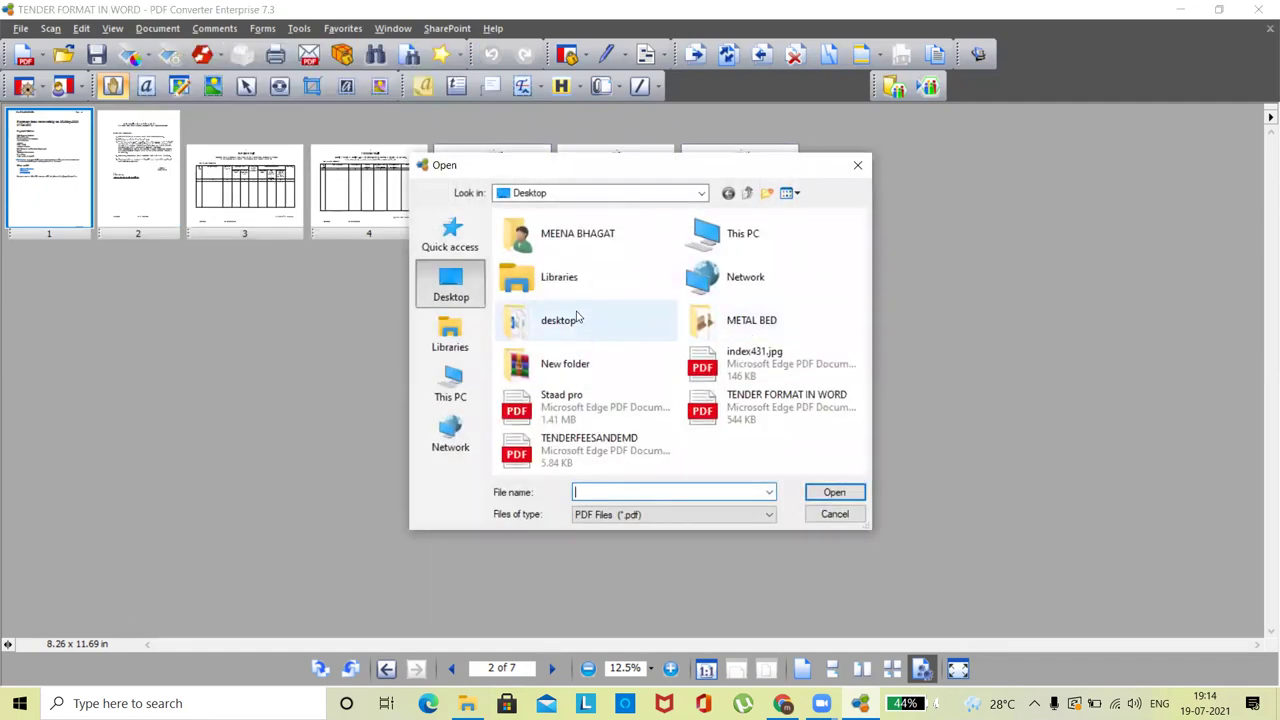
- Look through the TECHNICAL and FINANC subfolders of New folder for the source file
double_click(560, 367)
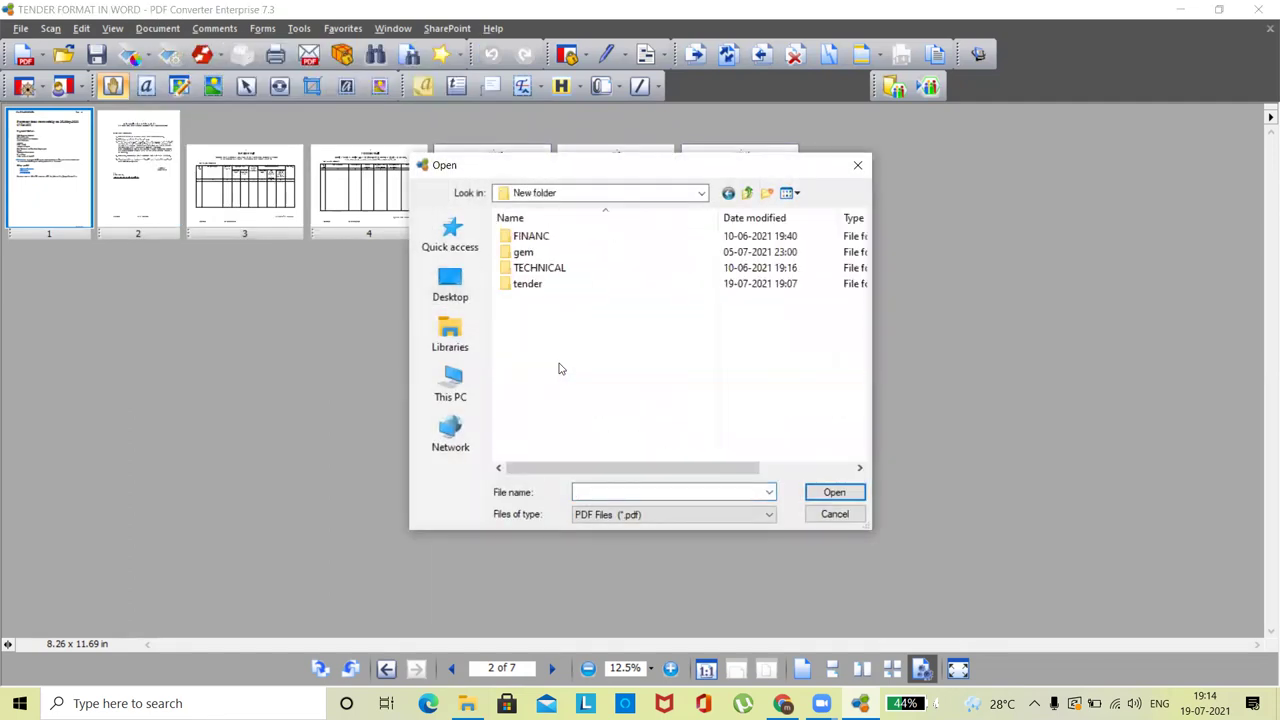
double_click(543, 273)
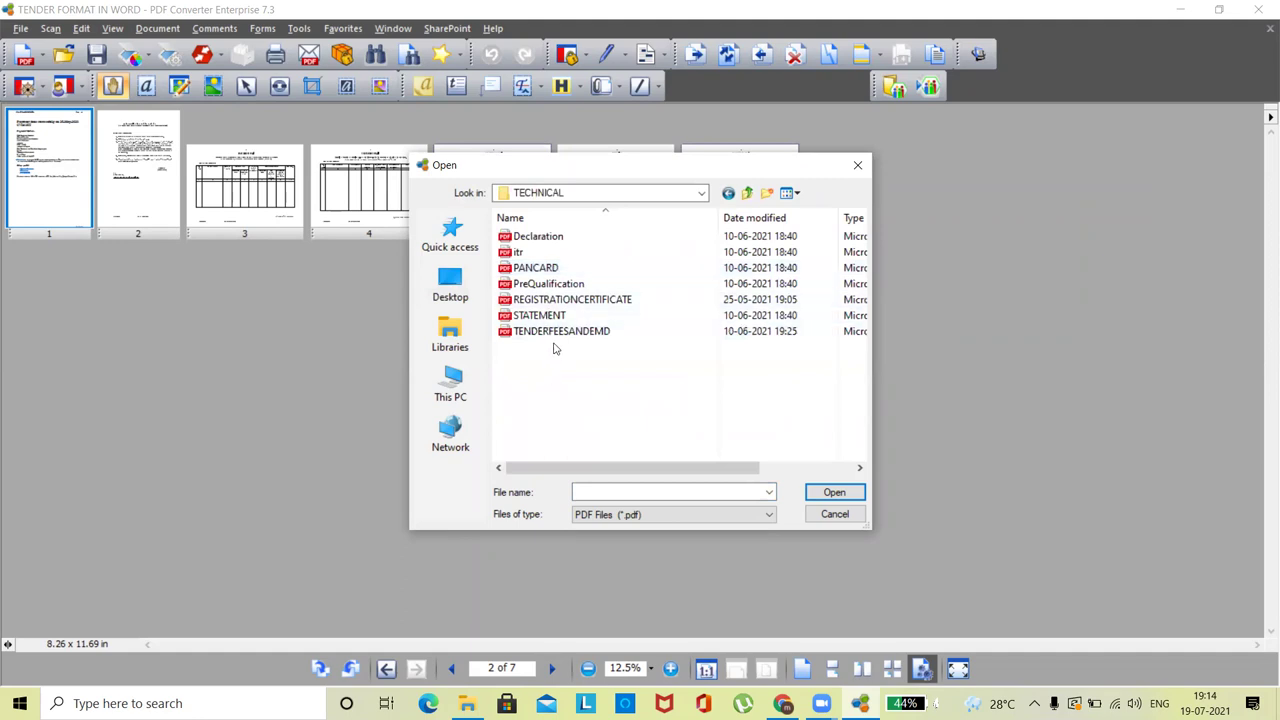
left_click(745, 194)
double_click(557, 237)
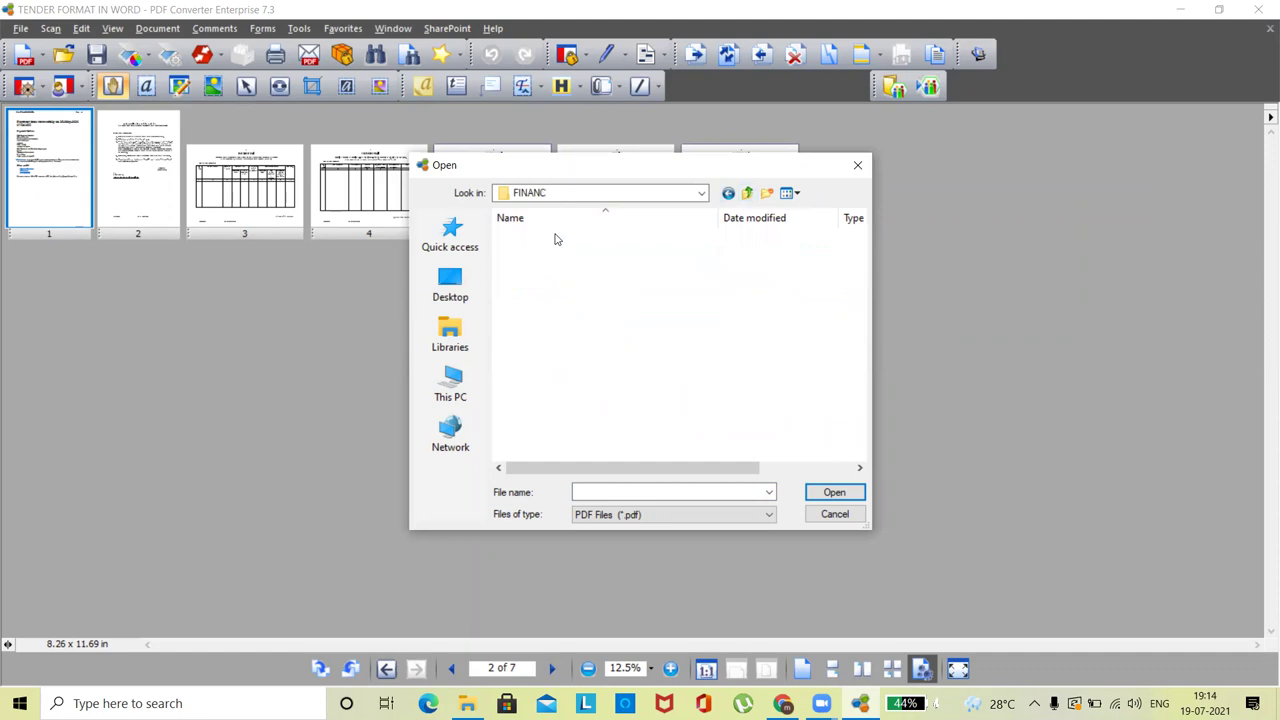
double_click(568, 238)
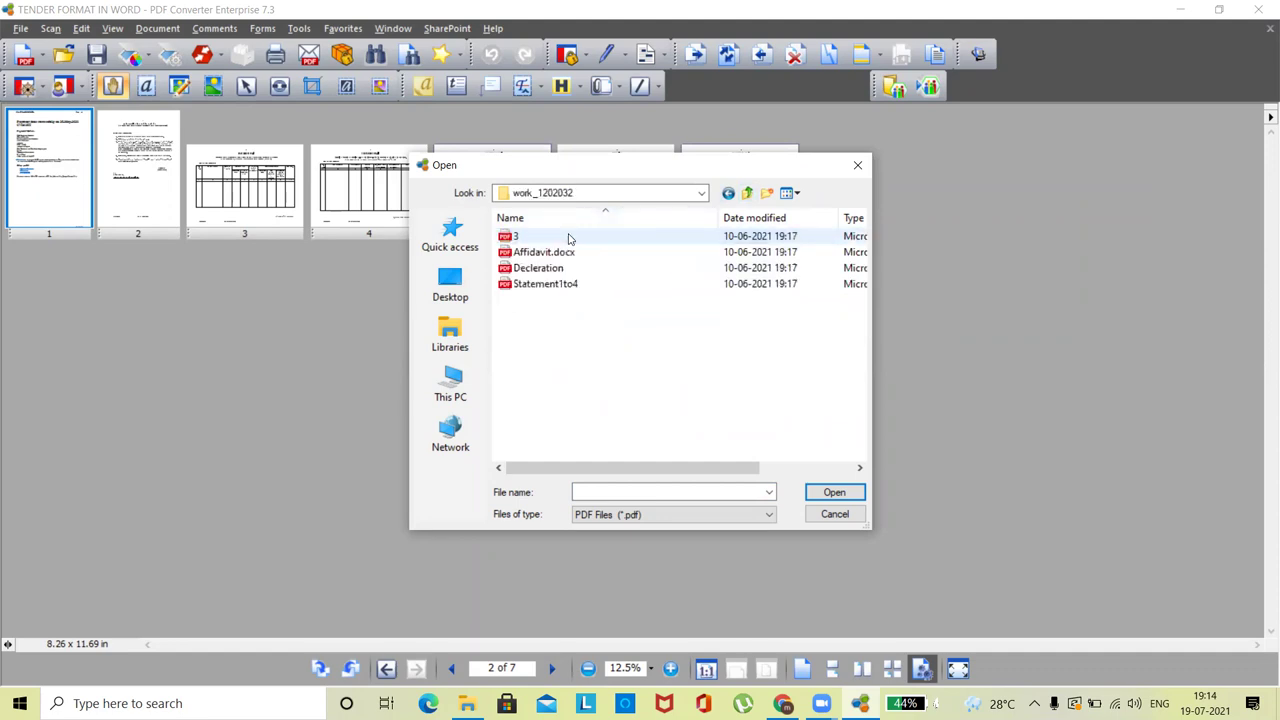
left_click(747, 193)
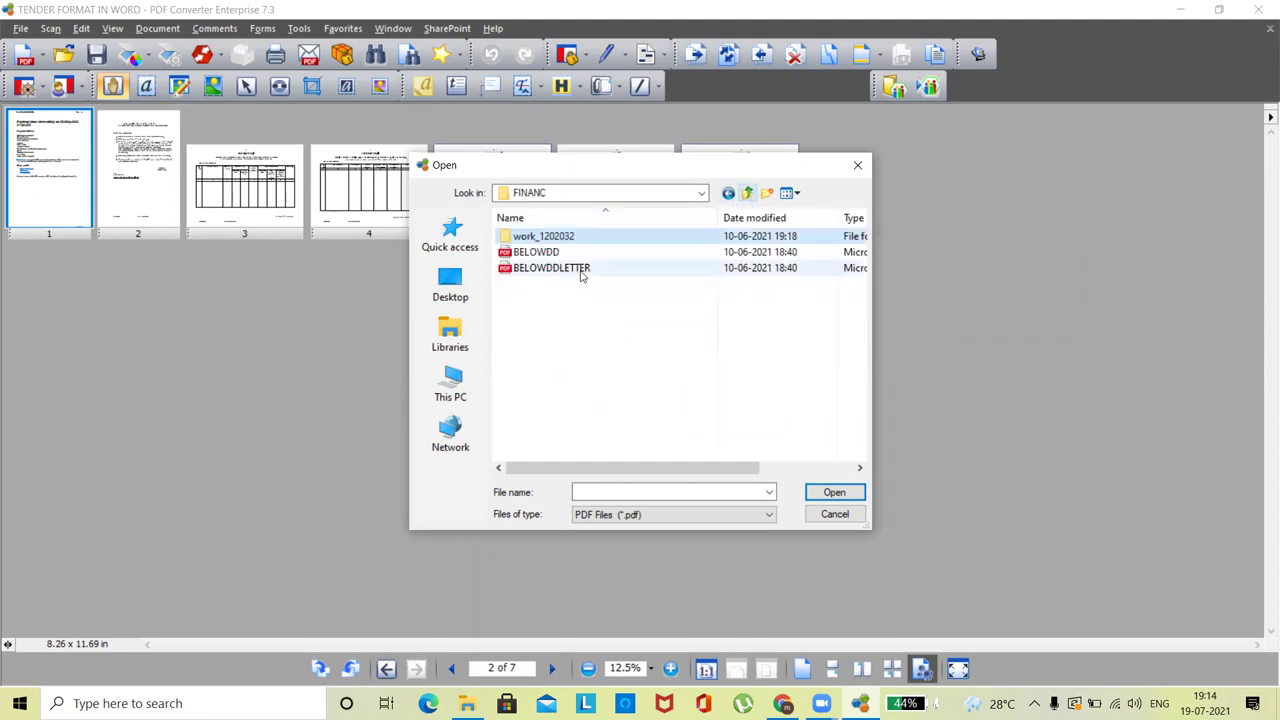
left_click(747, 193)
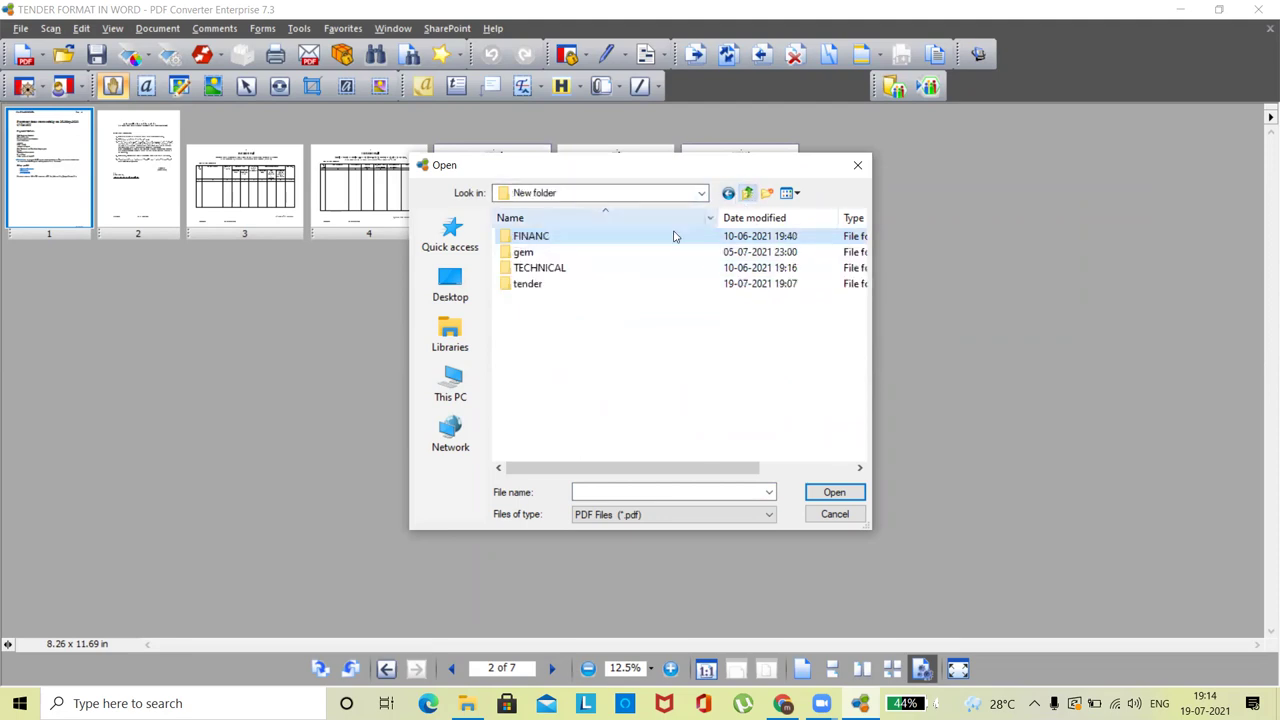
- Load Tendernotice_1 (15) from tender\zp as the pages to insert
double_click(540, 285)
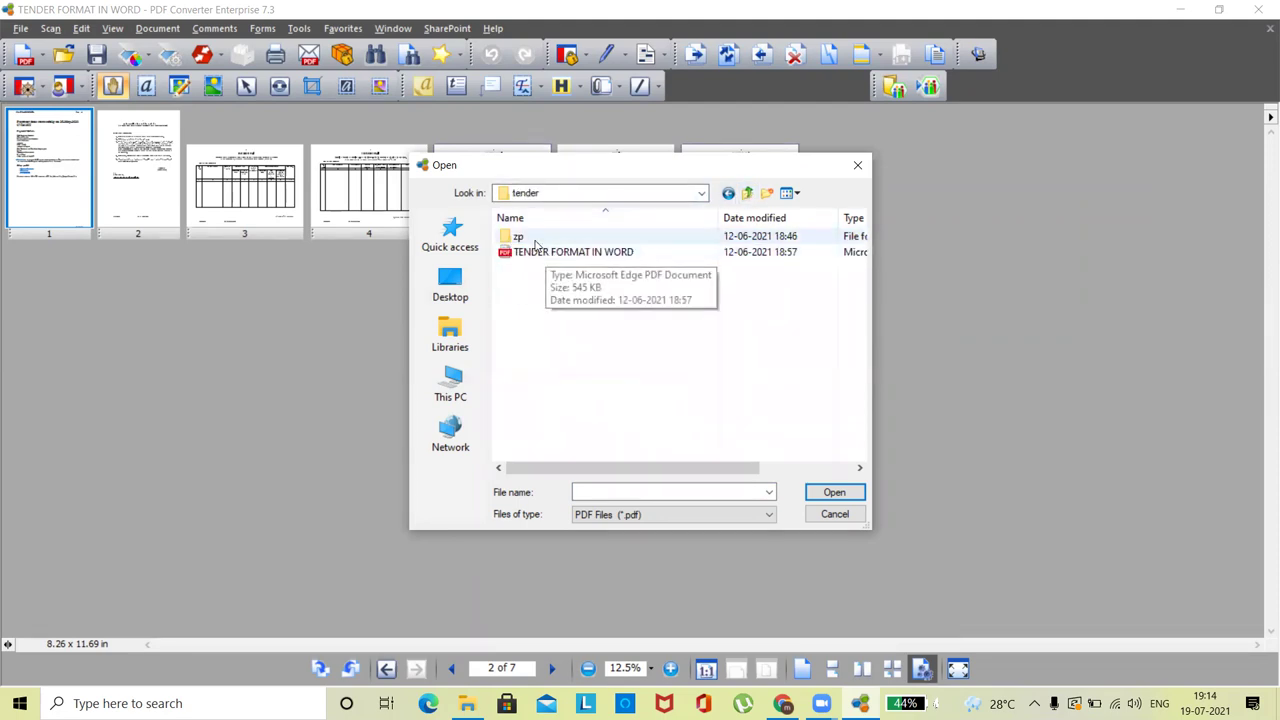
double_click(518, 236)
left_click(558, 236)
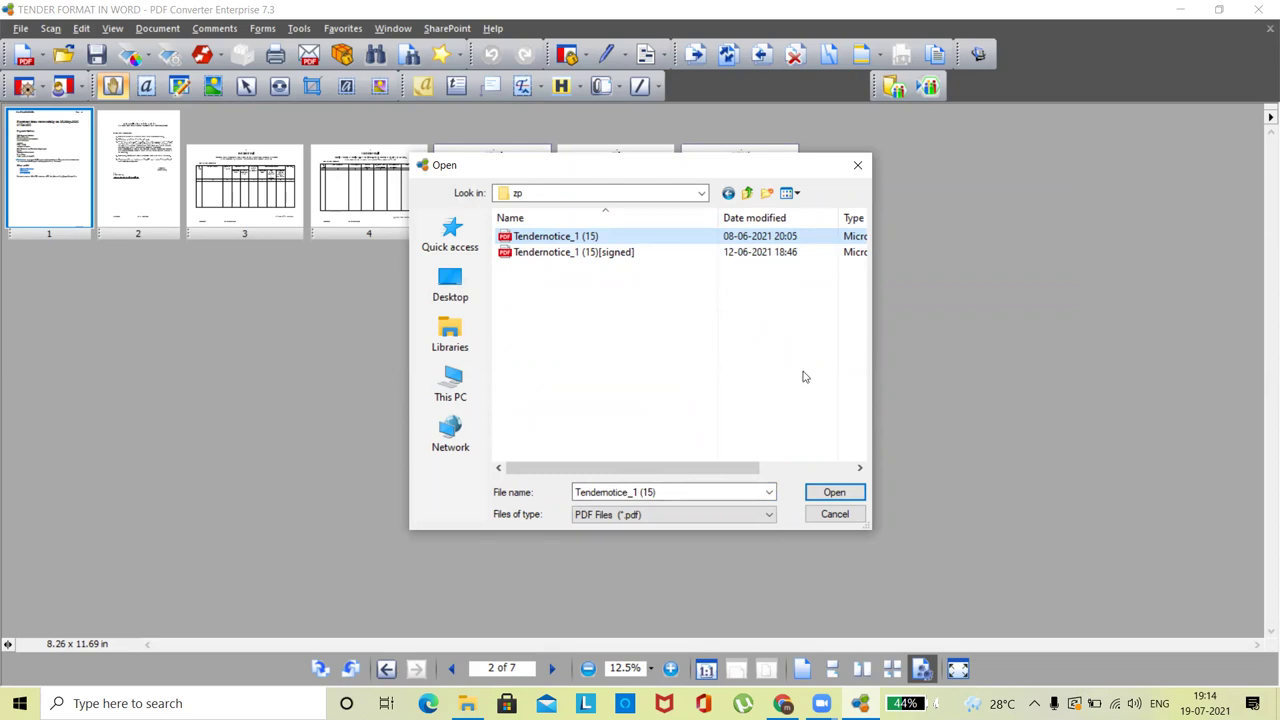
left_click(834, 492)
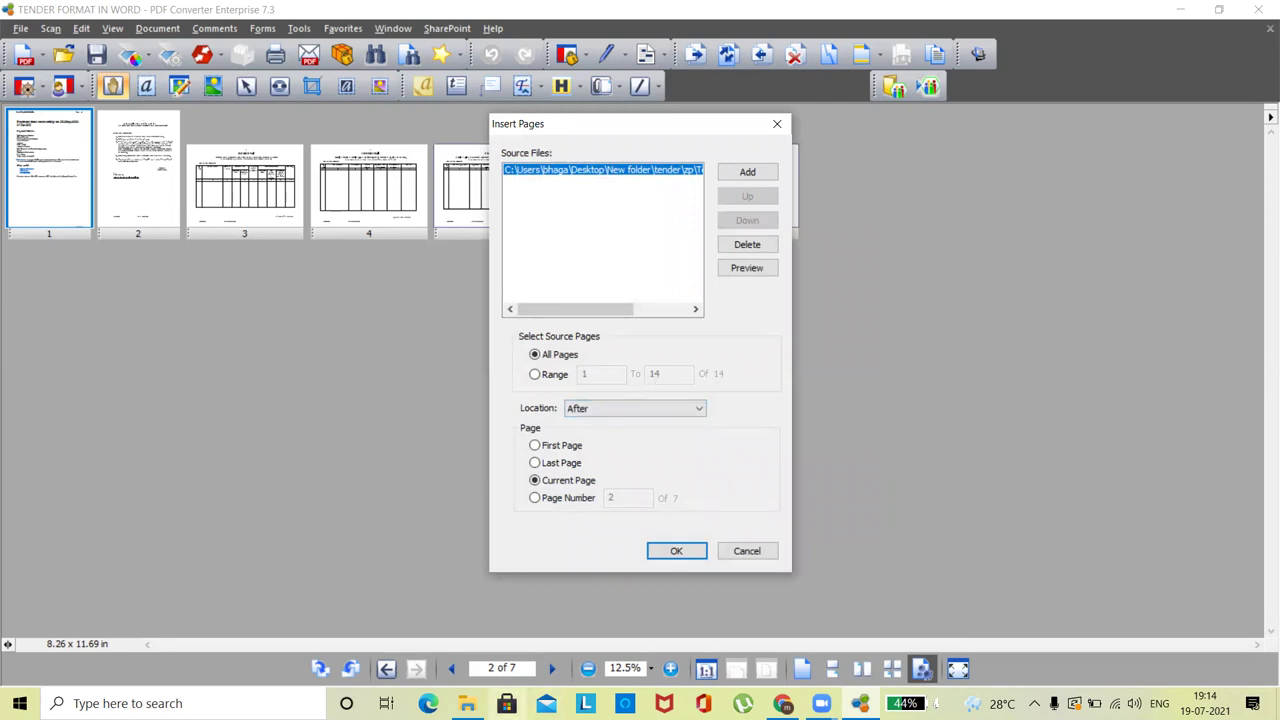
left_click(467, 703)
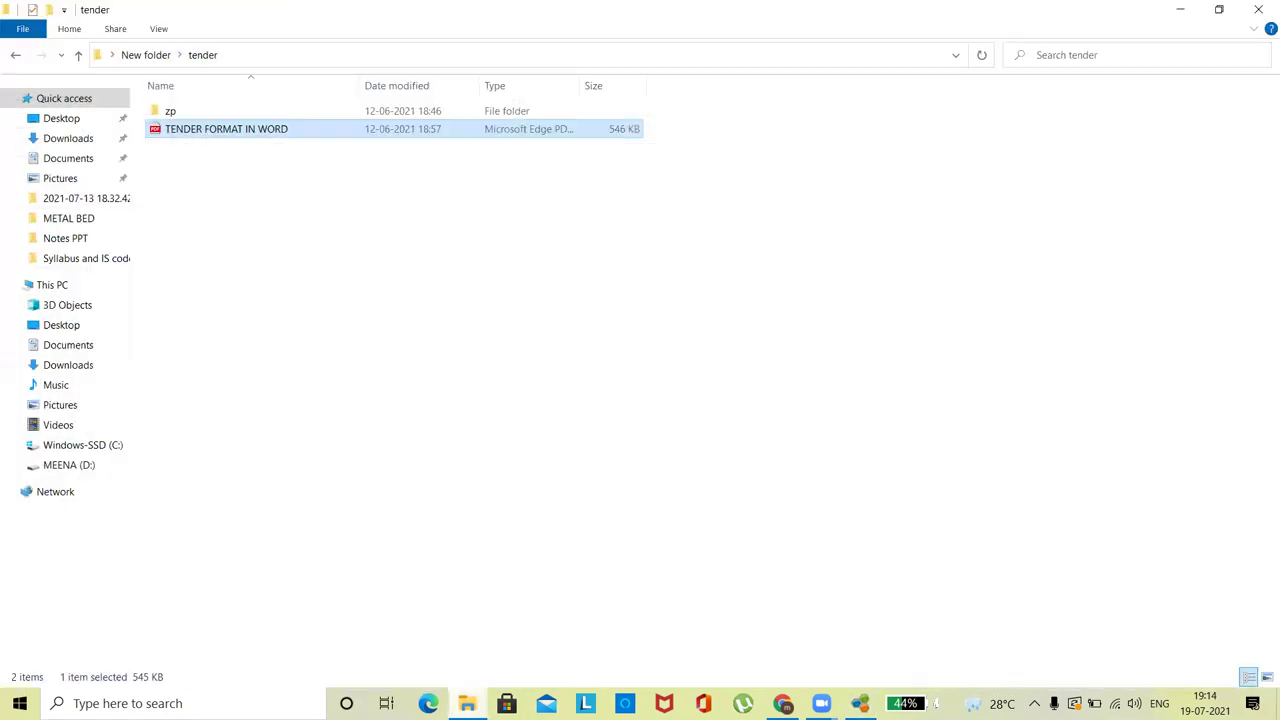
double_click(171, 111)
double_click(210, 114)
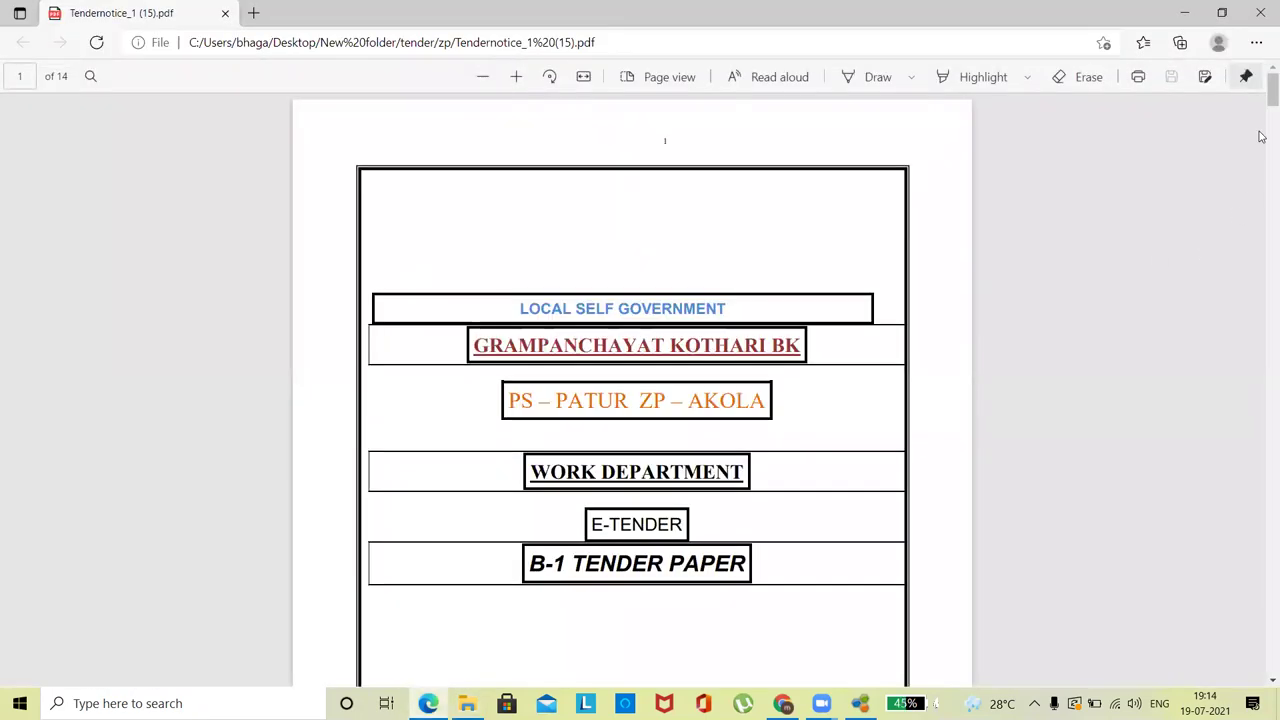
scroll(1262, 132, "down", 3)
left_click_drag(1262, 132, 1262, 618)
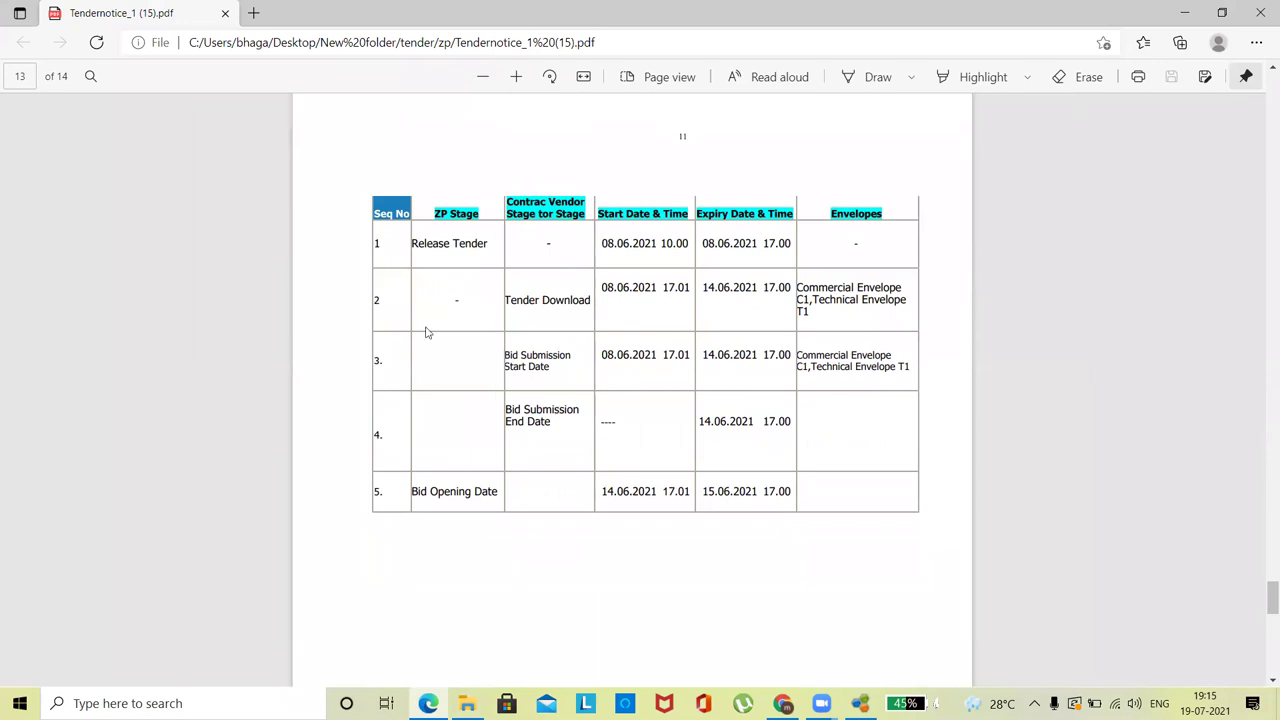
left_click_drag(1261, 634, 1262, 558)
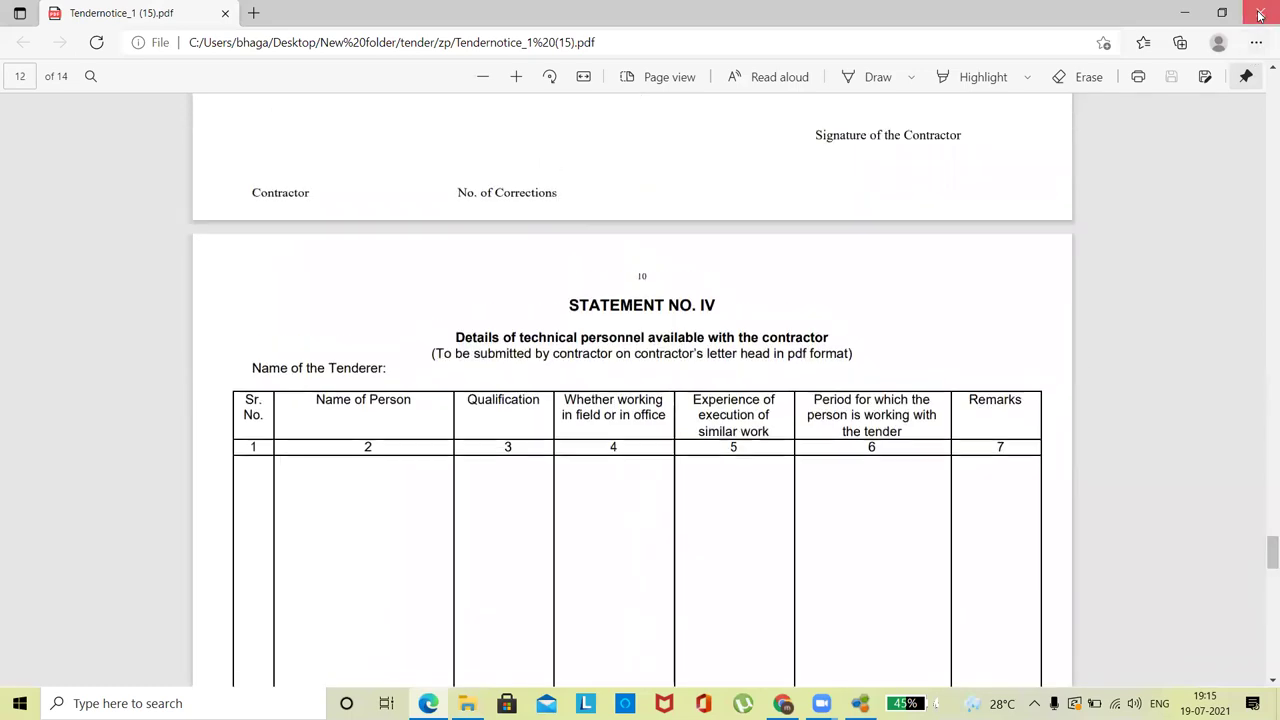
left_click(1260, 12)
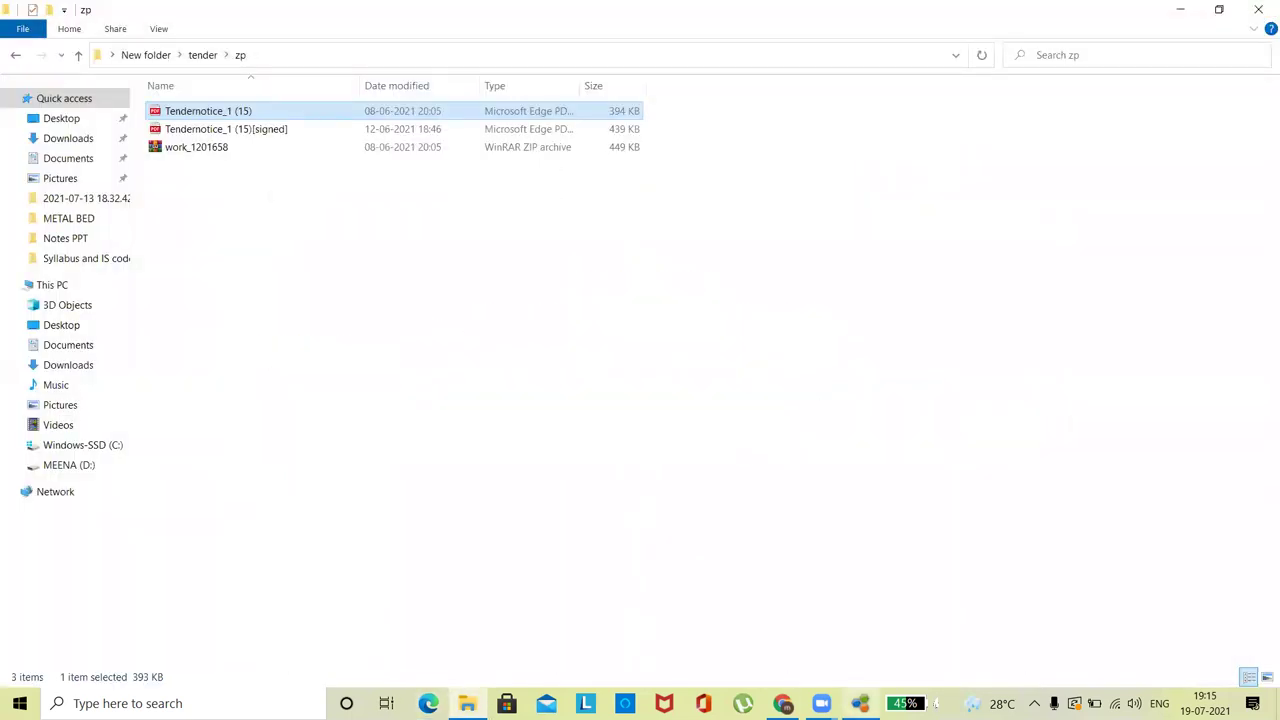
left_click(860, 703)
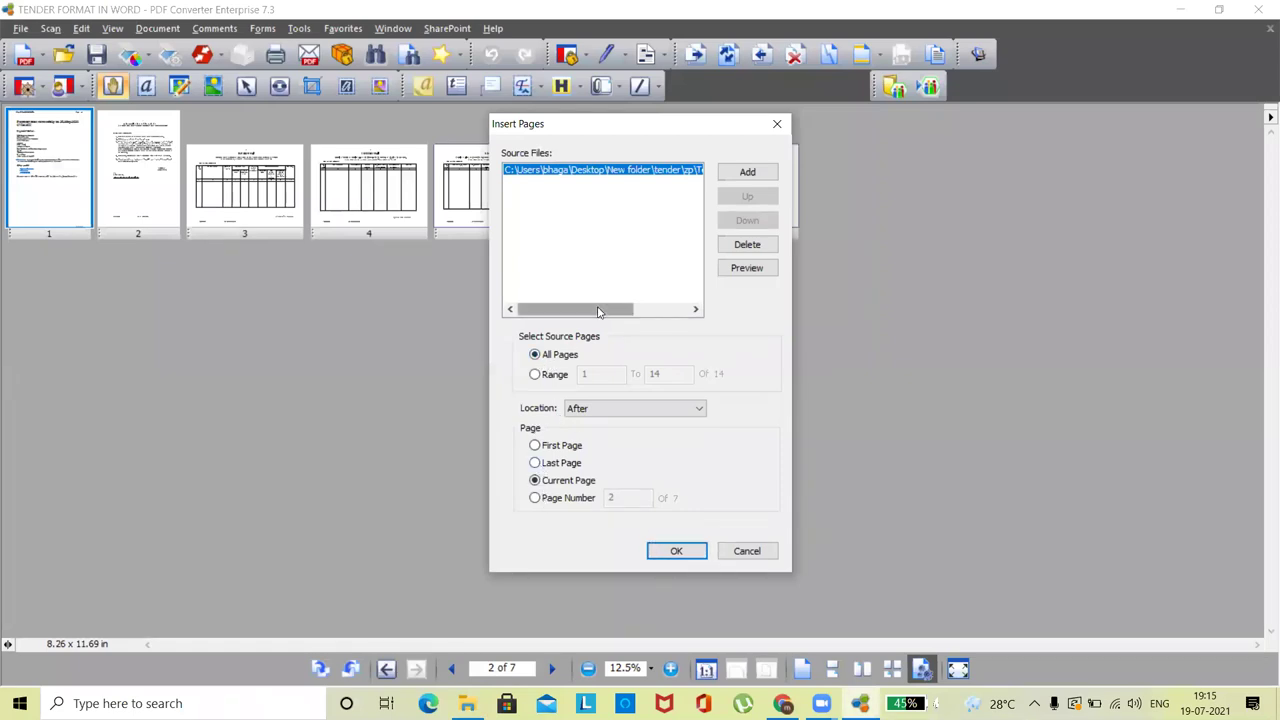
- Insert source pages 12 to 13 after the last page, then select new page 8
left_click(534, 374)
left_click(612, 373)
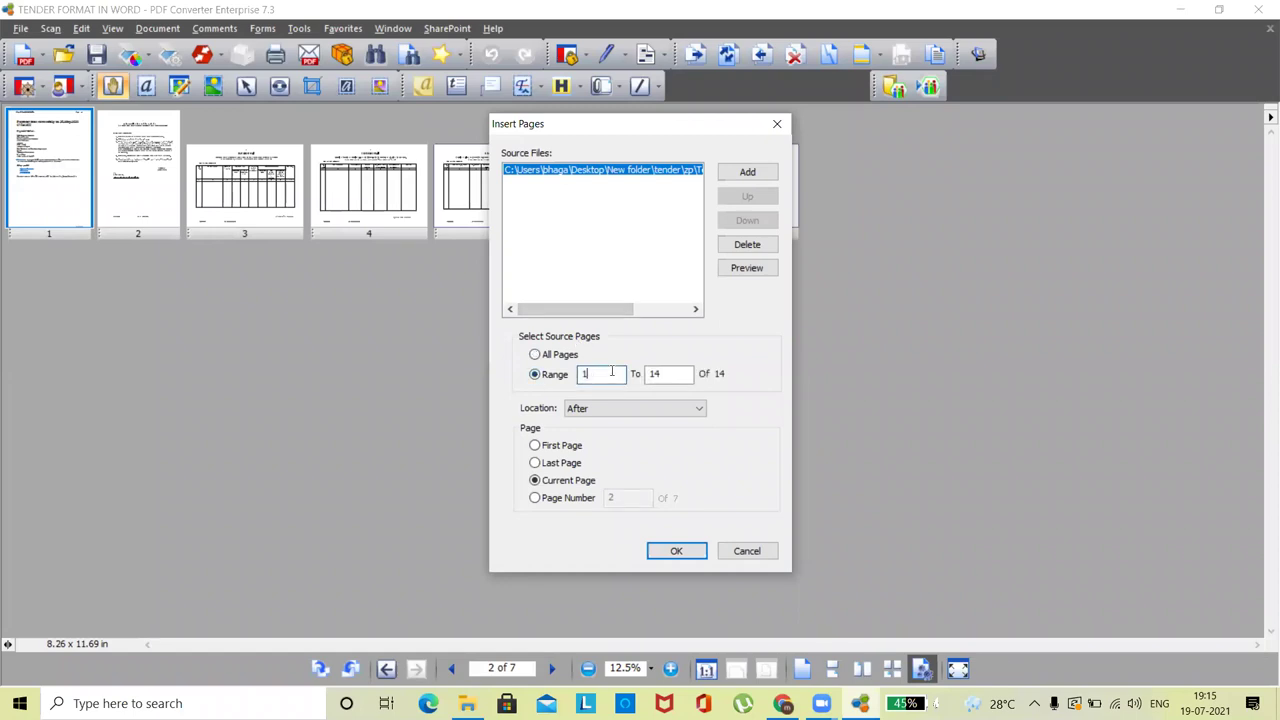
left_click(665, 374)
left_click(590, 373)
left_click(575, 462)
left_click(633, 408)
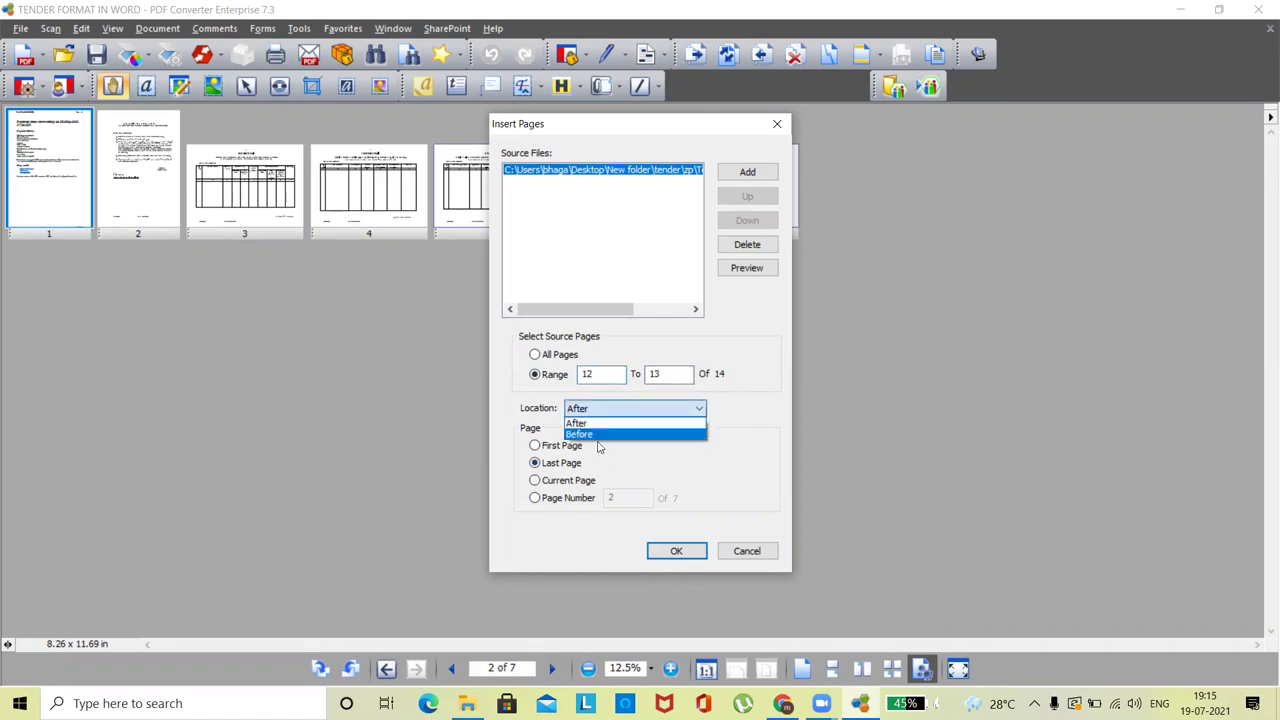
left_click(597, 433)
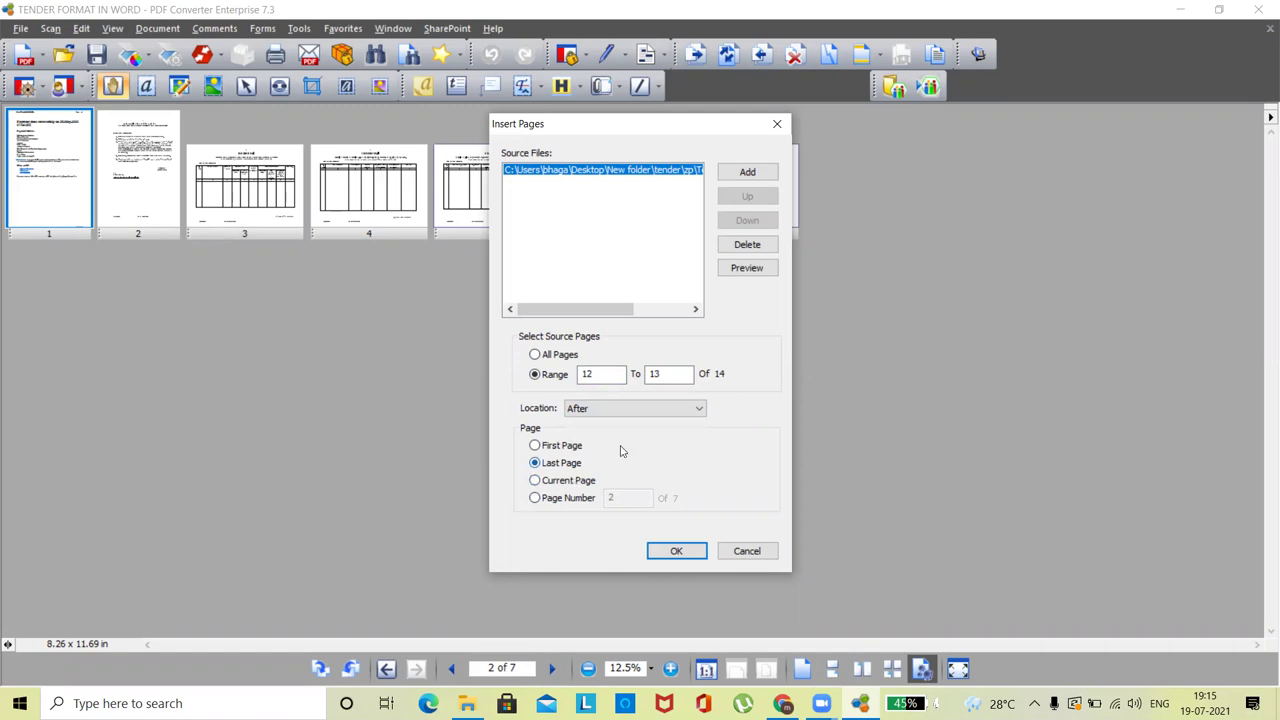
left_click(676, 551)
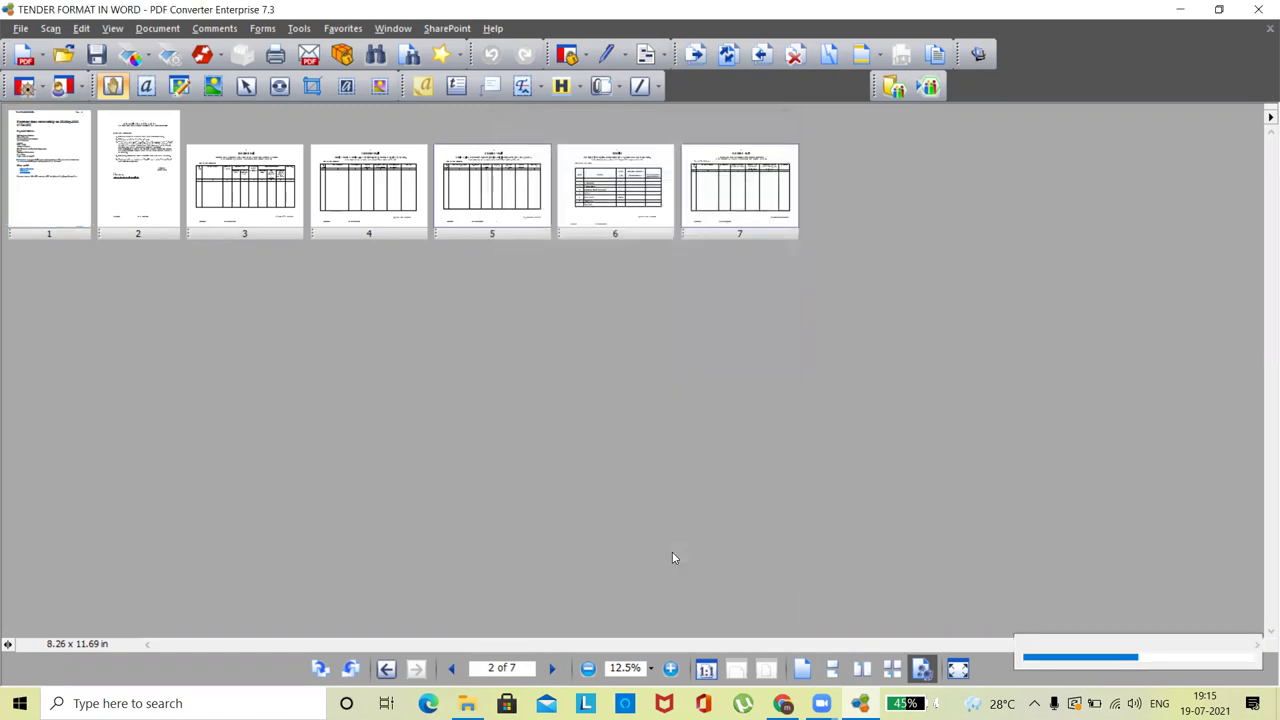
left_click(876, 186)
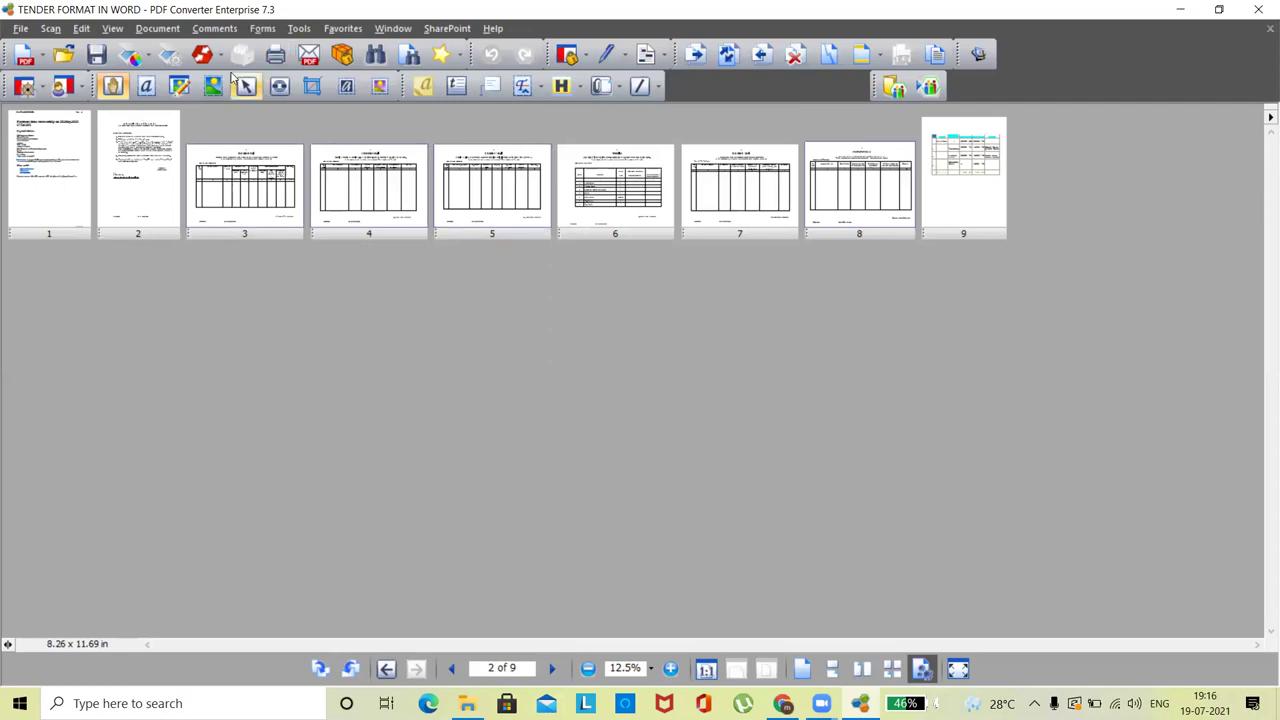
- Once the insertion finishes at nine pages, open the Document menu
left_click(157, 31)
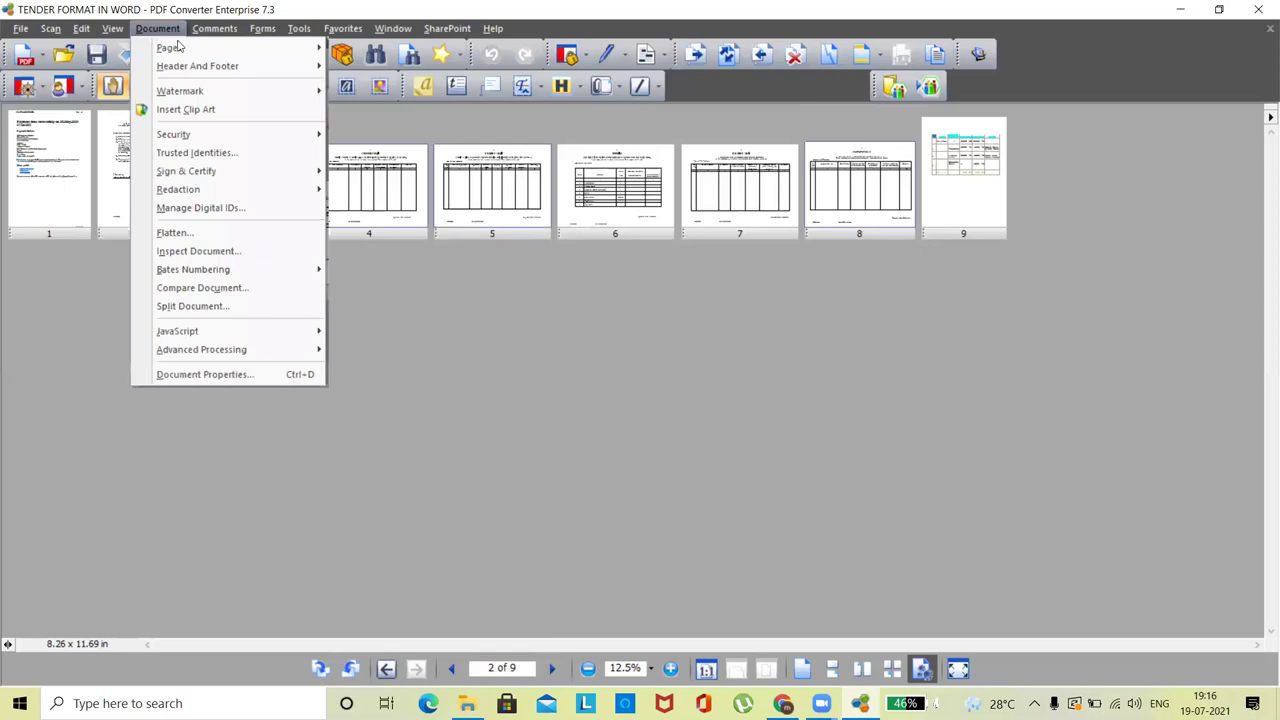
- Add a header and footer using the Page Number macro in 'Page 1 of n' format
mouse_move(238, 70)
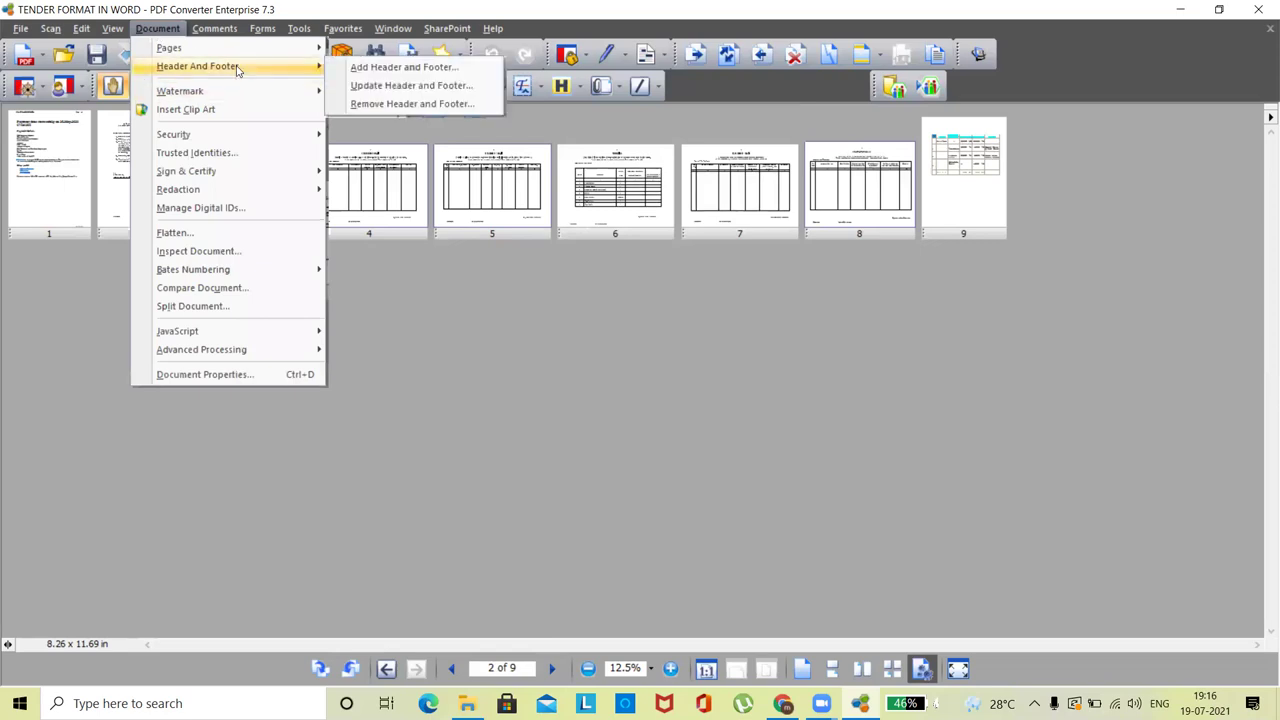
left_click(390, 68)
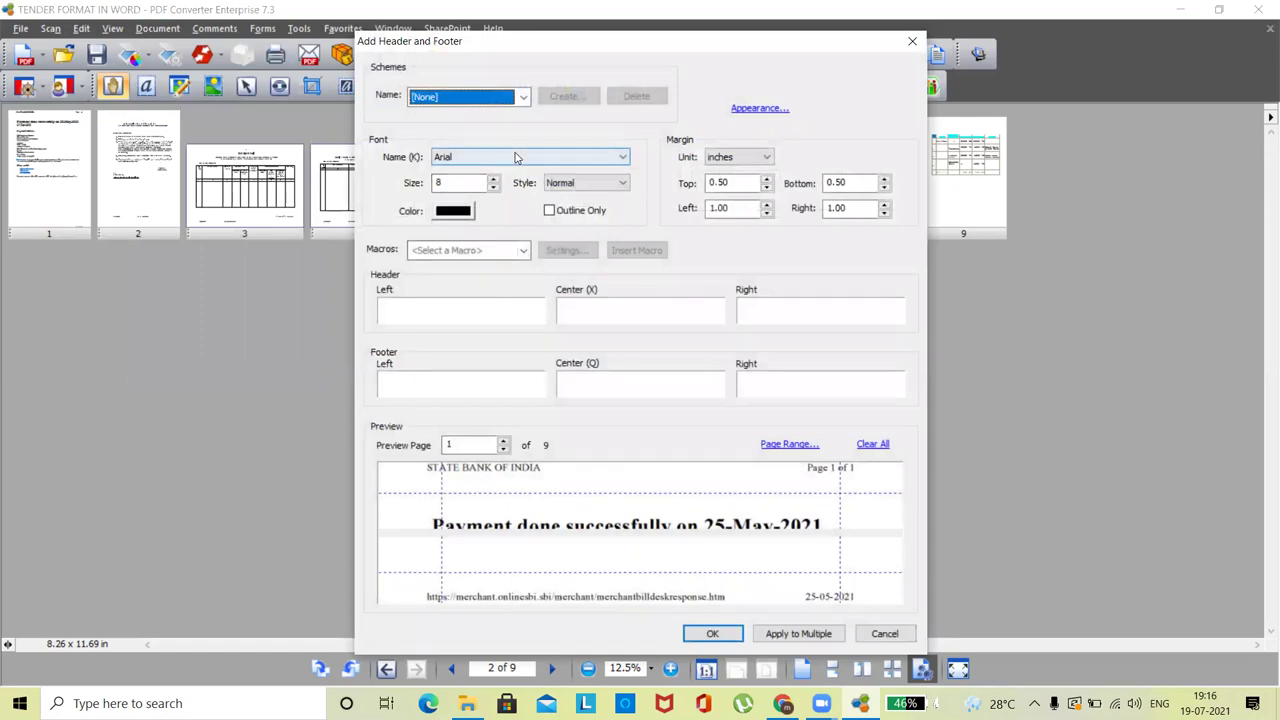
left_click(523, 251)
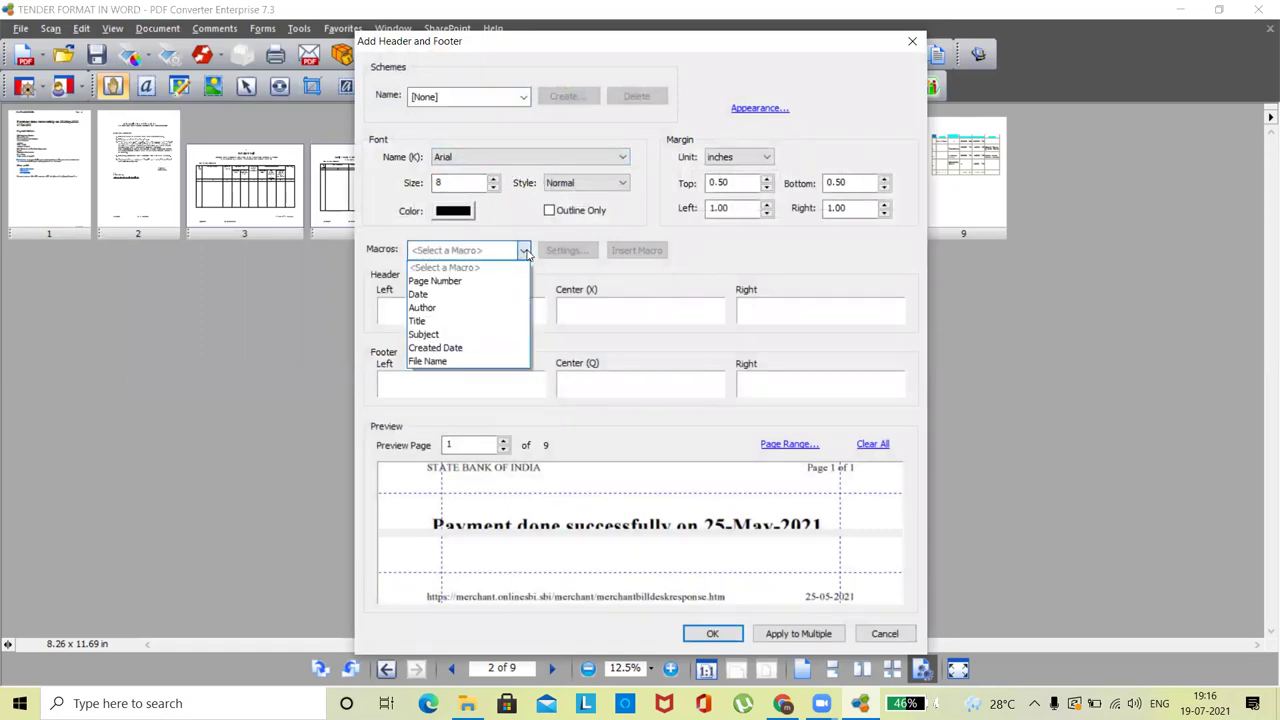
left_click(484, 283)
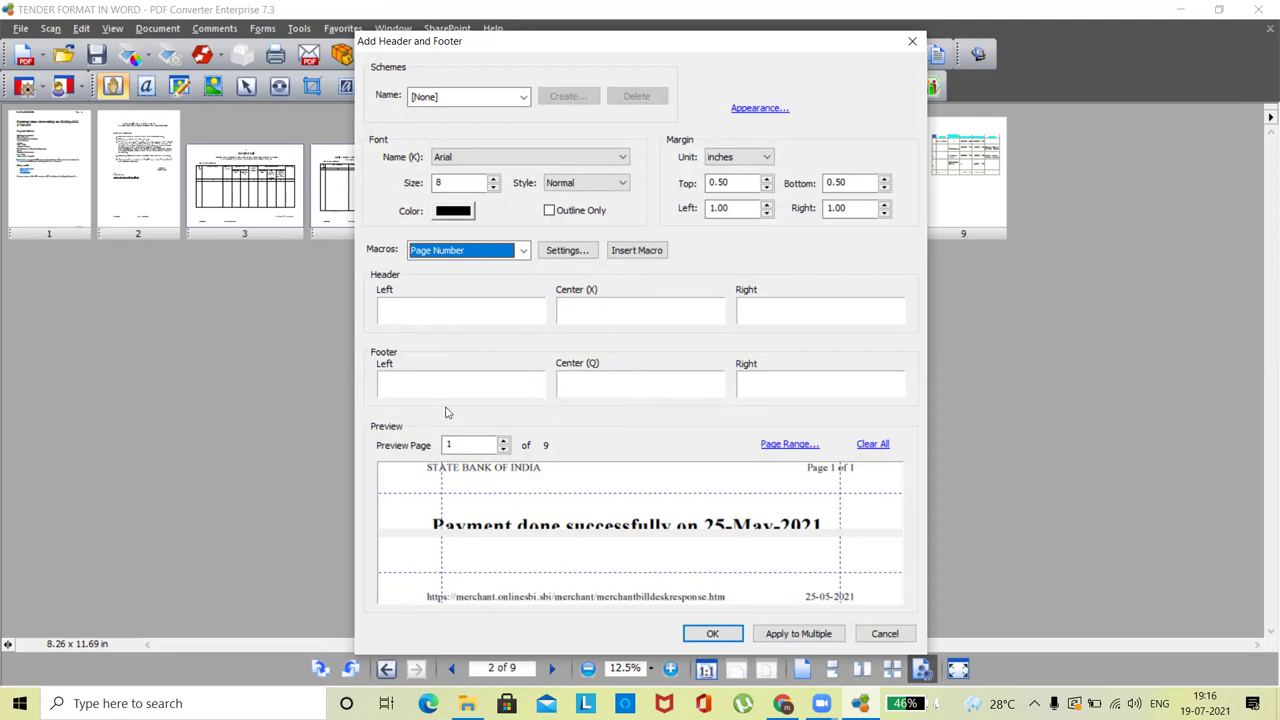
left_click(615, 390)
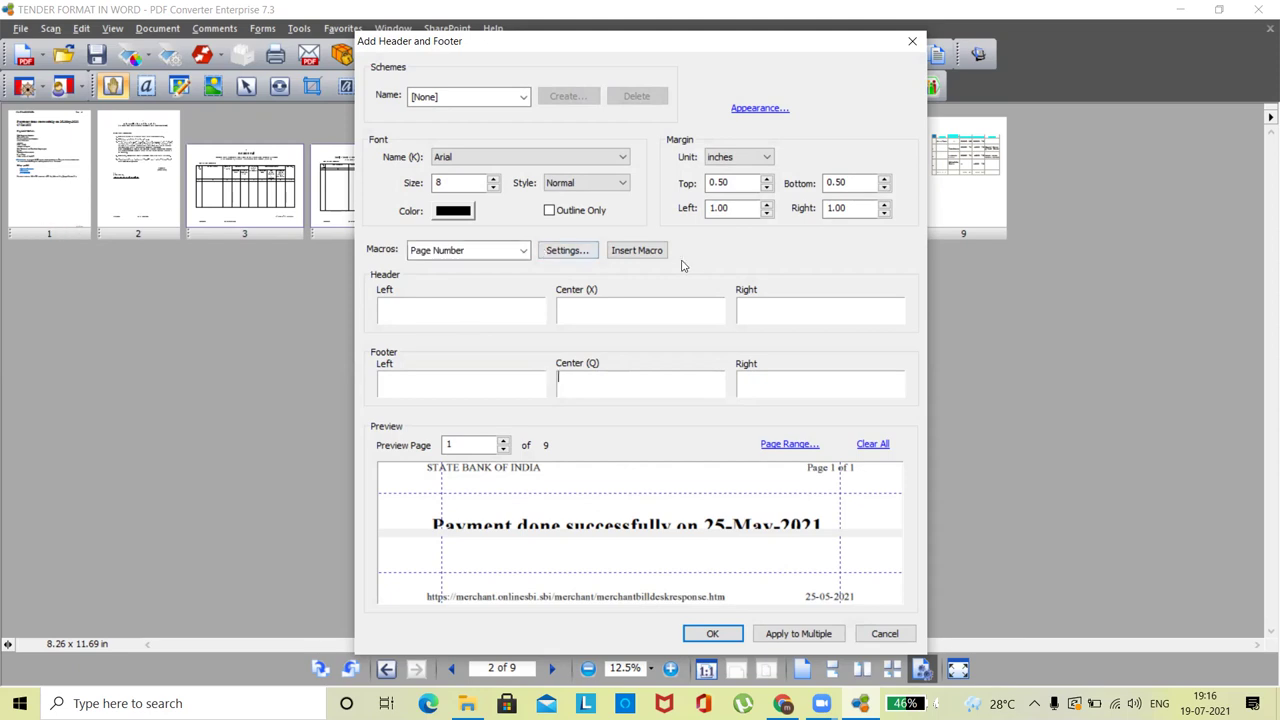
left_click(583, 251)
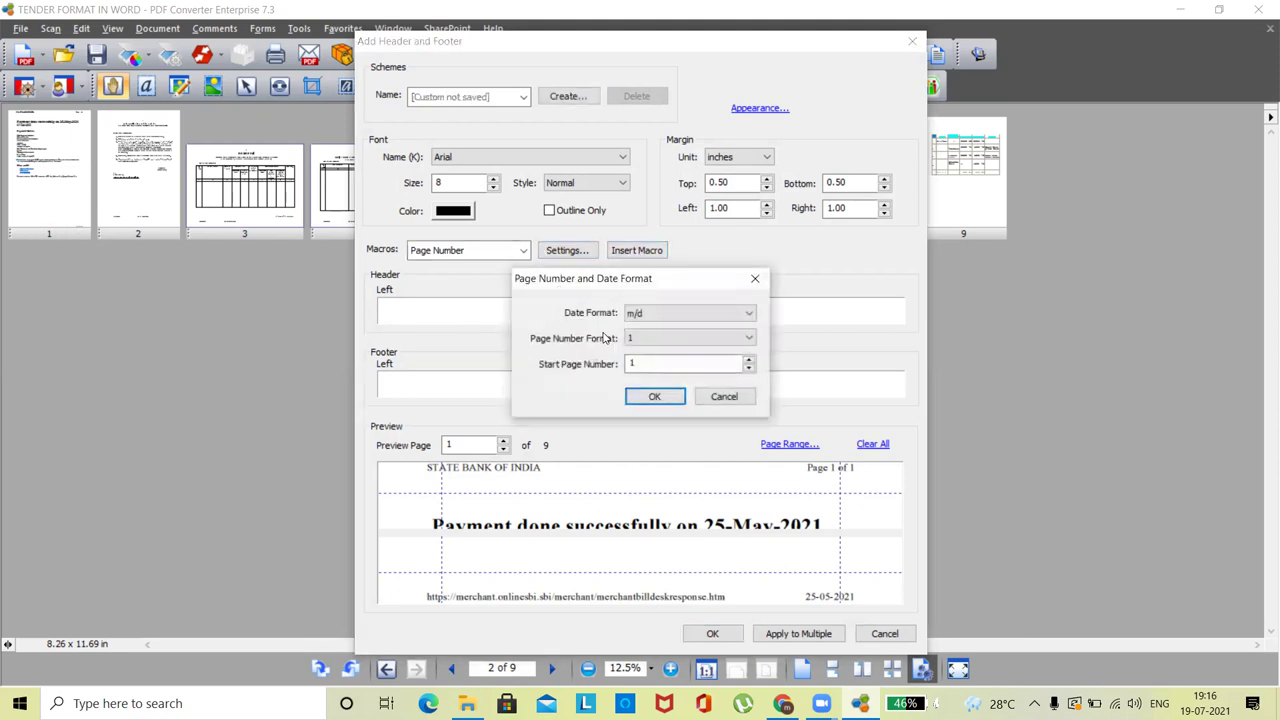
left_click(652, 316)
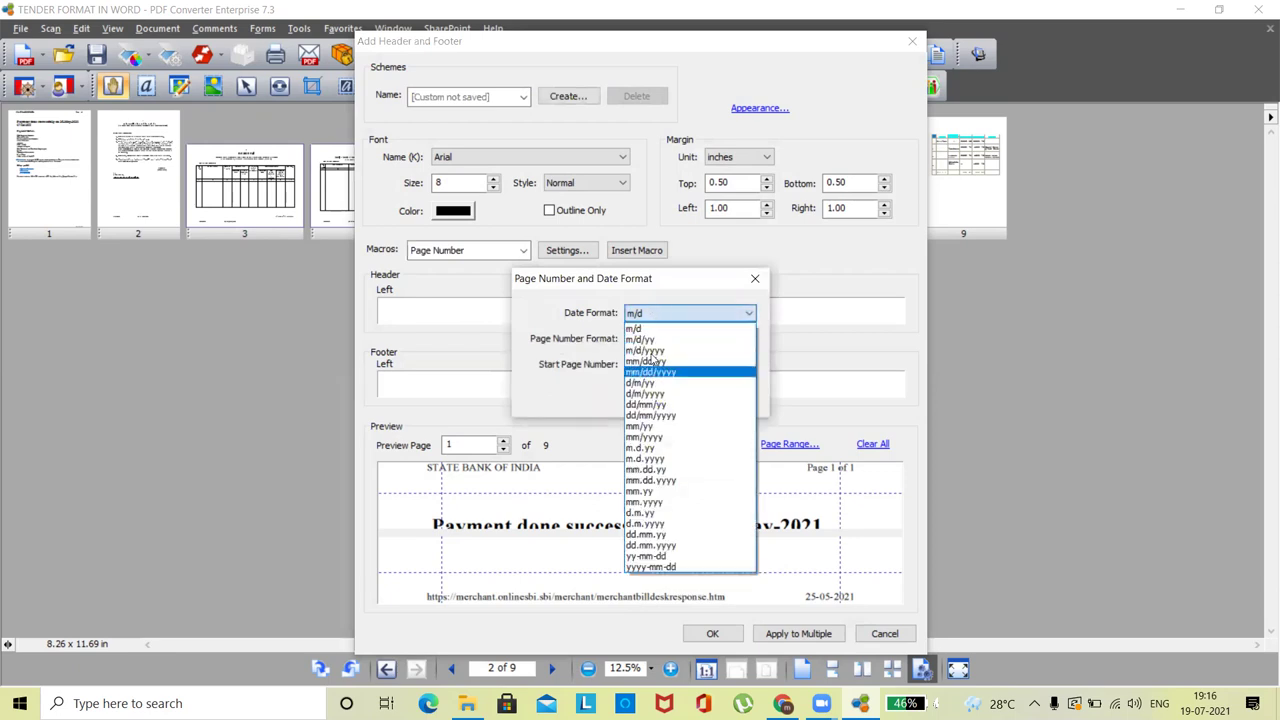
left_click(665, 308)
left_click(647, 337)
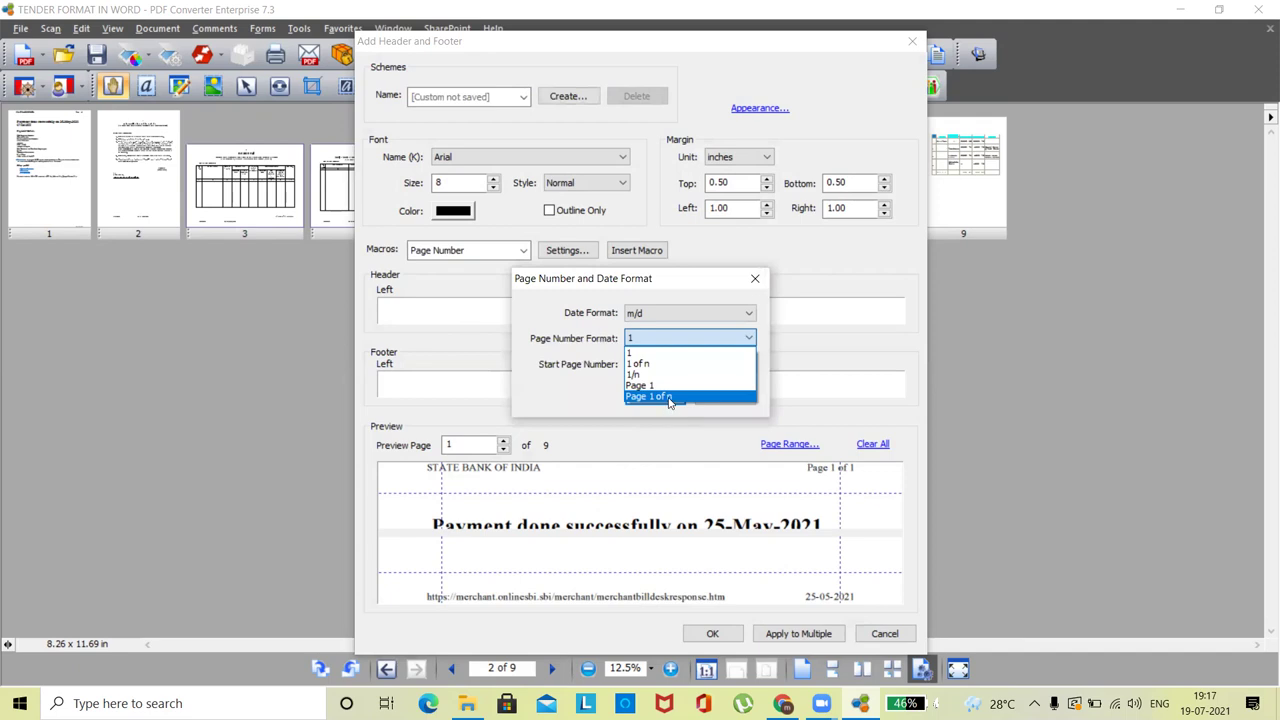
left_click(669, 397)
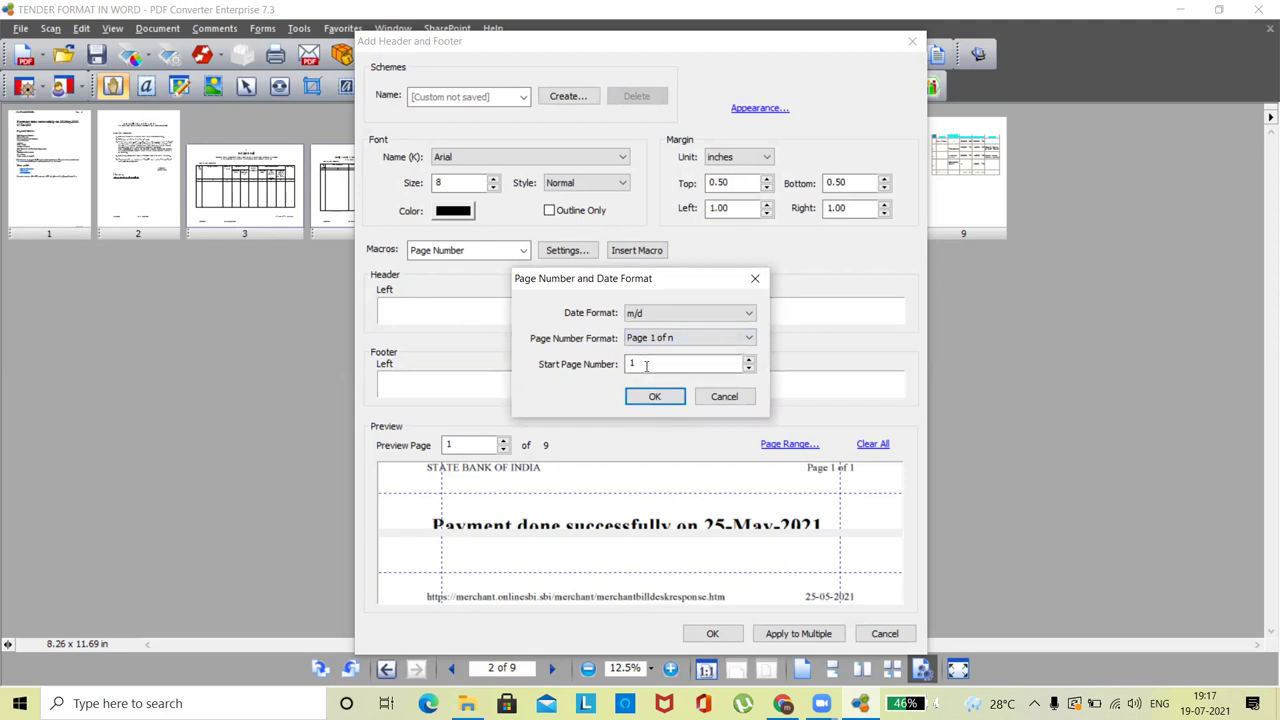
left_click(656, 398)
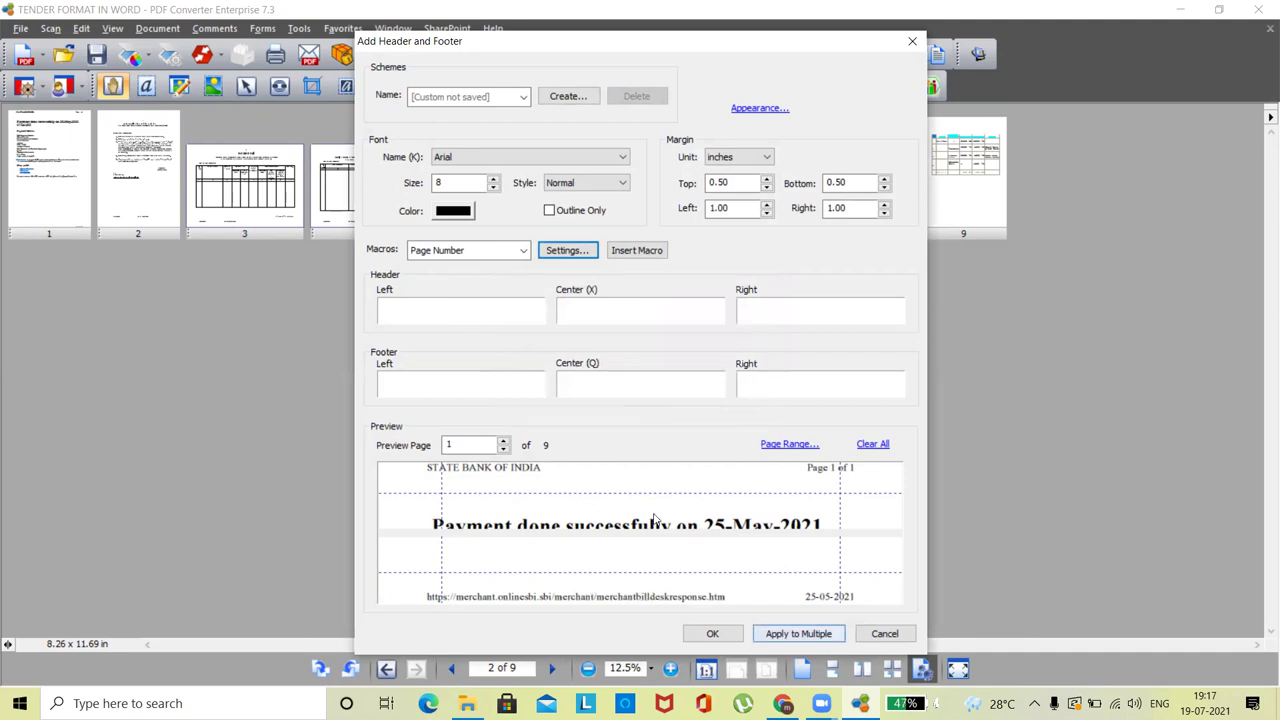
- Put the page number in the centre footer and apply it to TENDER FORMAT IN WORD.pdf
left_click(636, 250)
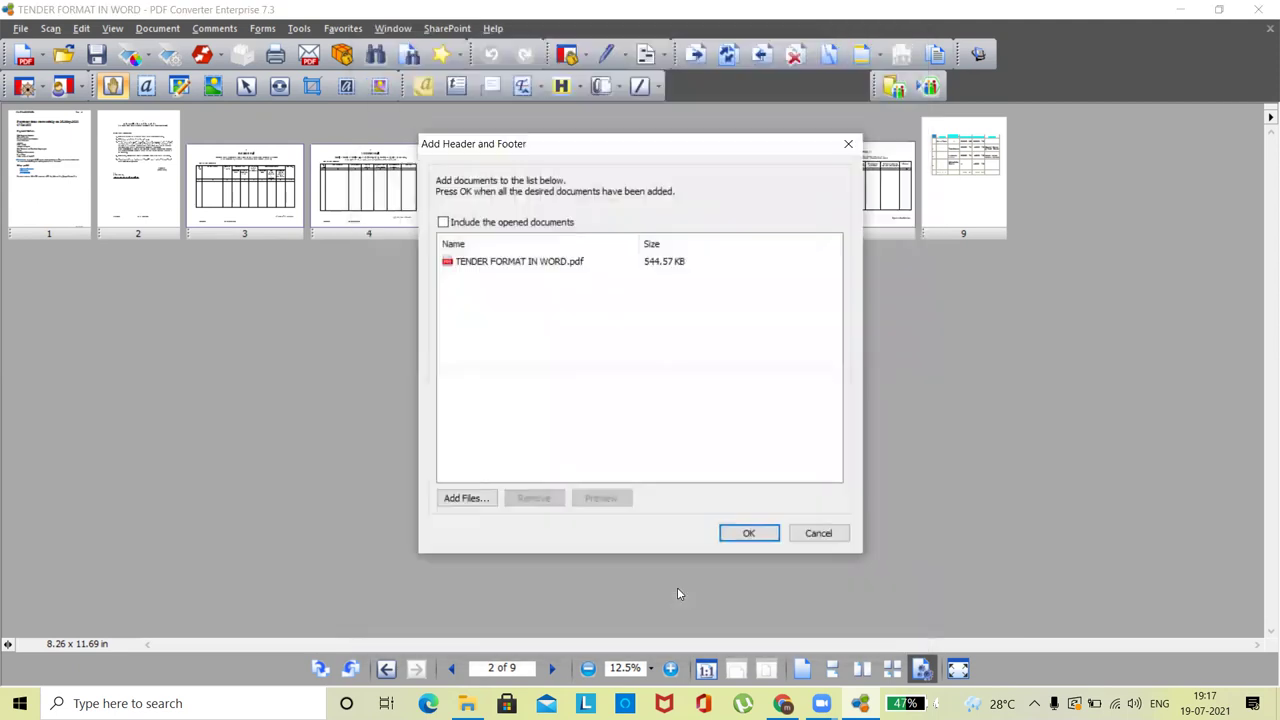
left_click(548, 263)
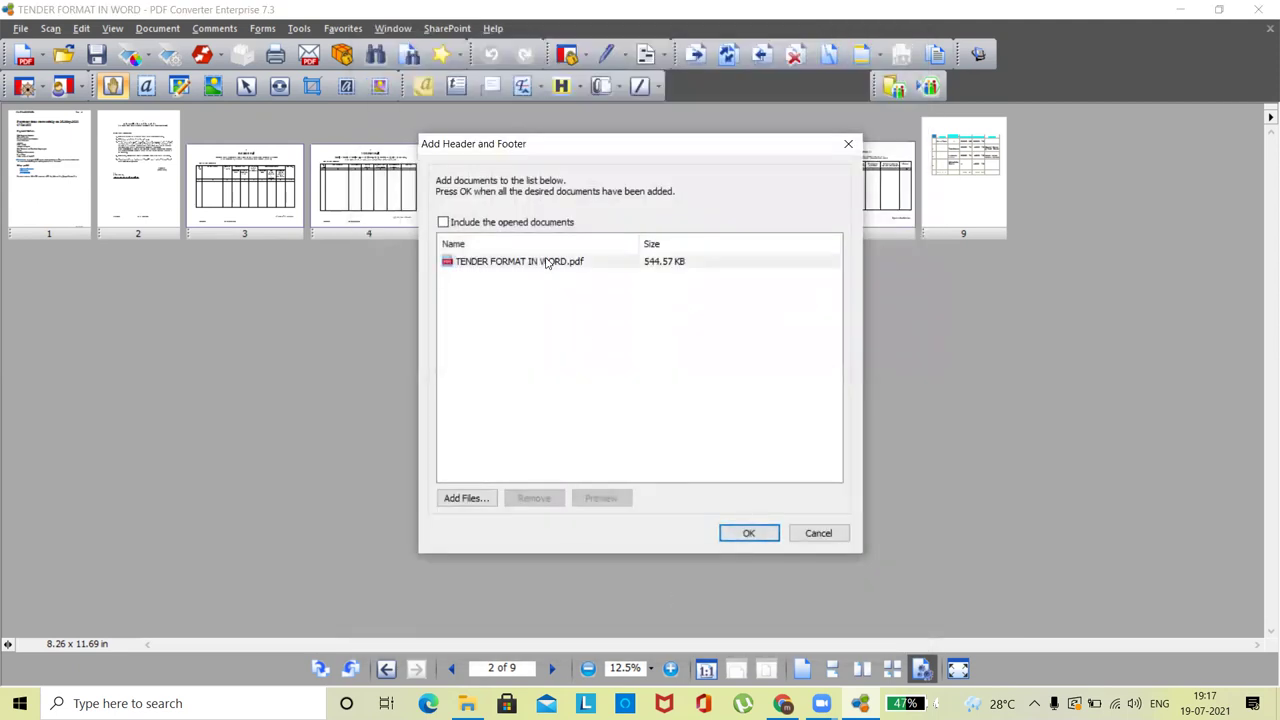
left_click(750, 531)
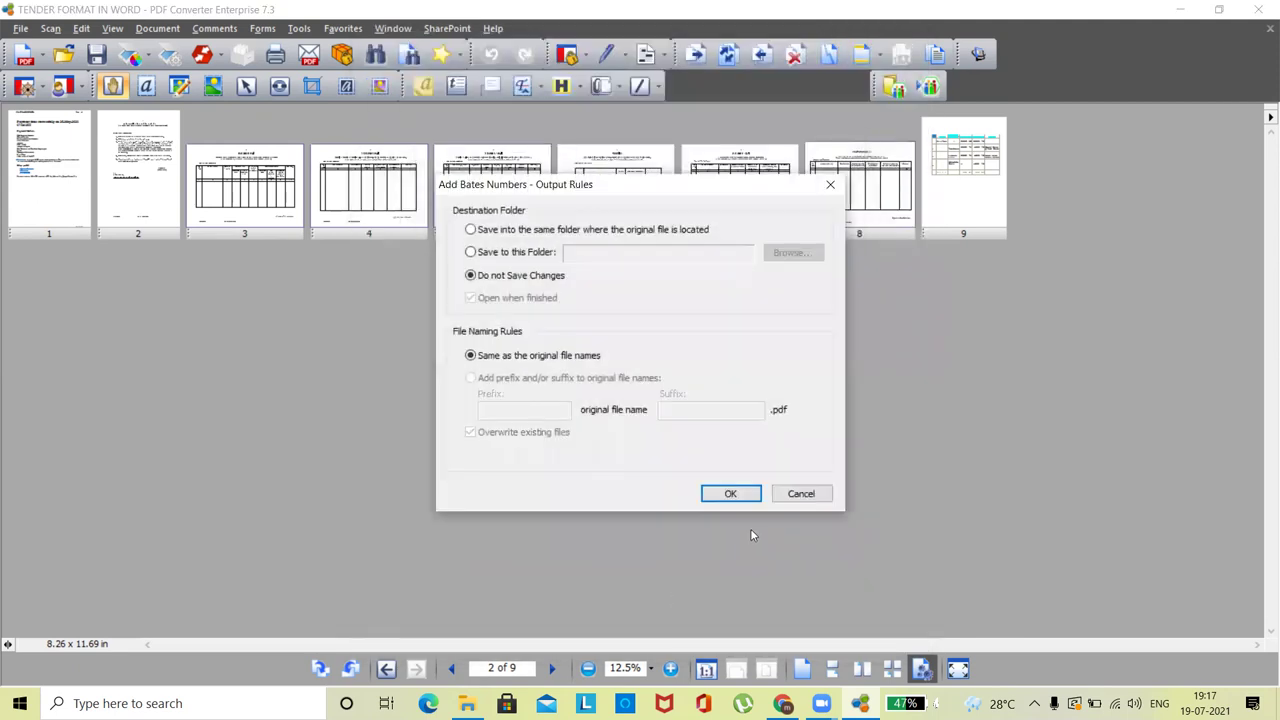
left_click(733, 495)
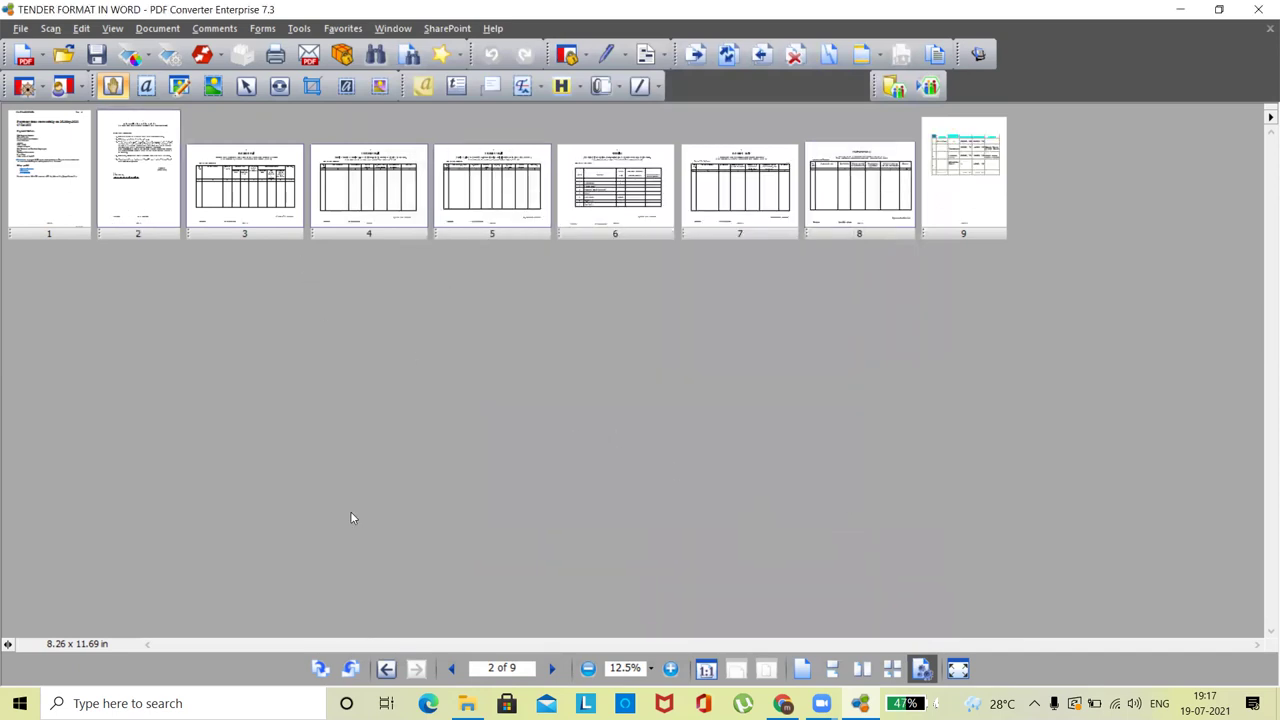
- Switch to Single Page view and check the 'Page 2 of 9' and 'Page 3 of 9' footers
left_click(112, 28)
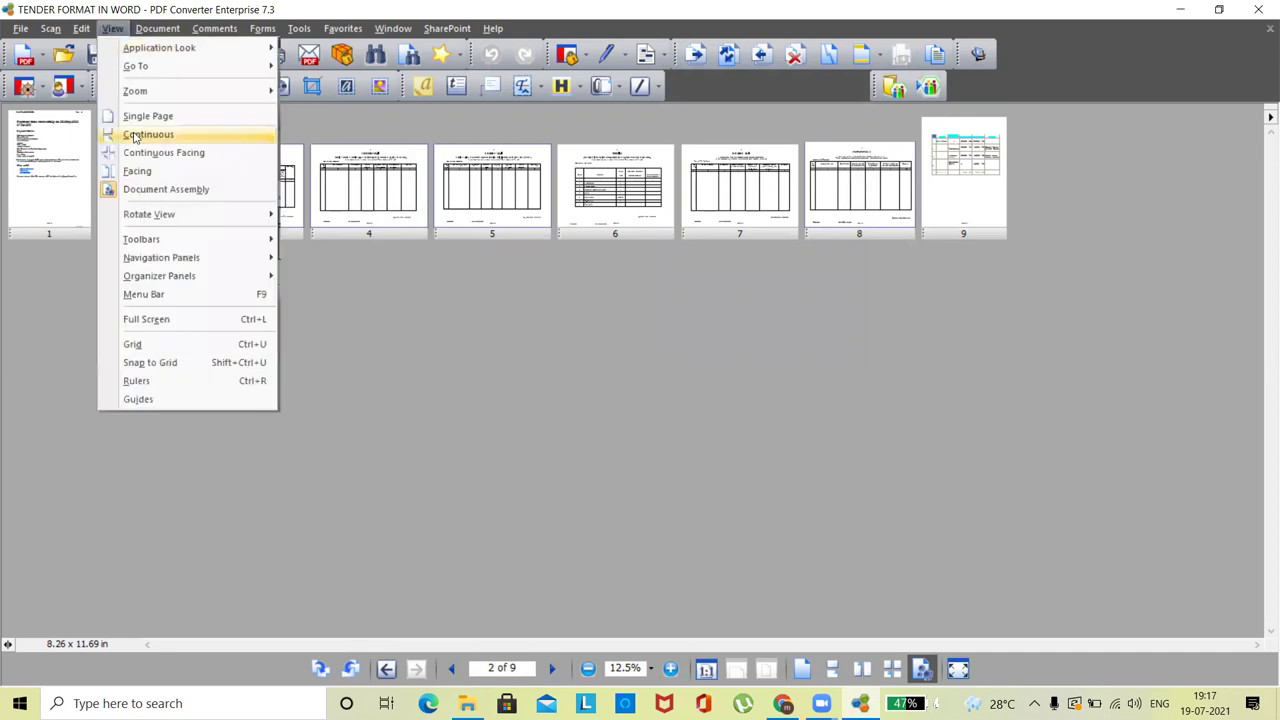
left_click(137, 120)
left_click_drag(1260, 188, 1266, 270)
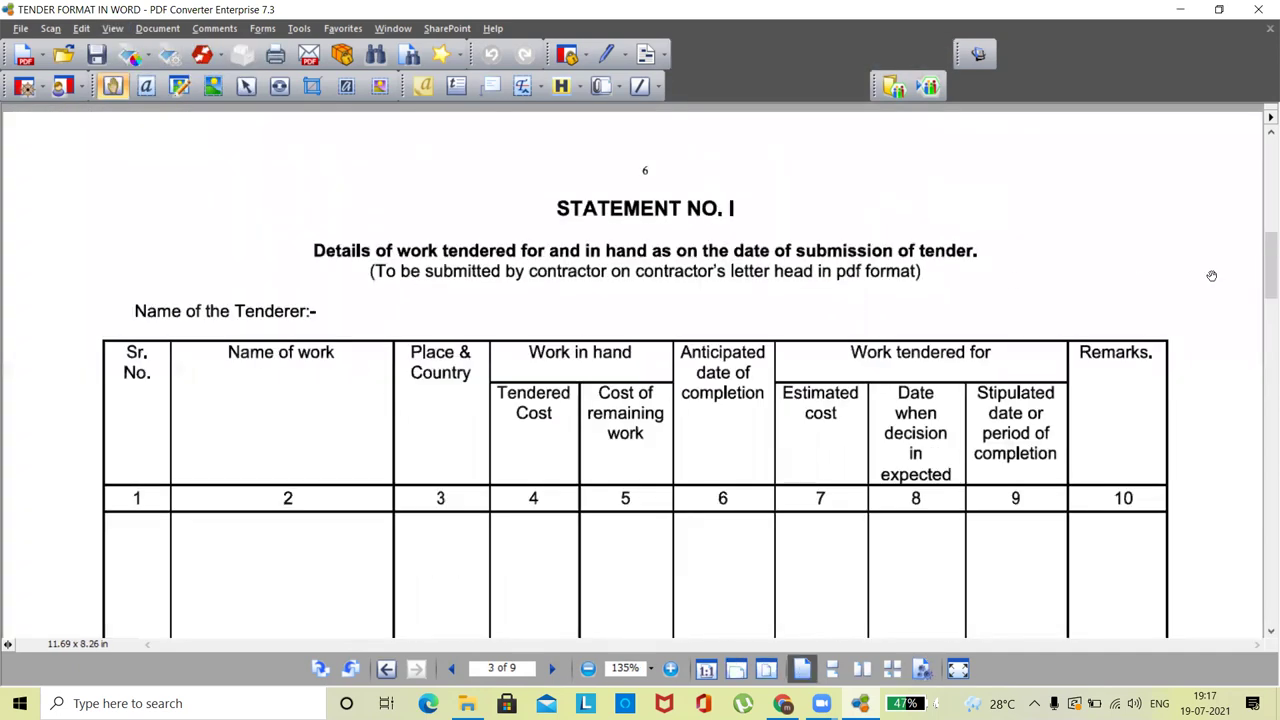
scroll(1260, 145, "up", 1)
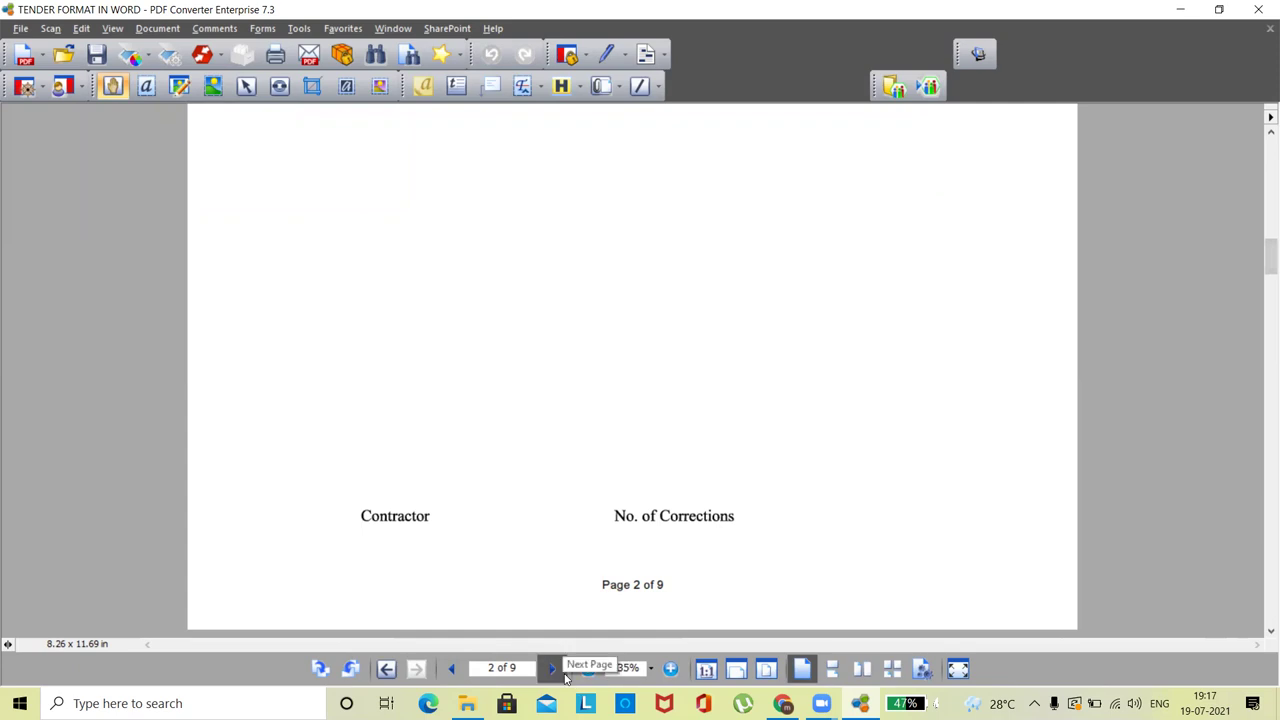
left_click(552, 668)
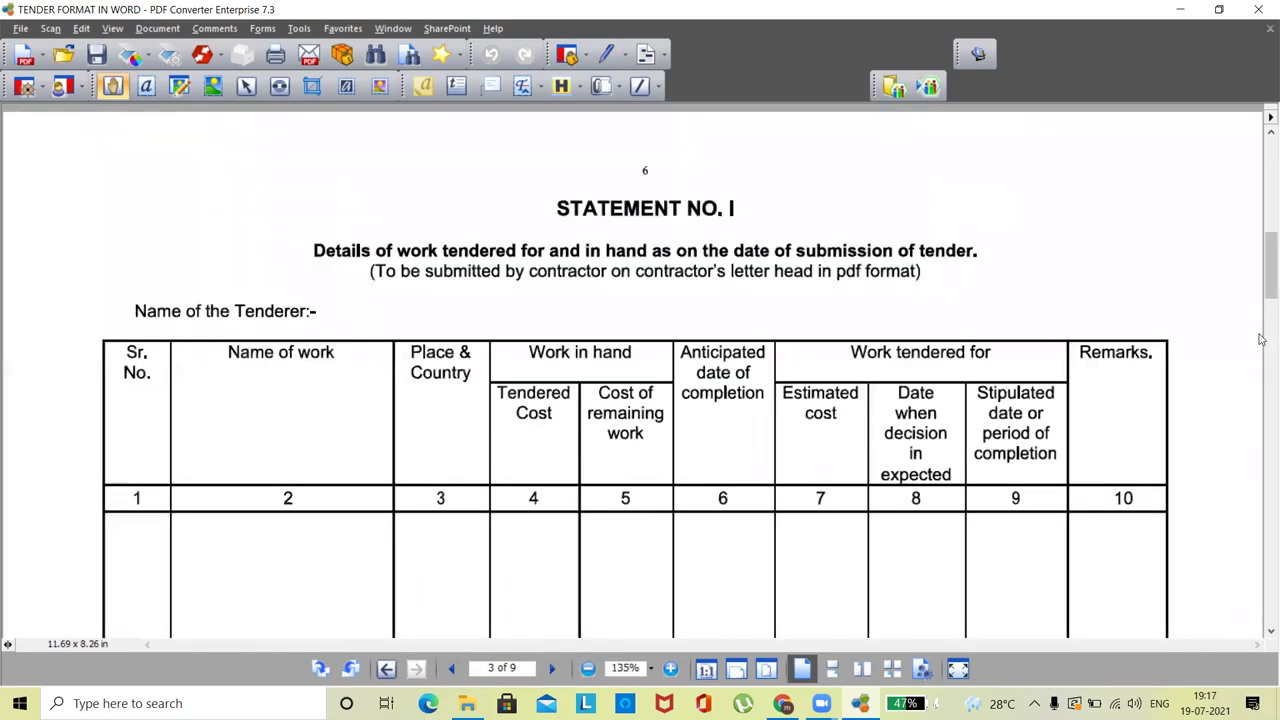
left_click_drag(1264, 632, 1264, 632)
left_click_drag(1261, 132, 1261, 132)
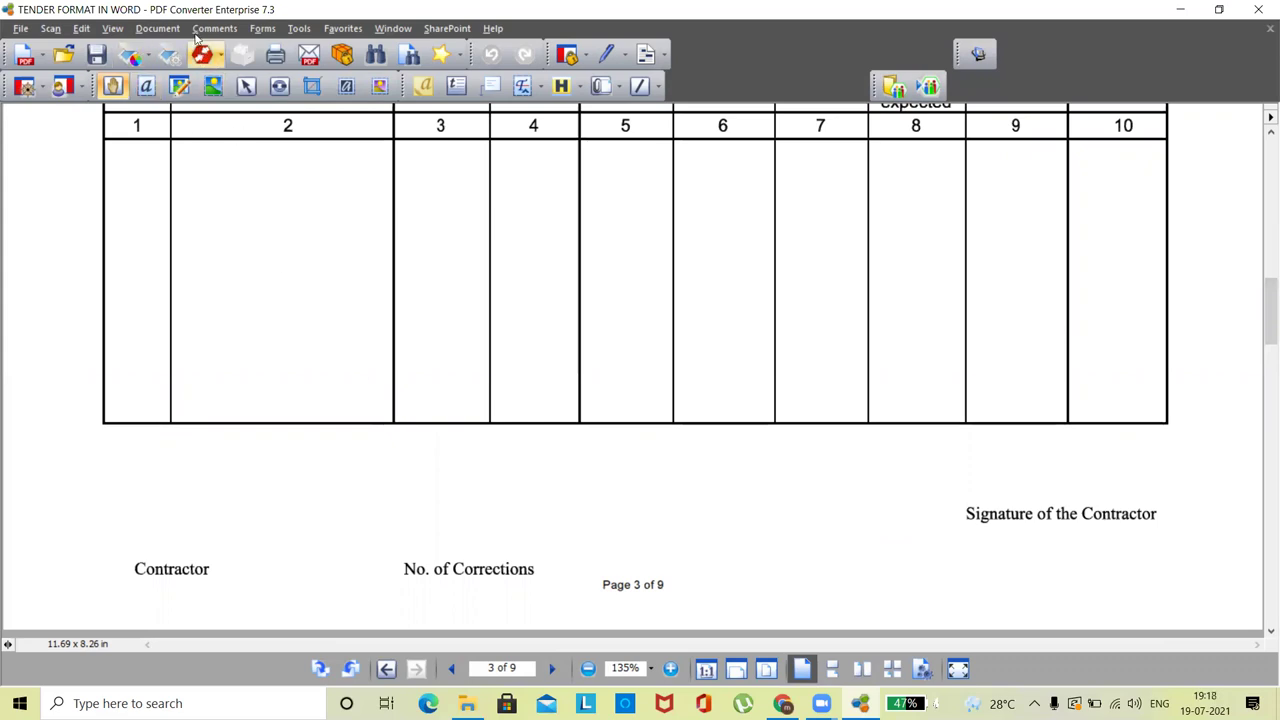
left_click(158, 28)
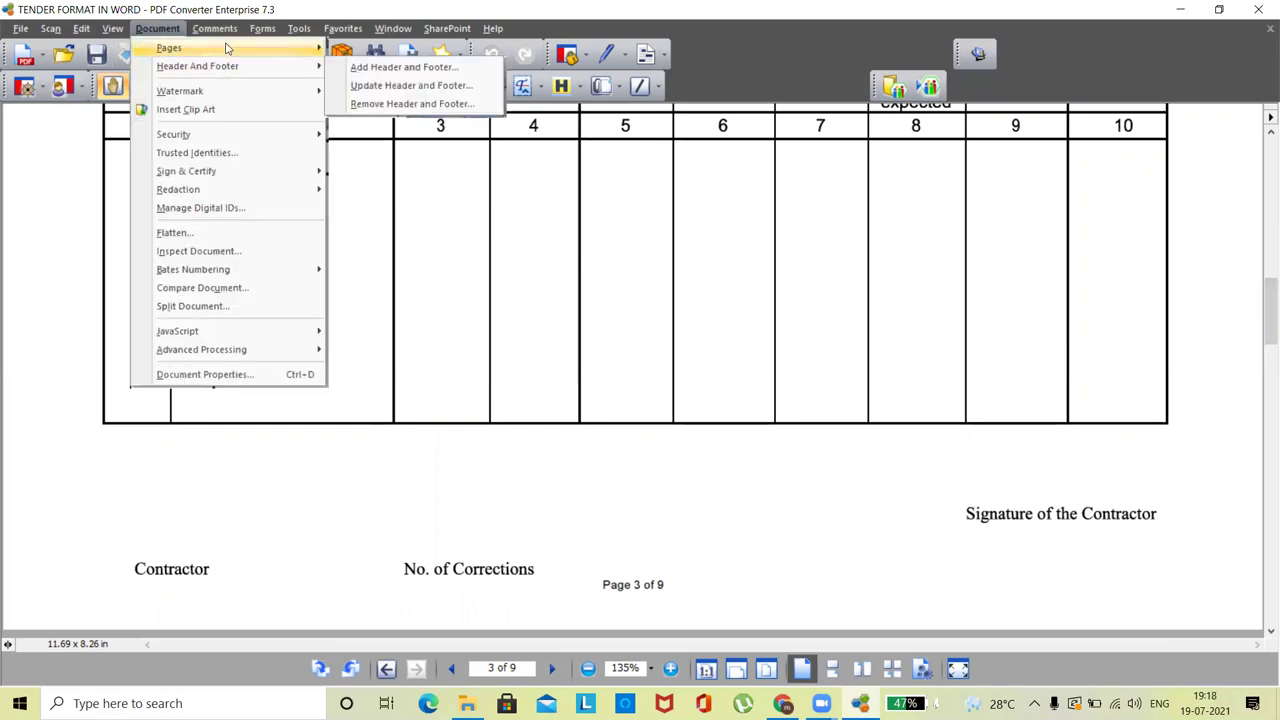
- Insert the TECHNICAL folder PDFs after the last page, bringing the document to 15 pages
mouse_move(226, 48)
left_click(370, 80)
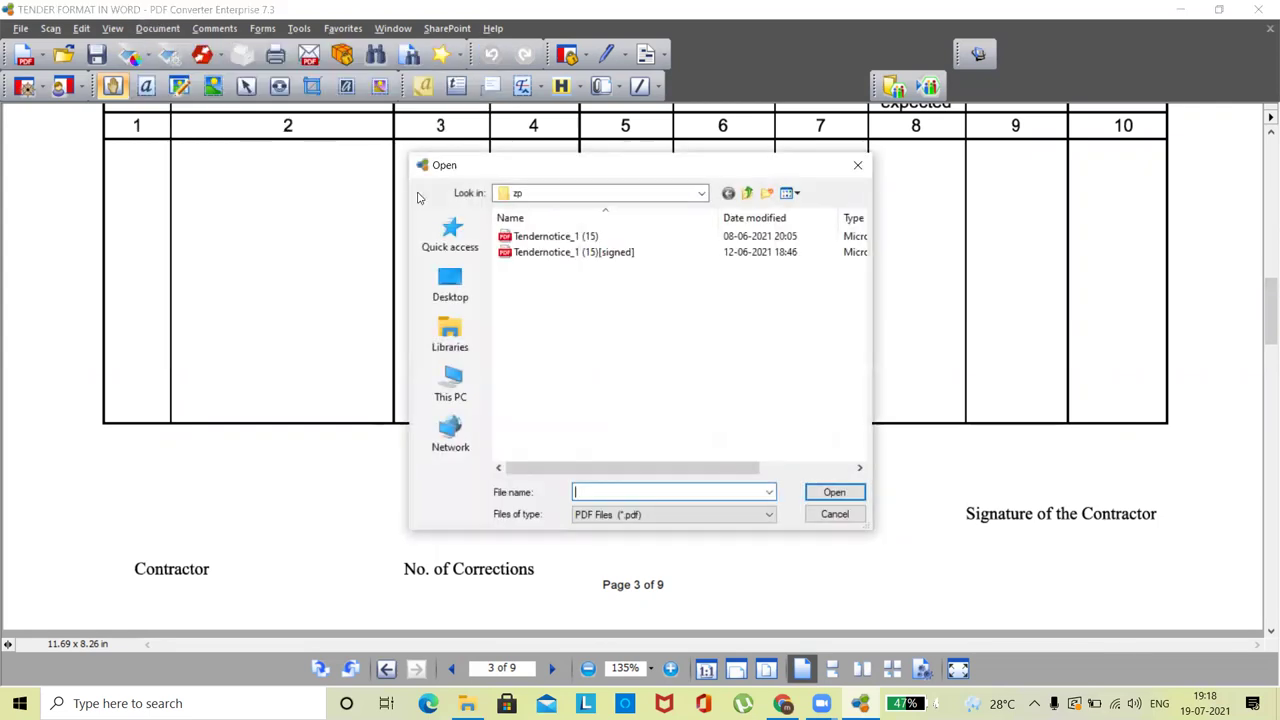
left_click(747, 193)
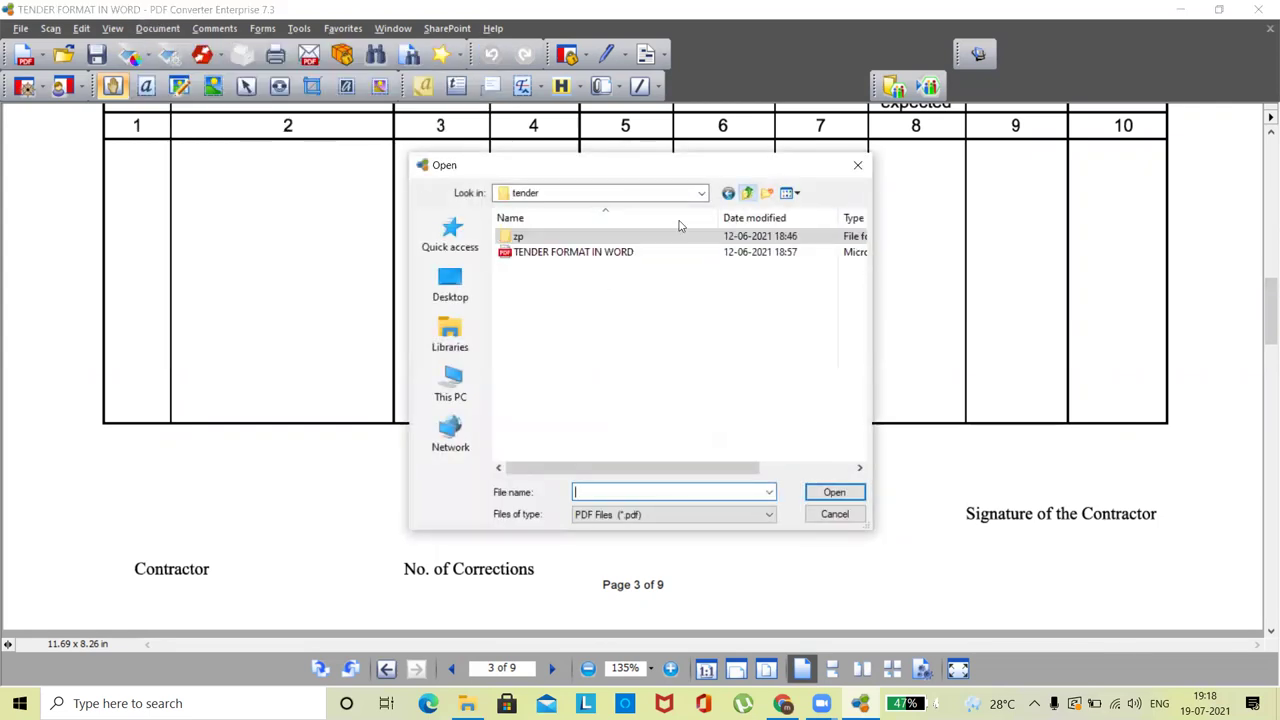
left_click(747, 193)
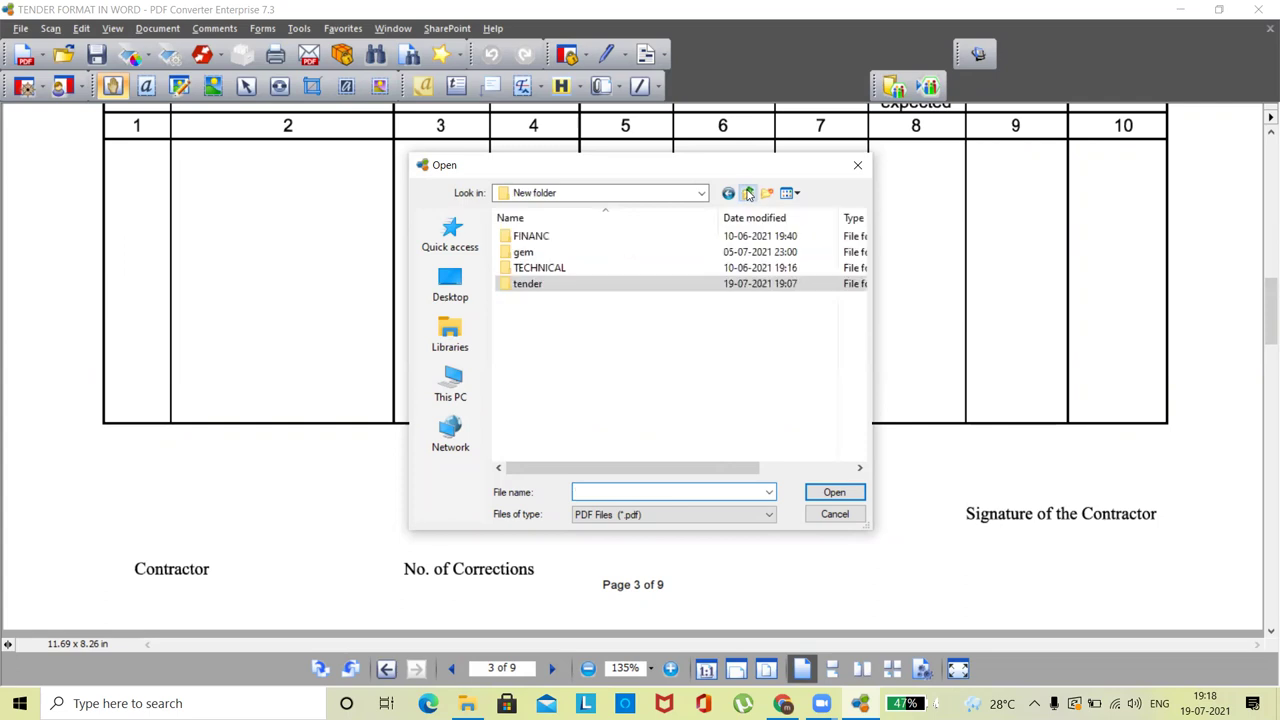
double_click(540, 267)
left_click_drag(522, 362, 588, 320)
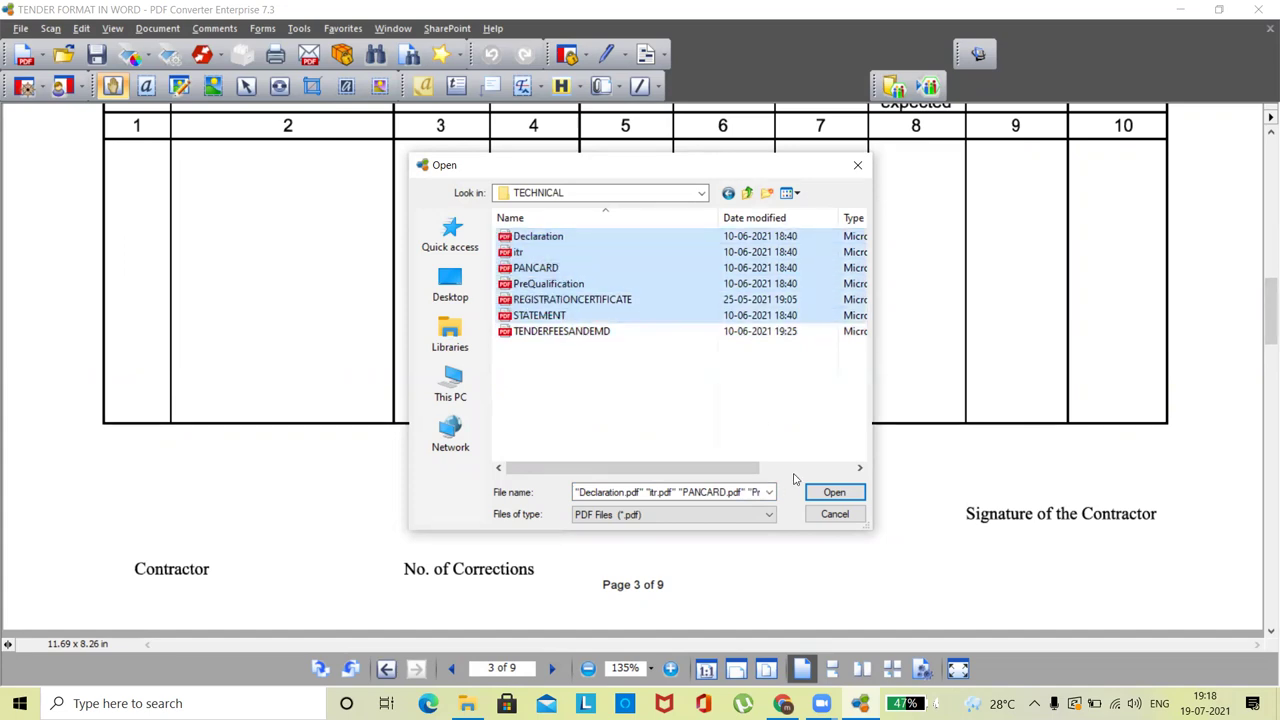
left_click(834, 494)
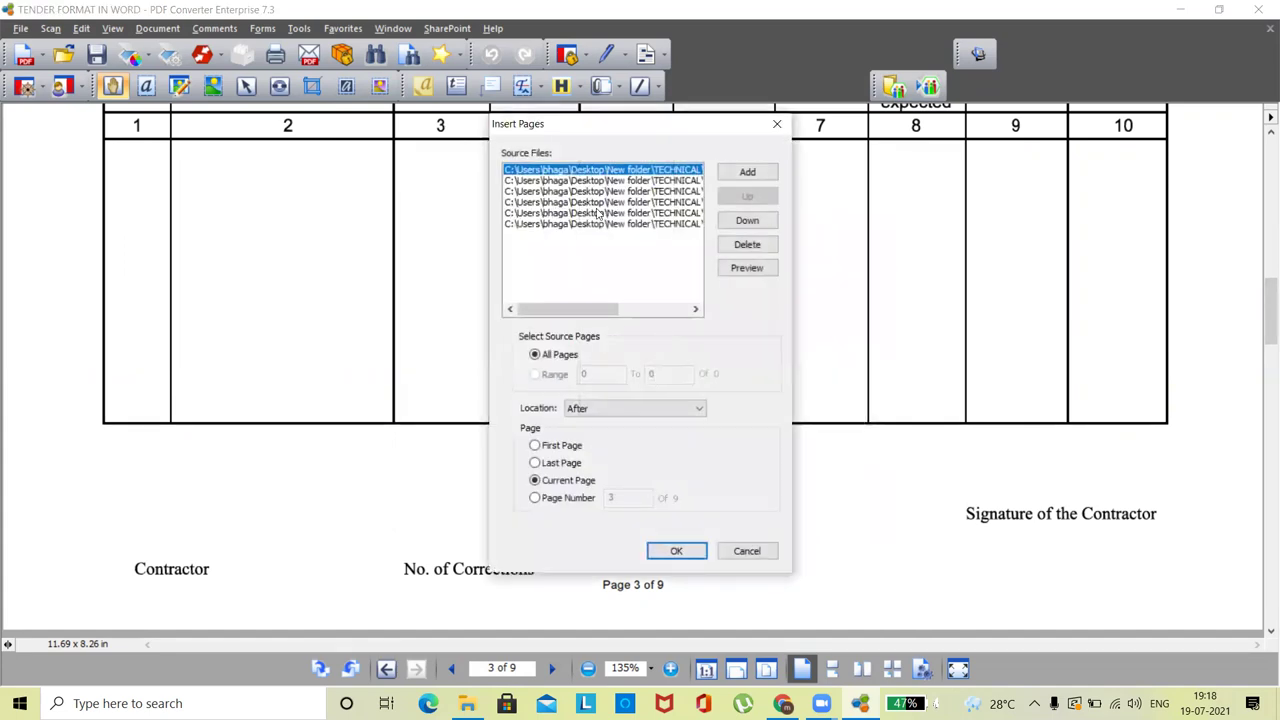
left_click(561, 464)
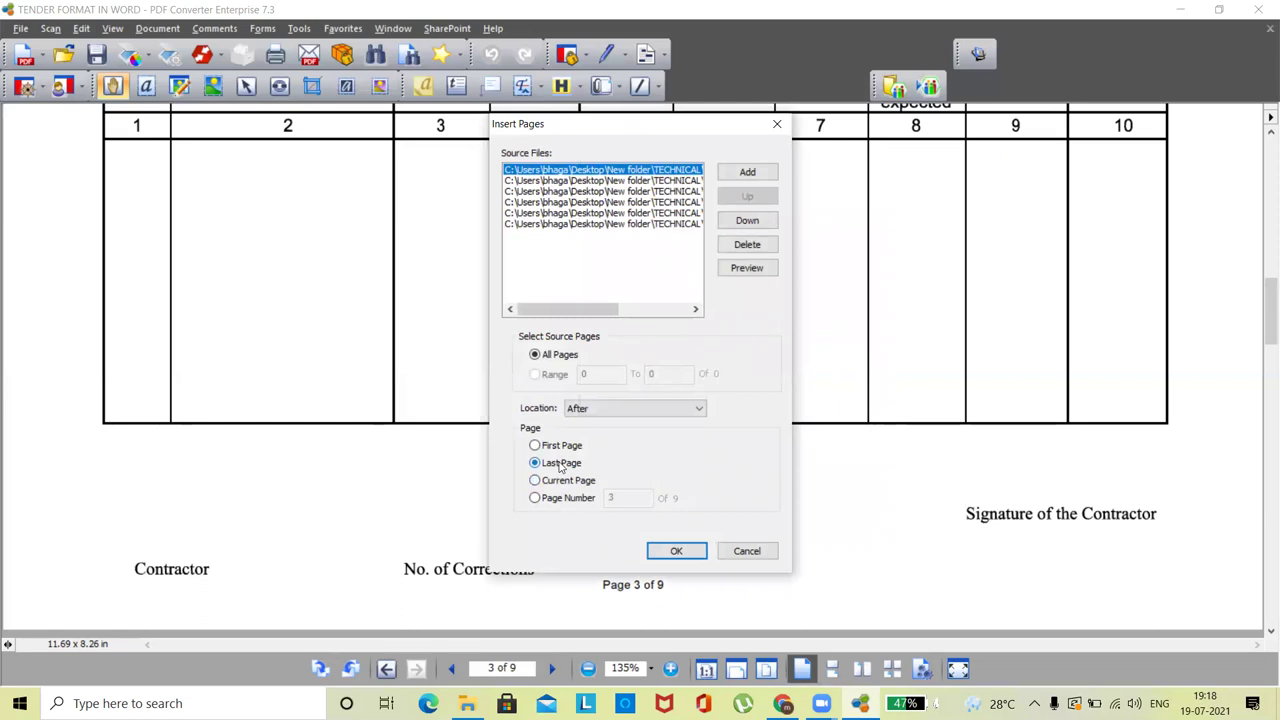
left_click(670, 551)
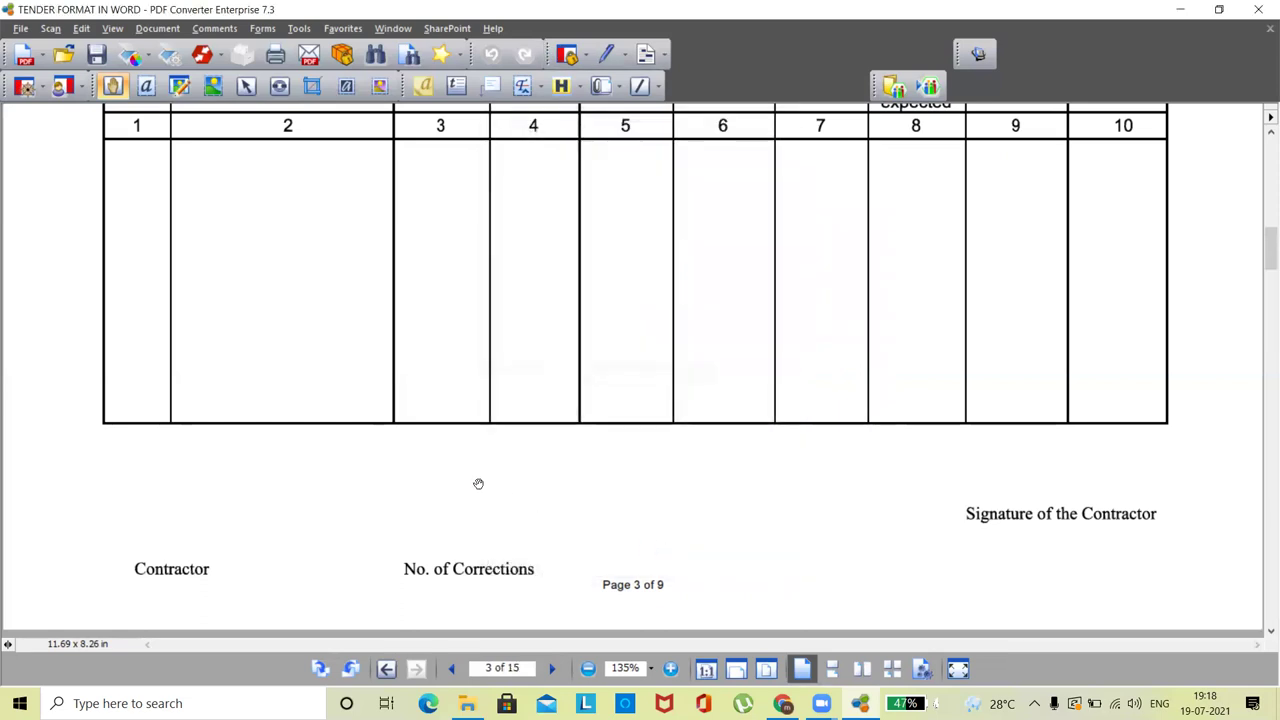
- Switch to Document Assembly view to see all 15 pages as thumbnails
left_click(114, 30)
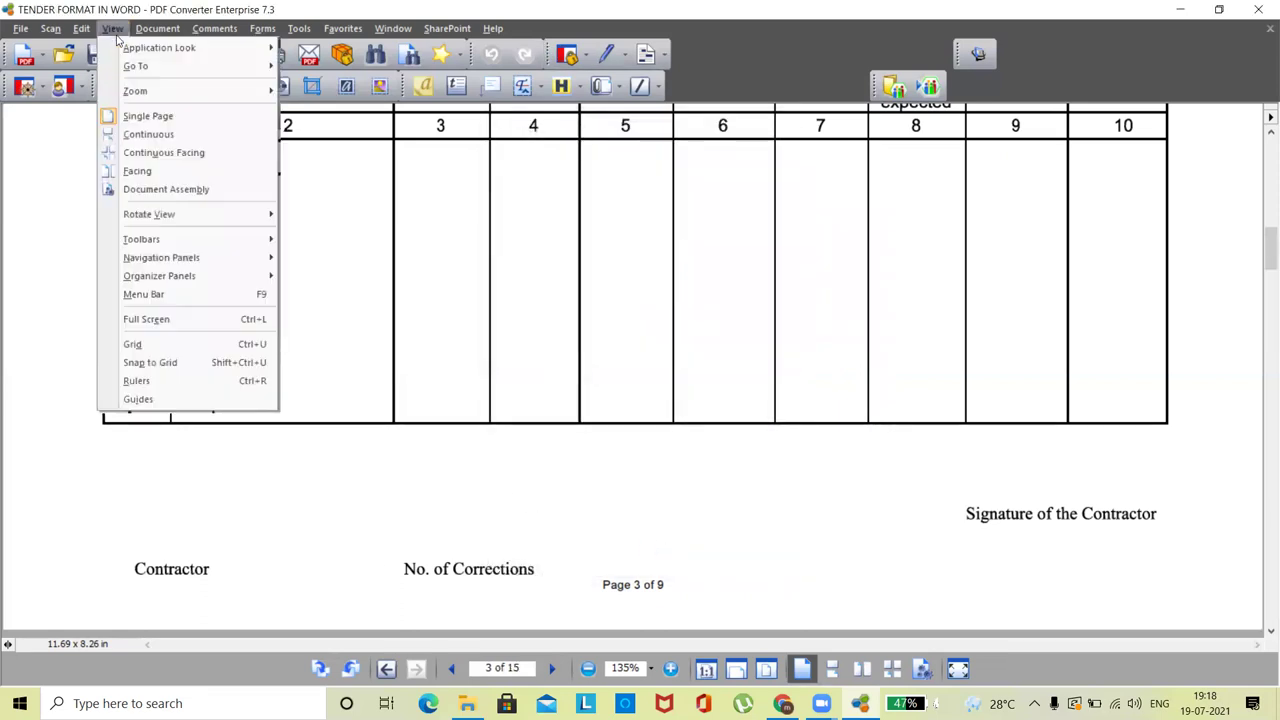
left_click(160, 189)
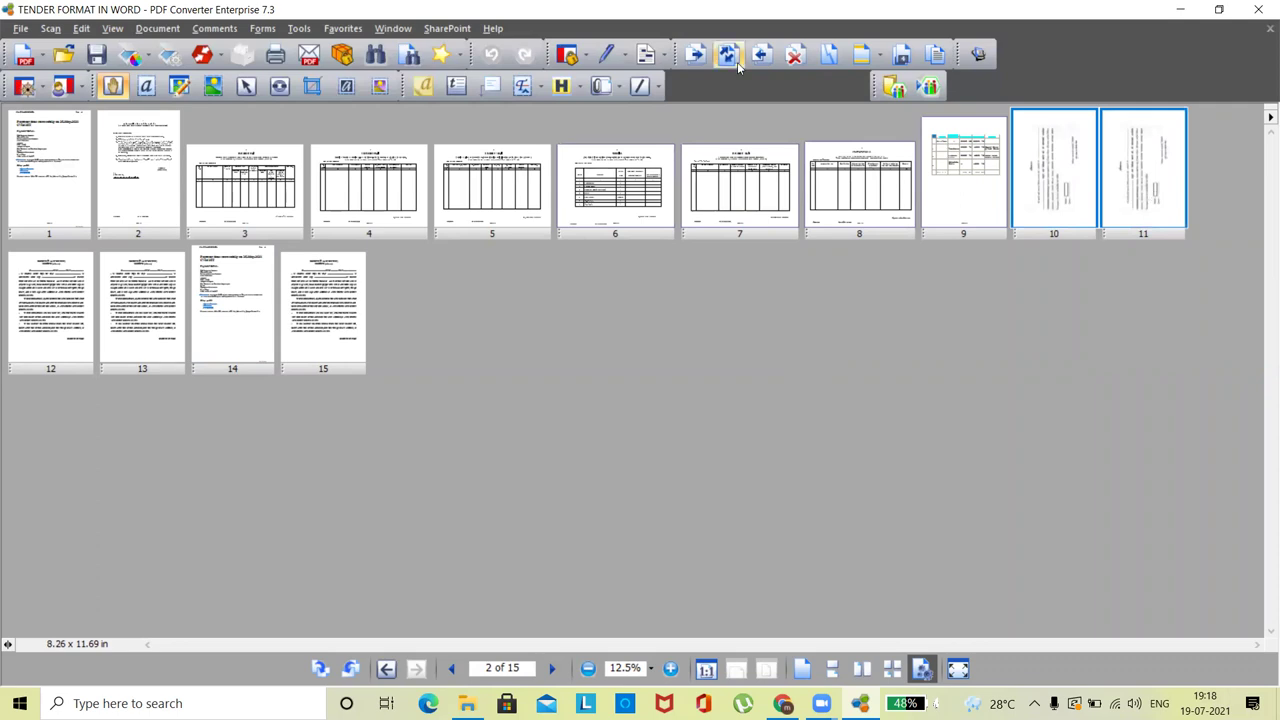
left_click(157, 29)
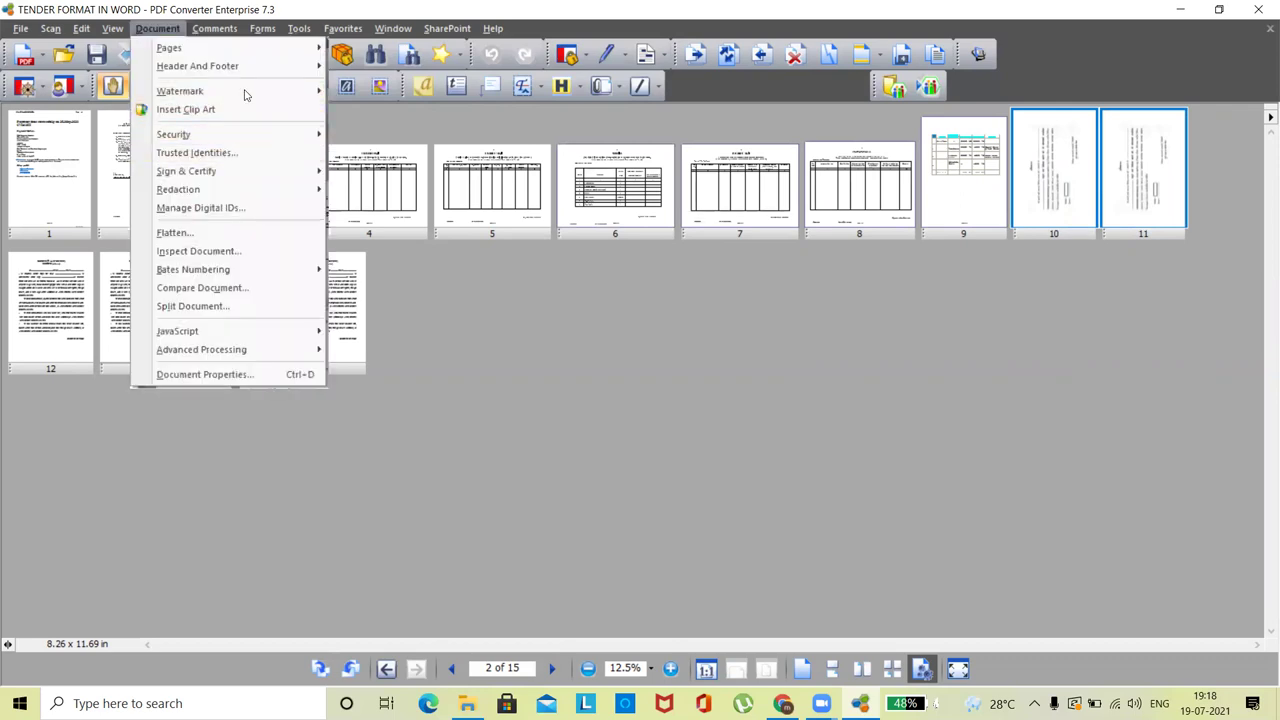
- Rotate pages 10 and 11 by 90° clockwise, then select pages 10, 12 and 13
mouse_move(181, 51)
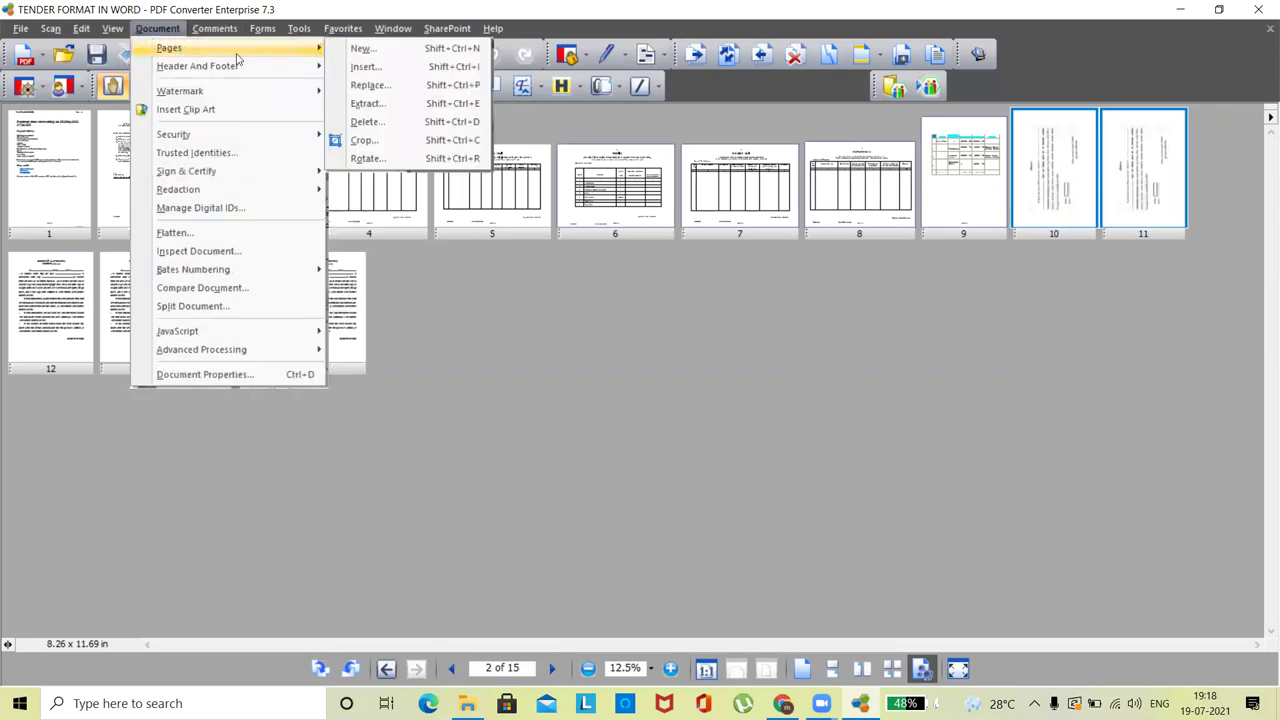
left_click(364, 159)
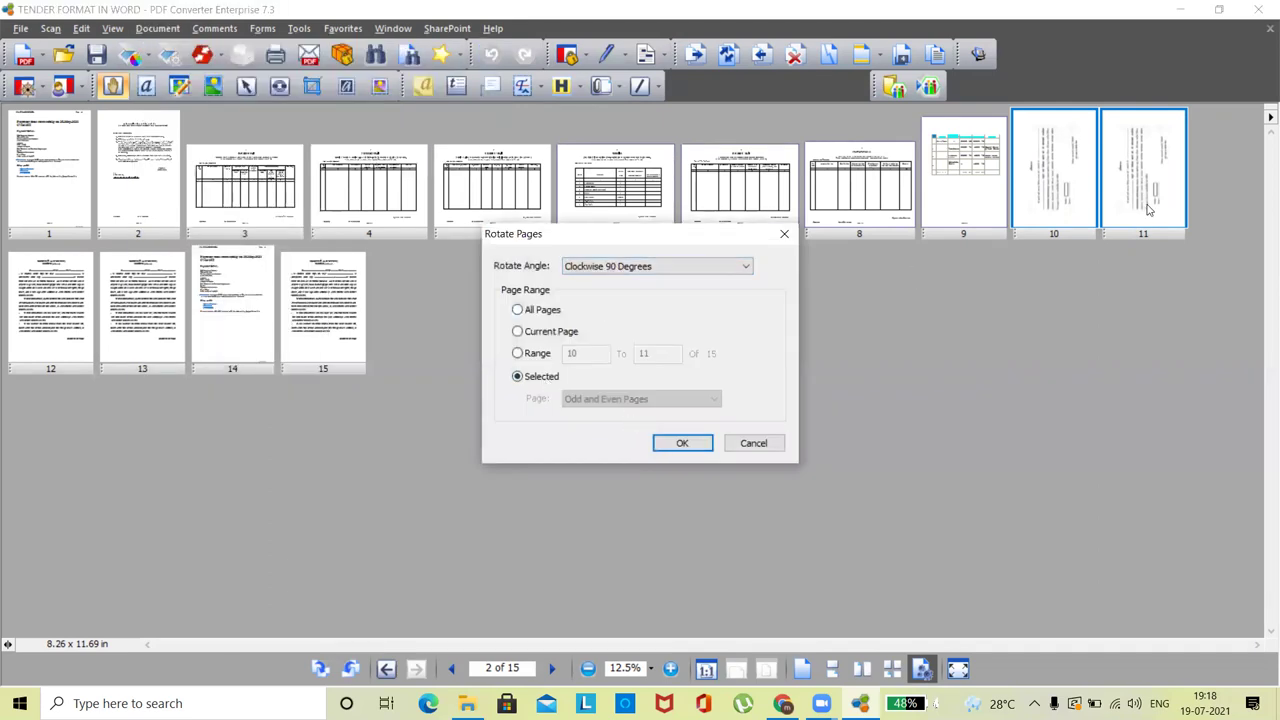
left_click(680, 445)
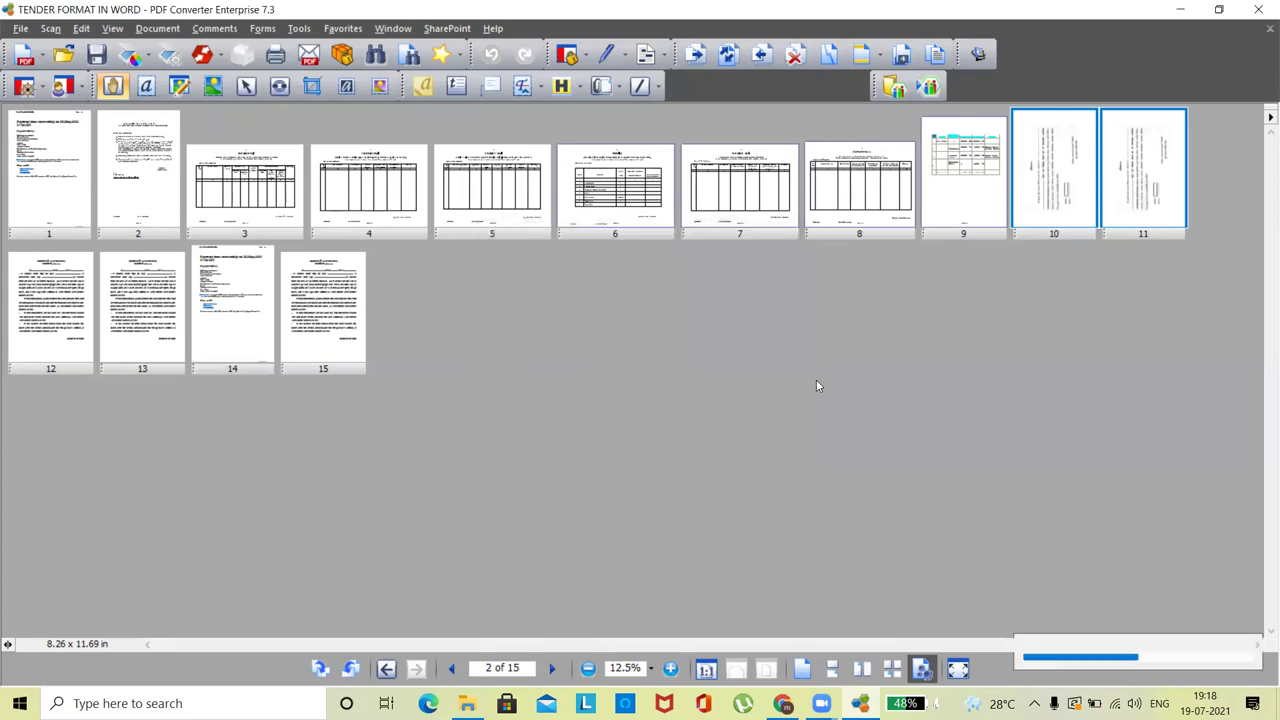
left_click(1066, 186)
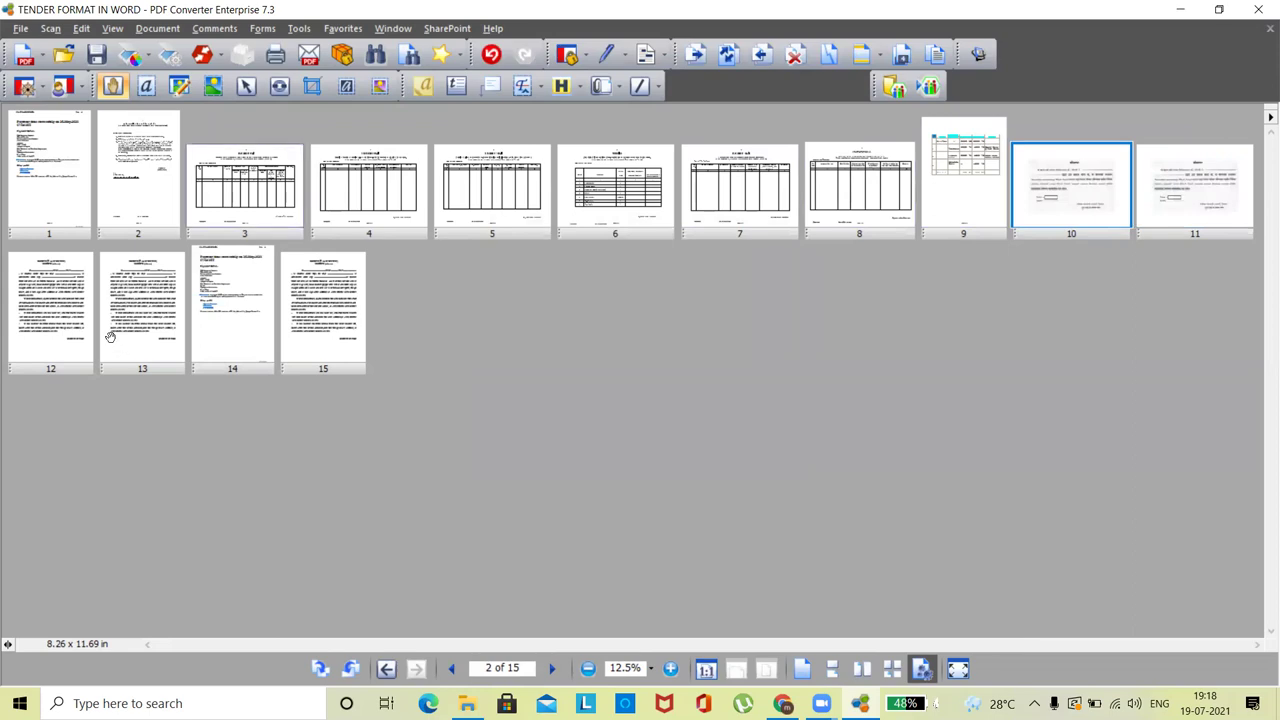
left_click(59, 357)
left_click(159, 349)
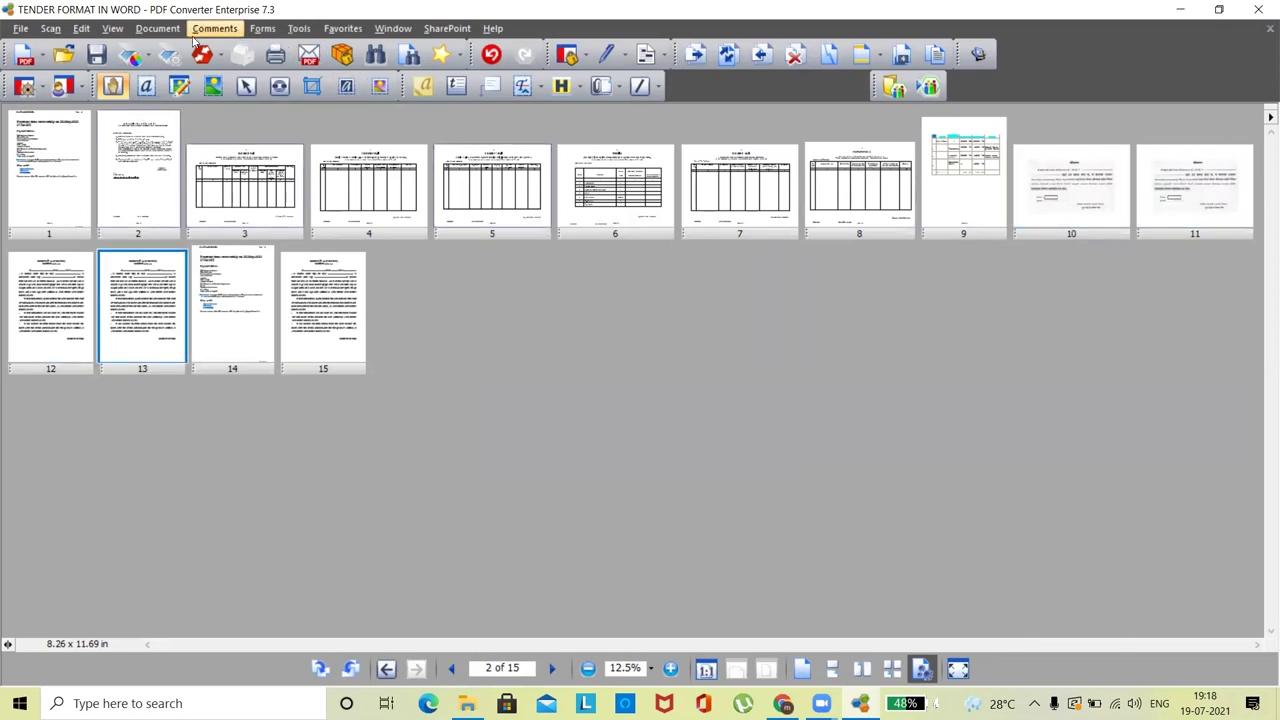
left_click(160, 30)
- Update the header and footer, keeping the centred 'Page 1 of n' footer for all pages
mouse_move(195, 68)
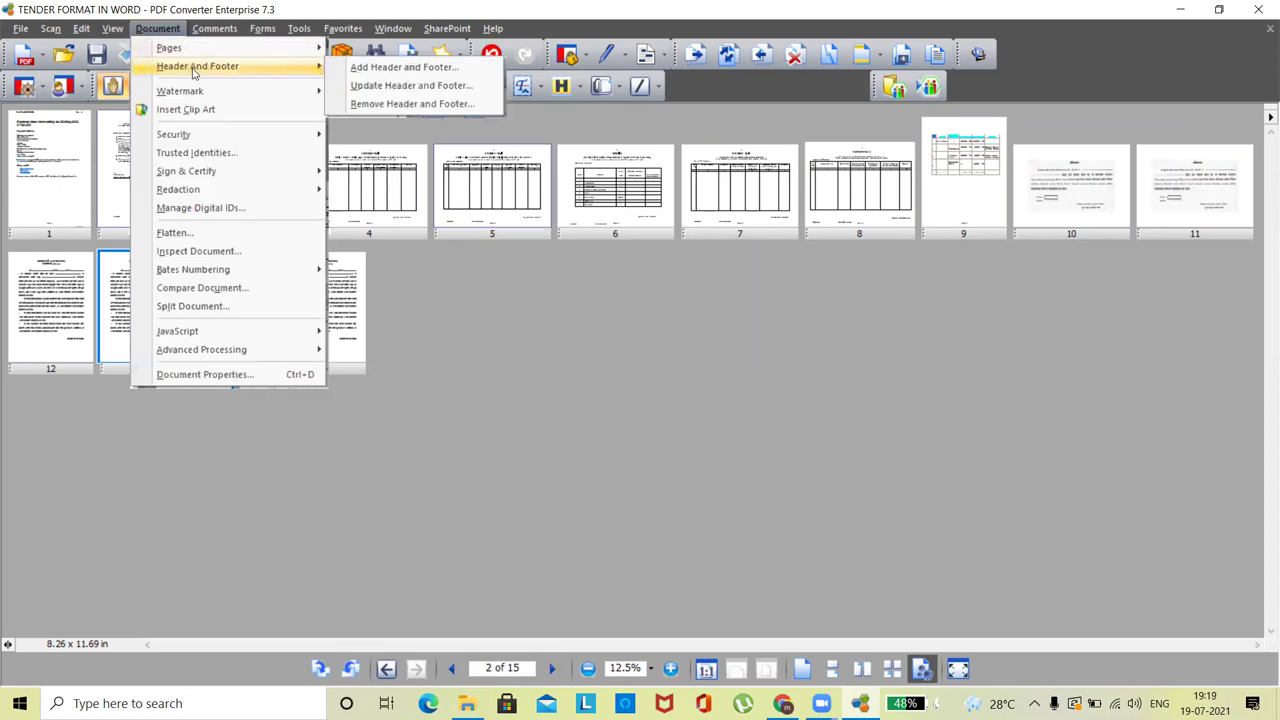
left_click(400, 88)
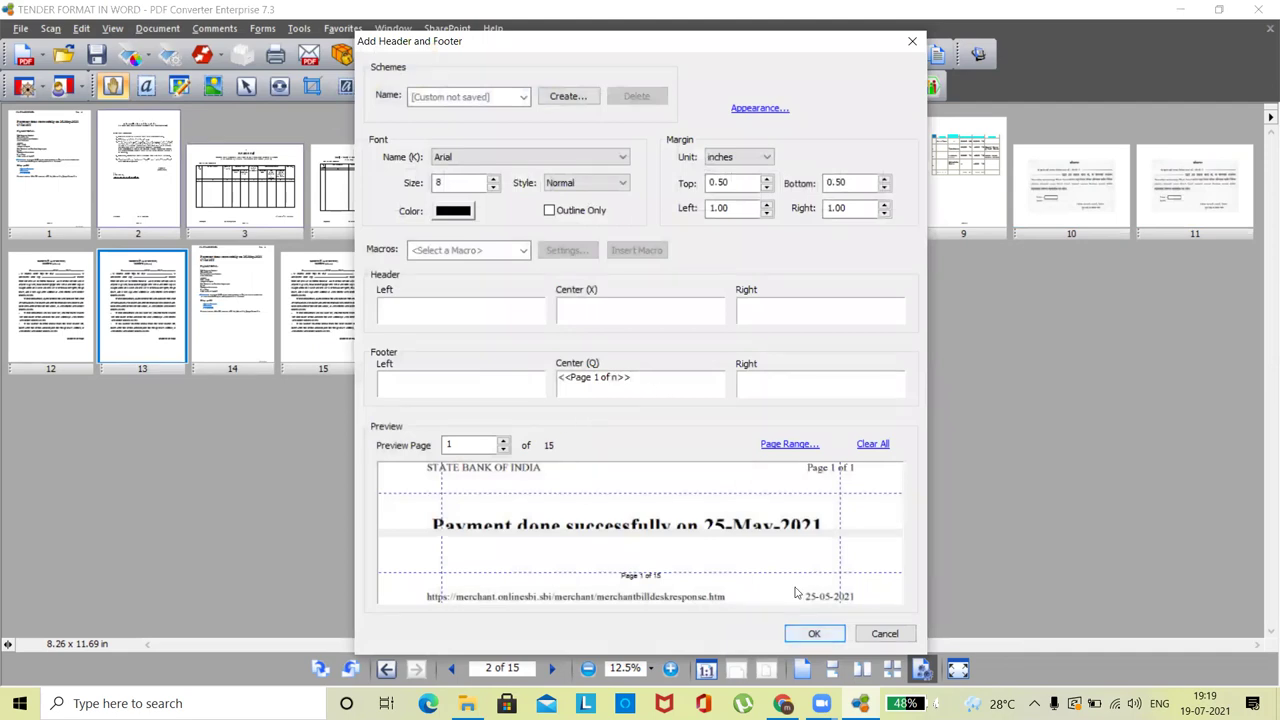
key("Return")
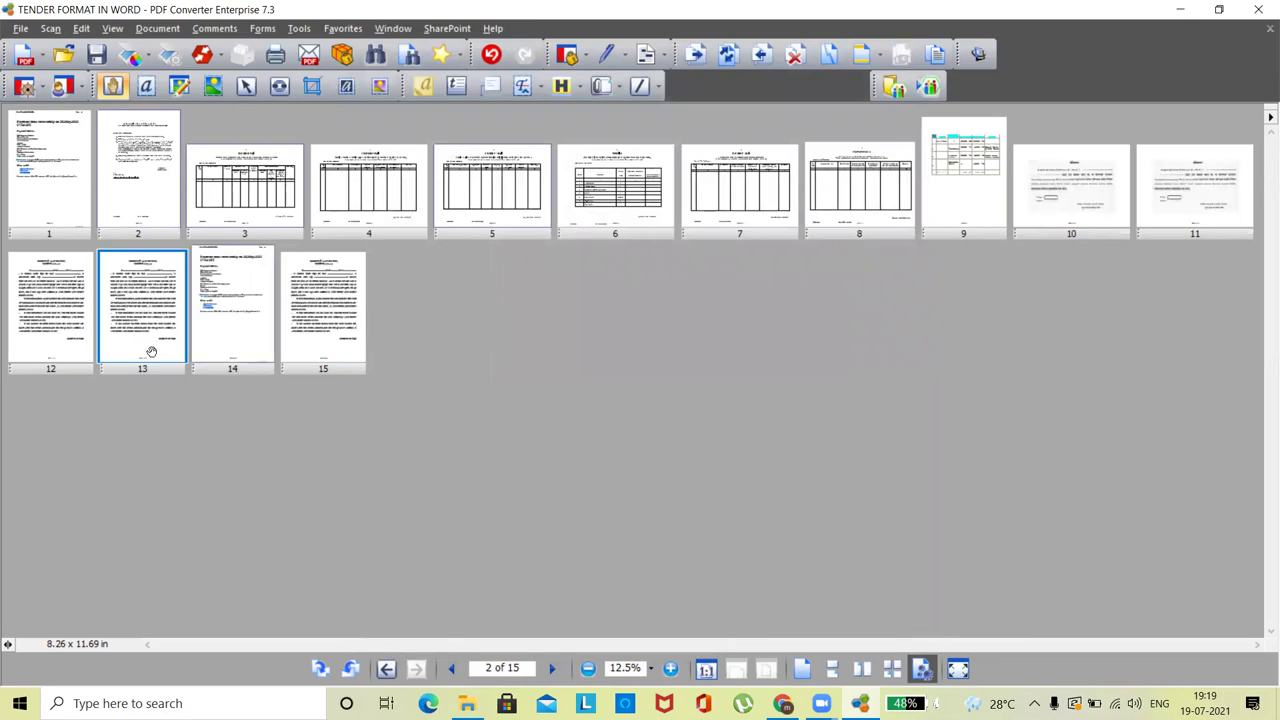
- Zoom to 50% and scroll through the pages to check the 'Page X of 15' footers
left_click(670, 668)
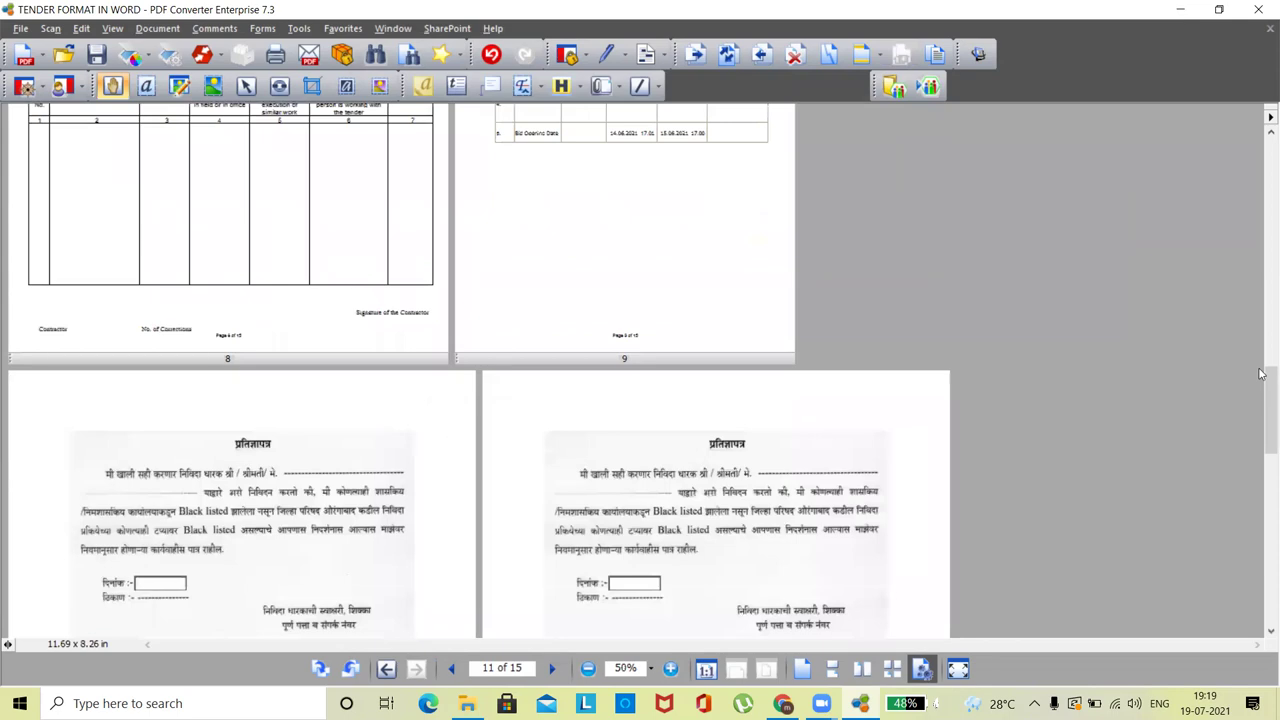
left_click_drag(1266, 400, 1256, 136)
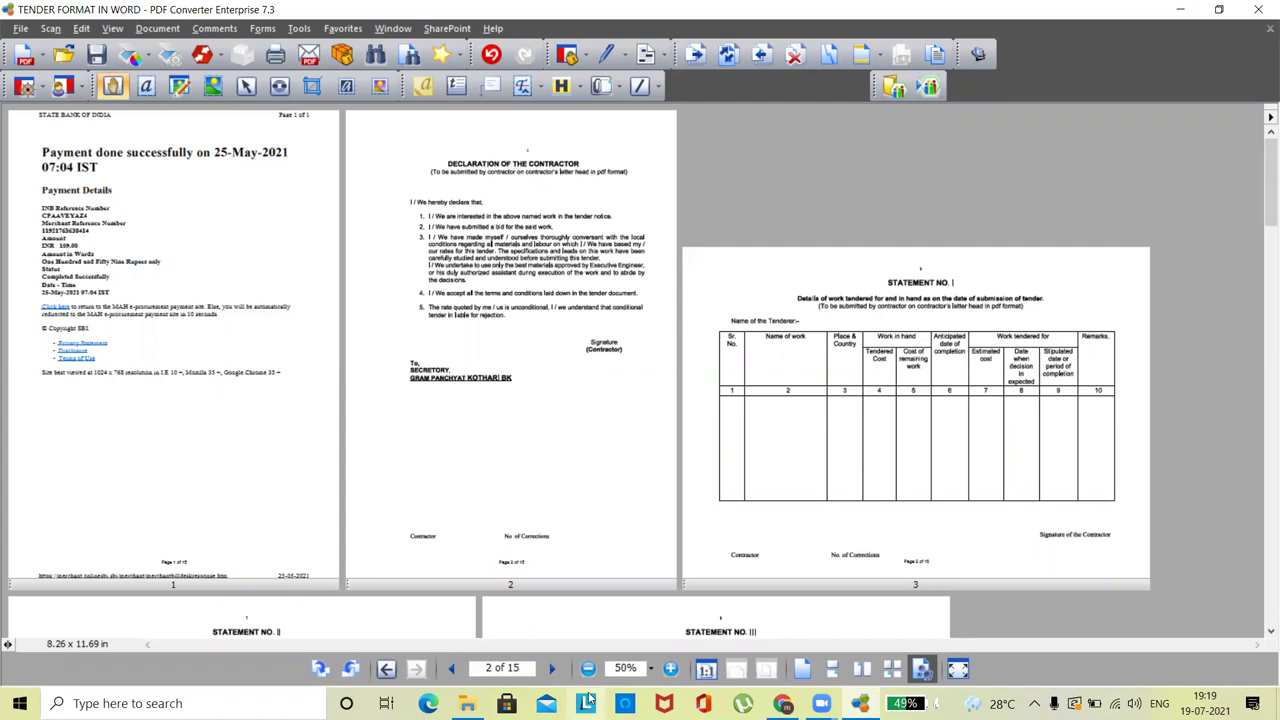
left_click(588, 668)
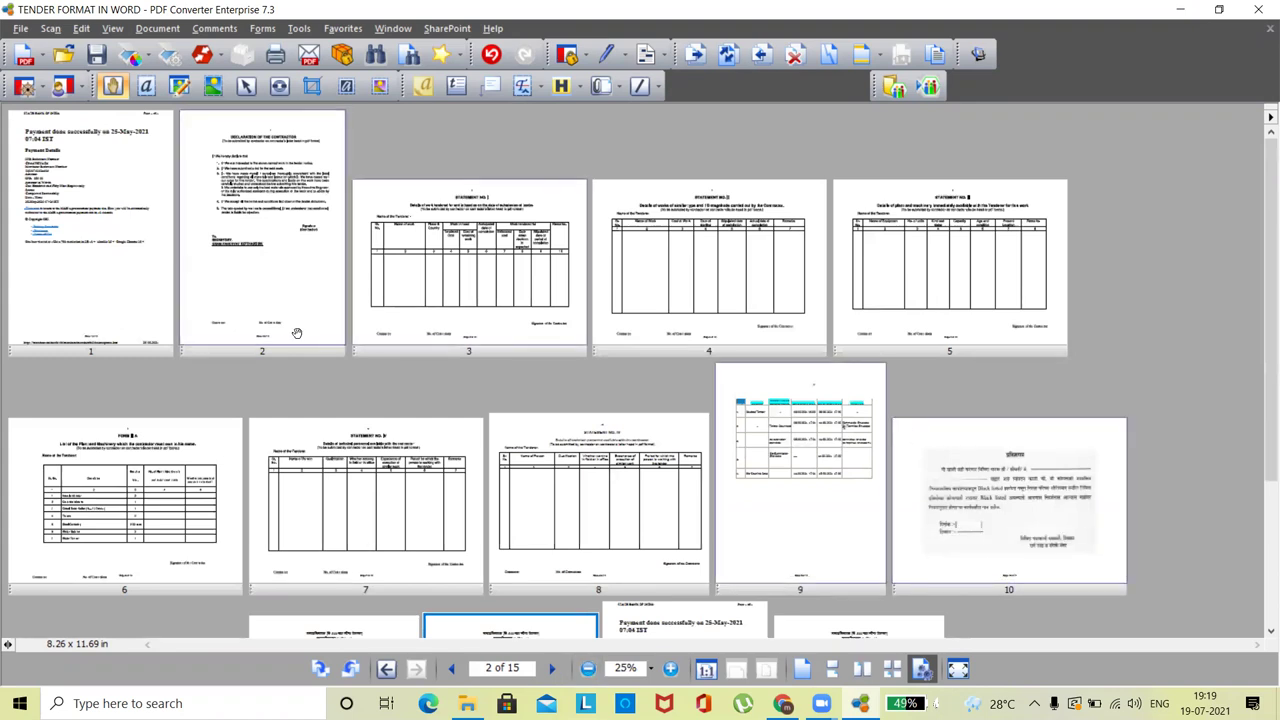
- Drag thumbnail 10 (affidavit) to page 3 and thumbnail 7 (Form III A plant list) to page 5
left_click_drag(1030, 590, 358, 296)
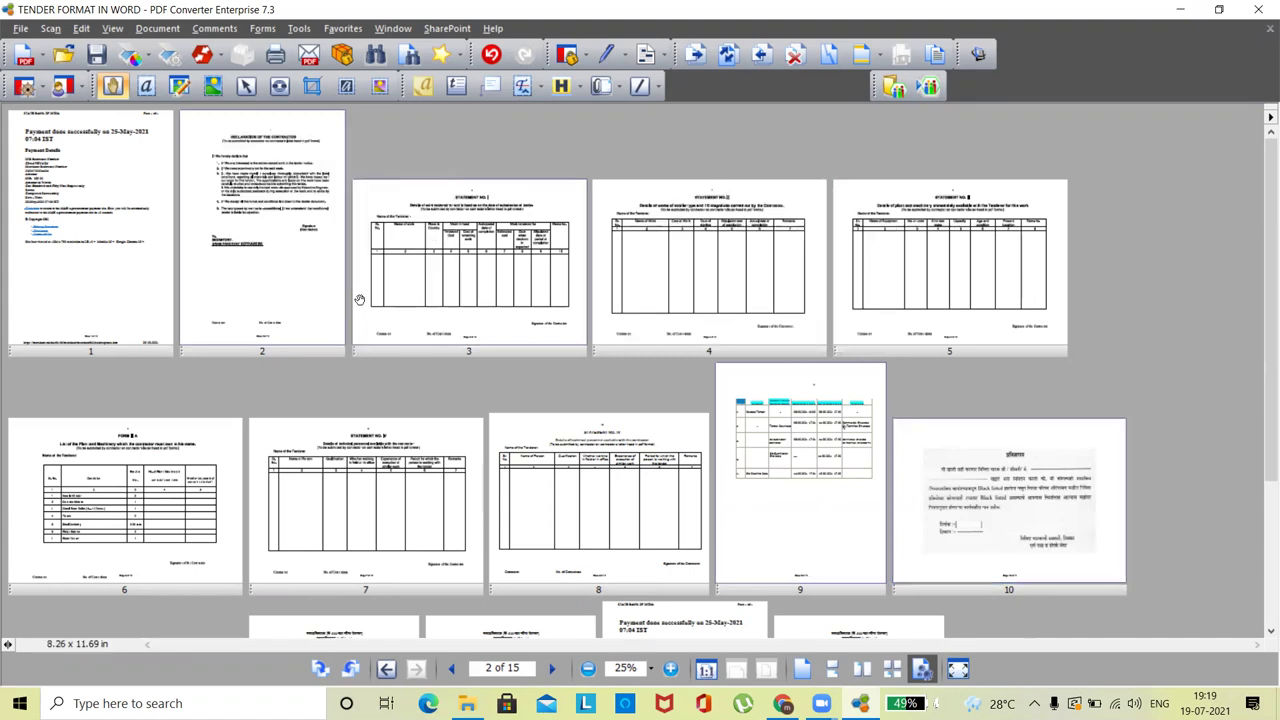
left_click(475, 305)
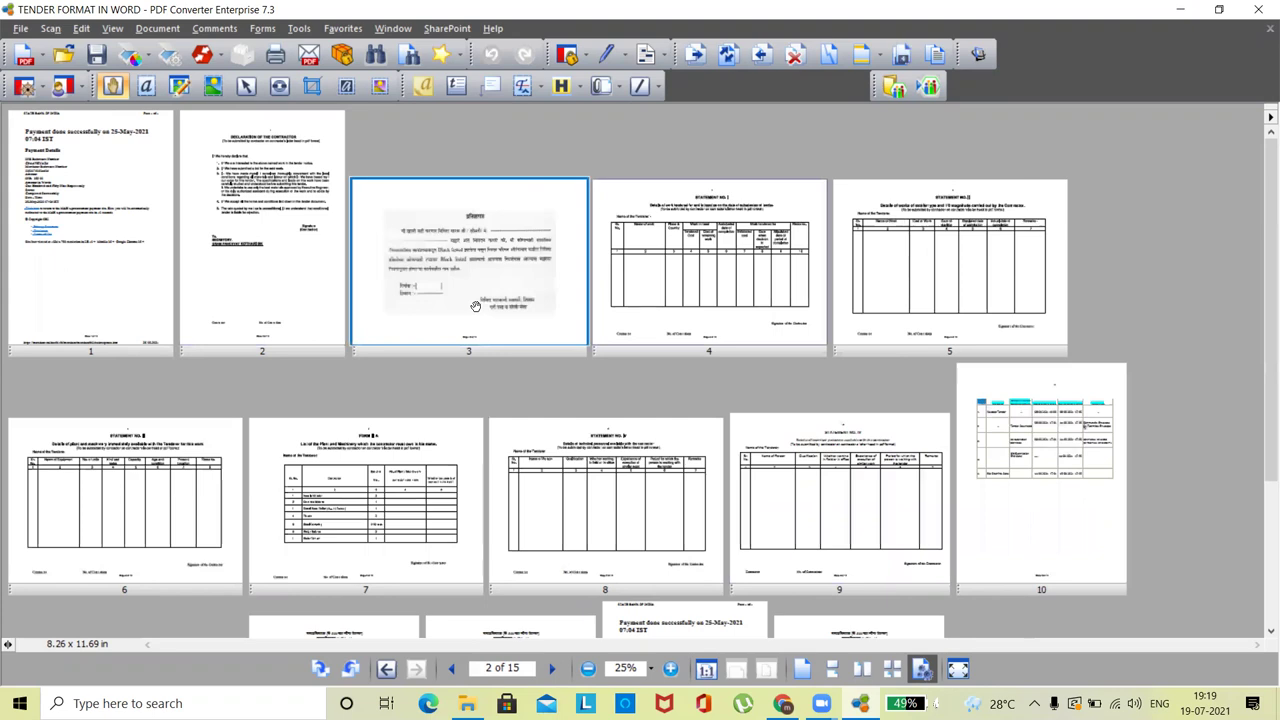
left_click_drag(338, 593, 843, 323)
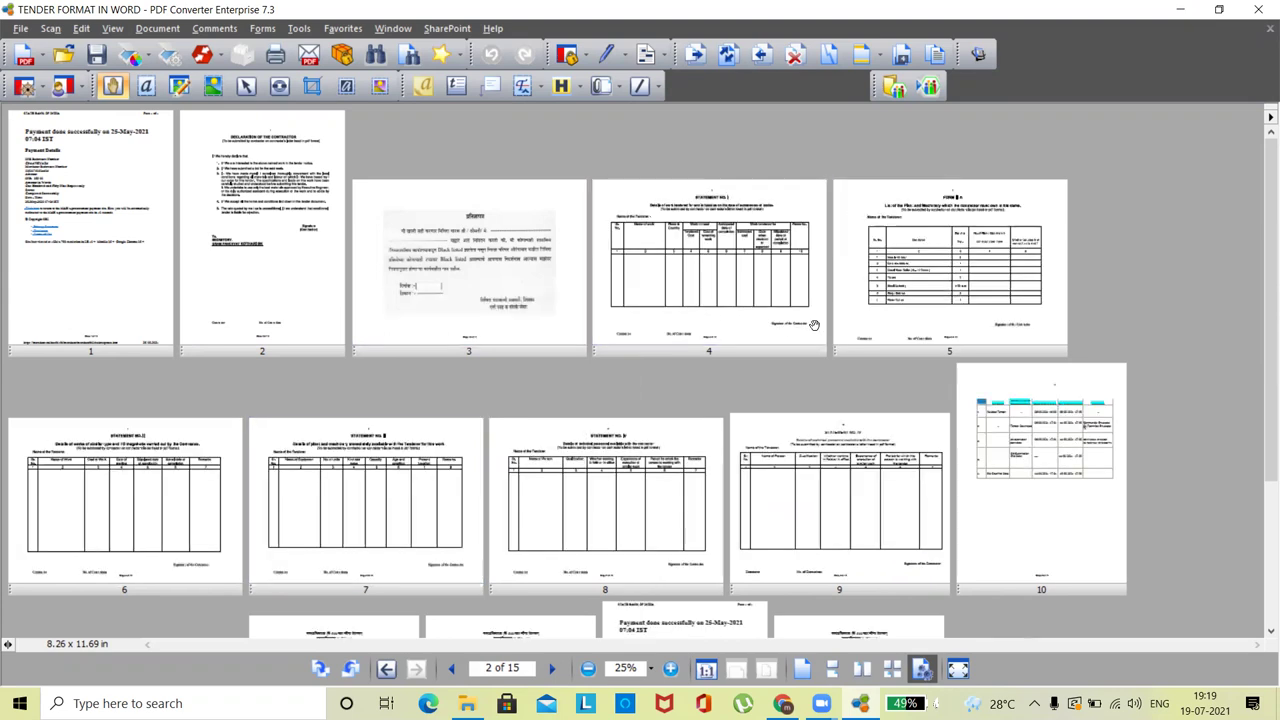
scroll(1268, 400, "down", 3)
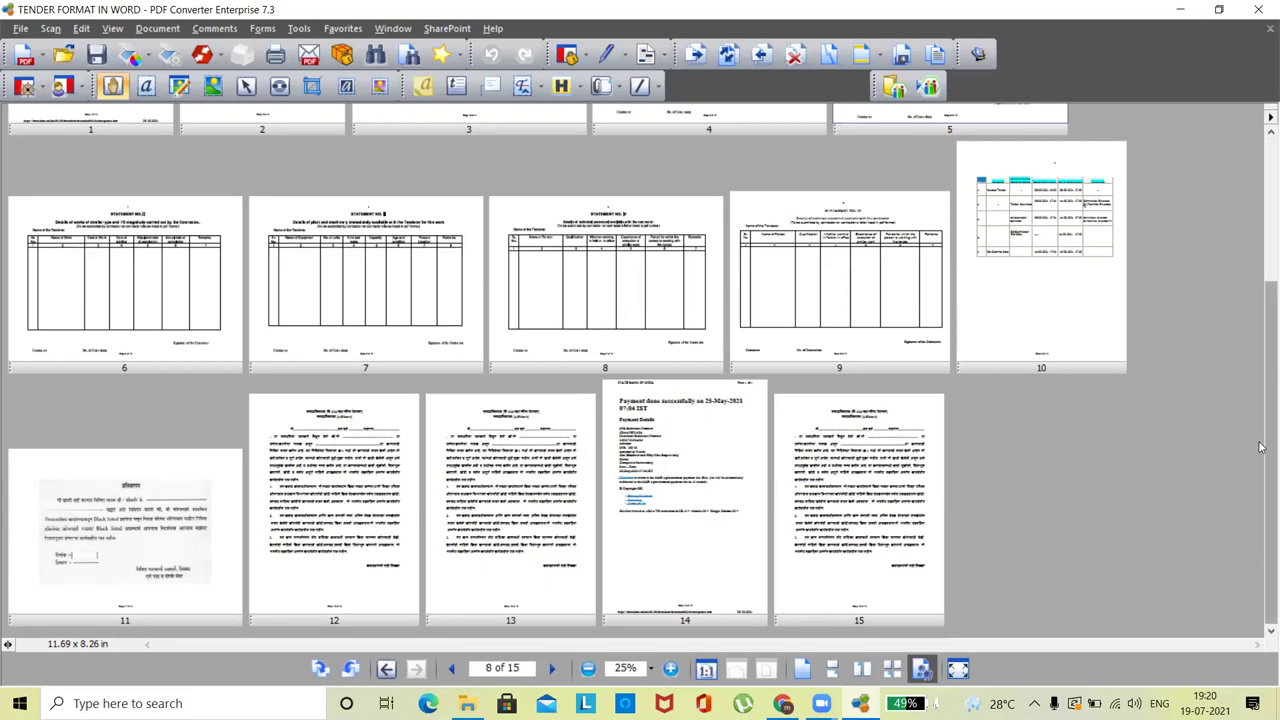
scroll(1260, 557, "up", 3)
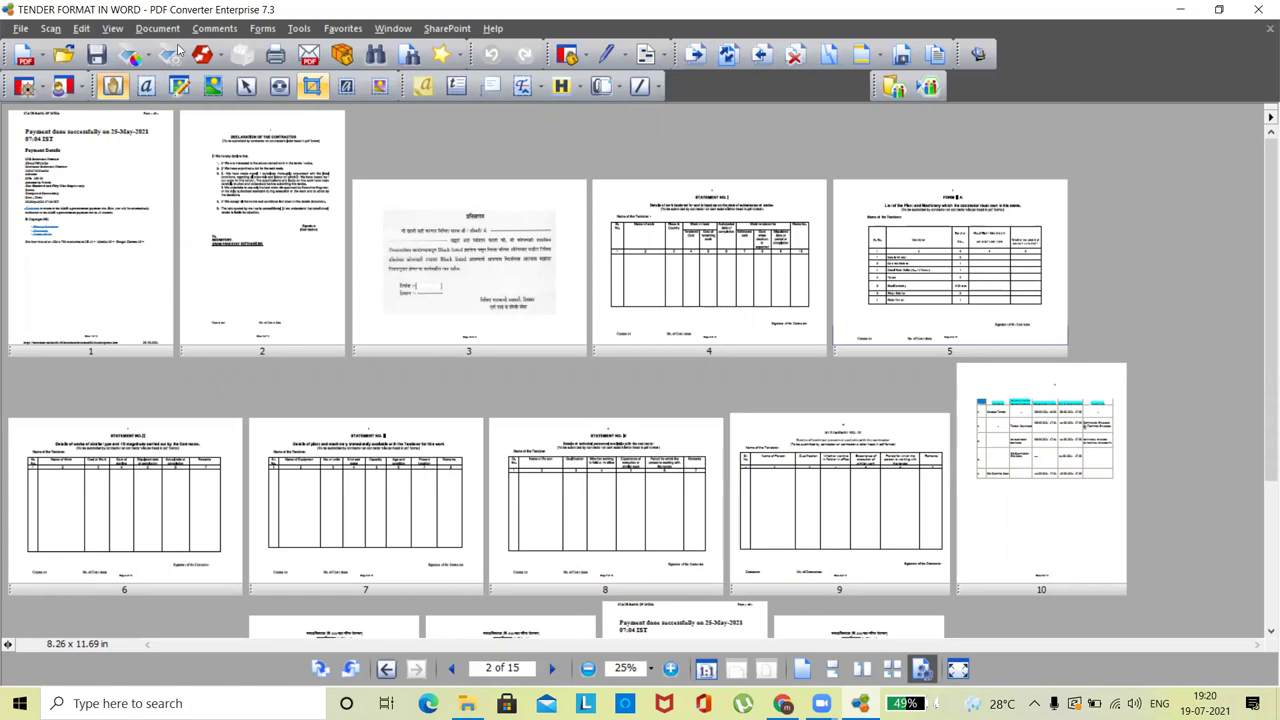
- Save As to the Desktop with the file name 'Technicaldocuments'
left_click(22, 30)
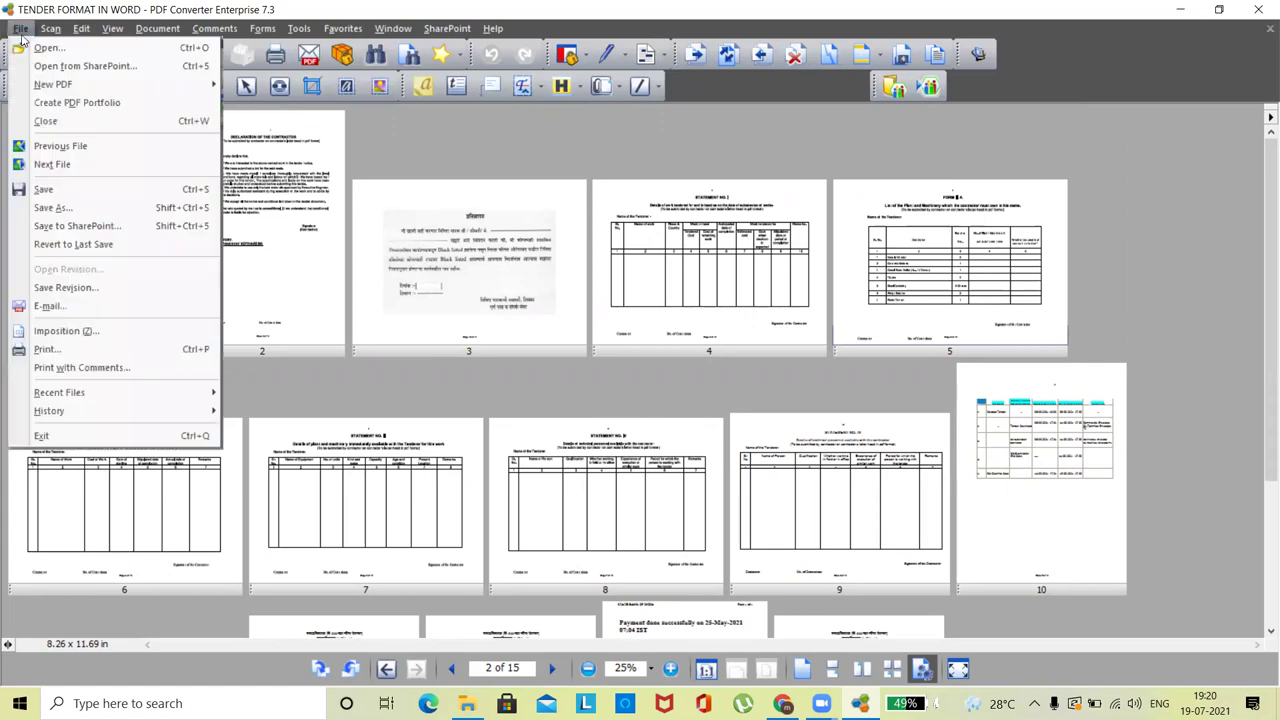
left_click(73, 208)
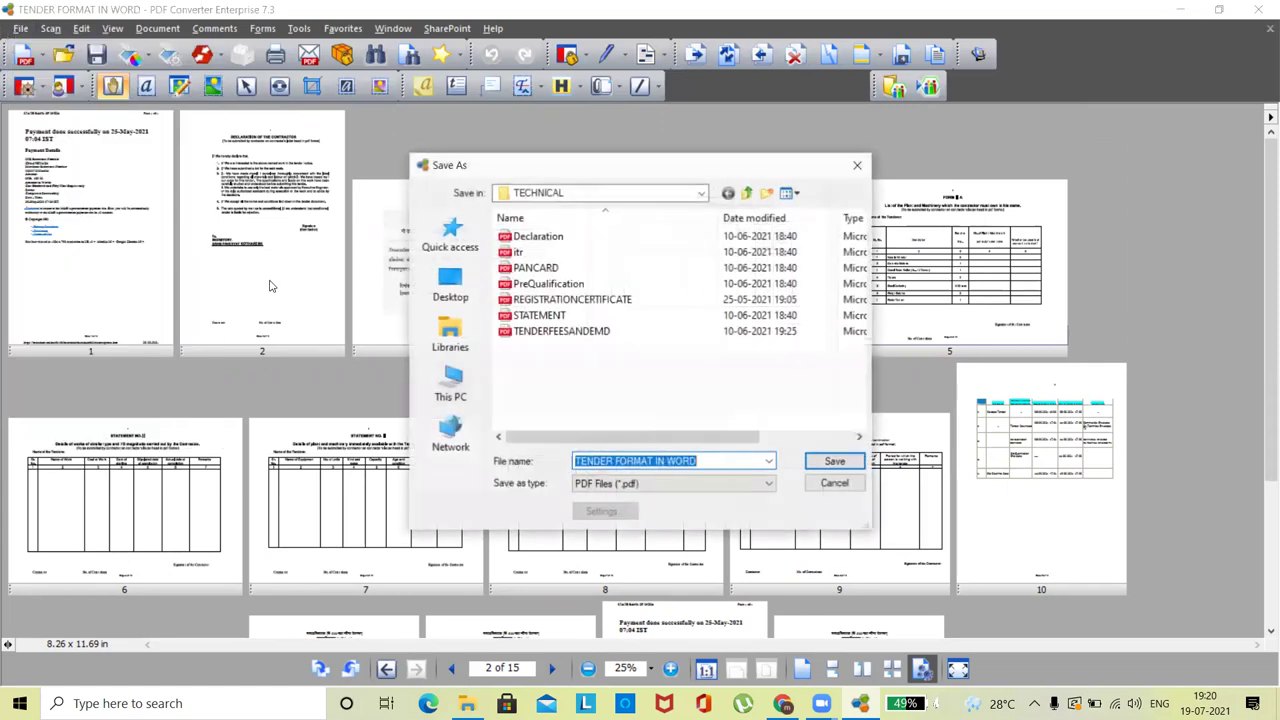
left_click(450, 283)
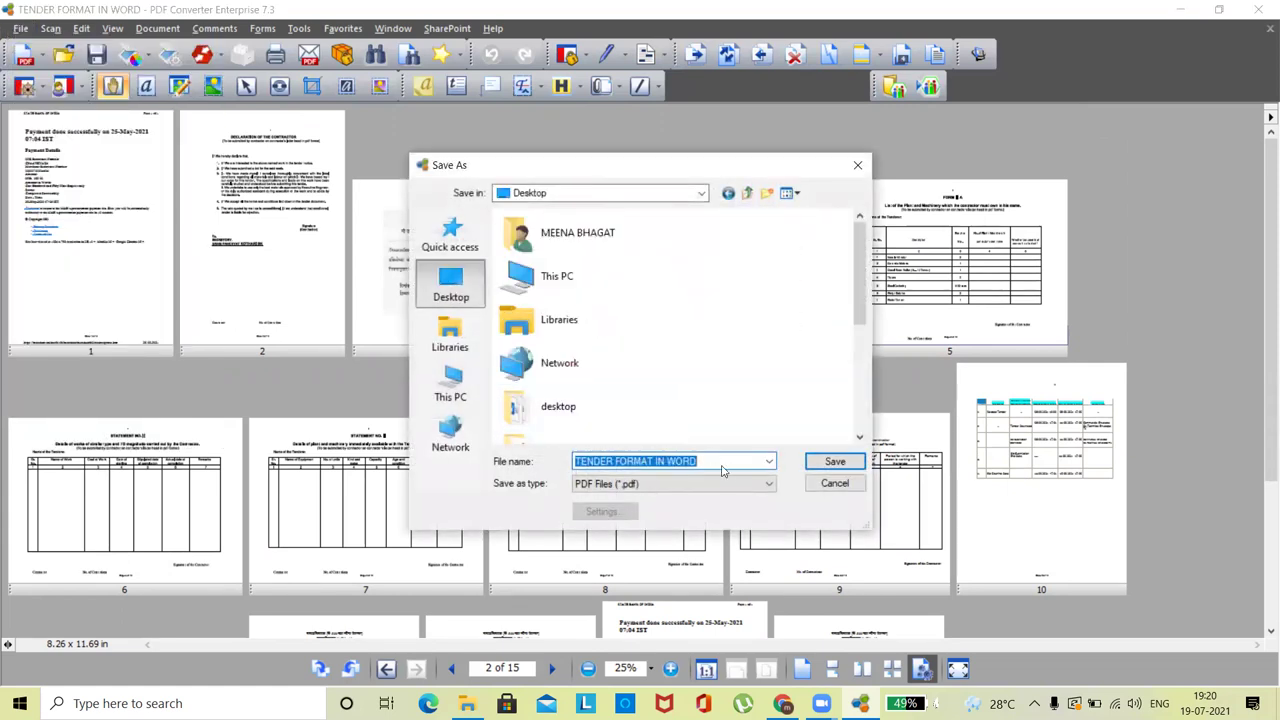
left_click_drag(724, 464, 560, 461)
type("T")
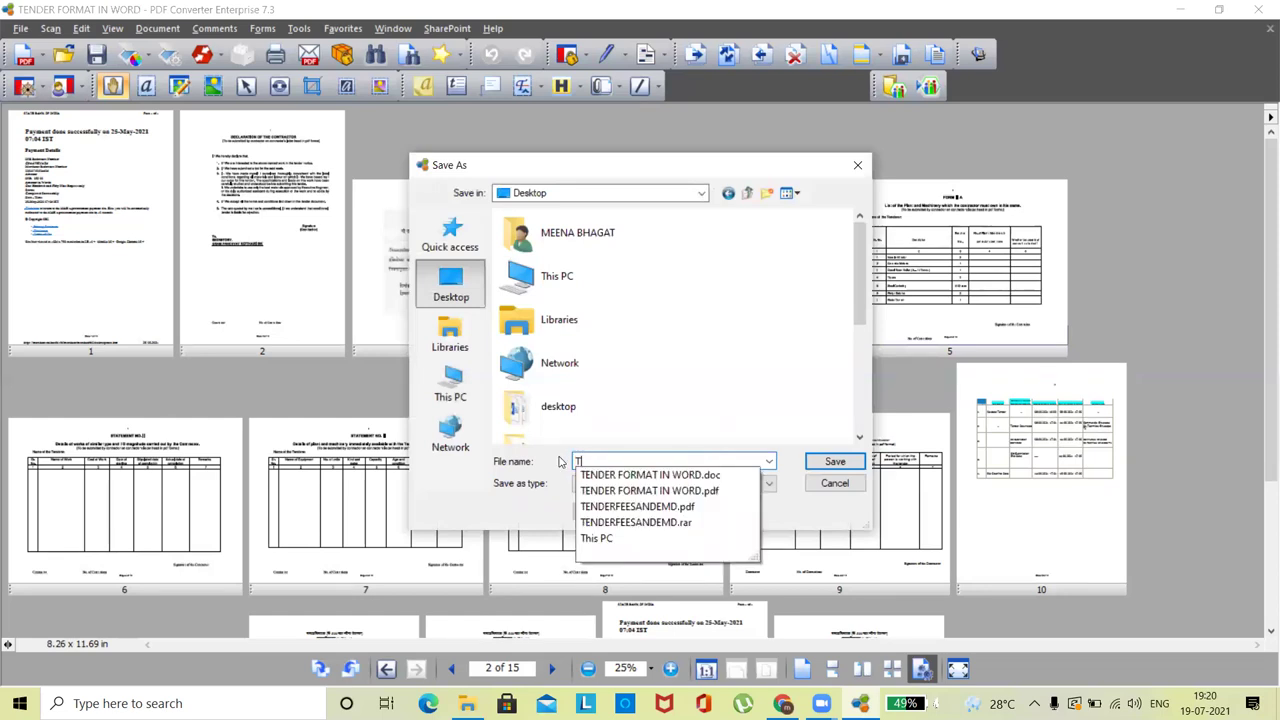
type("echnicaldocuments")
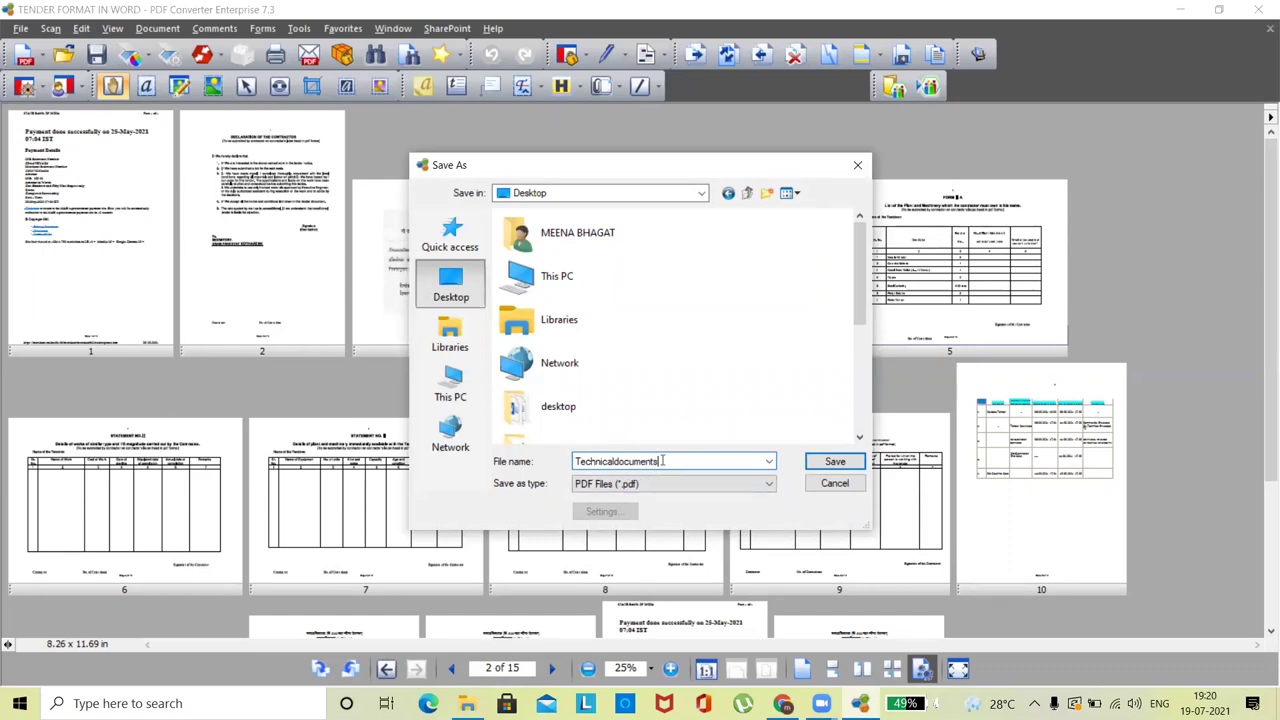
left_click(838, 461)
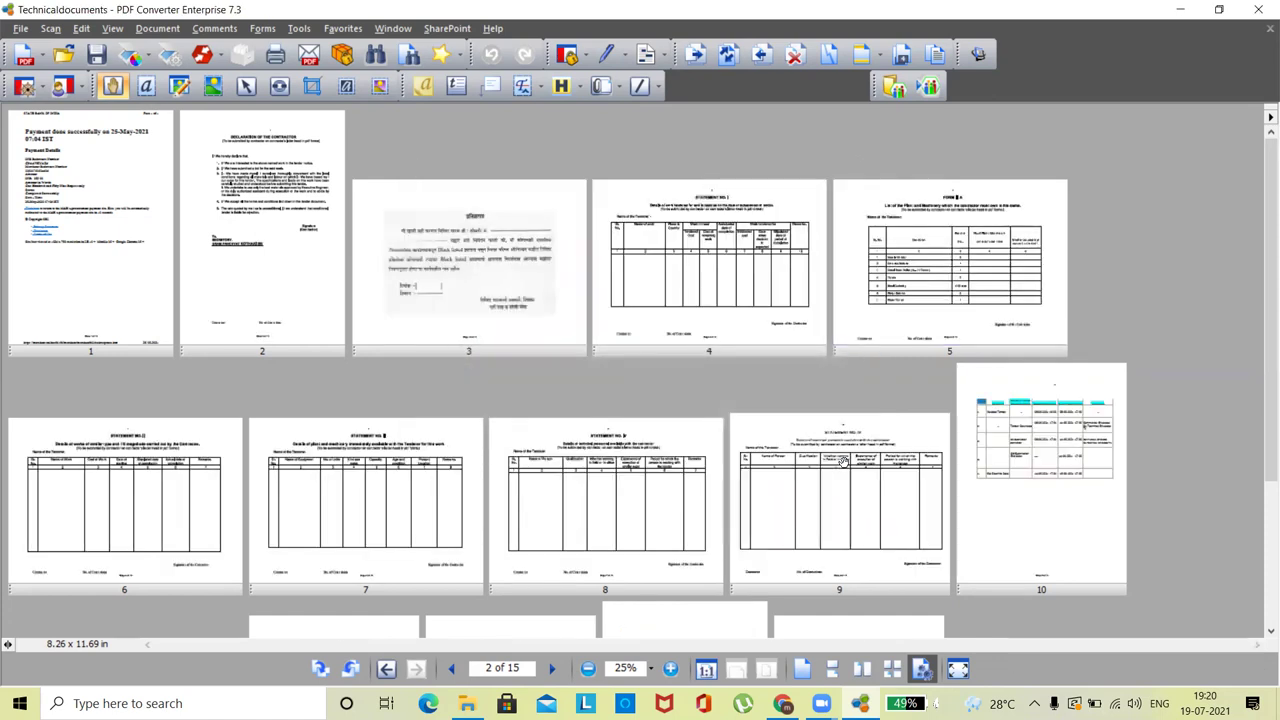
- Close the converter and open Technicaldocuments.pdf from the desktop in Edge
left_click(1259, 8)
left_click(1182, 10)
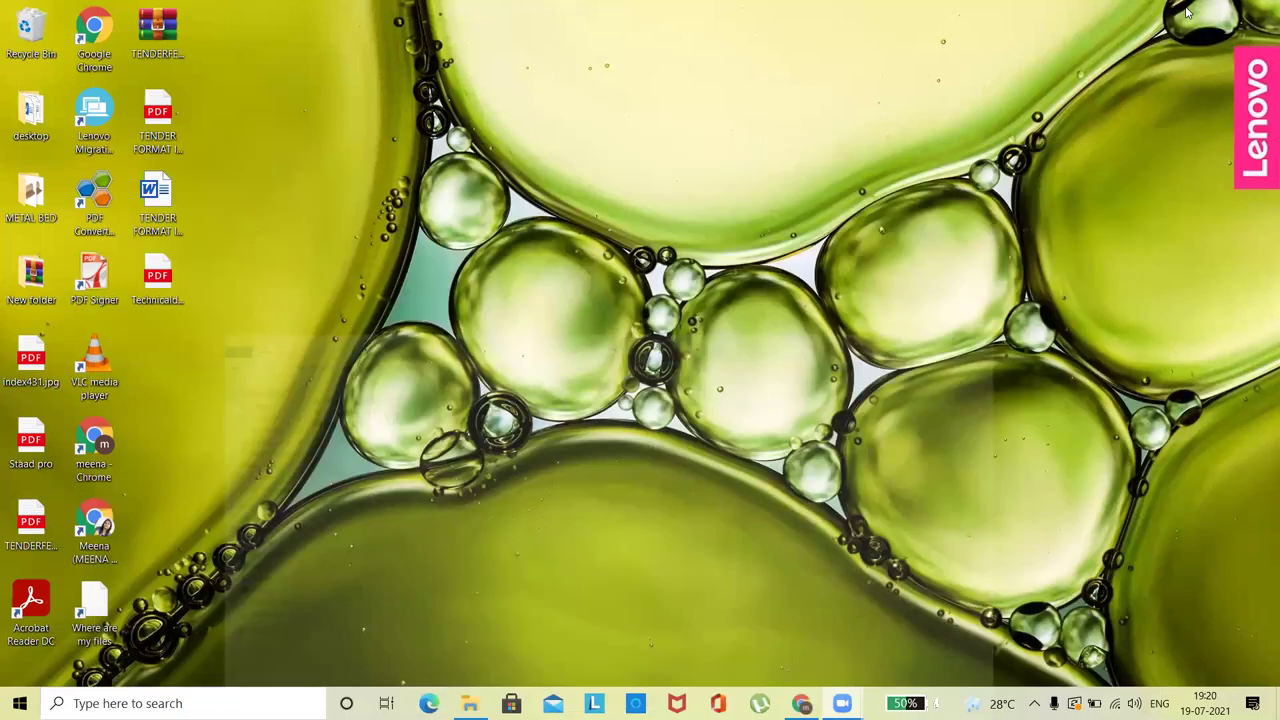
double_click(160, 275)
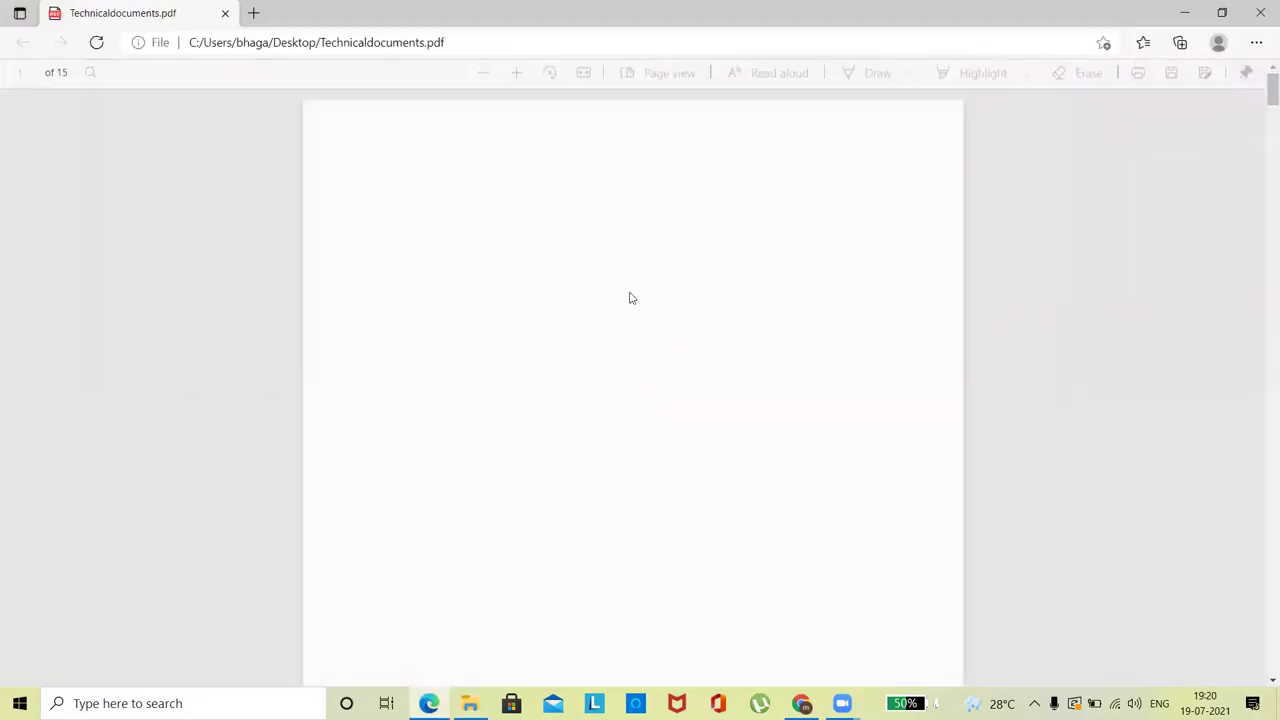
- Scroll through all 15 pages of Technicaldocuments.pdf, then close Edge
left_click_drag(1263, 110, 1262, 180)
scroll(728, 258, "down", 10)
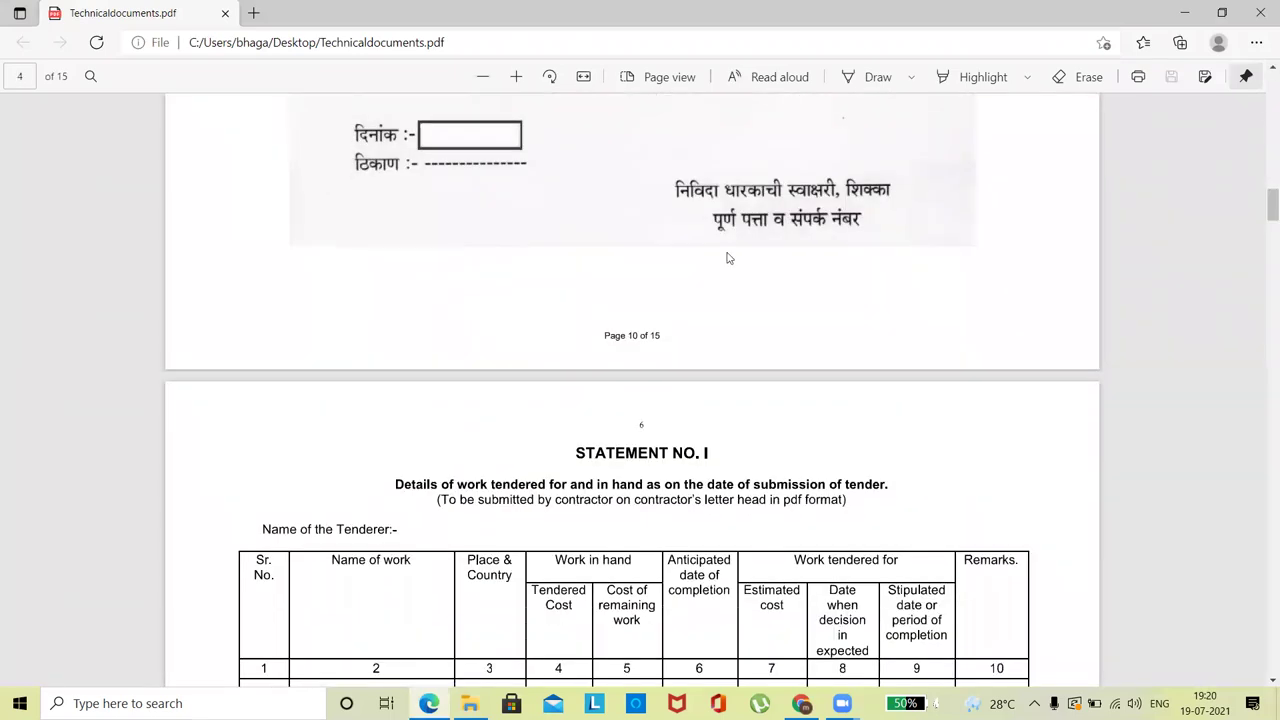
left_click_drag(1268, 205, 1268, 660)
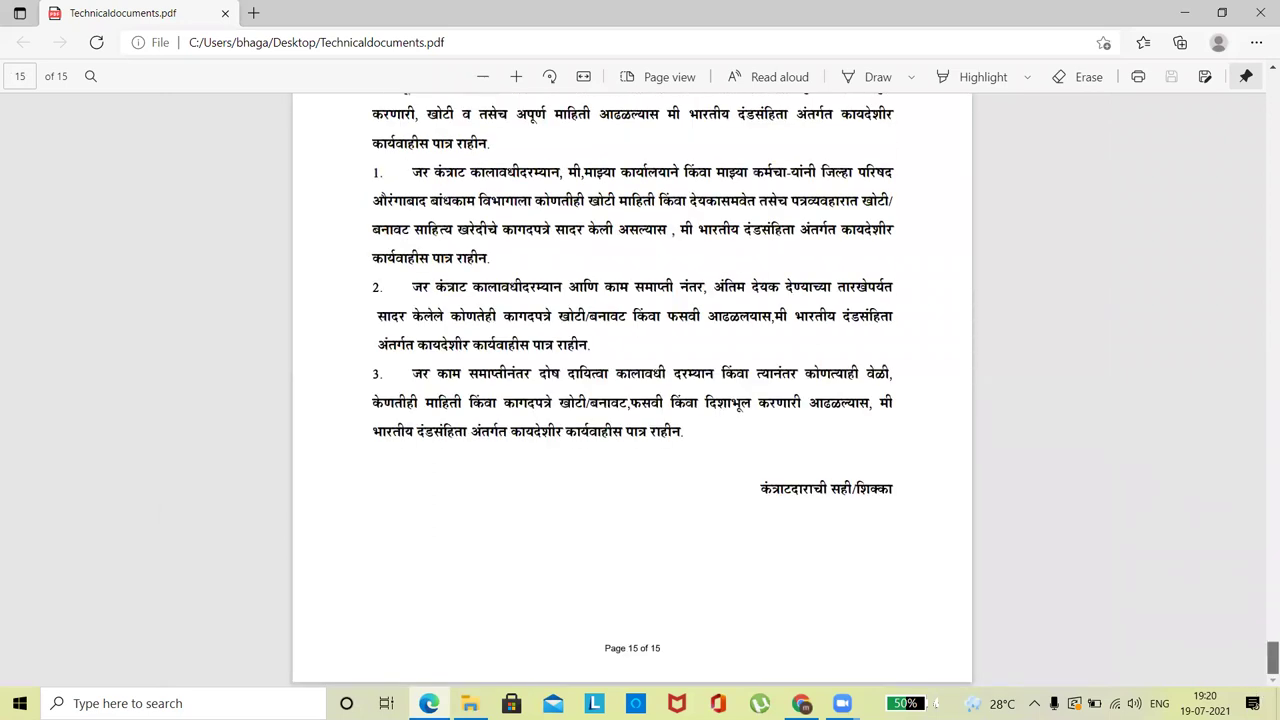
scroll(655, 428, "up", 10)
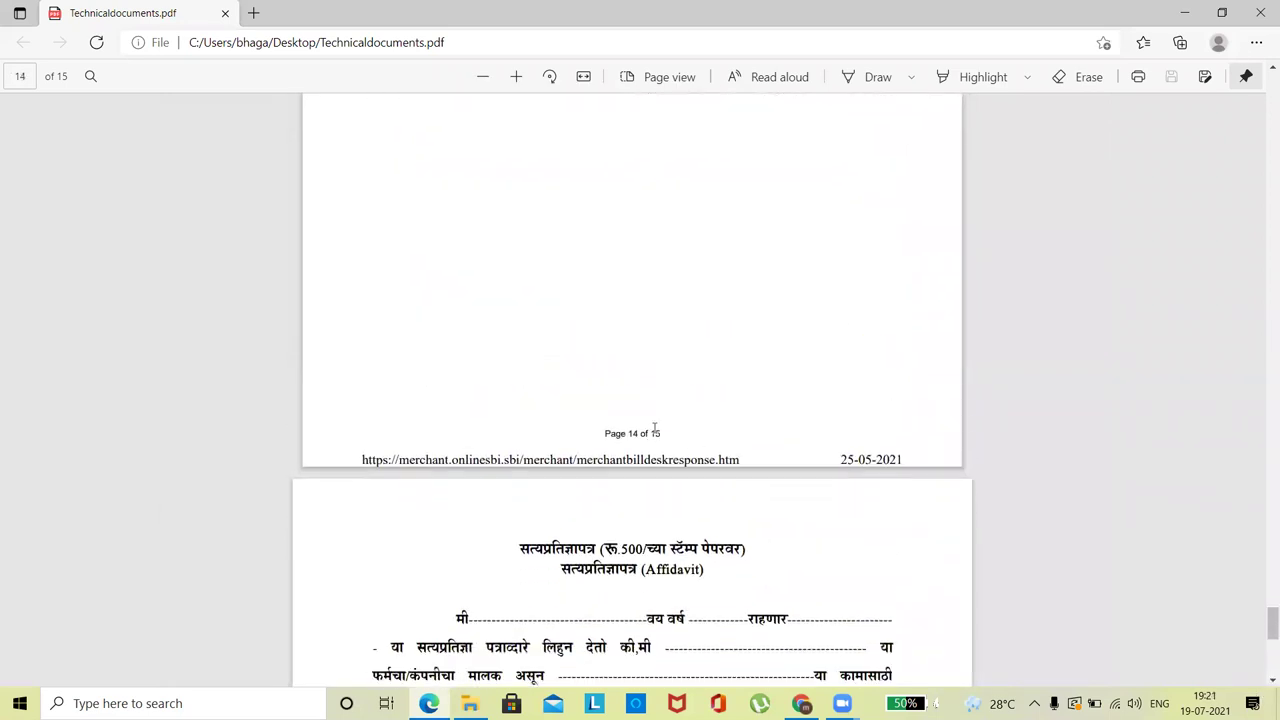
left_click(1260, 12)
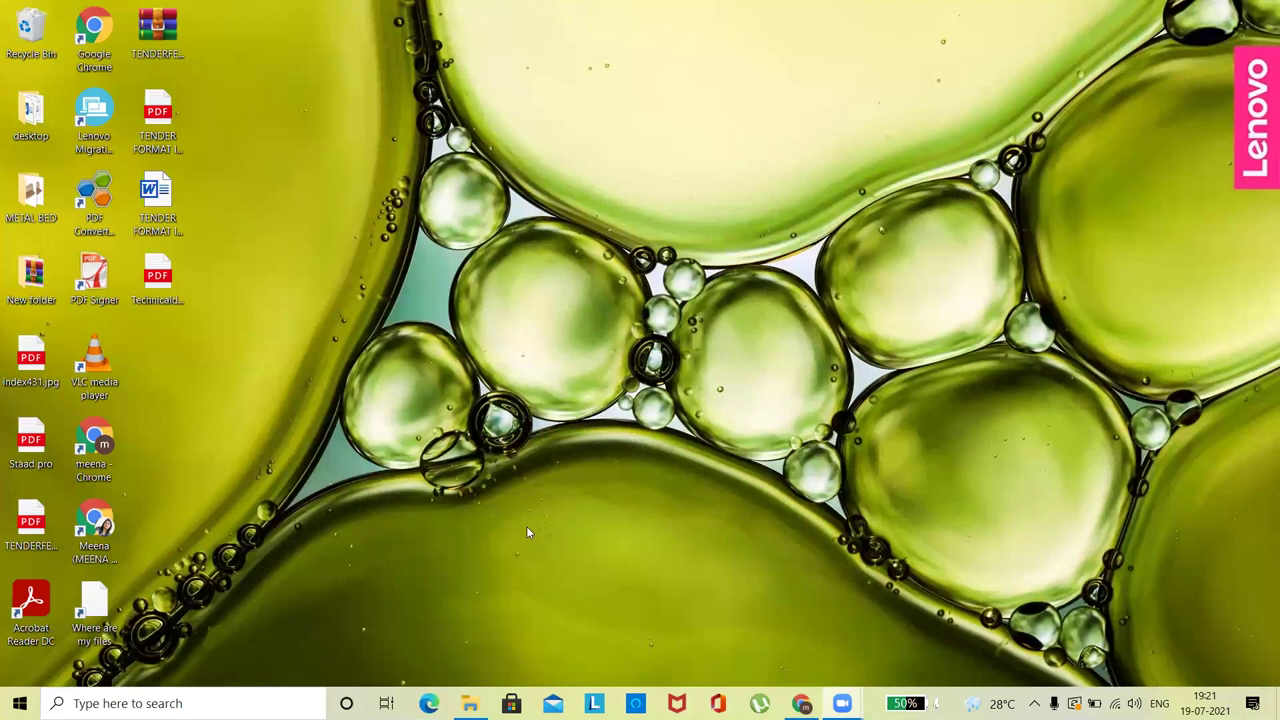
- Open Technicaldocuments from the desktop with PDF Converter Professional via Open with
left_click(165, 272)
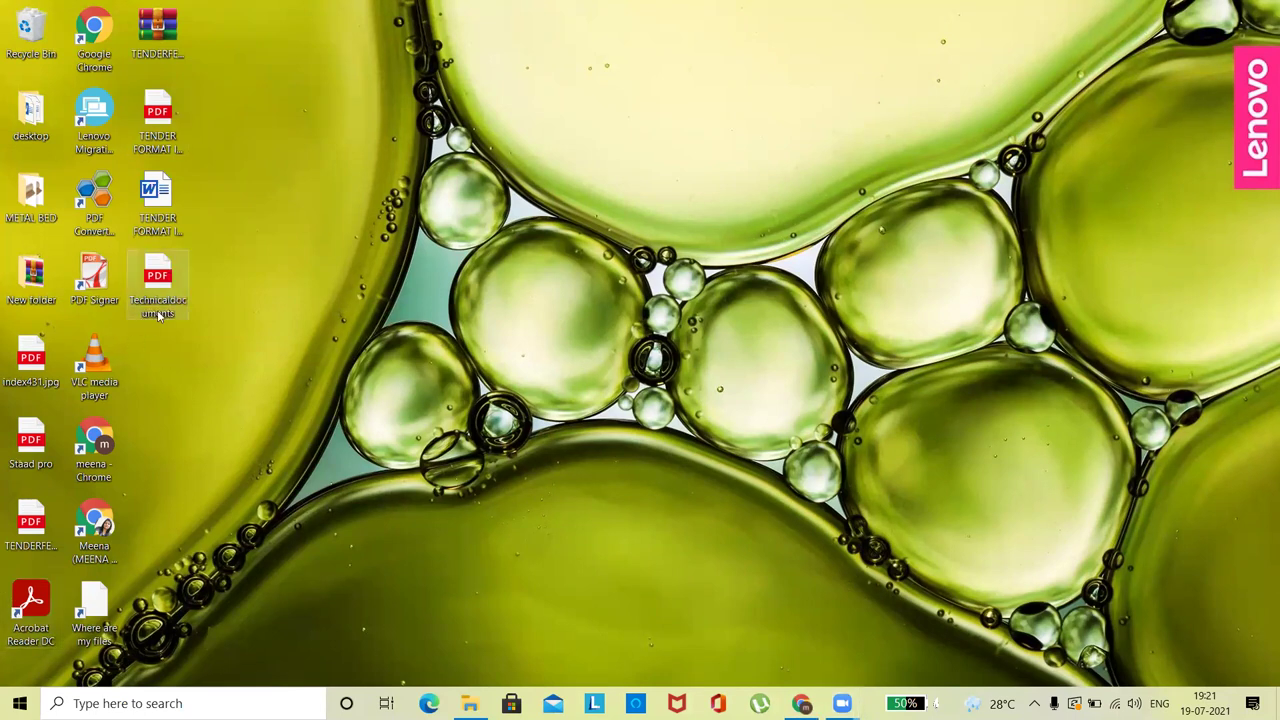
right_click(165, 281)
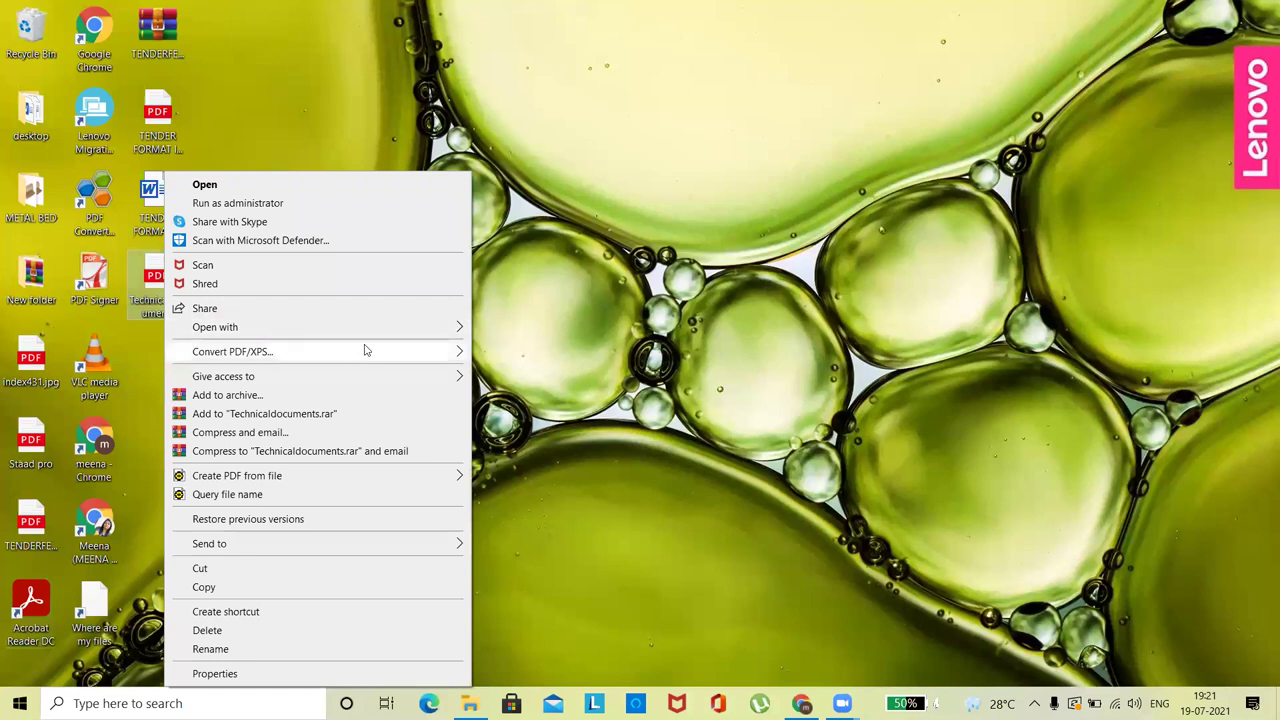
mouse_move(376, 332)
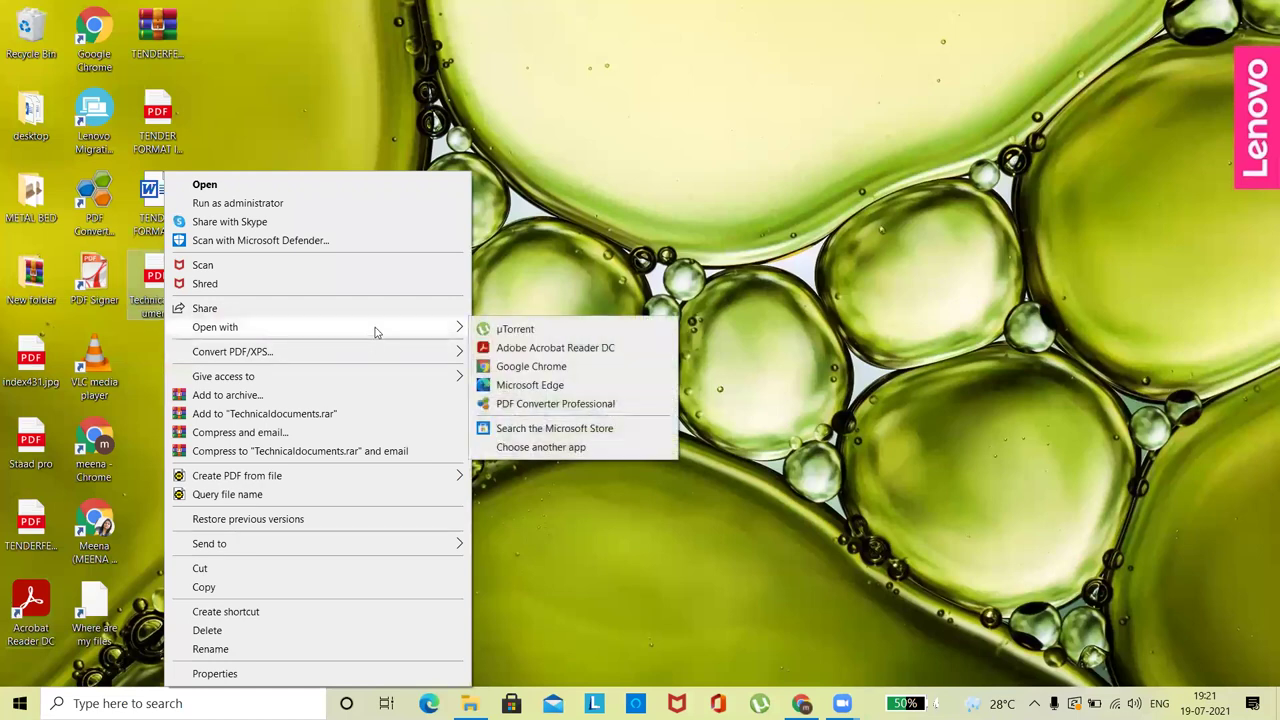
left_click(521, 404)
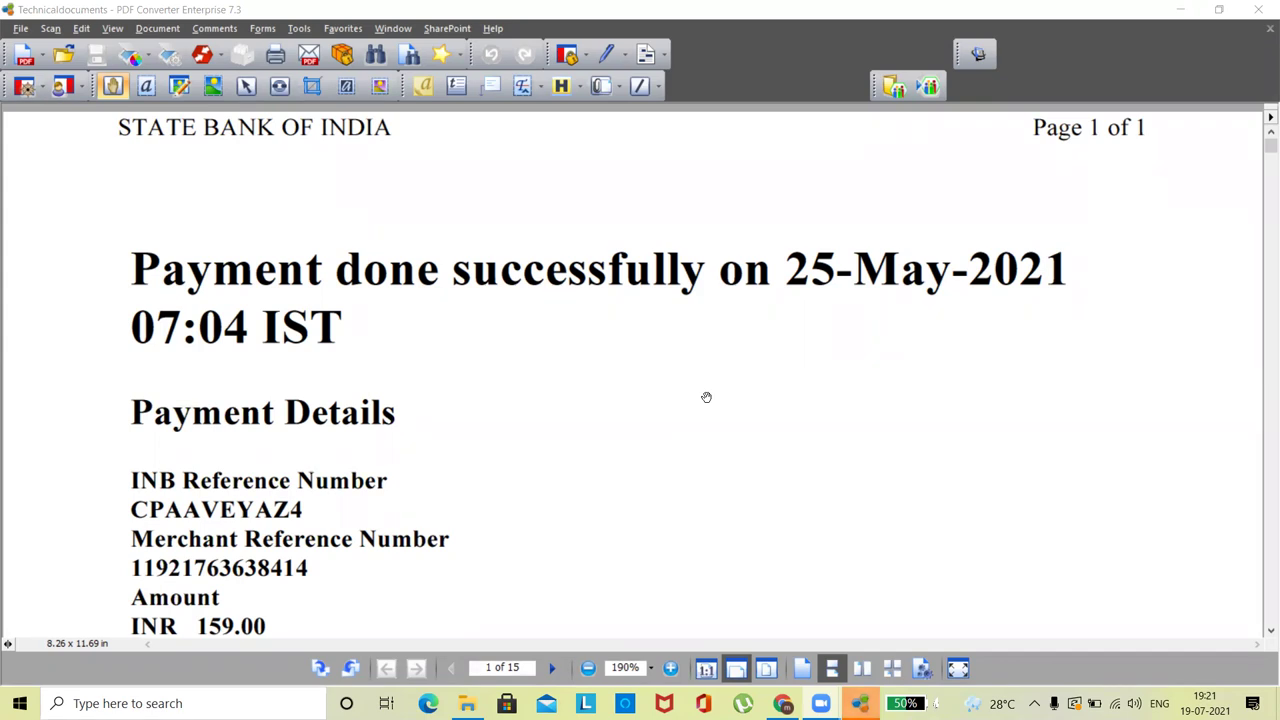
- Switch to the View > Document Assembly thumbnail grid of all 15 pages
left_click(111, 30)
left_click(160, 189)
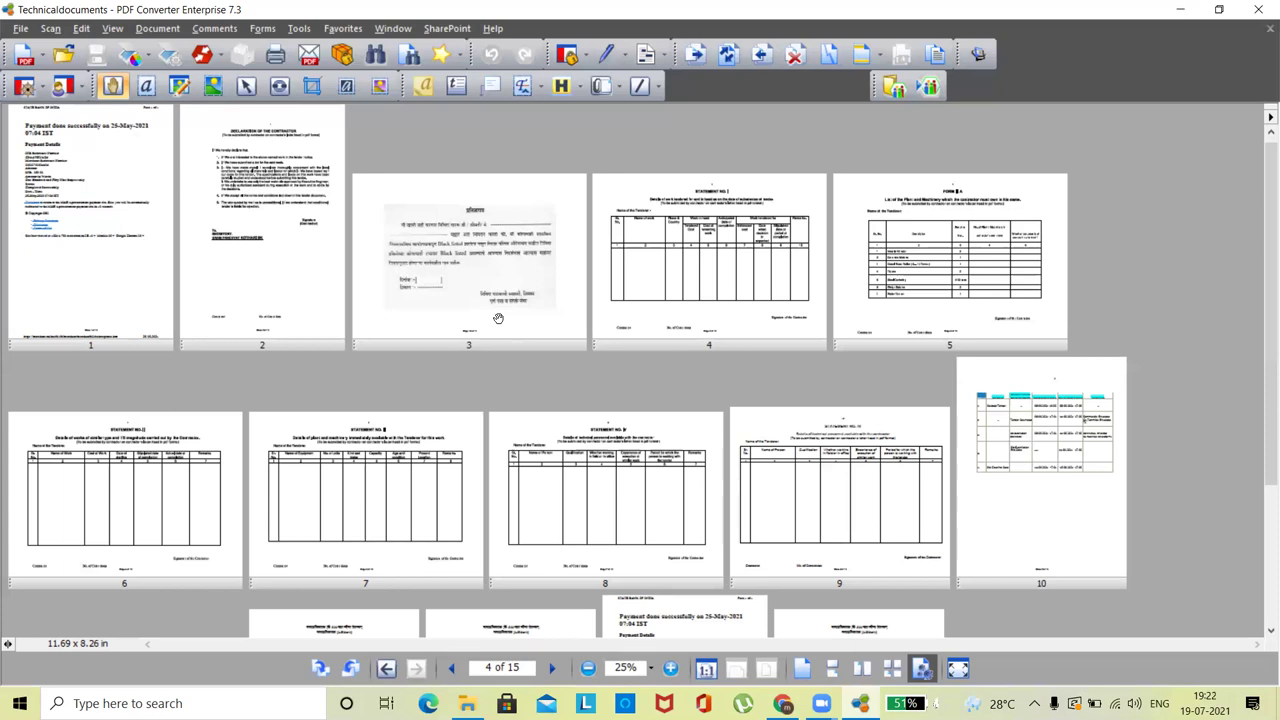
left_click(20, 31)
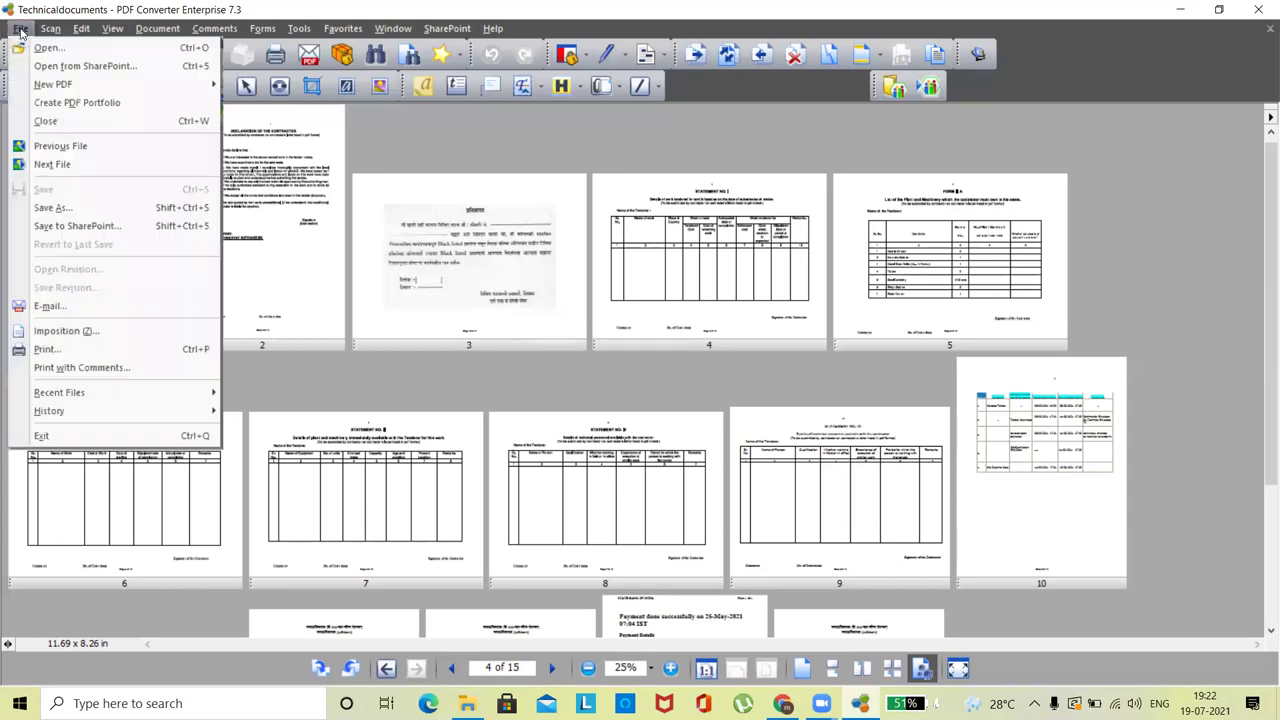
left_click(66, 210)
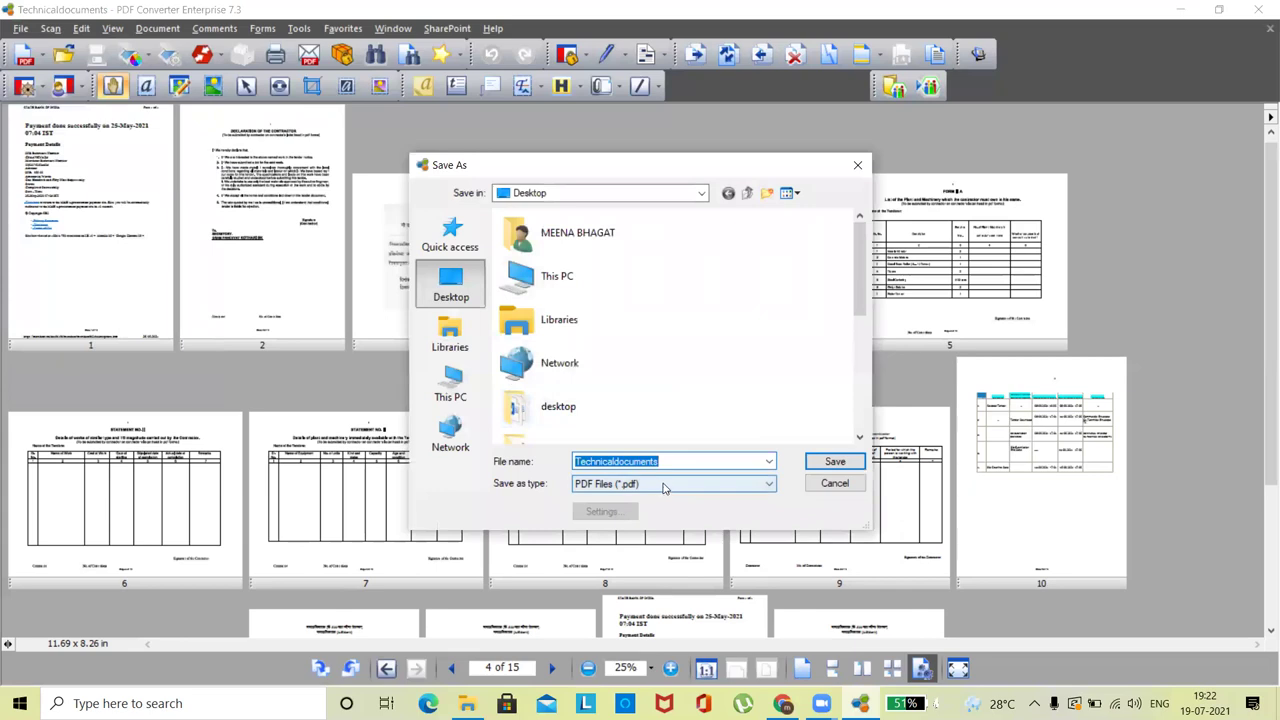
left_click(655, 488)
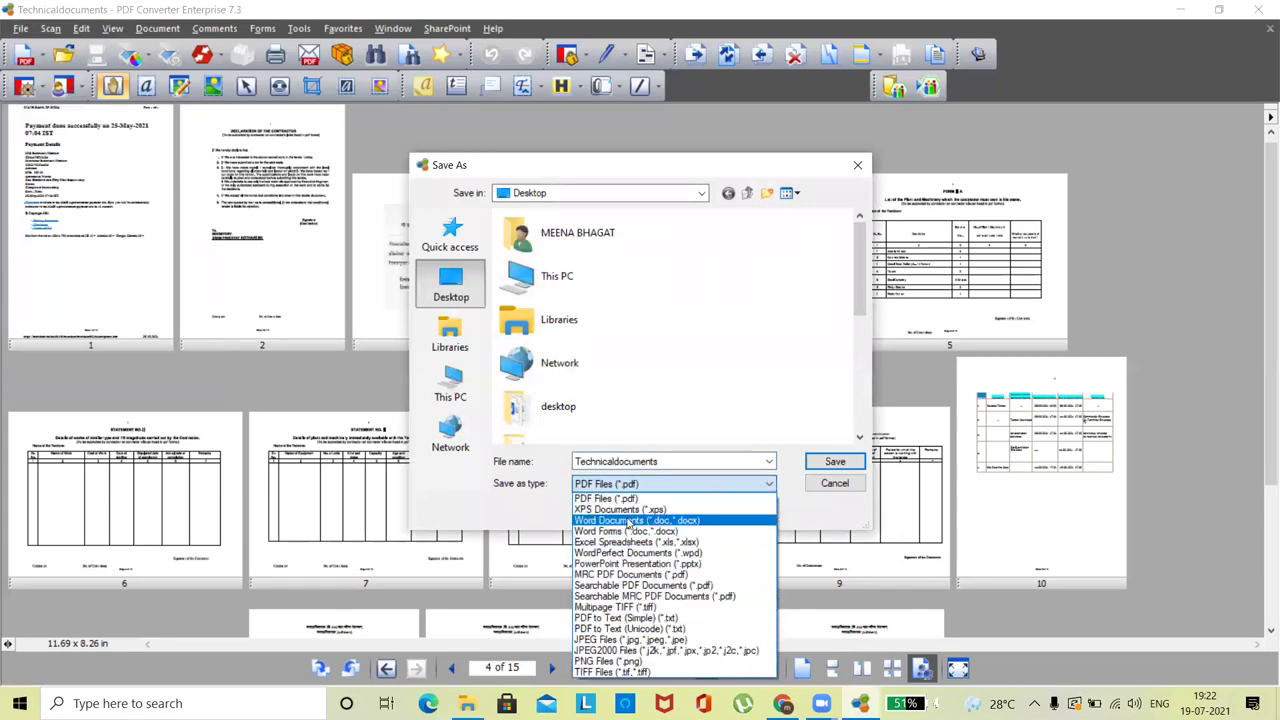
left_click(628, 521)
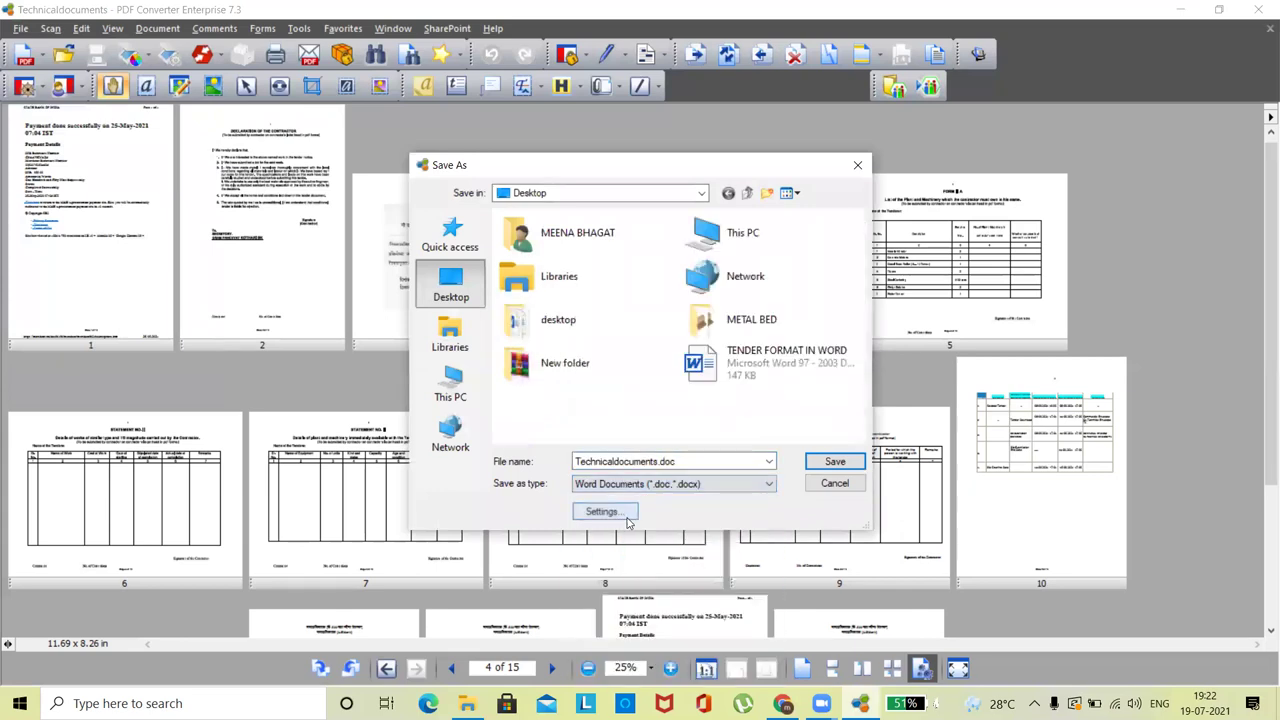
left_click(859, 166)
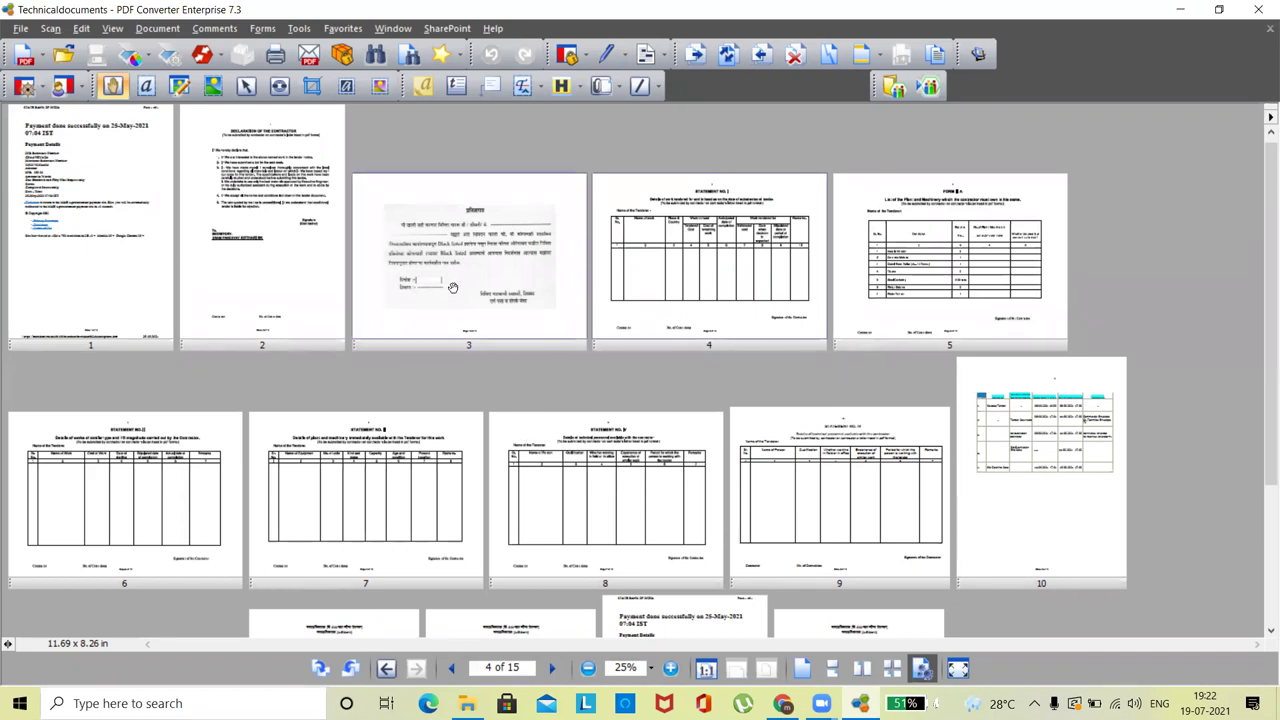
left_click(131, 238)
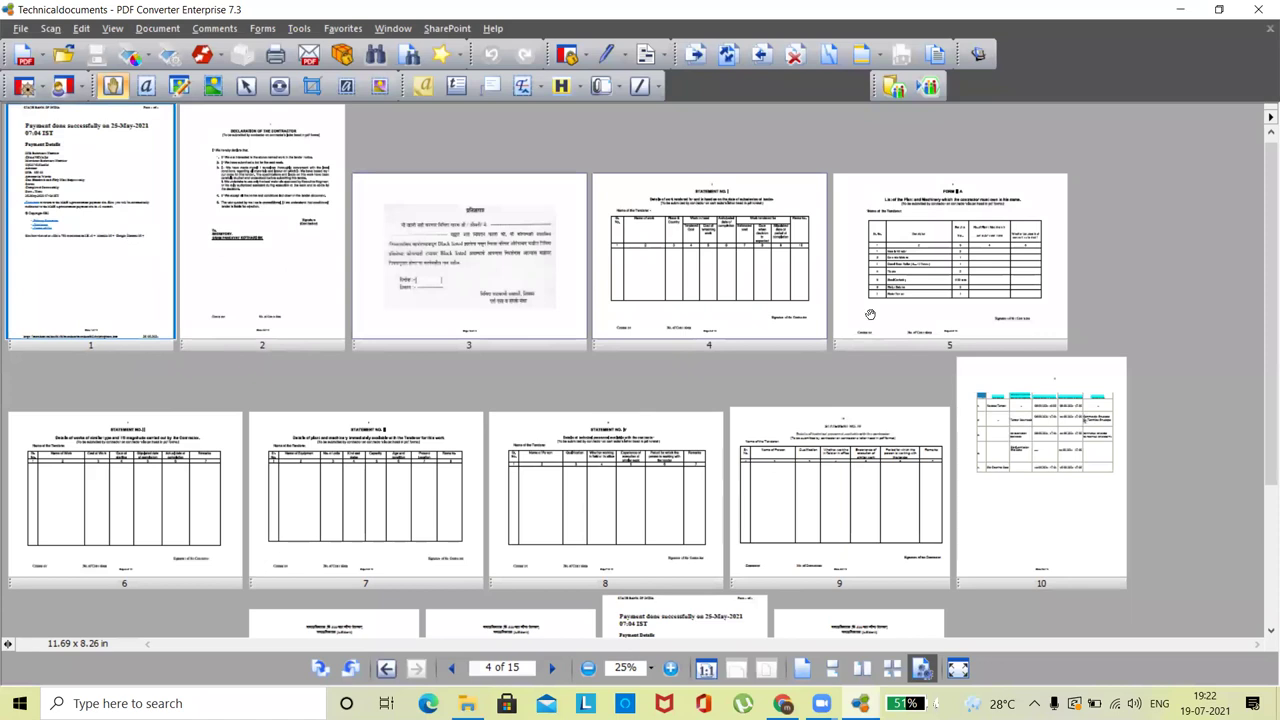
left_click(1266, 631)
left_click(1266, 631)
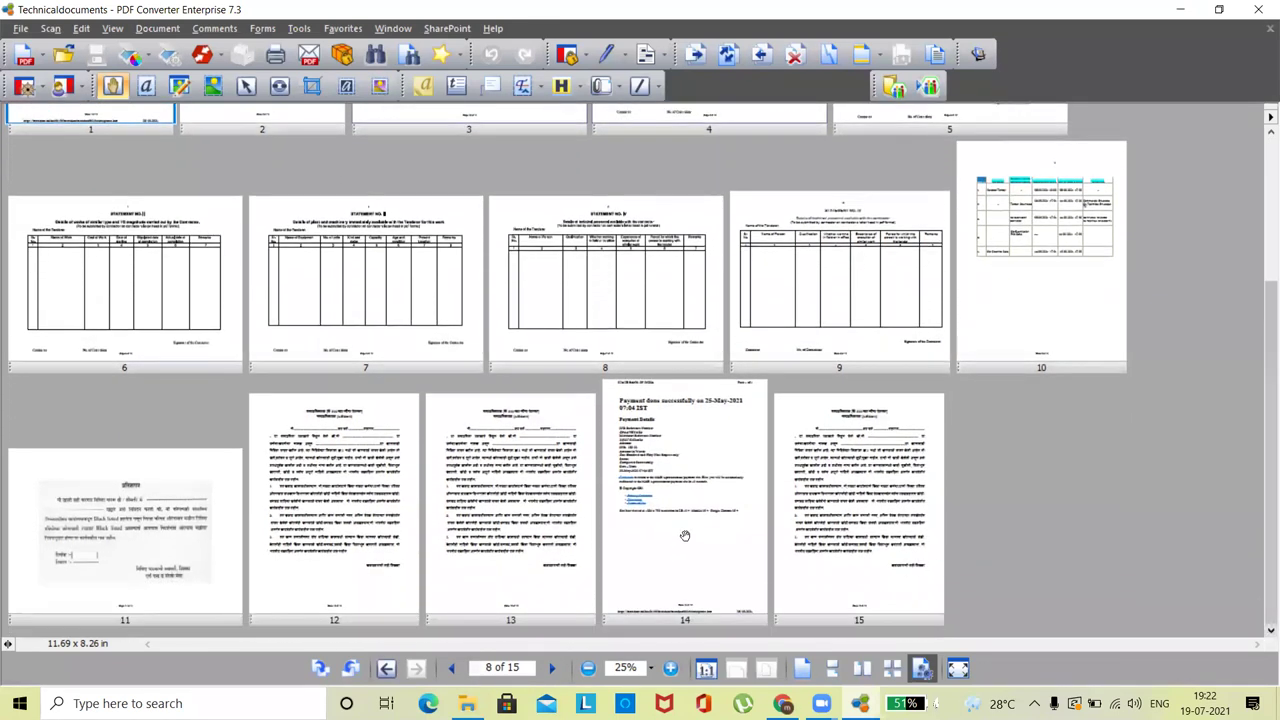
left_click(685, 530)
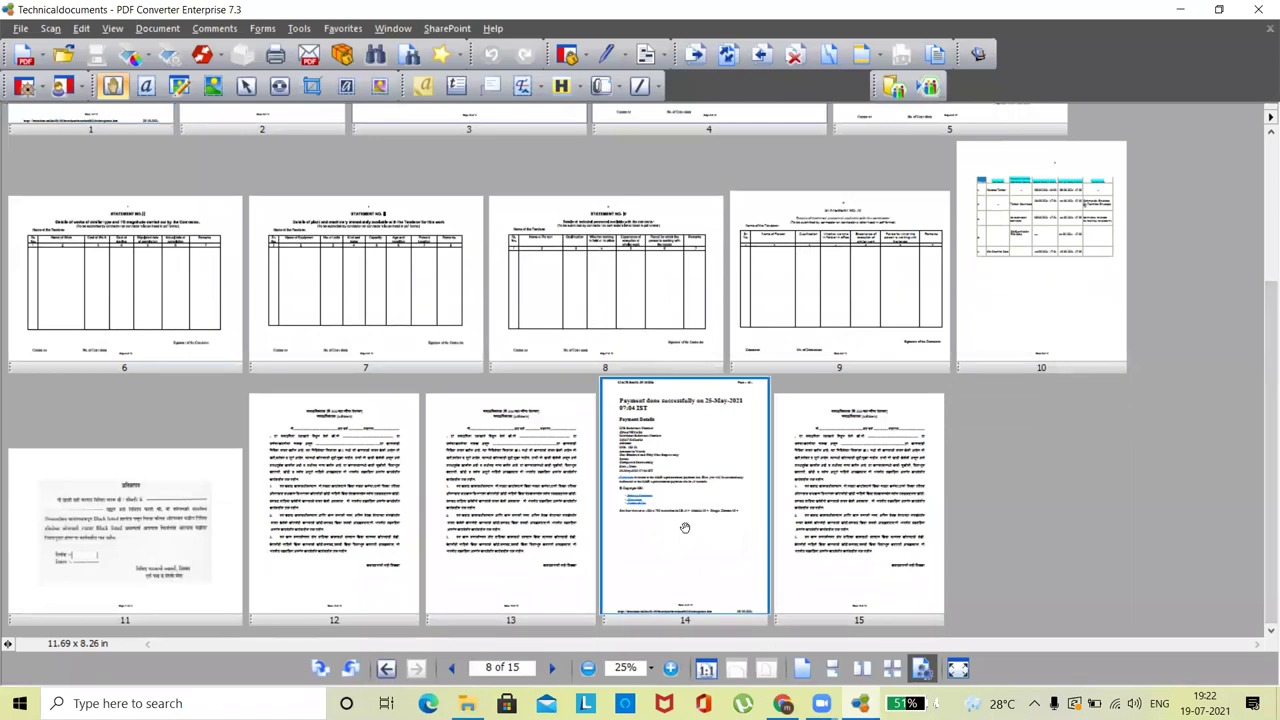
right_click(685, 527)
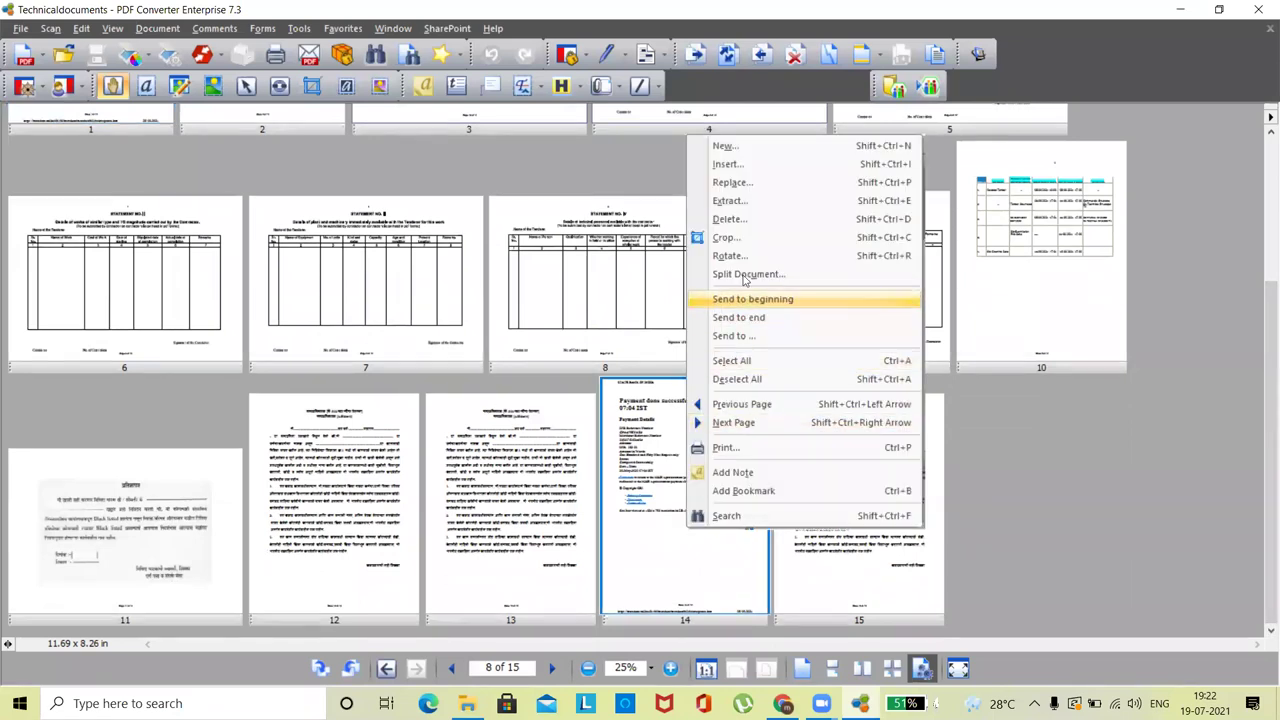
- Delete only the selected duplicate receipt page 14, then close the program without saving
left_click(743, 226)
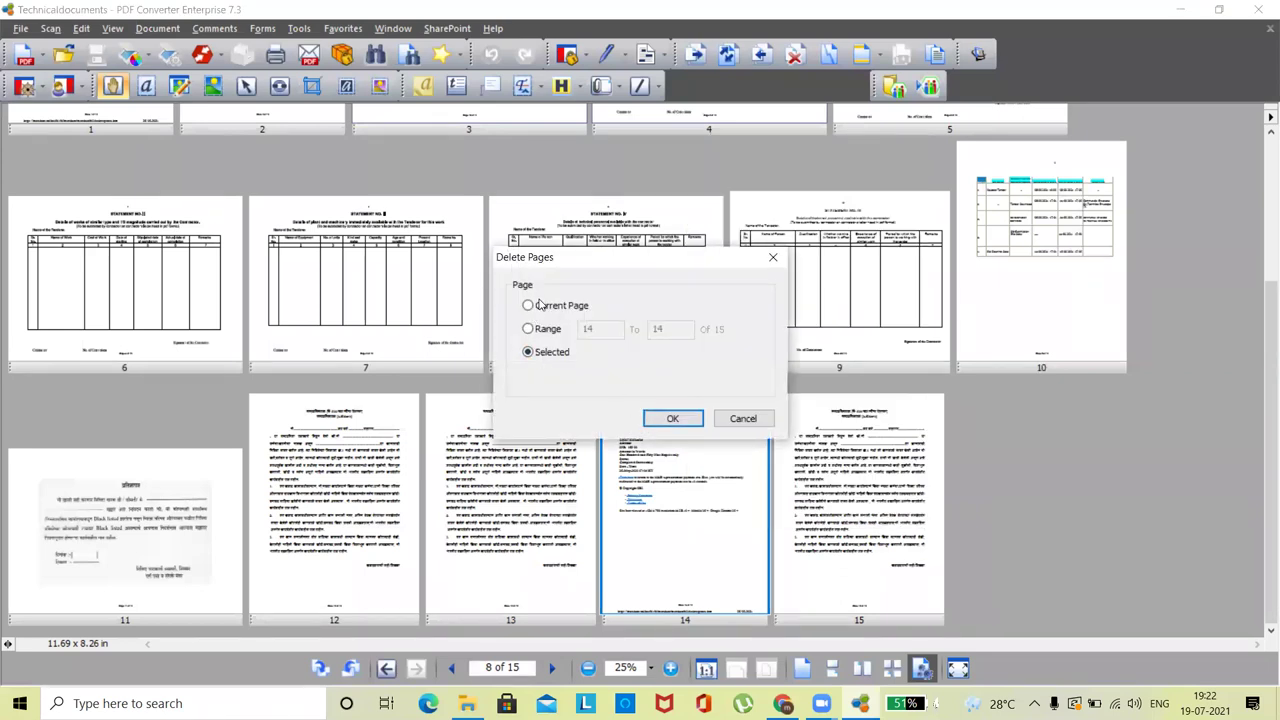
left_click(672, 419)
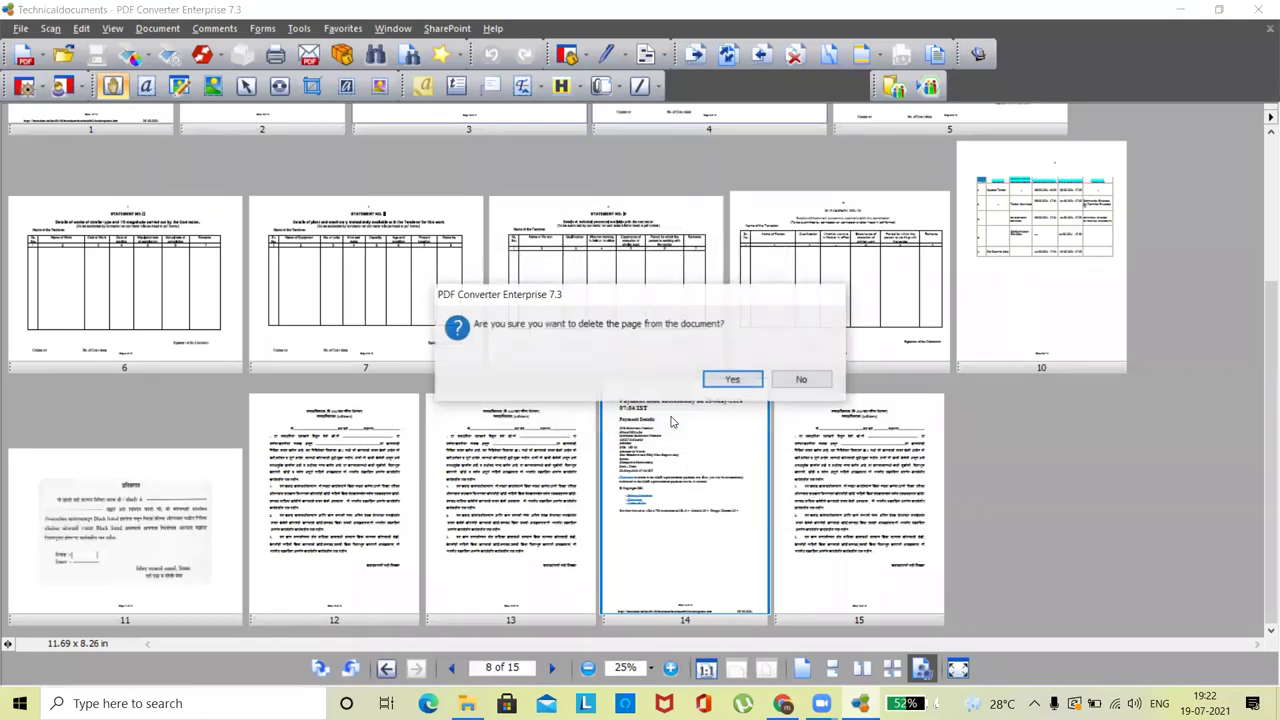
left_click(737, 377)
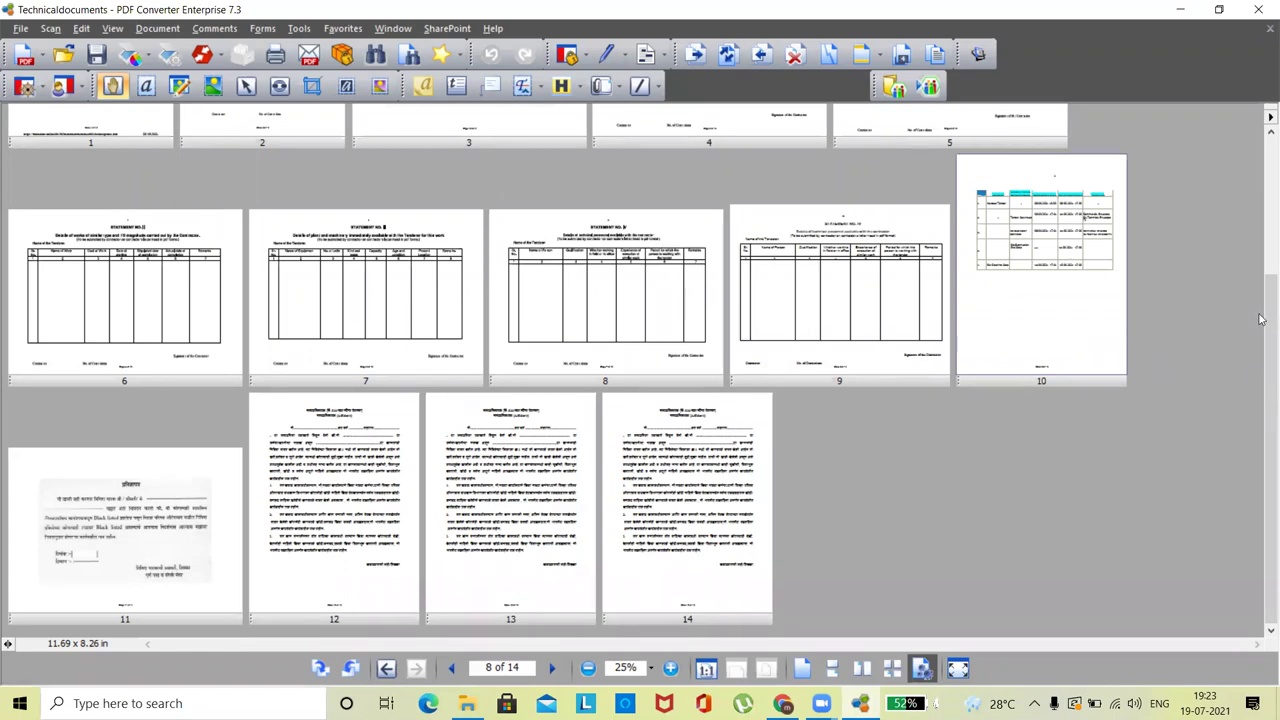
scroll(1268, 350, "up", 2)
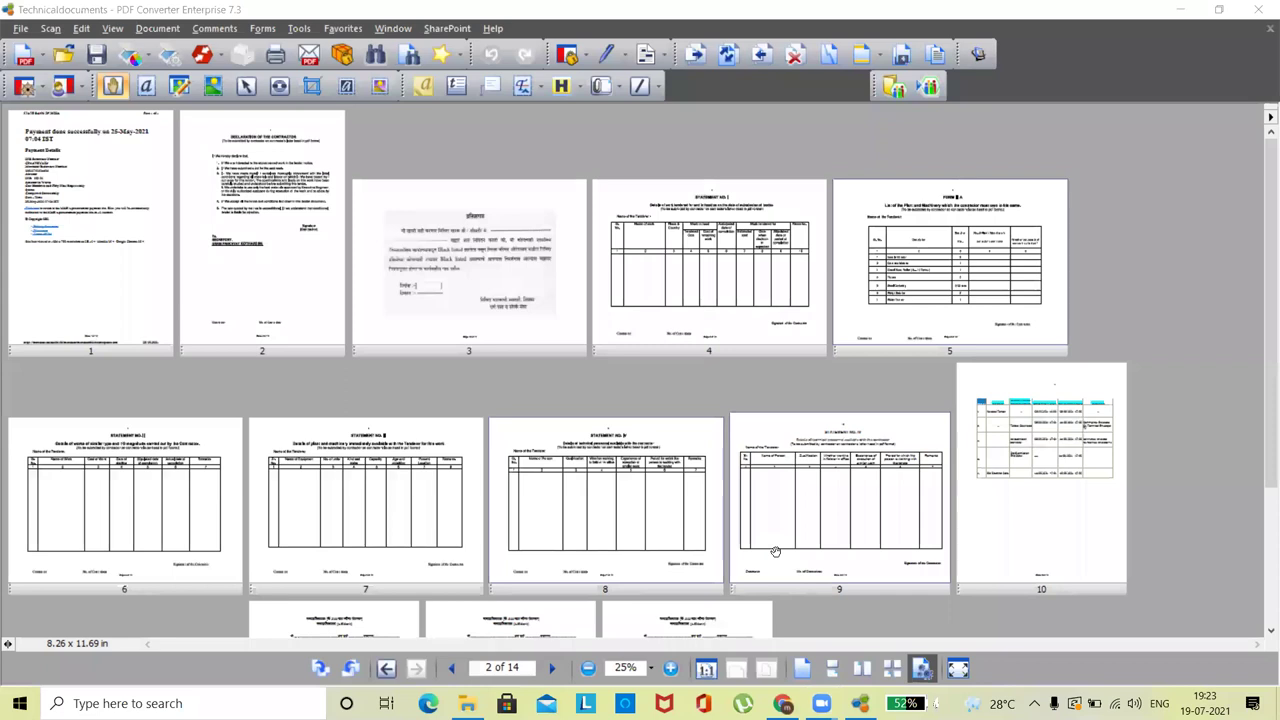
left_click(1258, 9)
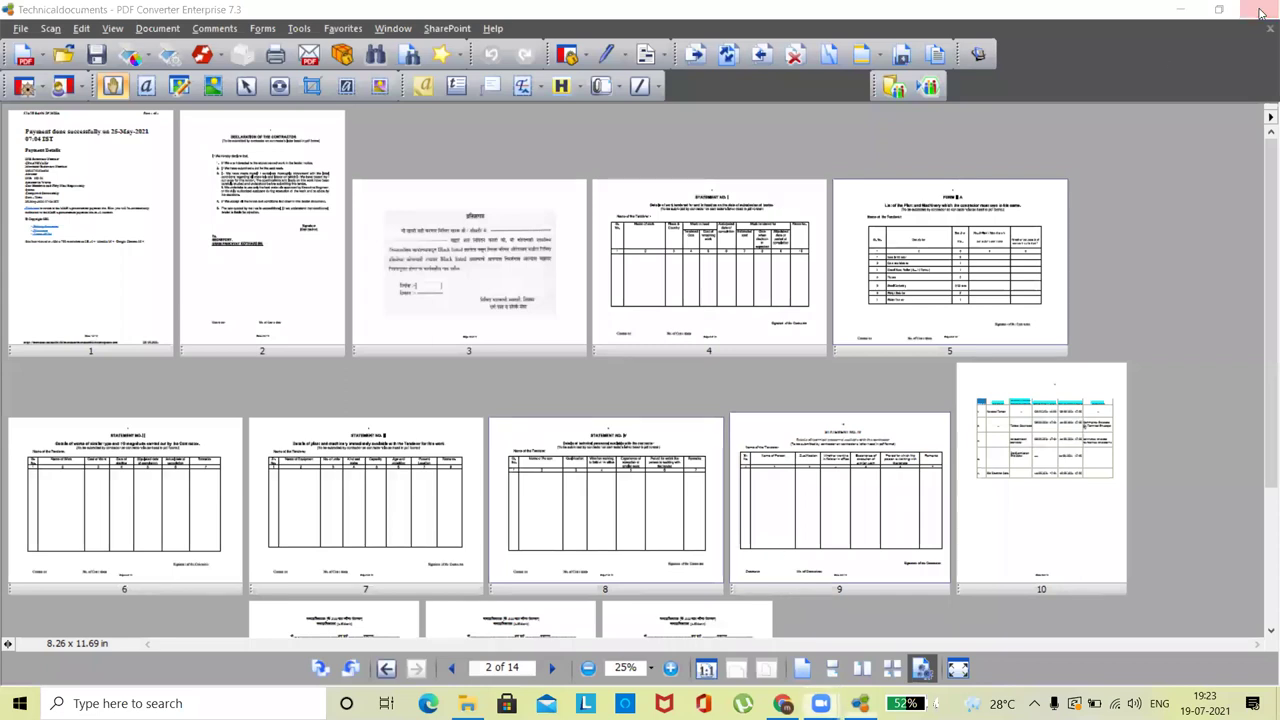
left_click(733, 379)
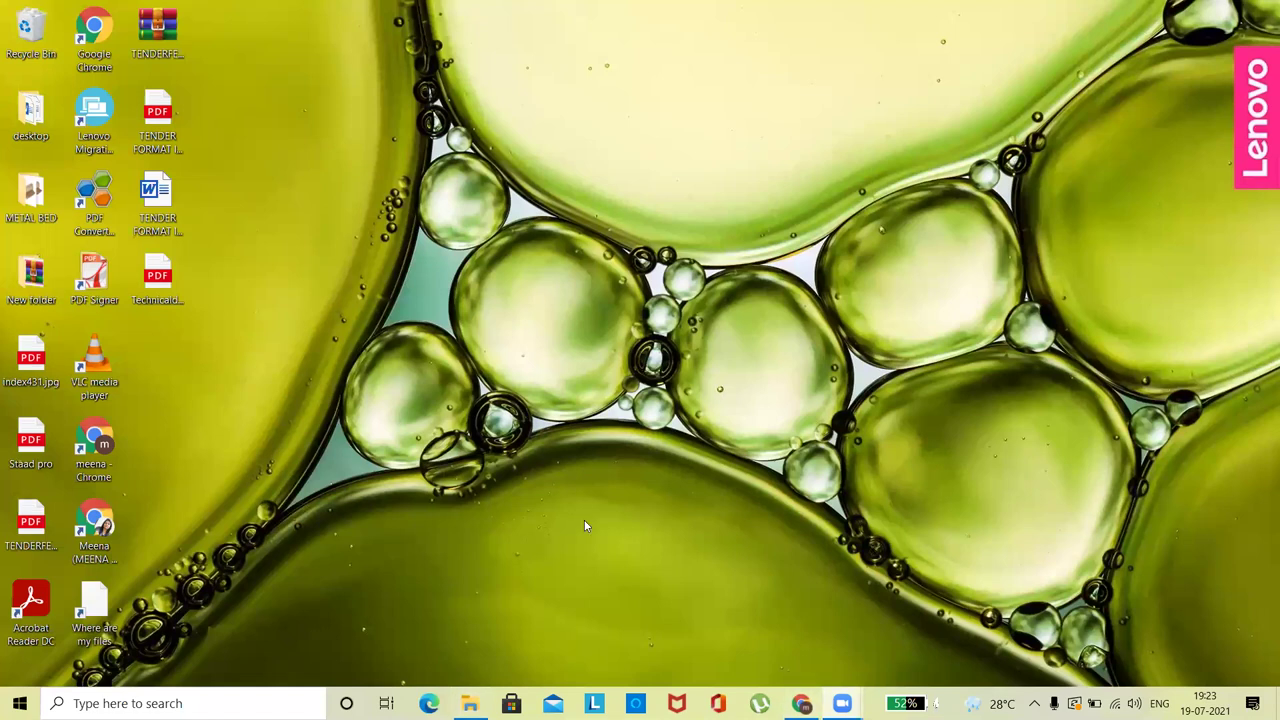
- Add the Technicaldocuments PDF to a new Technicaldocuments.rar archive on the desktop
left_click(170, 132)
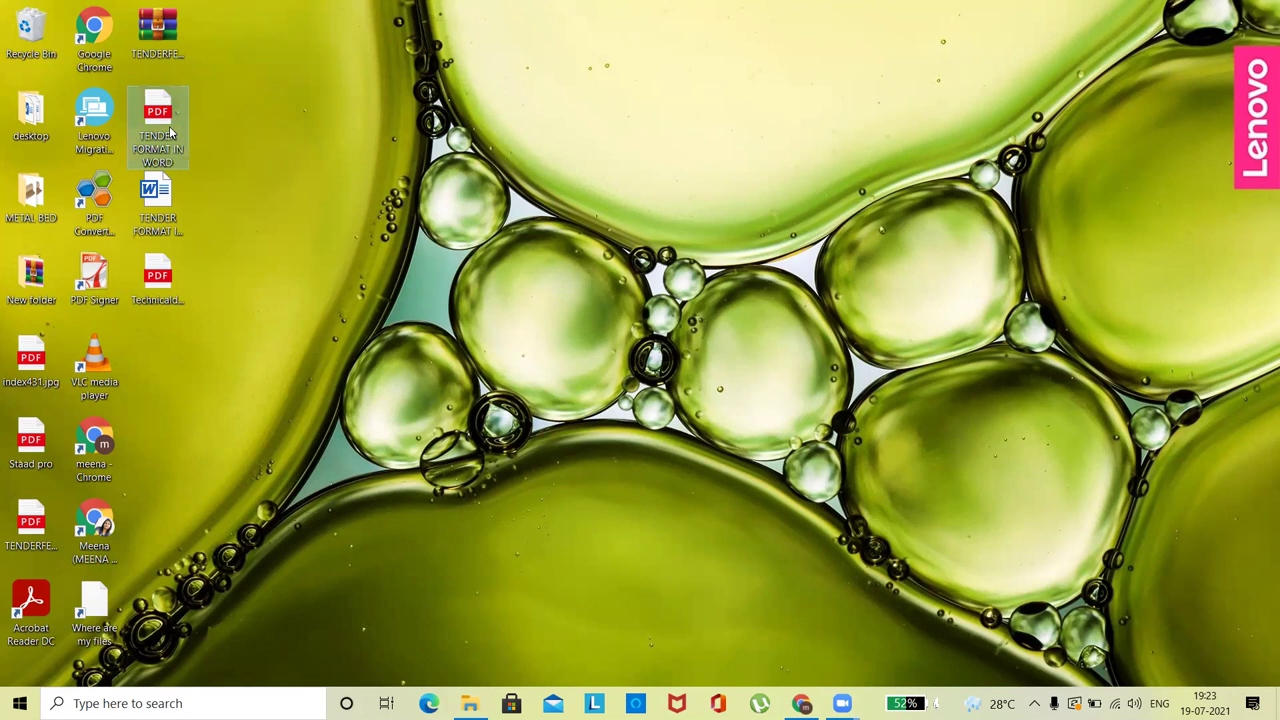
left_click(158, 290)
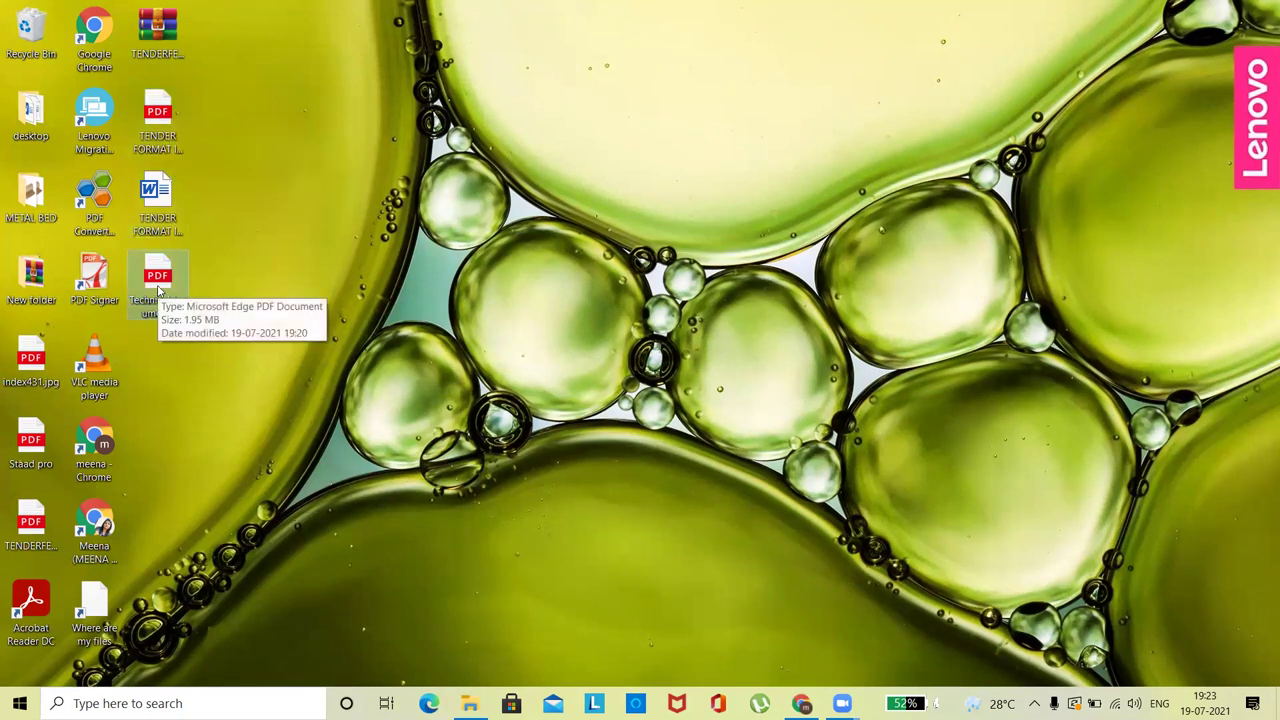
right_click(158, 290)
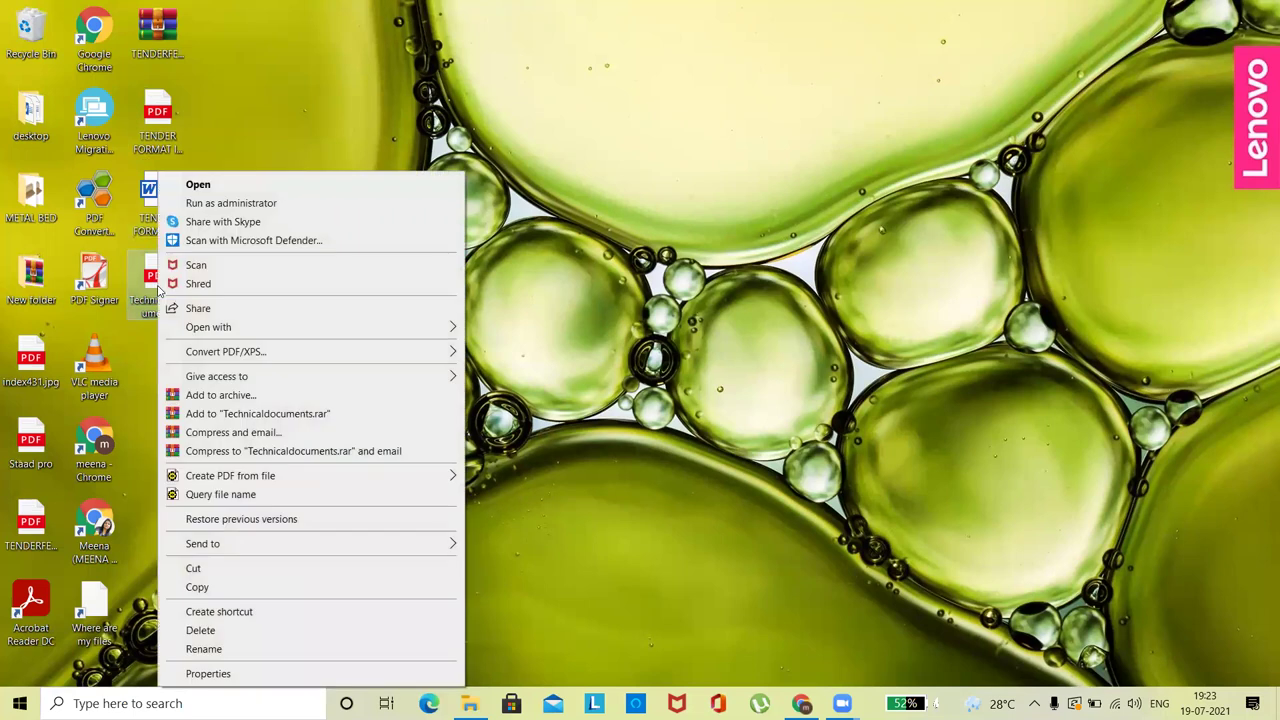
left_click(230, 415)
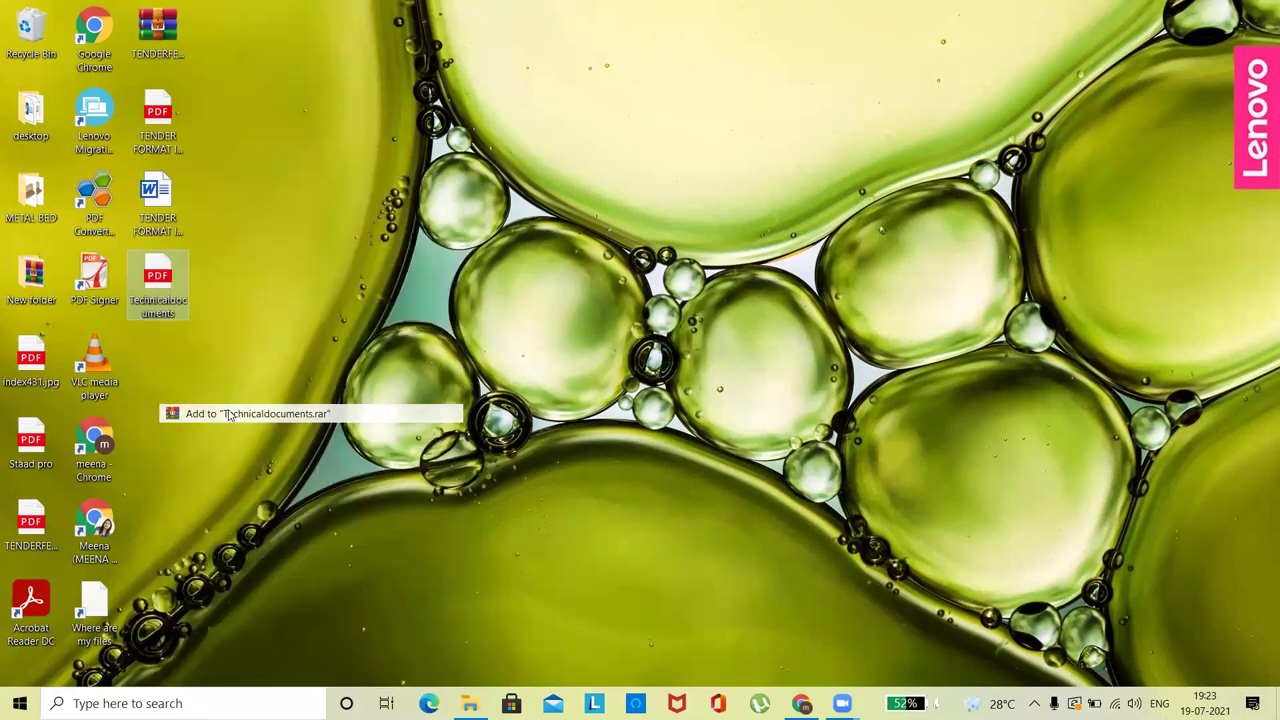
left_click(177, 388)
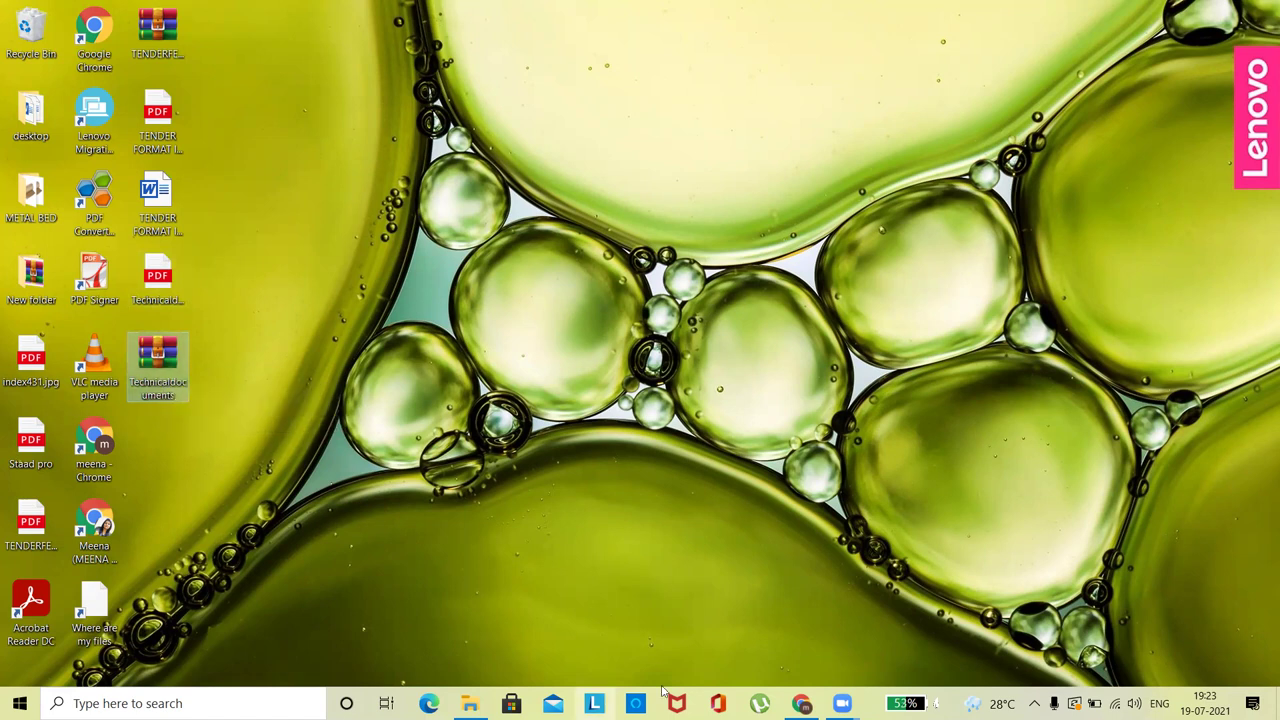
- Search for 'winrar' in a new Chrome tab
left_click(801, 703)
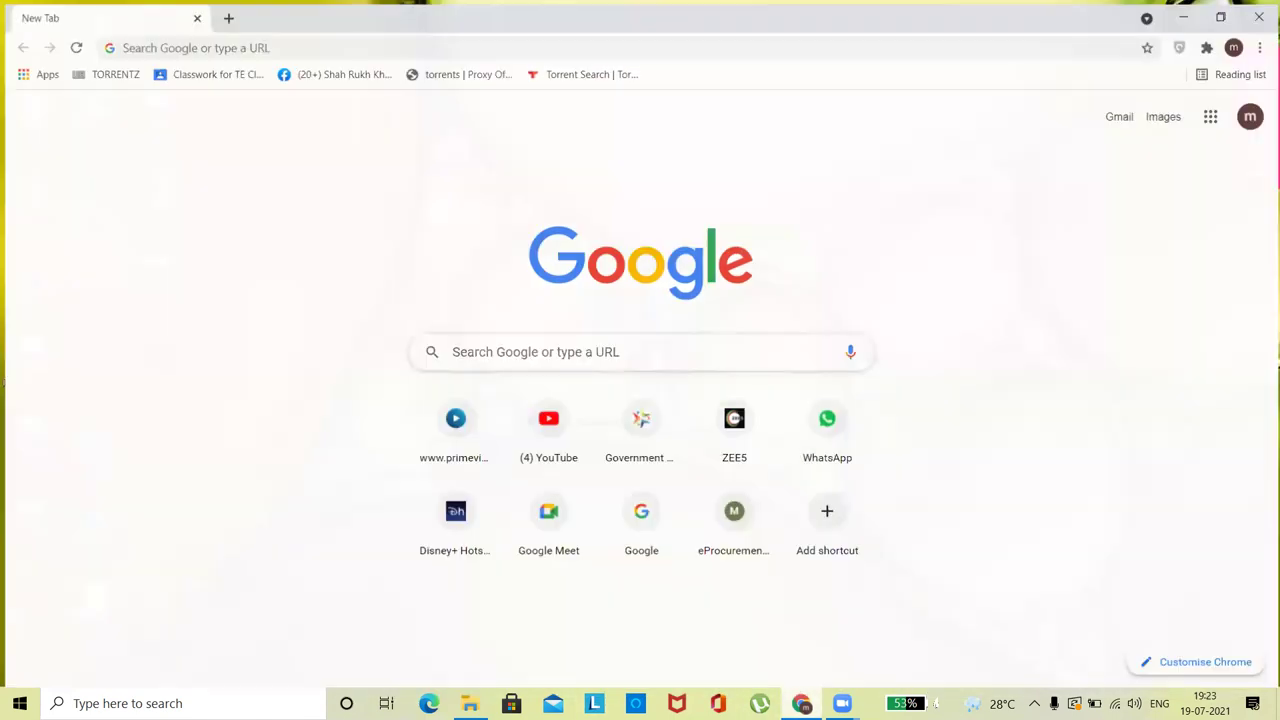
left_click(236, 44)
type("winra")
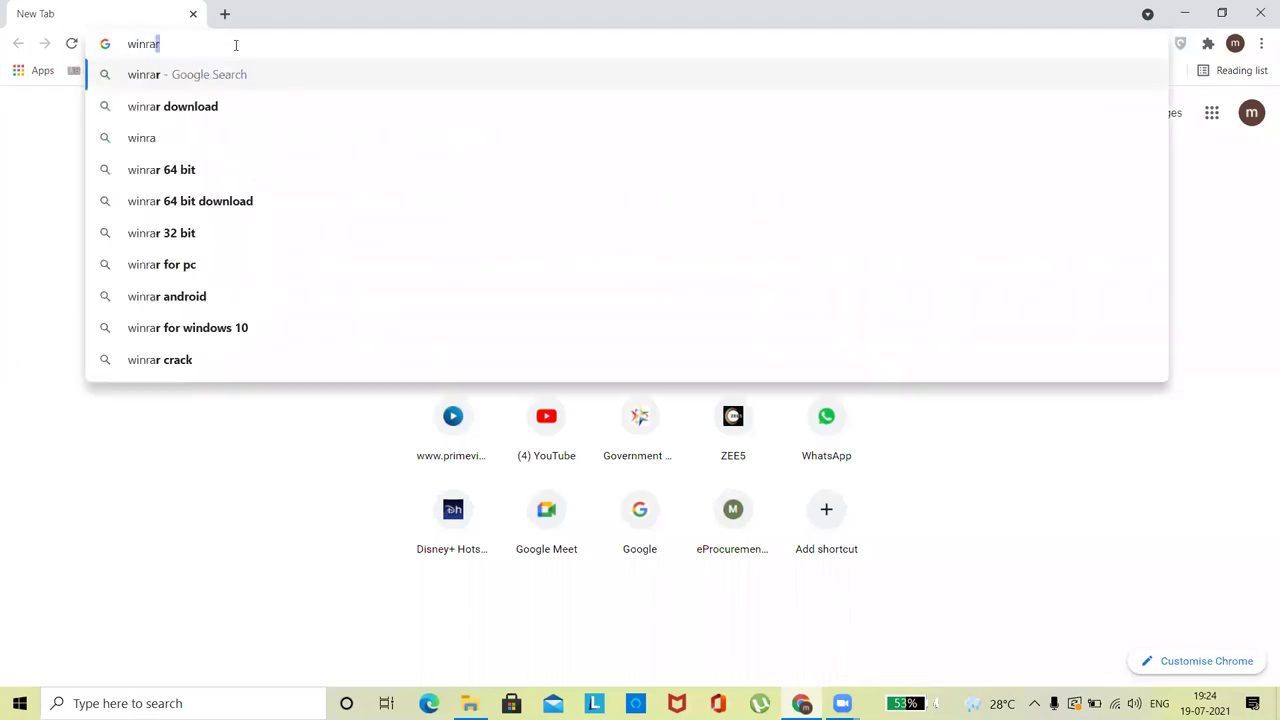
key("Return")
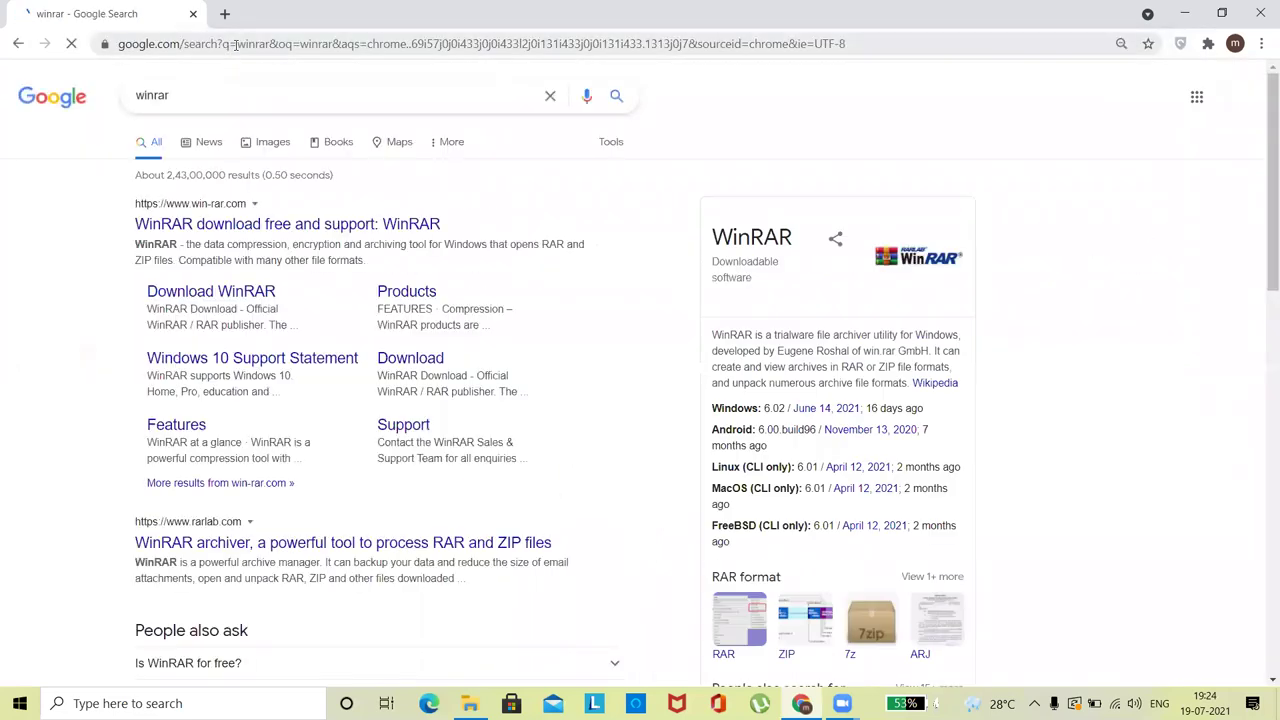
- Minimize Chrome and open, then dismiss, the Technicaldocuments file's context menu
left_click(1261, 11)
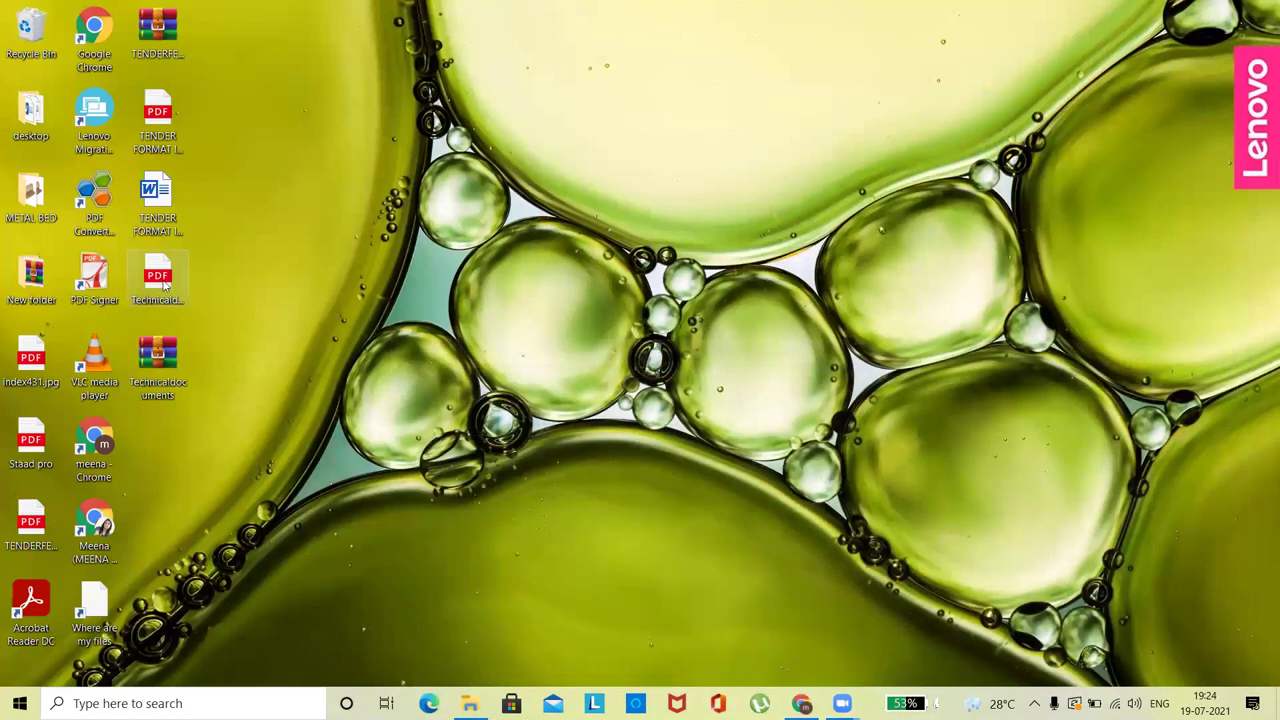
right_click(159, 281)
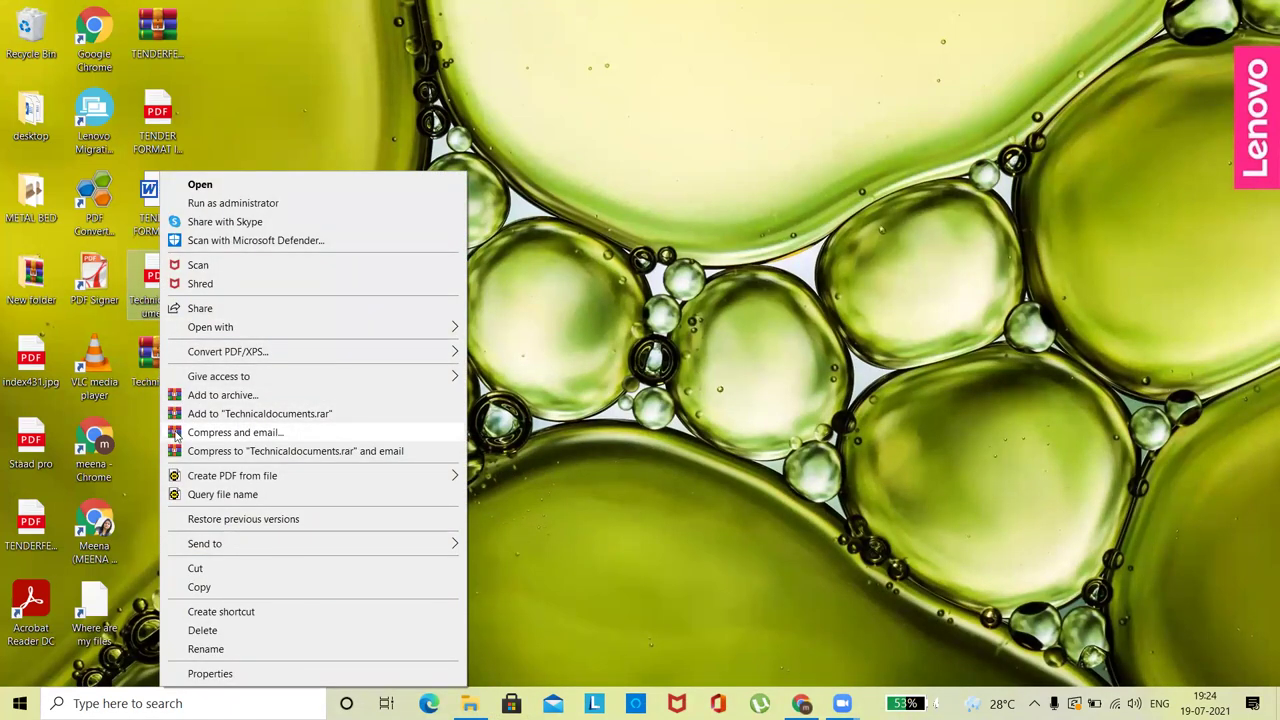
left_click(717, 345)
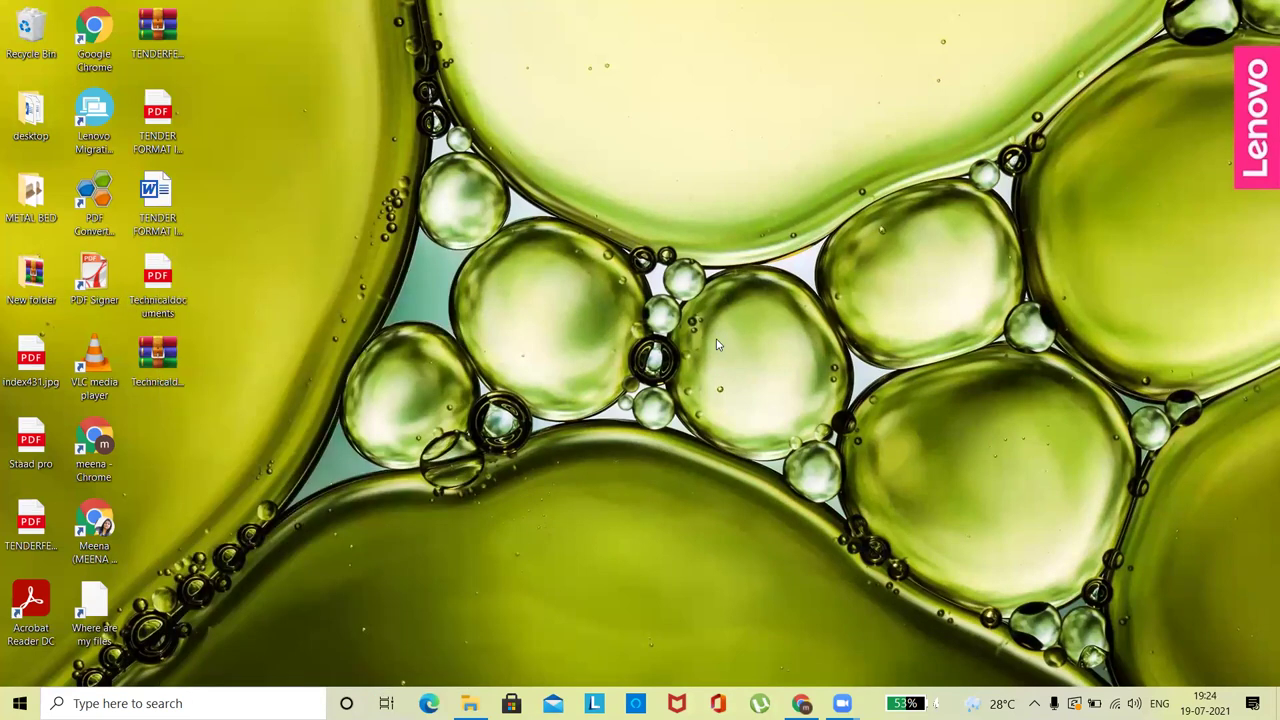
- Return to Chrome, open win-rar.com's Download WinRAR page, scroll it, and minimize Chrome
left_click(802, 703)
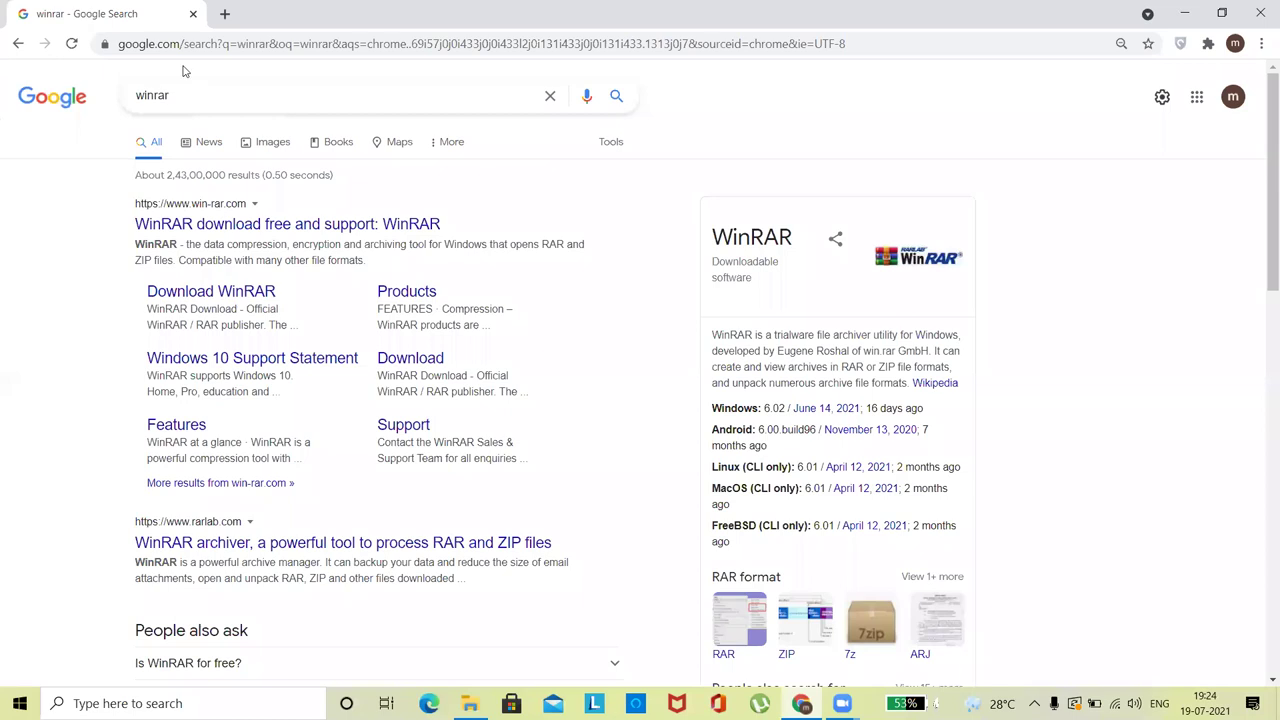
left_click(189, 95)
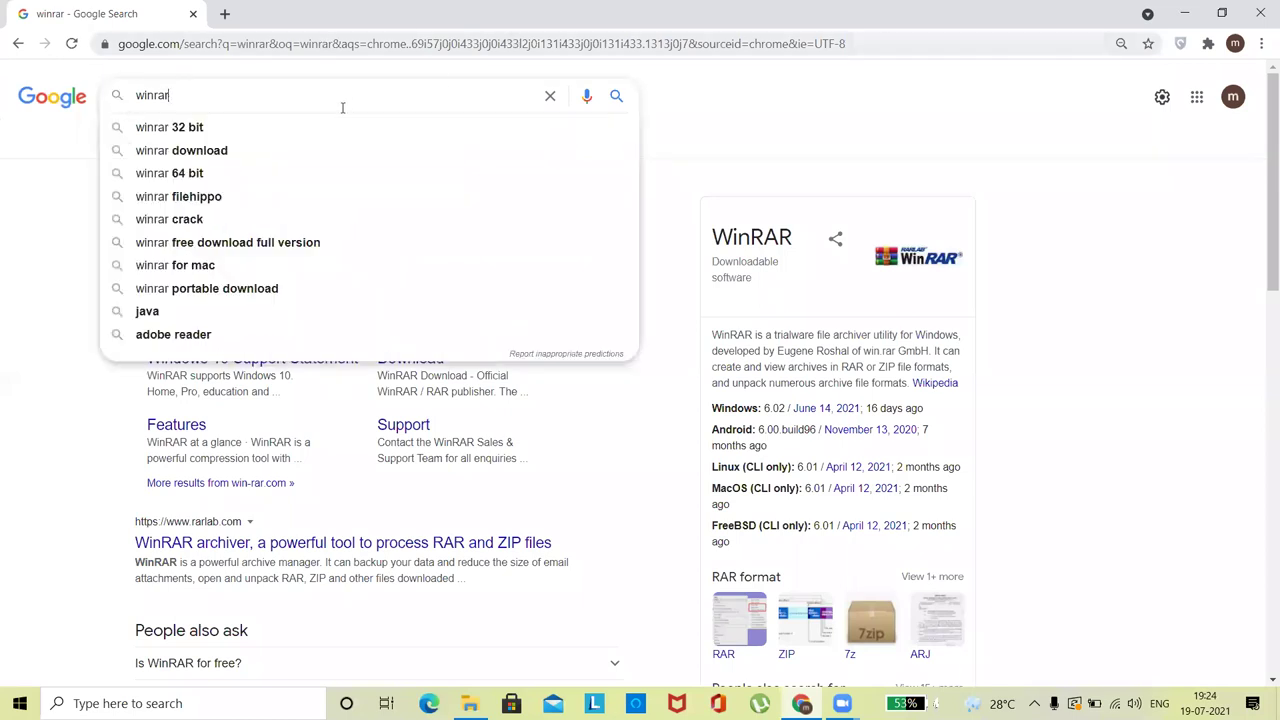
left_click(668, 112)
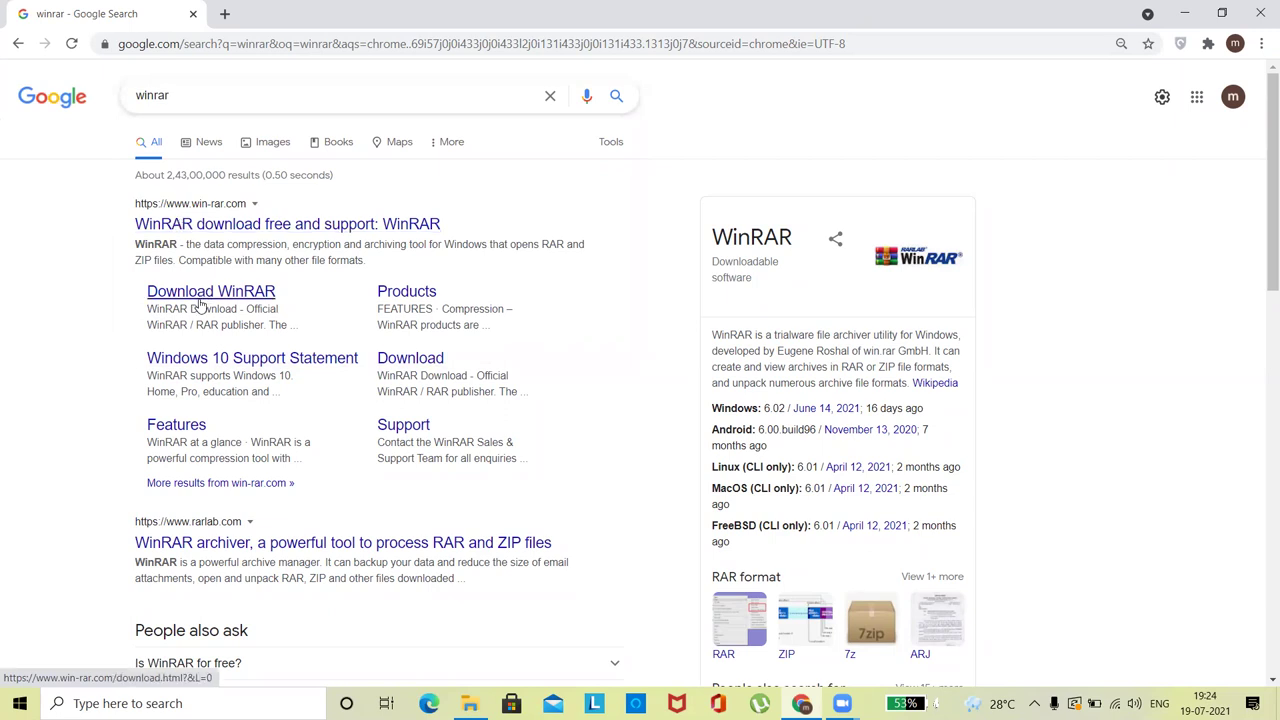
left_click(196, 305)
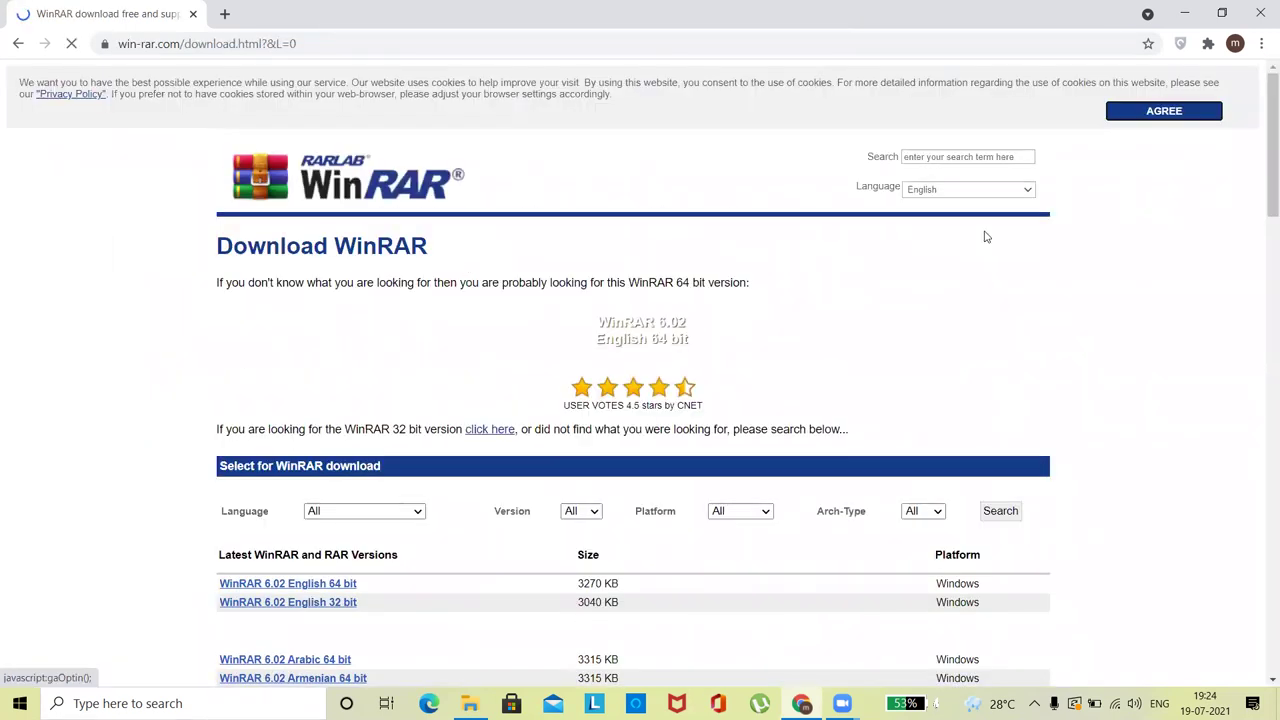
scroll(1262, 233, "down", 3)
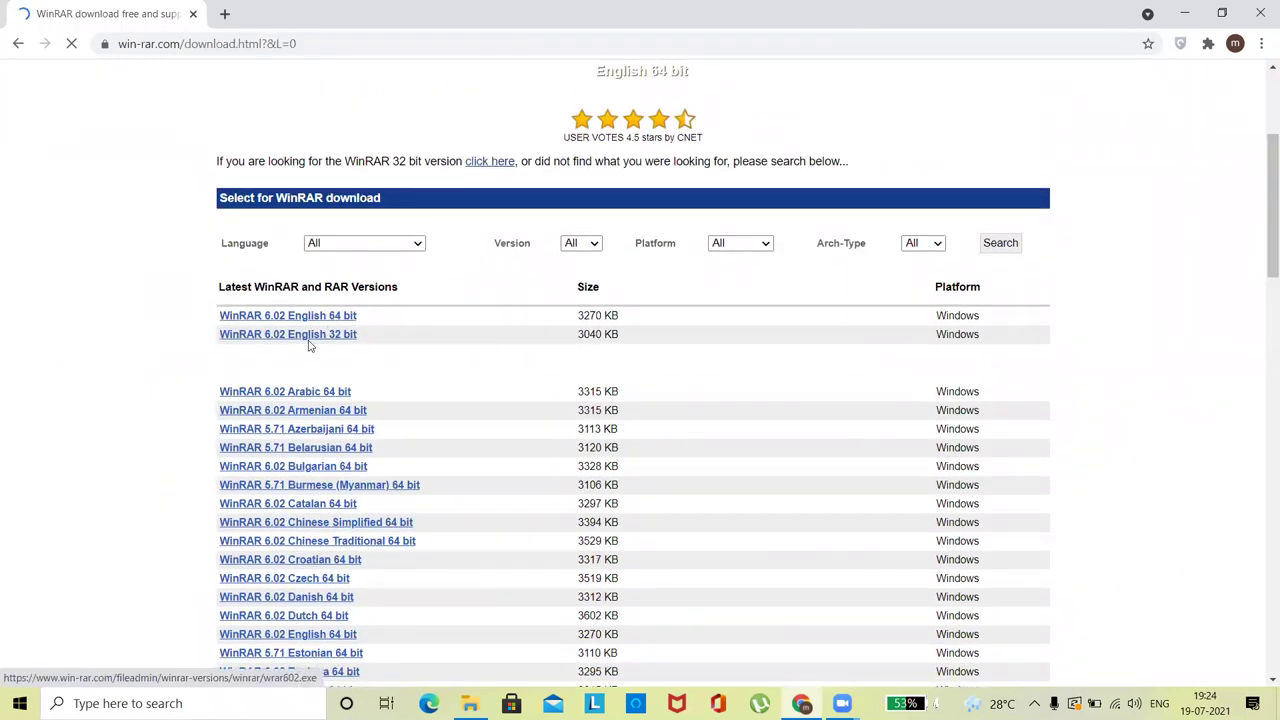
left_click(1186, 14)
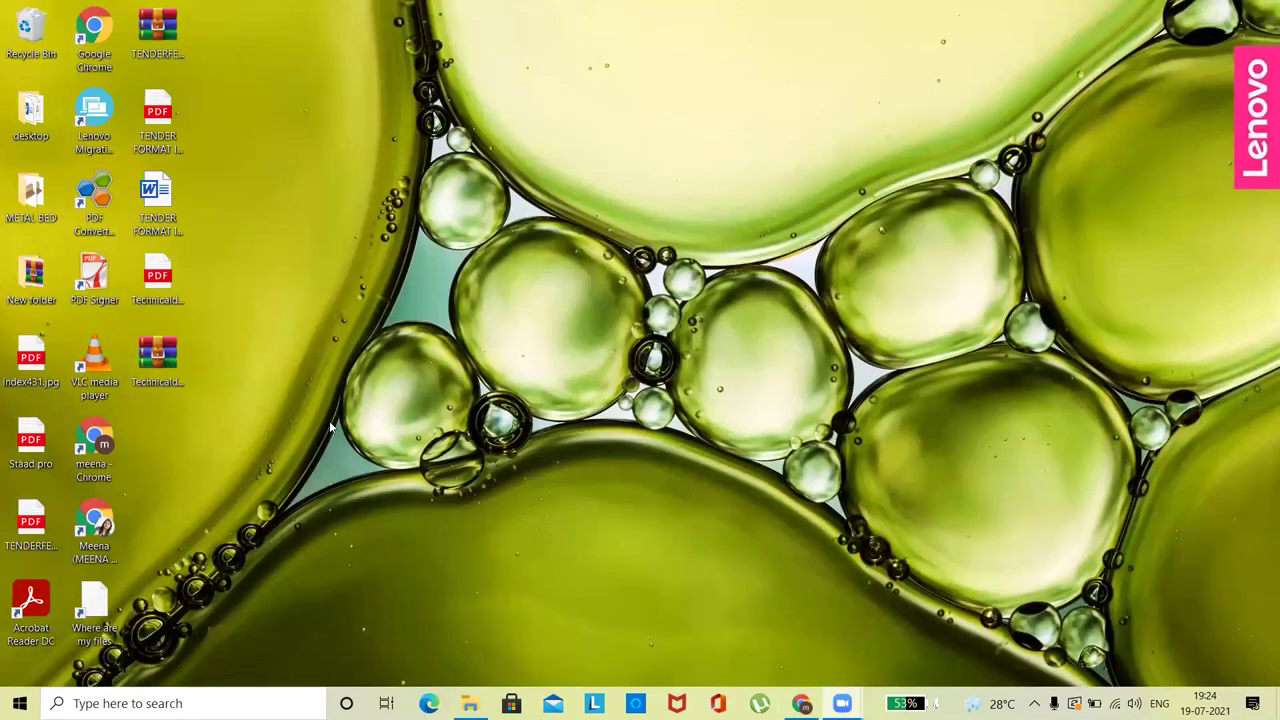
- Confirm a 64-bit system type in This PC's Properties, close Settings, and return to Chrome
left_click(469, 703)
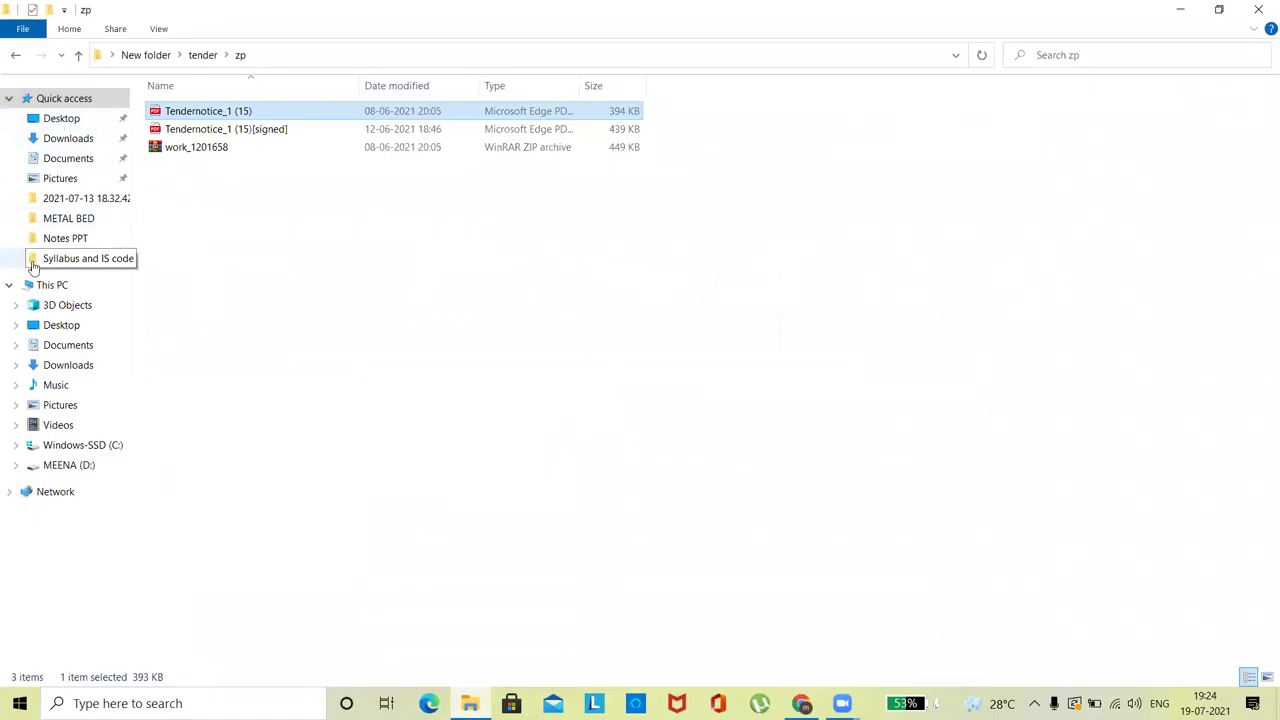
right_click(55, 291)
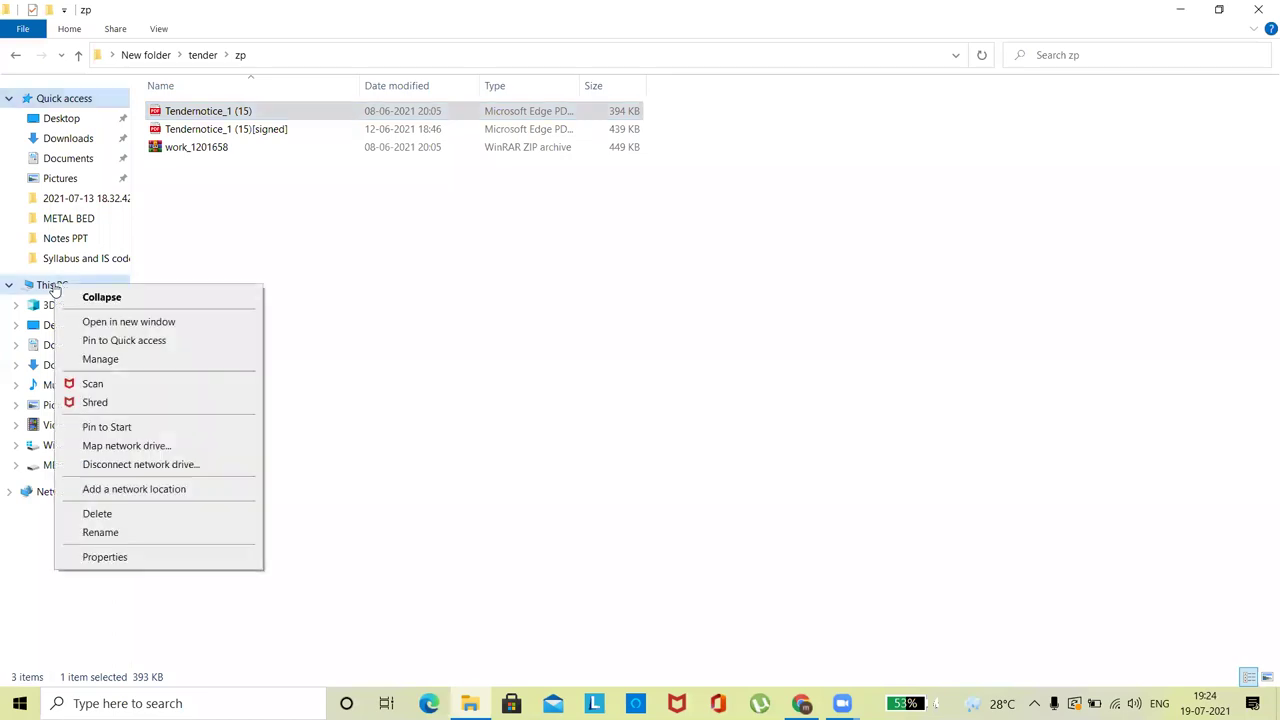
left_click(107, 561)
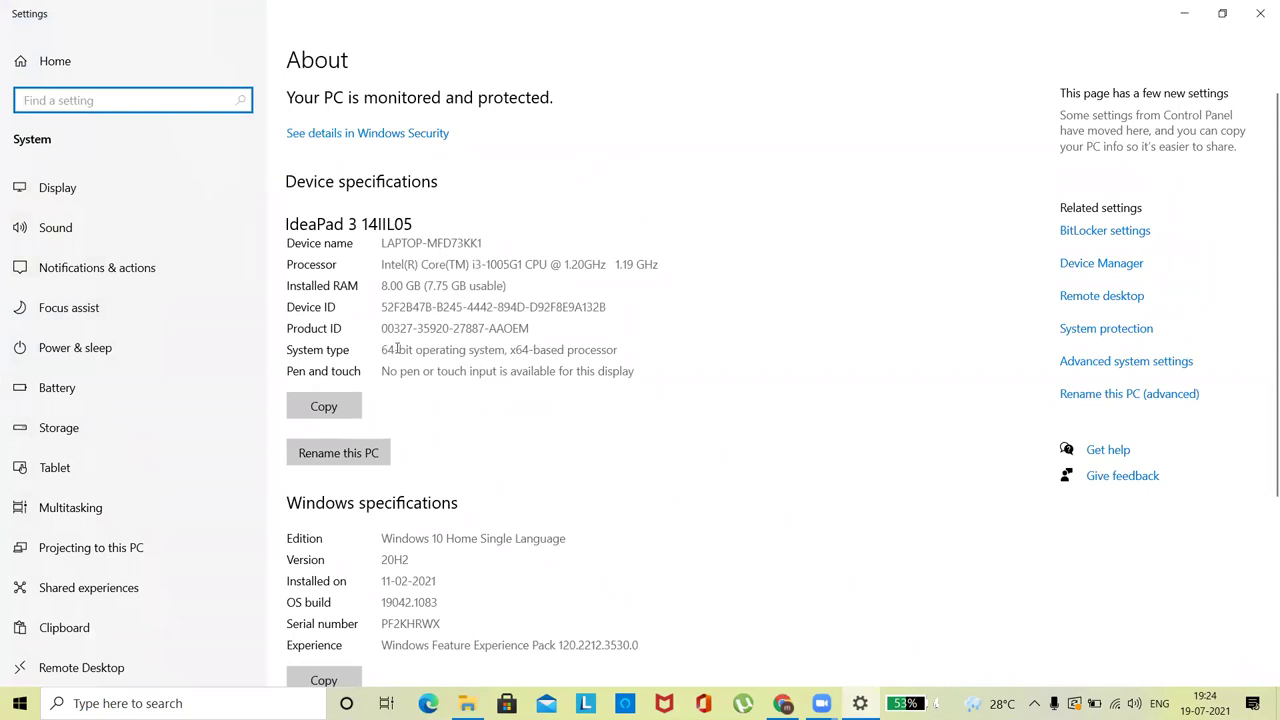
left_click_drag(390, 350, 427, 328)
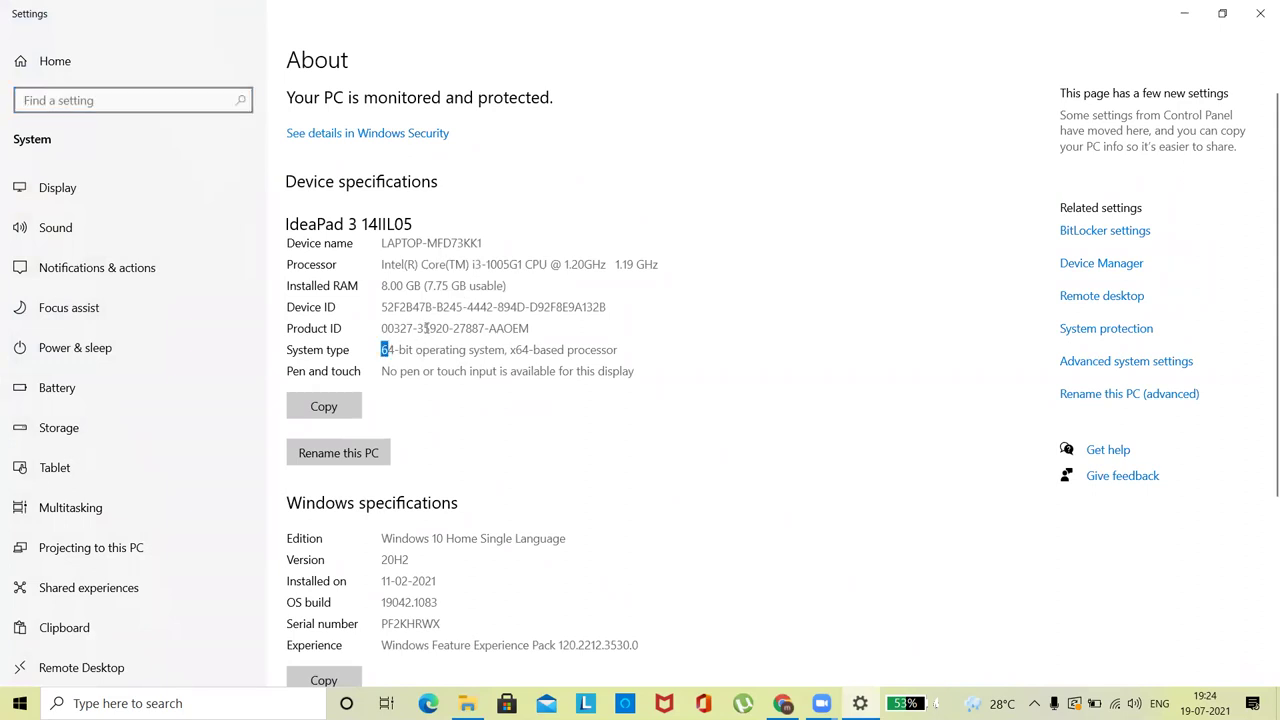
left_click(1260, 13)
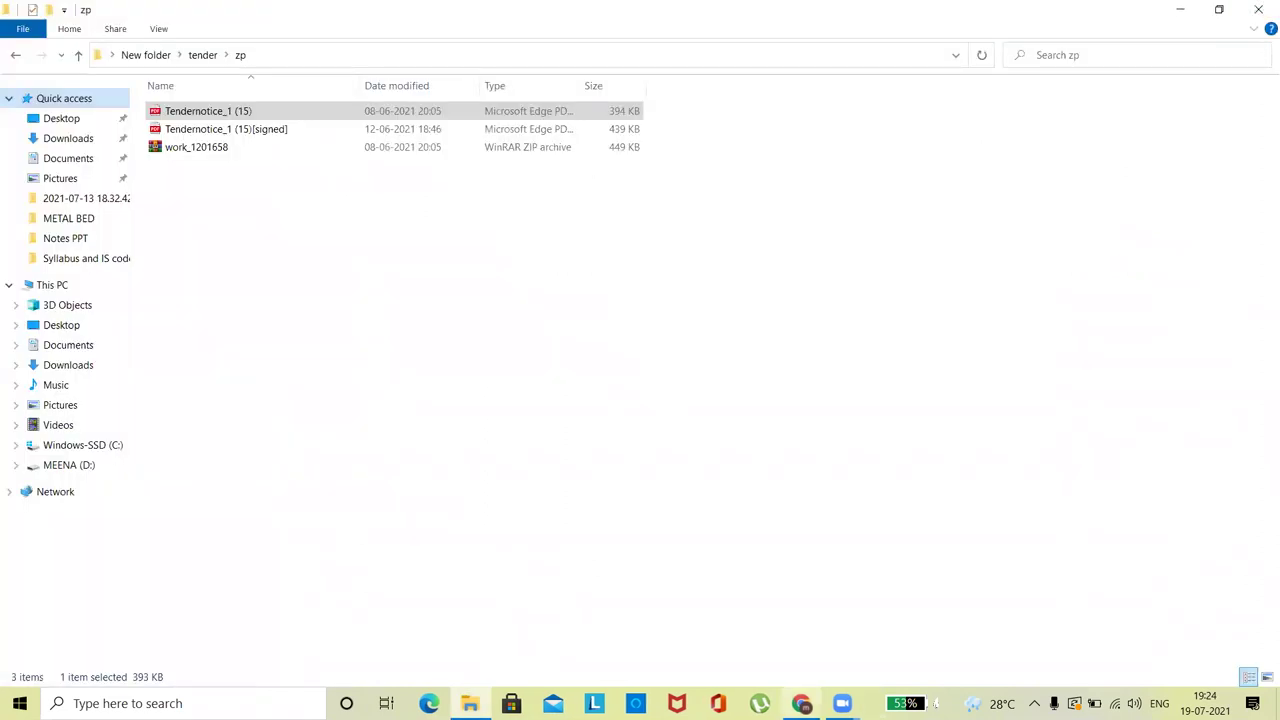
left_click(802, 703)
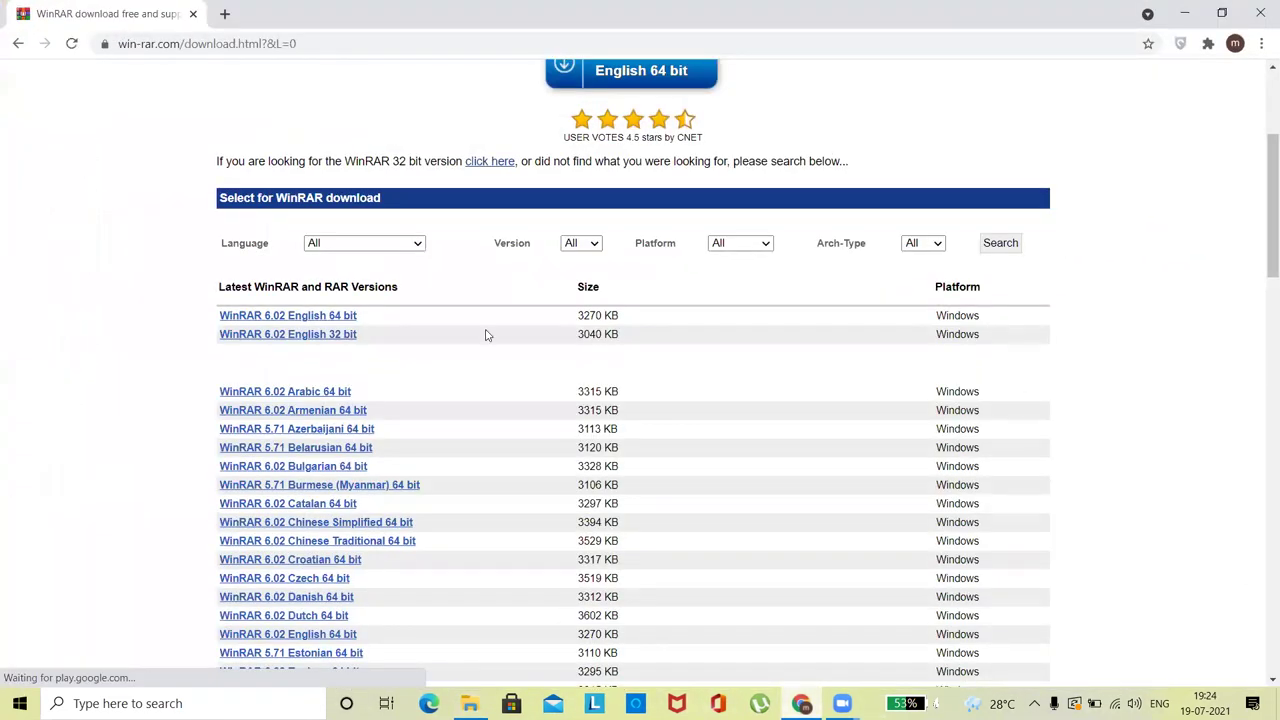
- Download winrar-x64-602.exe (6.02 English 64 bit), check it on the Downloads page, and minimize Chrome
left_click(322, 317)
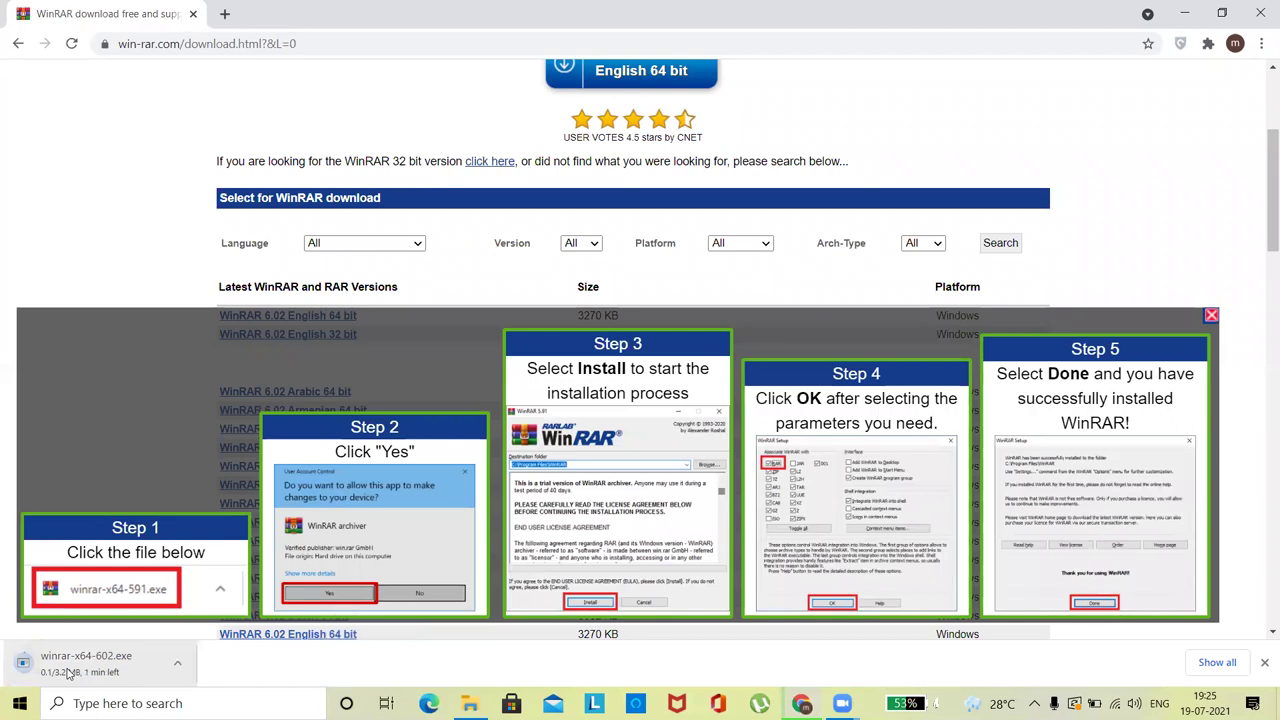
left_click(1217, 662)
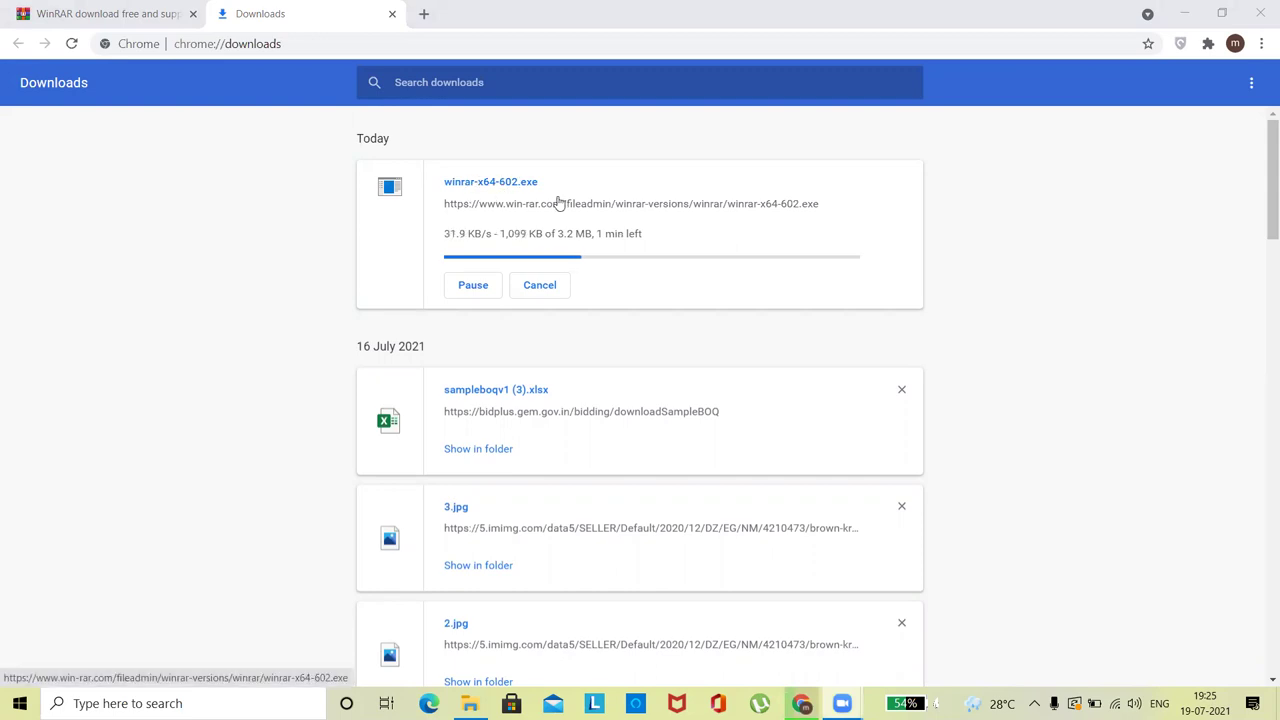
left_click(1183, 17)
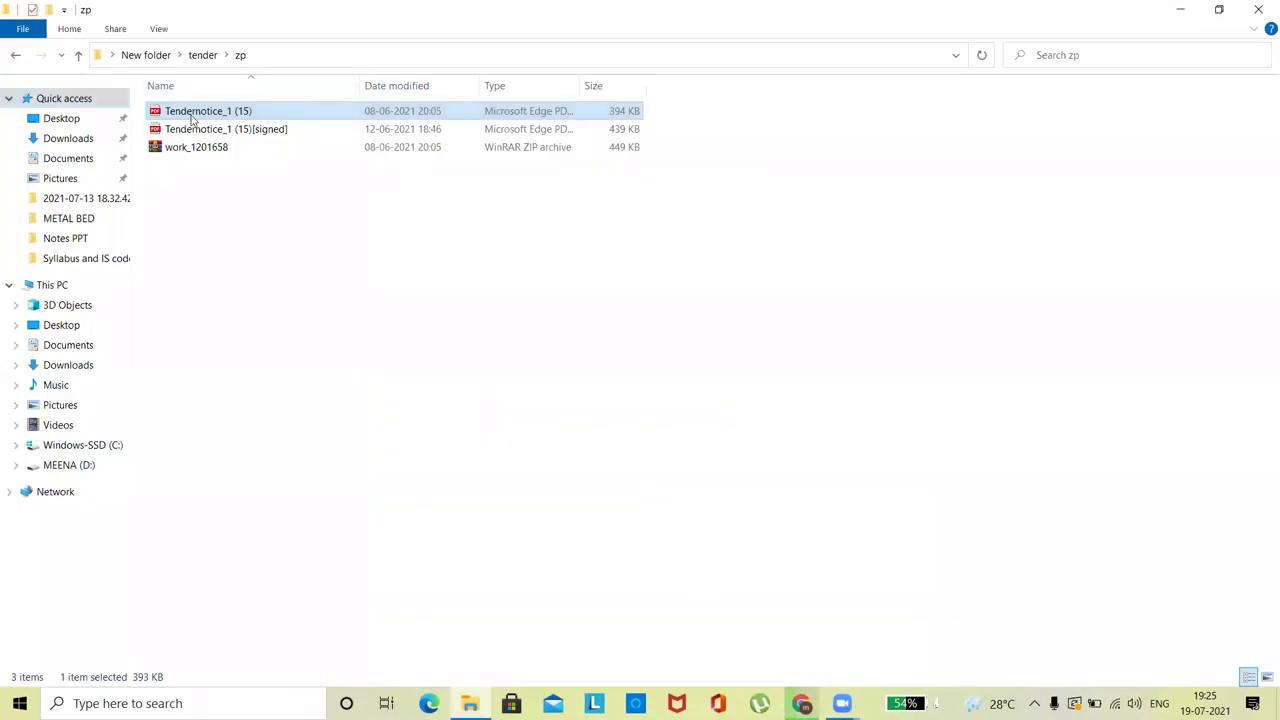
- Review Tendernotice_1 (15)'s right-click options, then dismiss the menu and clear the selection
right_click(191, 117)
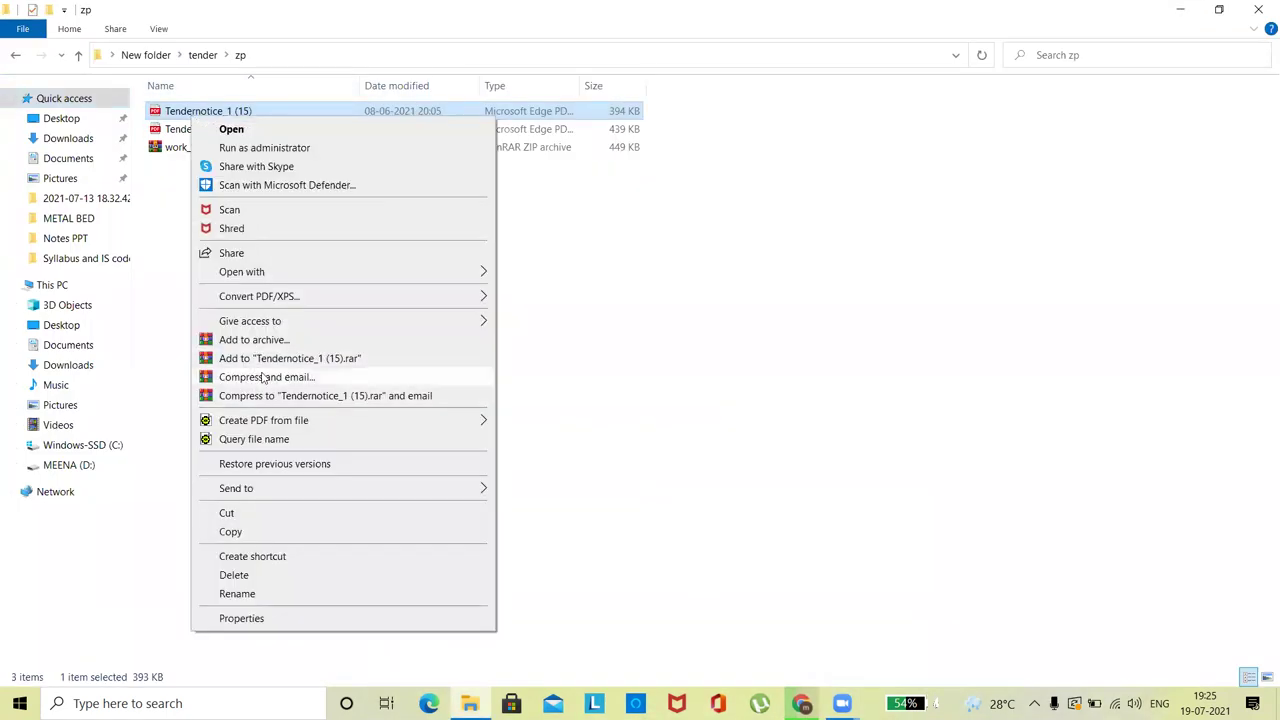
left_click(716, 318)
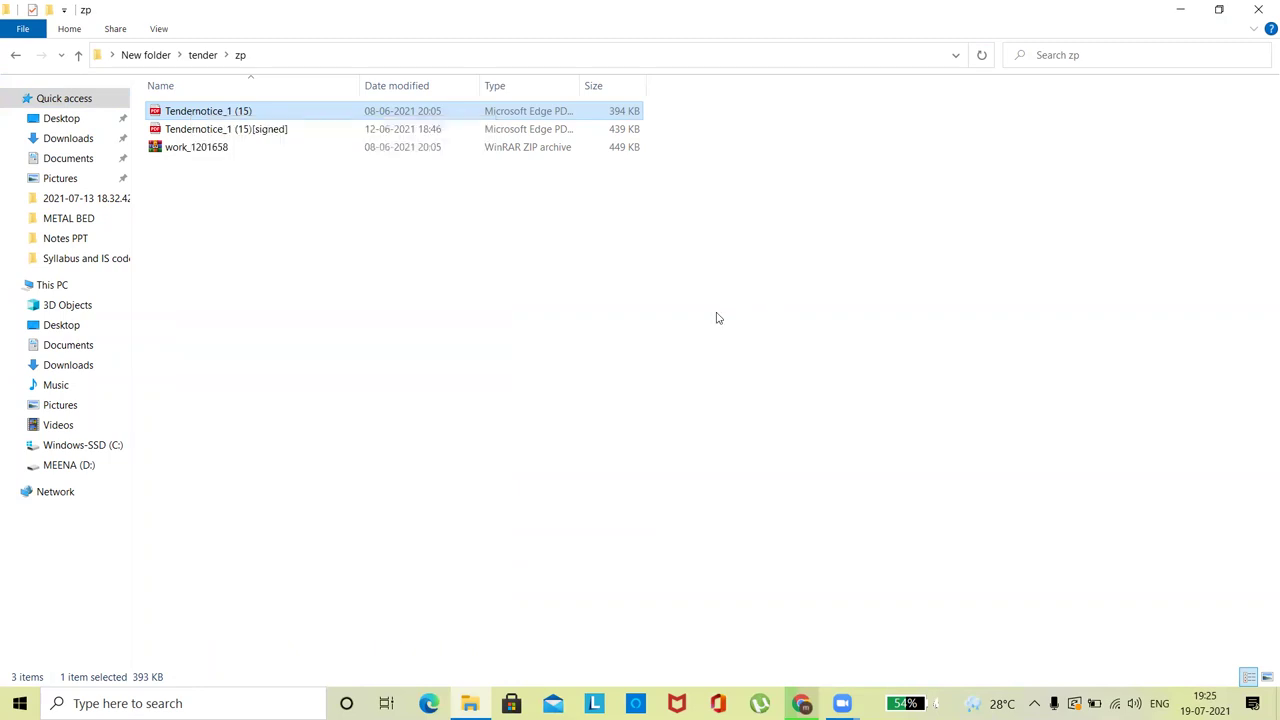
left_click(716, 318)
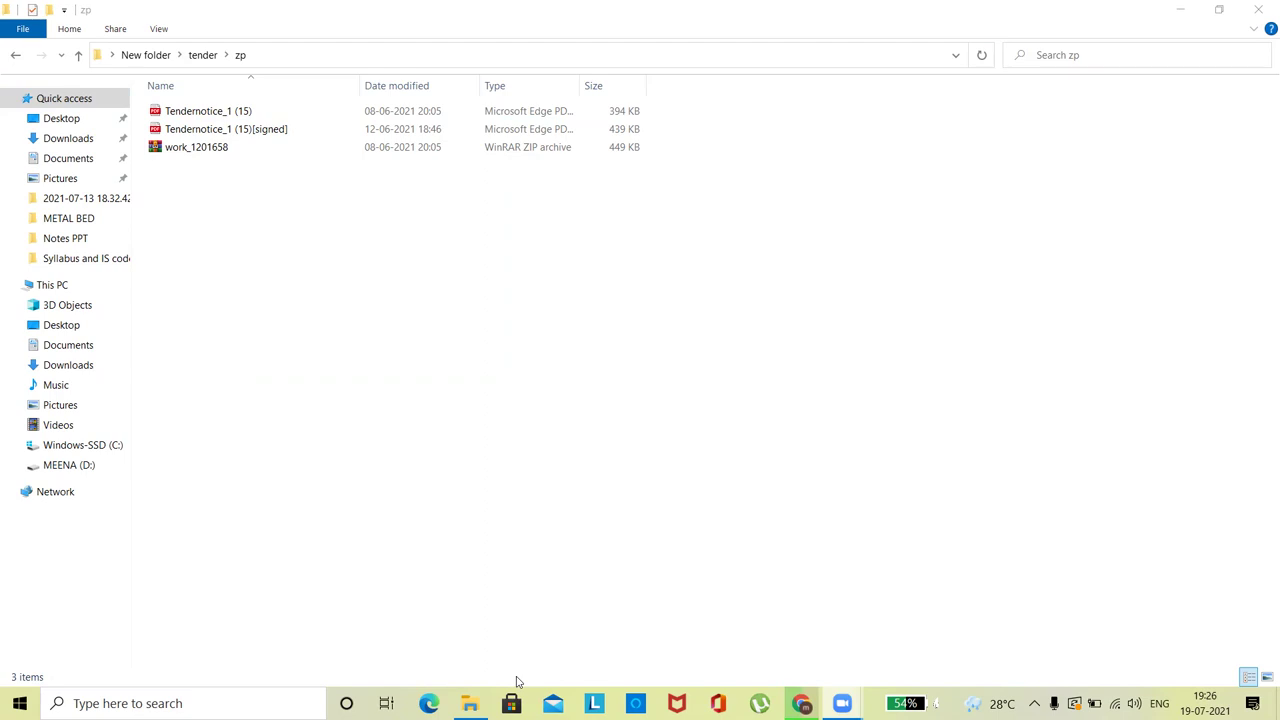
- Close the zp folder window and start PDF Signer 8.6 from its desktop shortcut
left_click(1258, 9)
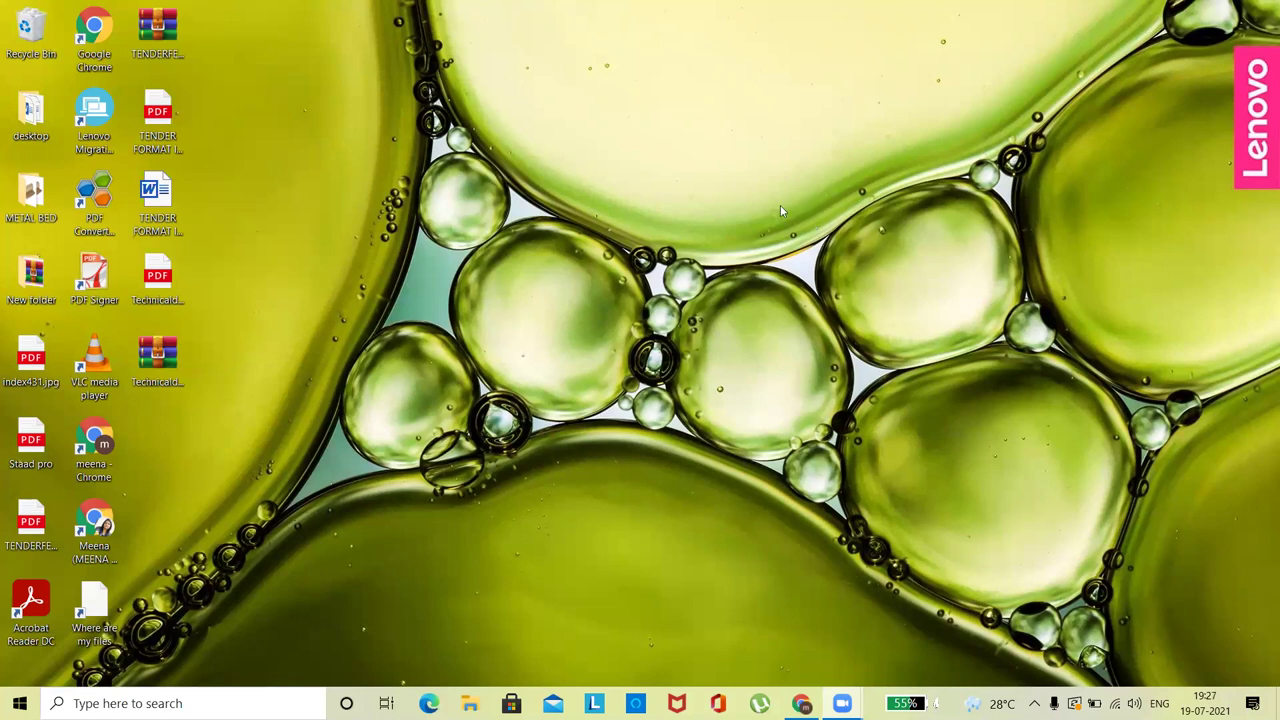
double_click(101, 285)
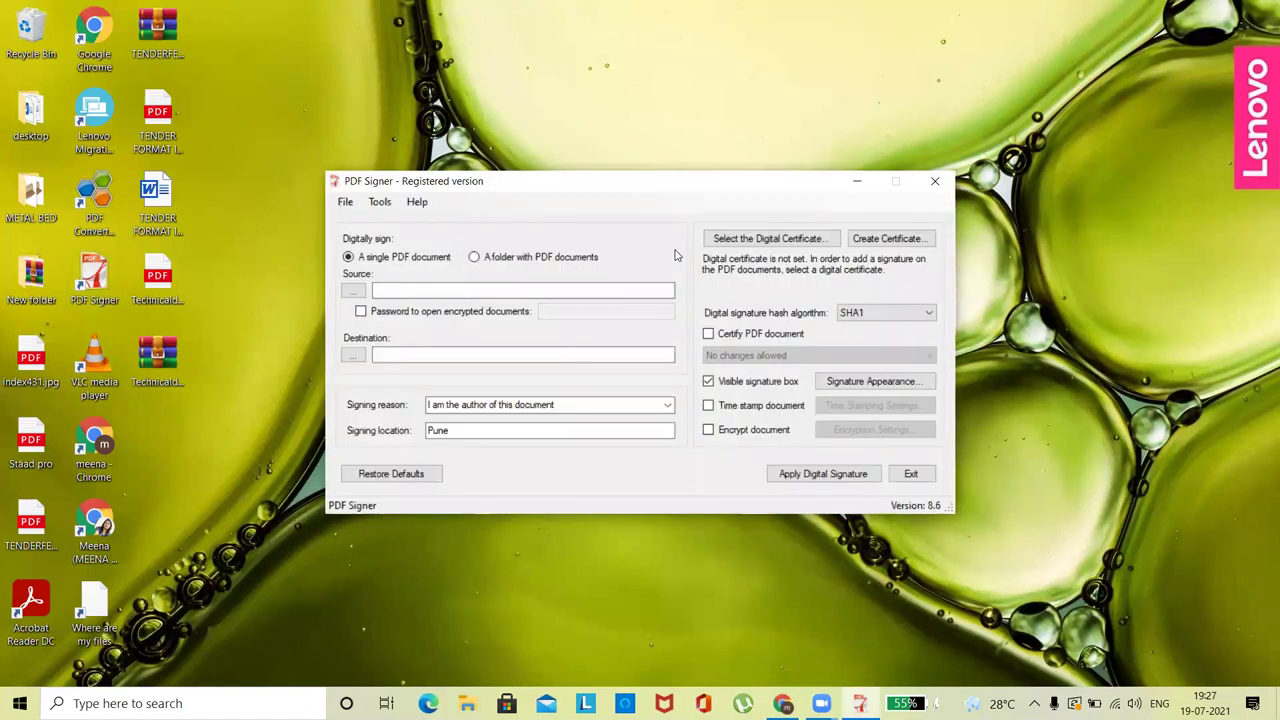
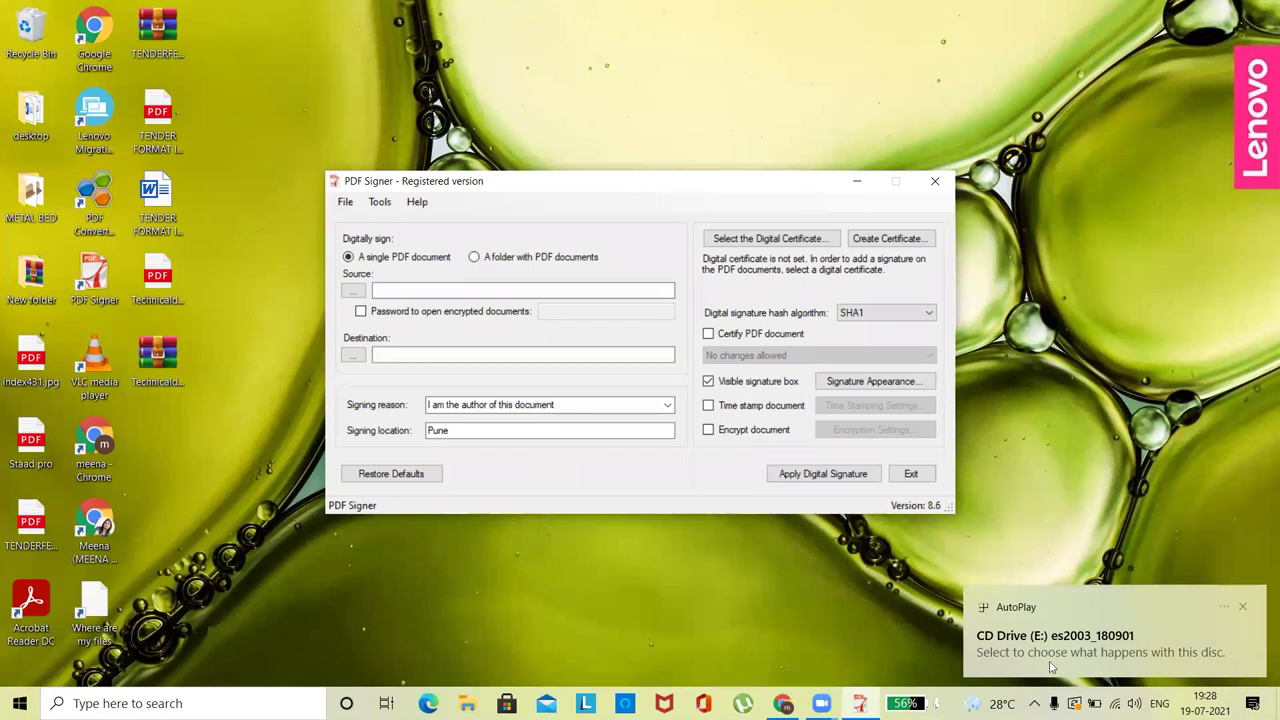
- Dismiss the token PIN prompt and launch HyperPKI ePass2003 Token Manager from Start search
left_click(814, 426)
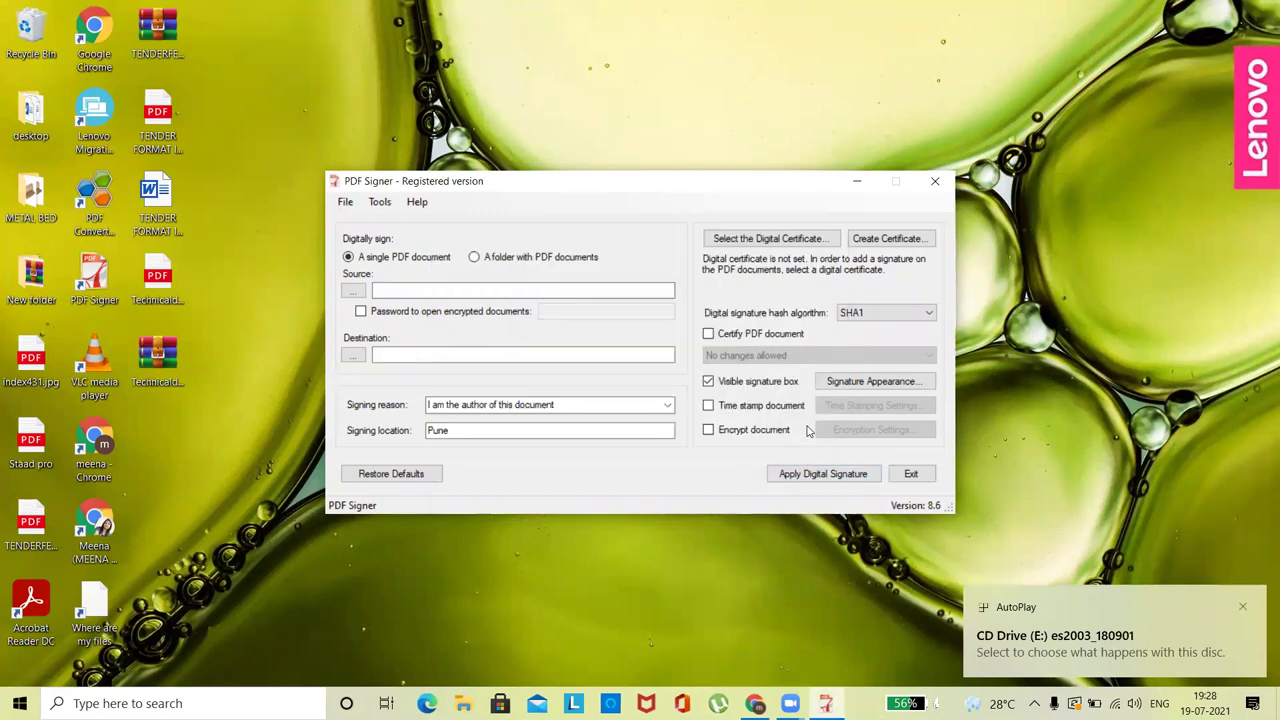
left_click(202, 700)
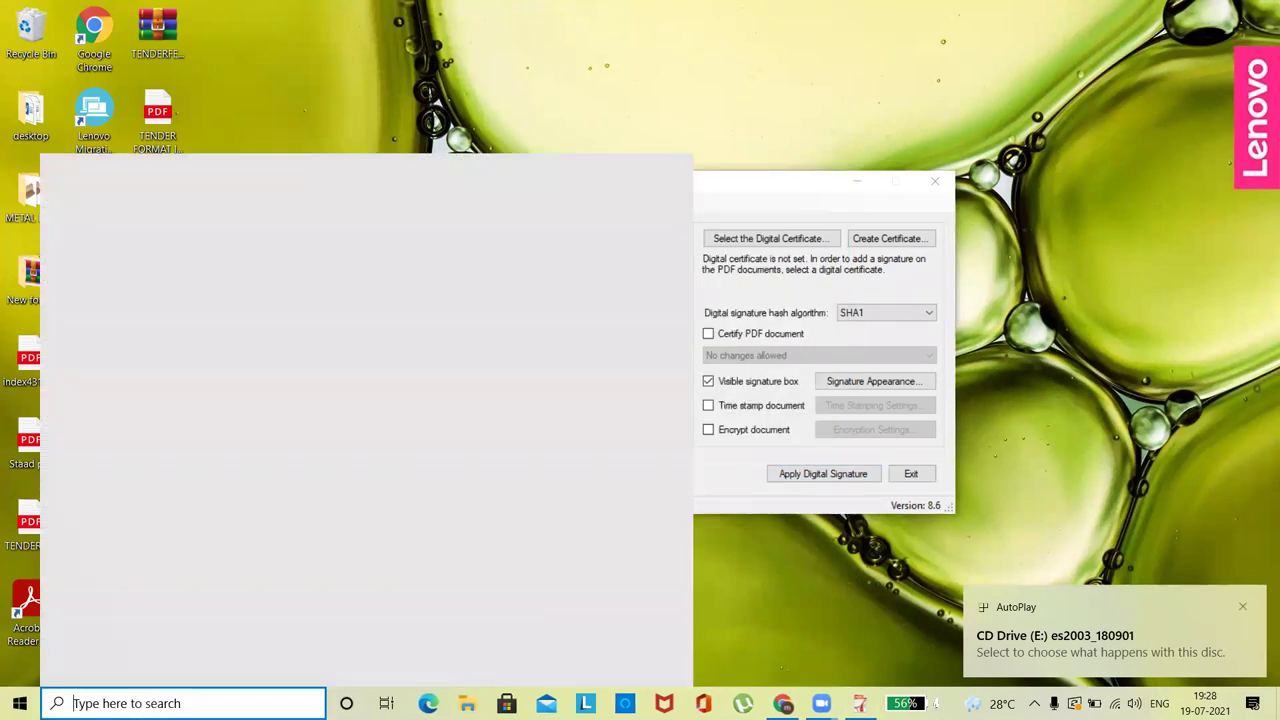
type("hype")
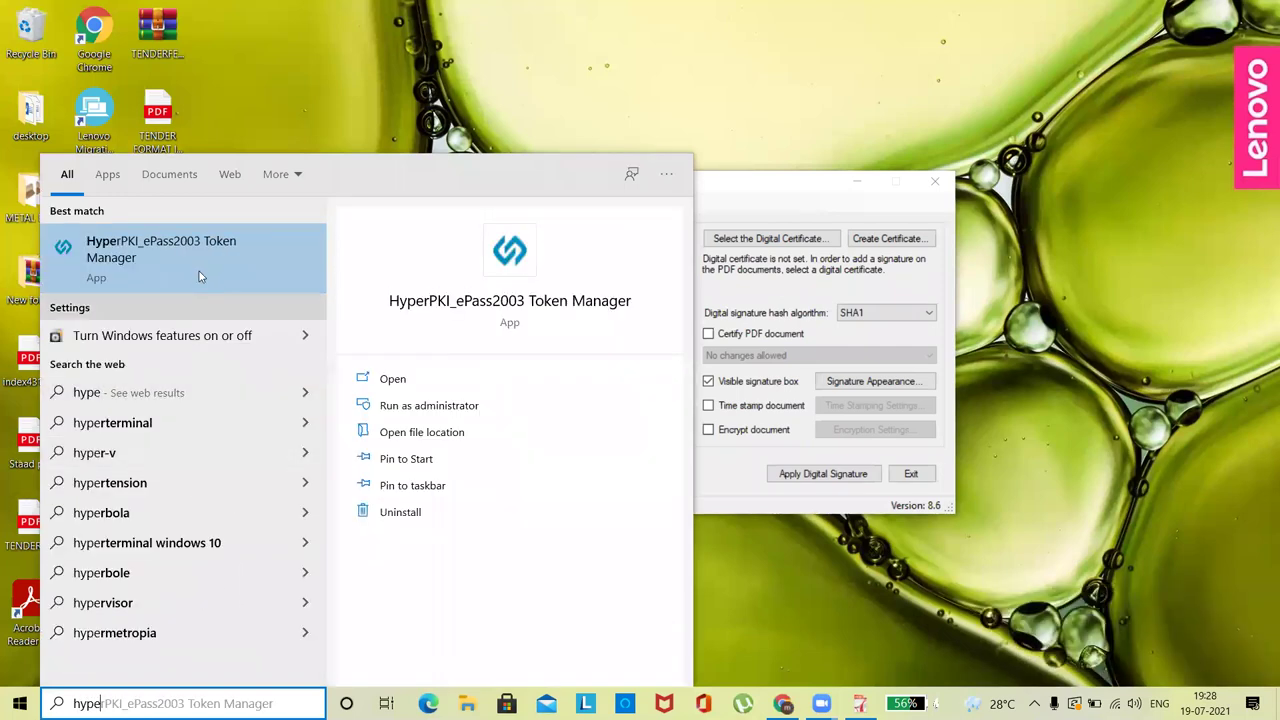
left_click(168, 258)
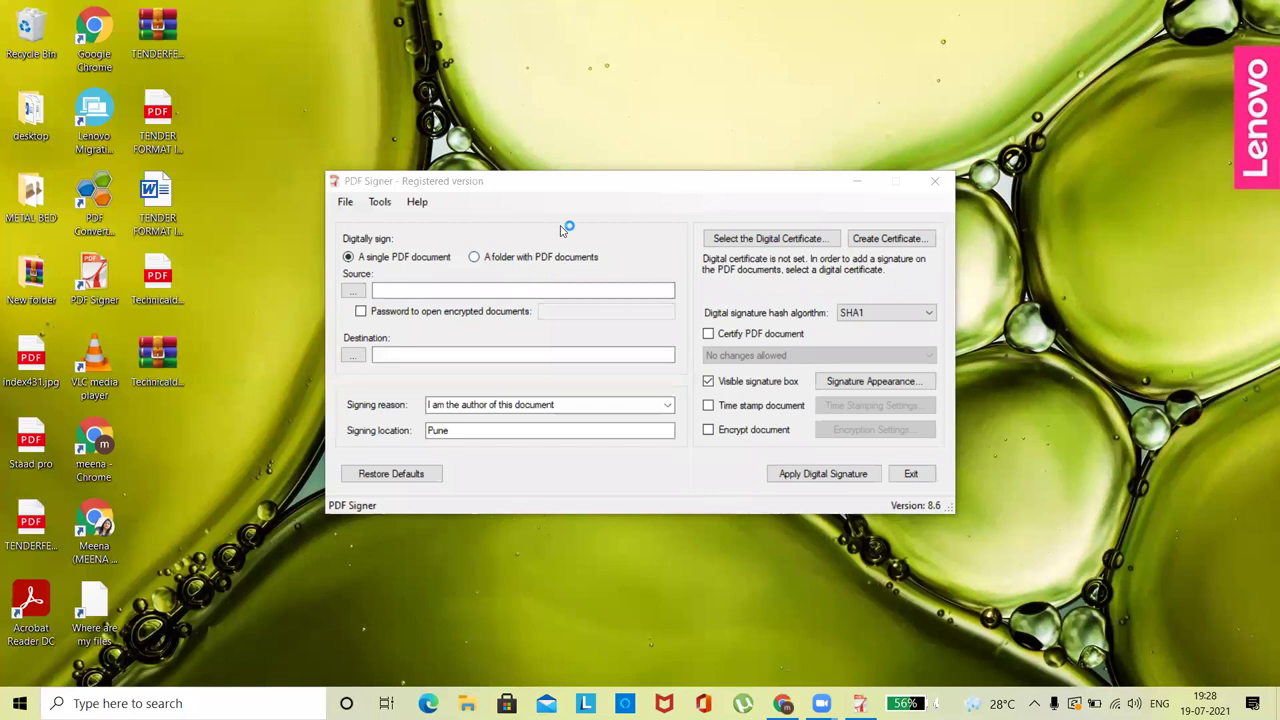
- Log in to the PUBLISHING token with the user PIN and view the first certificate's details
left_click(420, 181)
type("*******")
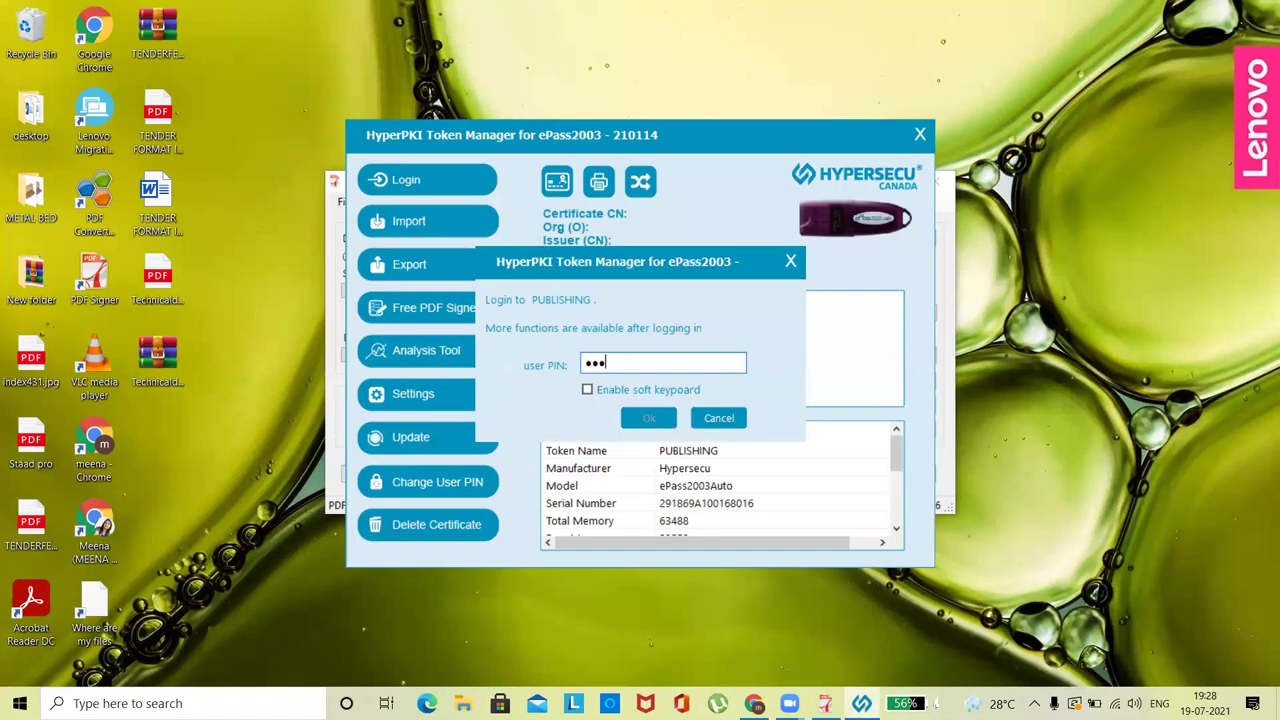
type("*")
key("Return")
left_click(659, 339)
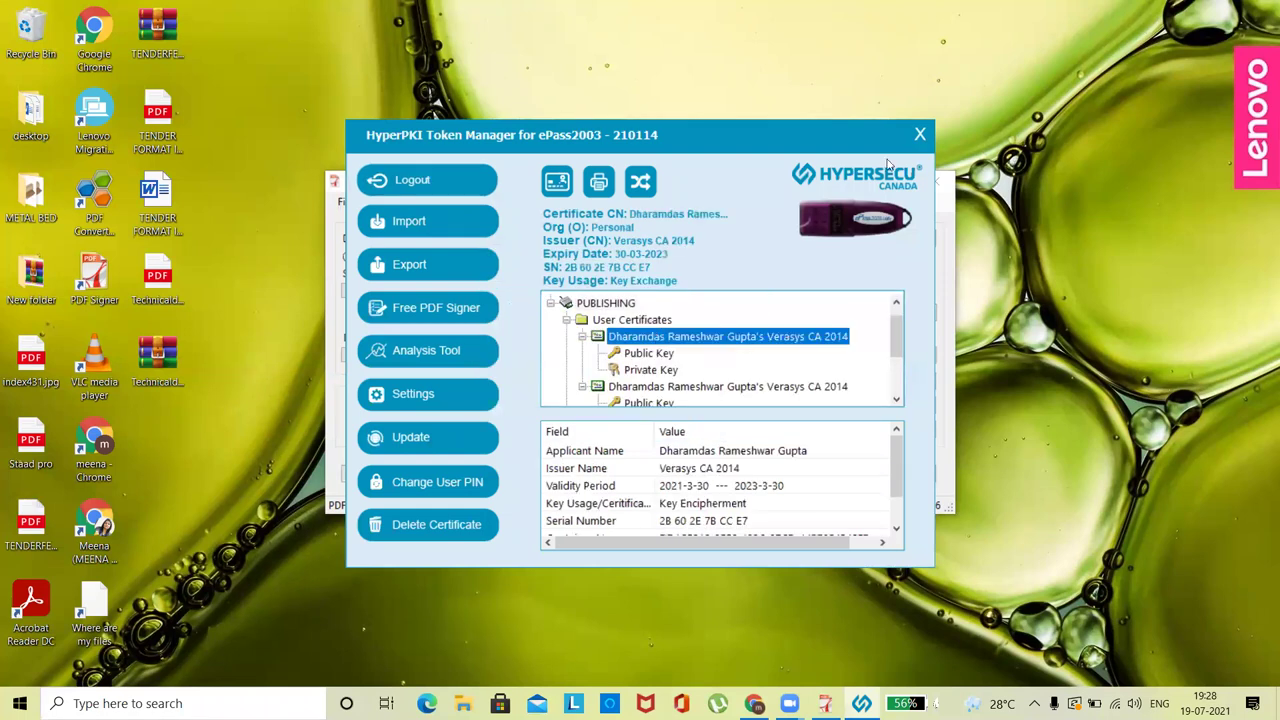
left_click(945, 205)
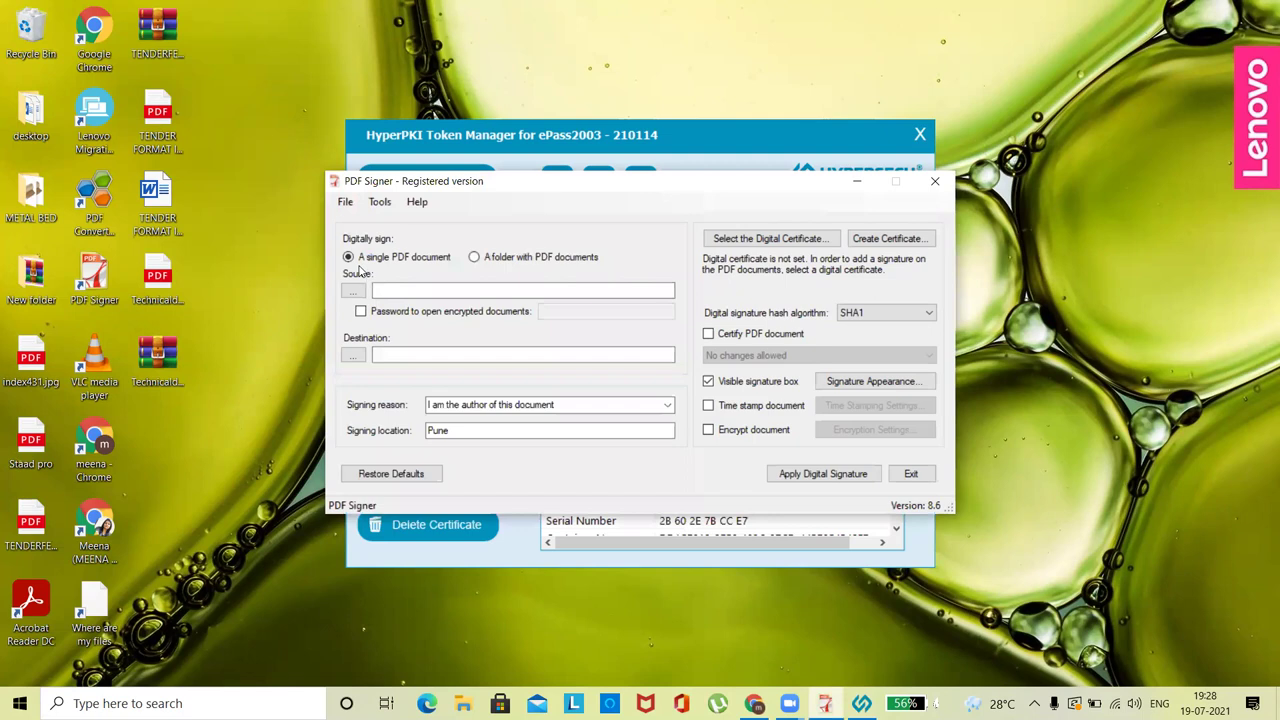
- Load Technicaldocuments.pdf from the Desktop as the source PDF in PDF Signer
left_click(170, 290)
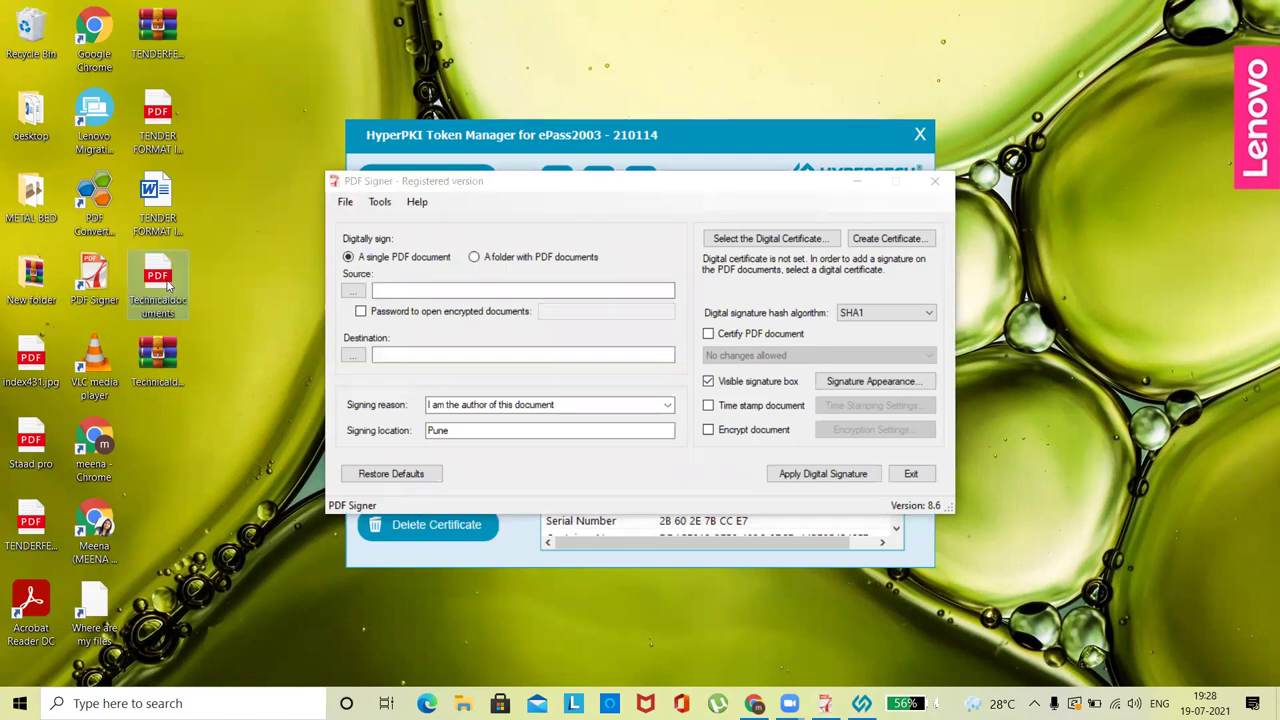
left_click(353, 290)
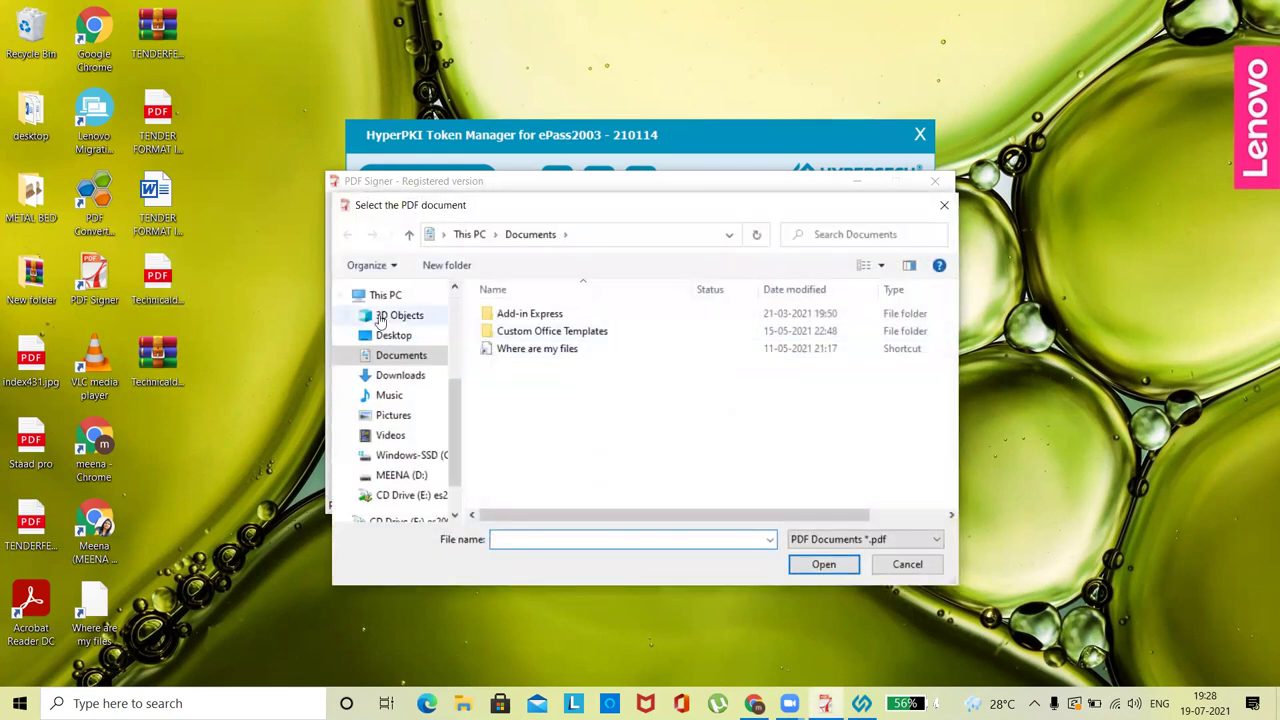
left_click(396, 338)
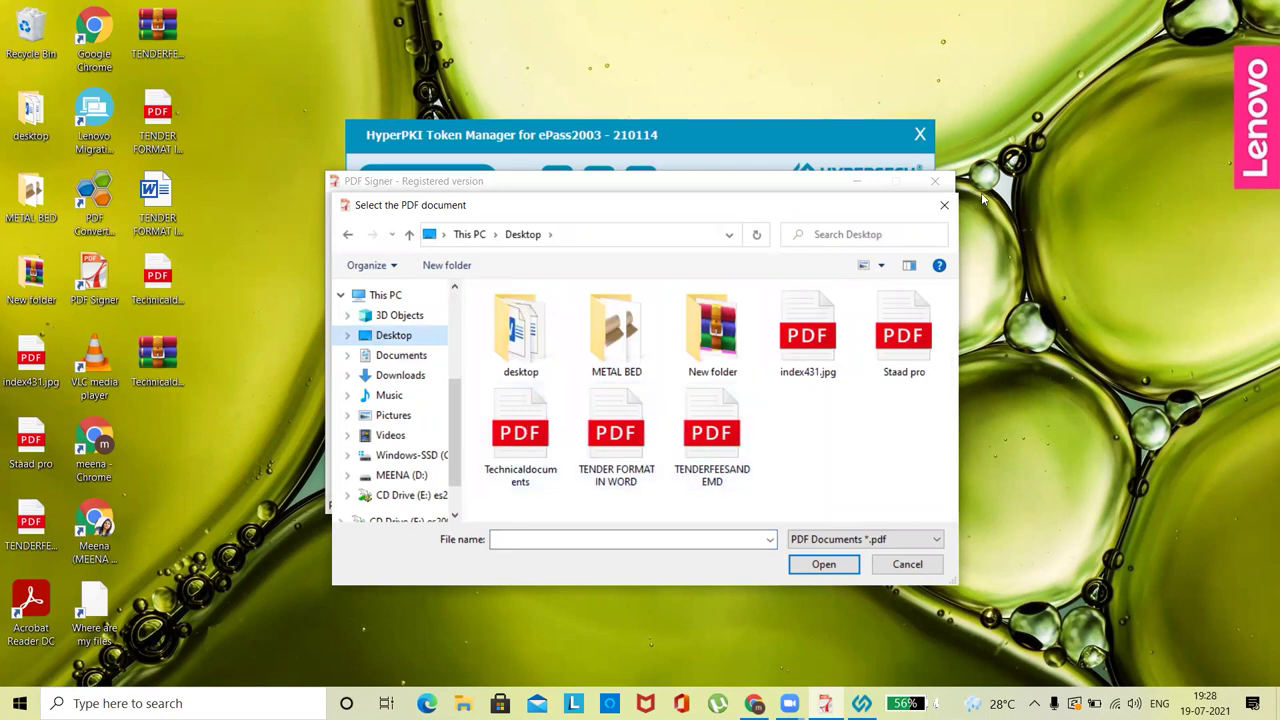
left_click(944, 205)
left_click(938, 186)
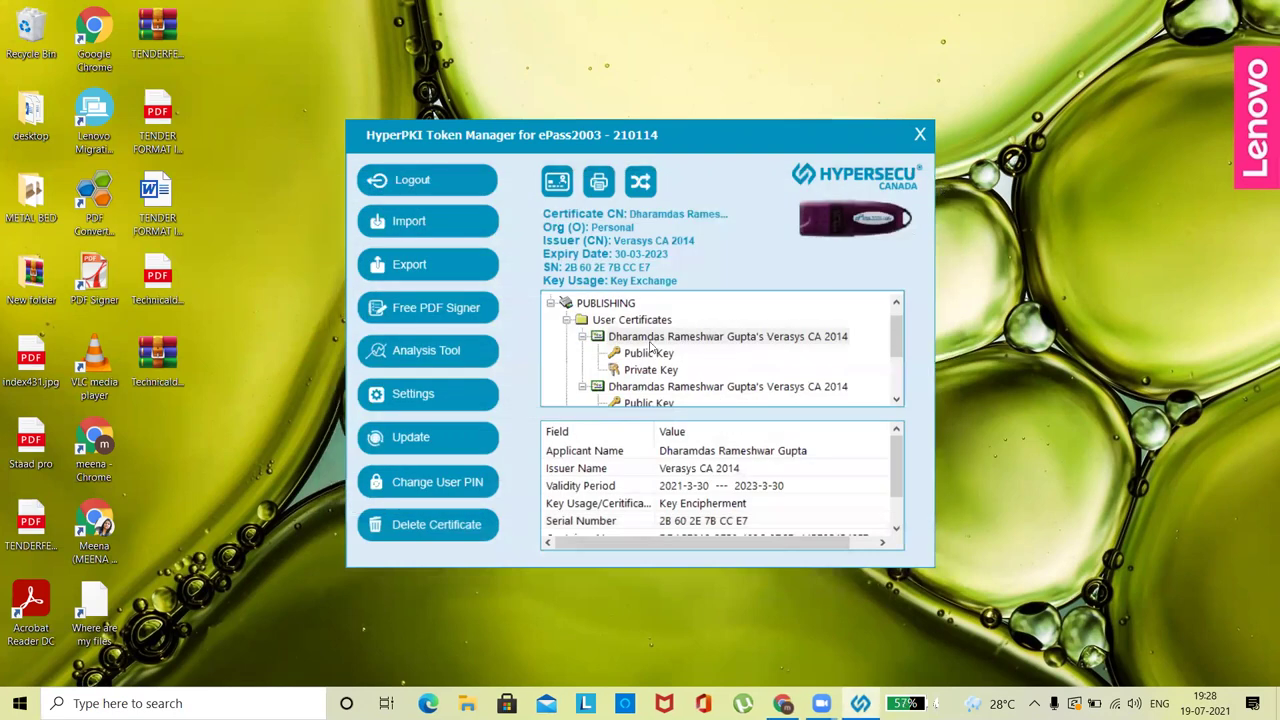
double_click(86, 273)
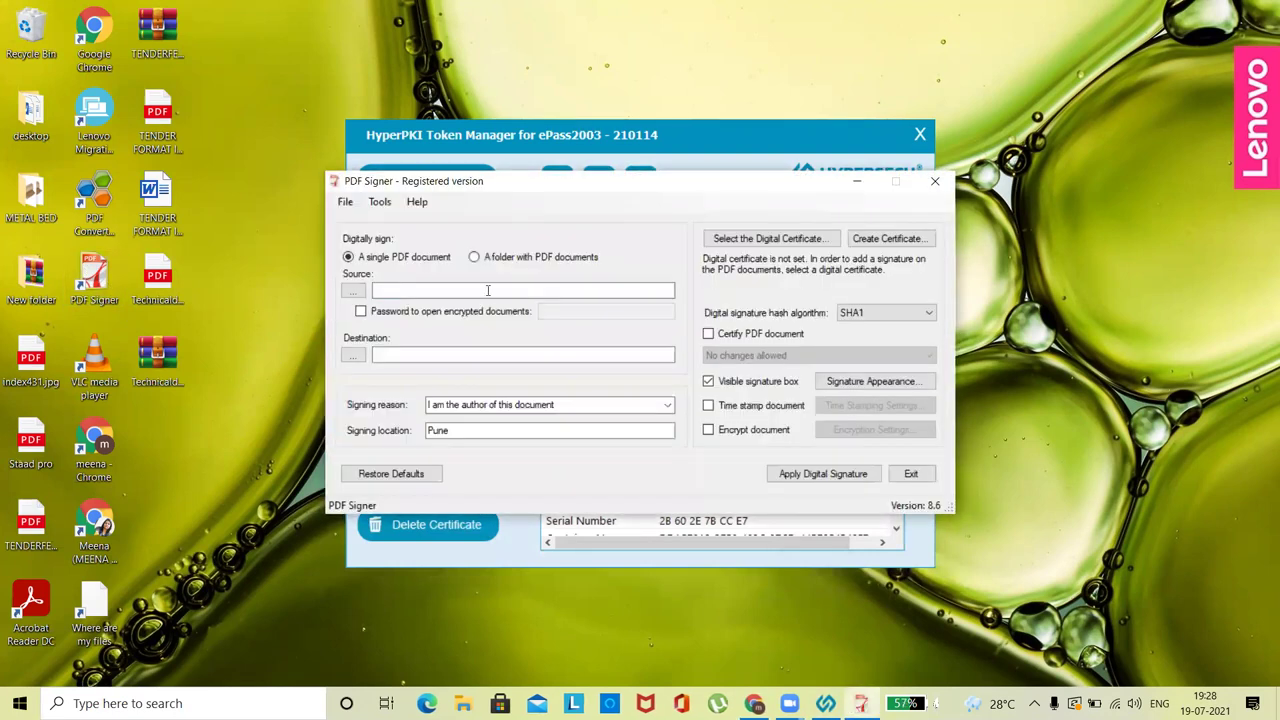
left_click_drag(155, 285, 358, 292)
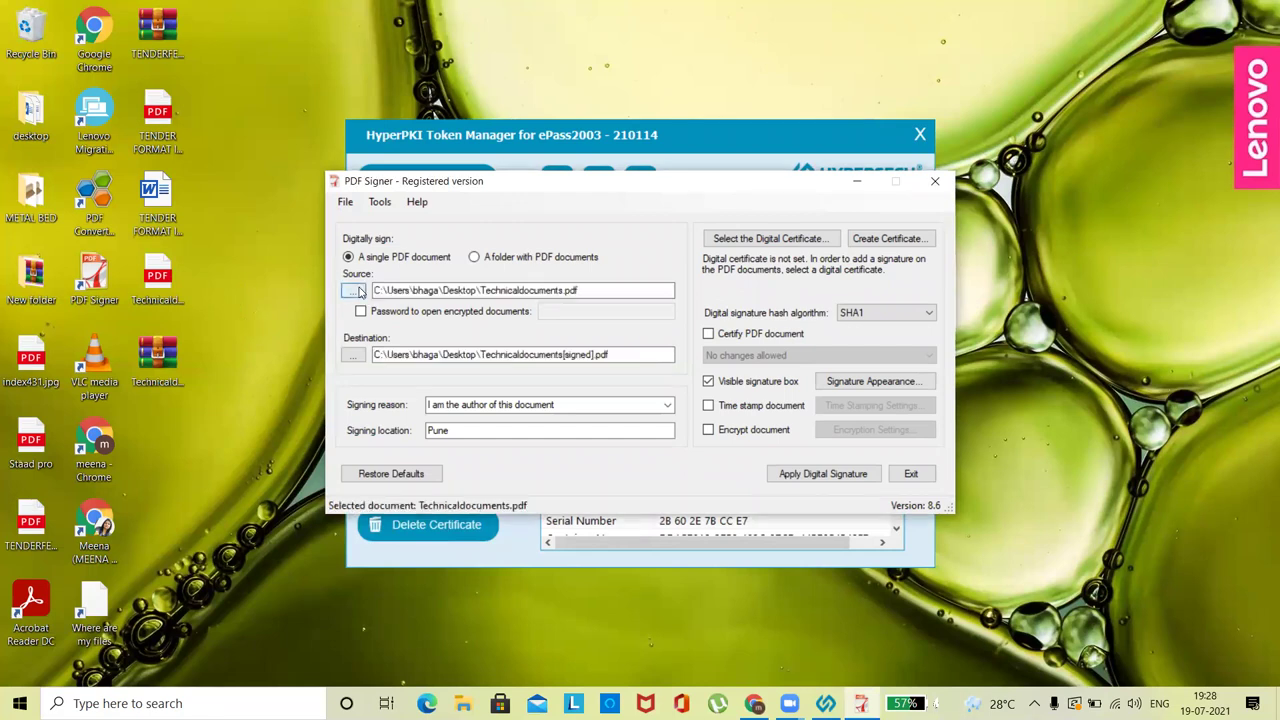
- Restore the signing fields to their default values
left_click(668, 405)
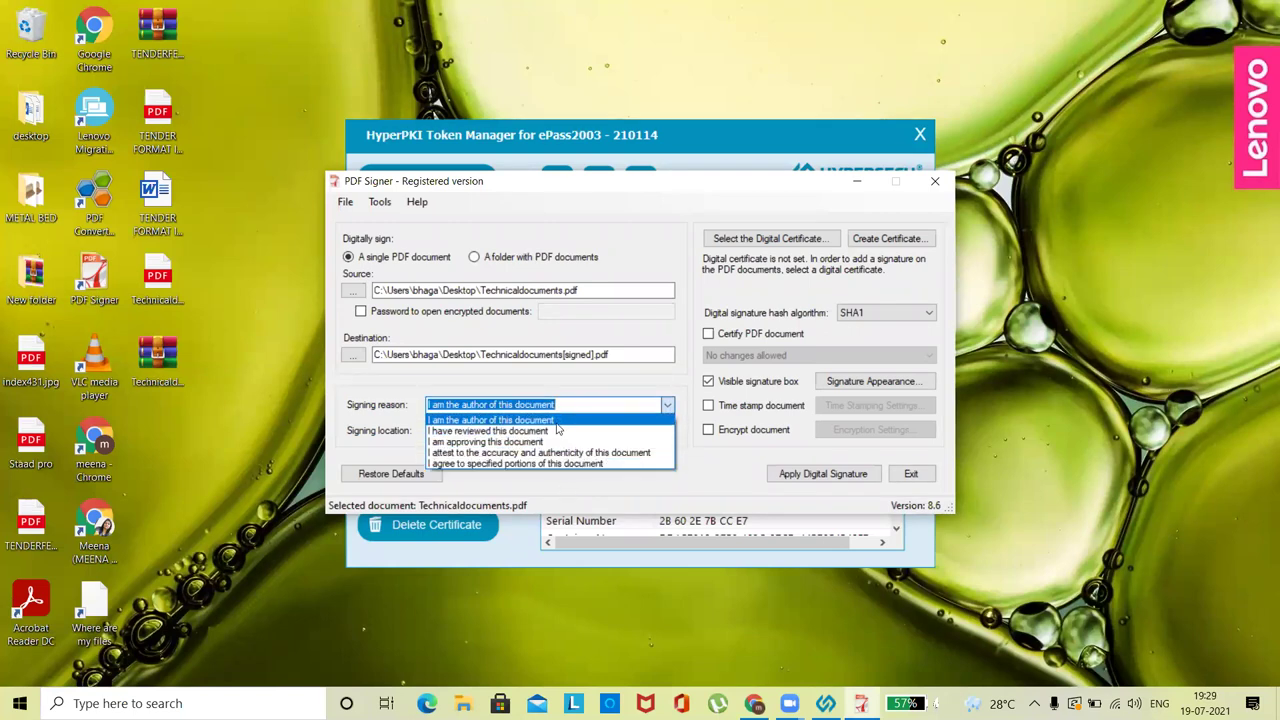
left_click(564, 492)
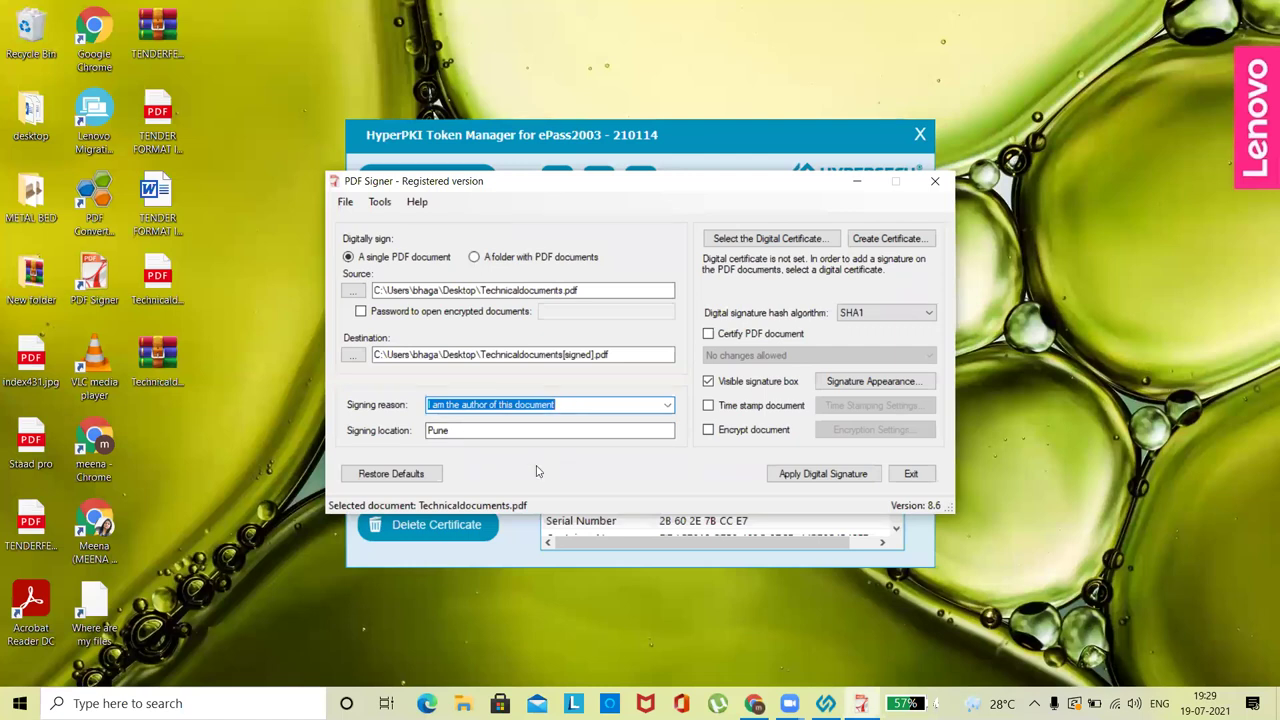
left_click(408, 479)
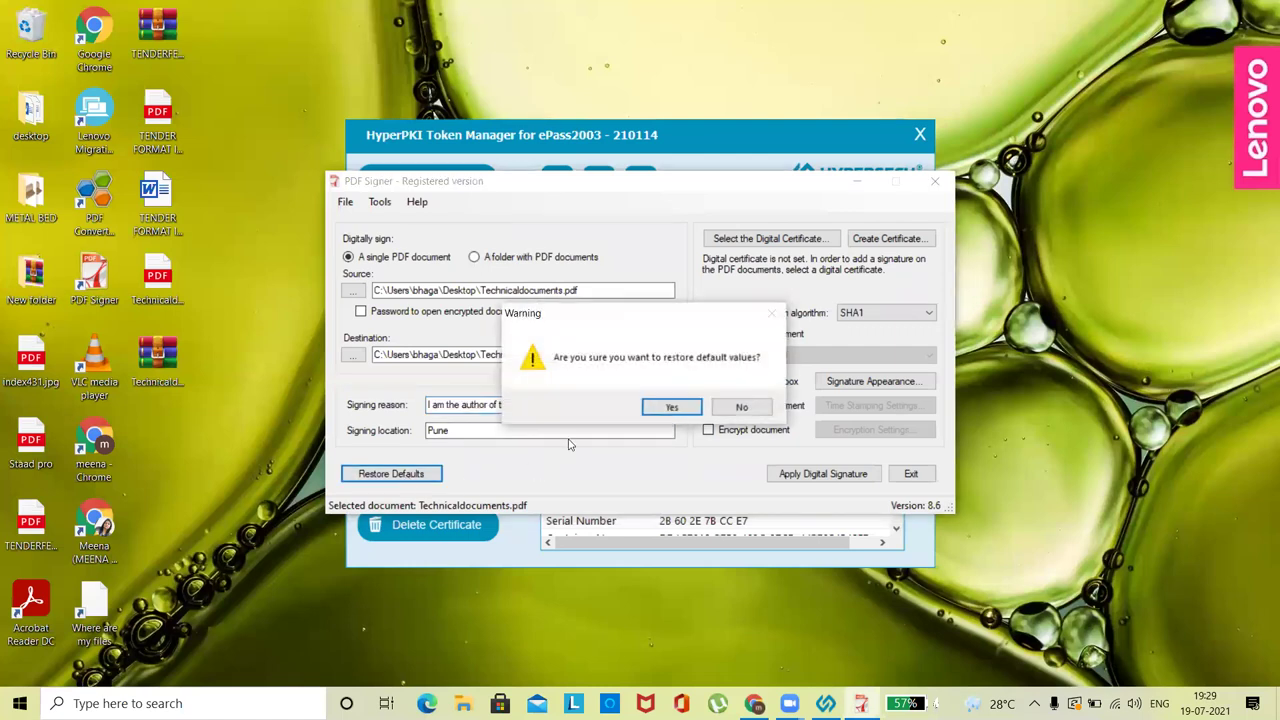
left_click(672, 407)
left_click(694, 407)
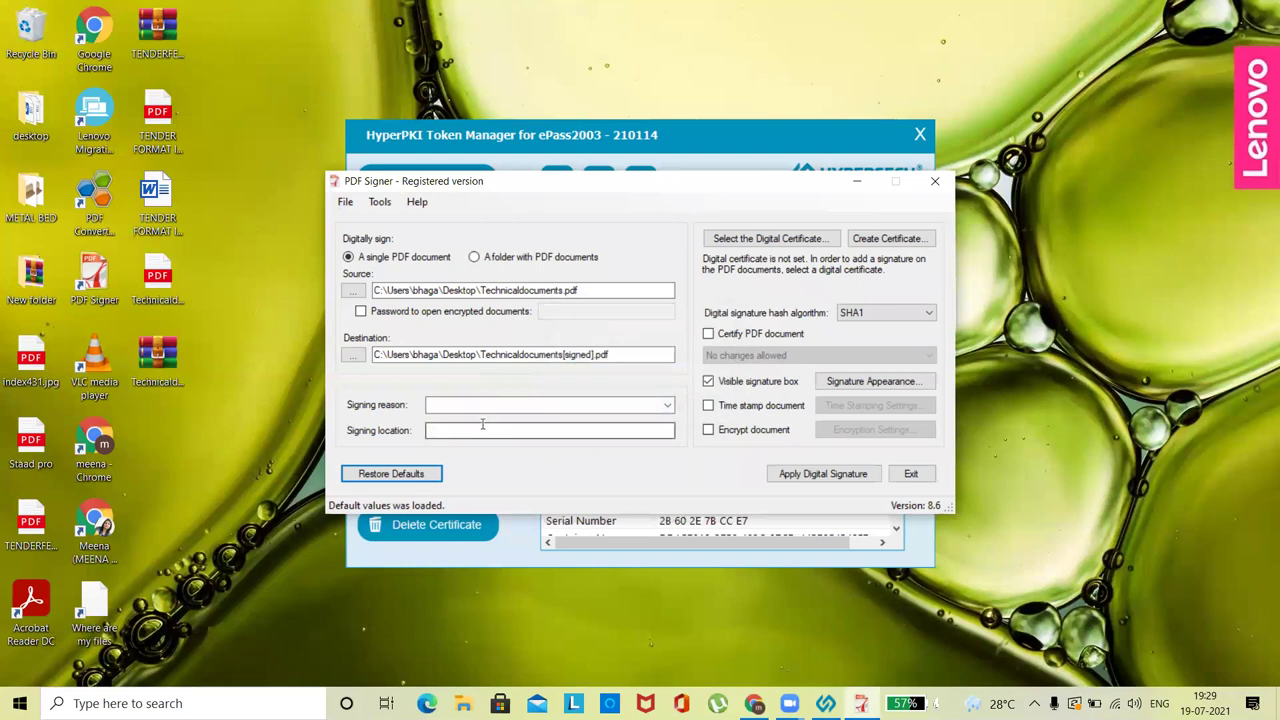
- Set reason 'I am the author of this document' and signing location Pune
left_click(668, 405)
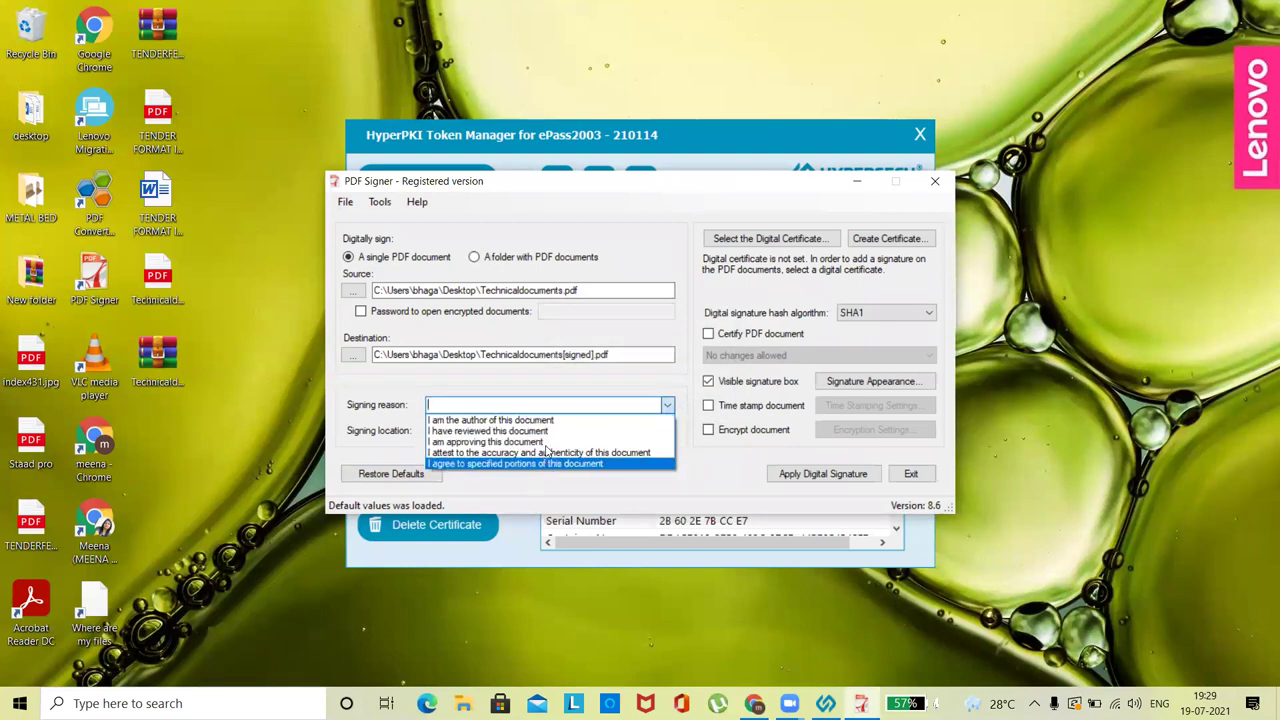
left_click(552, 421)
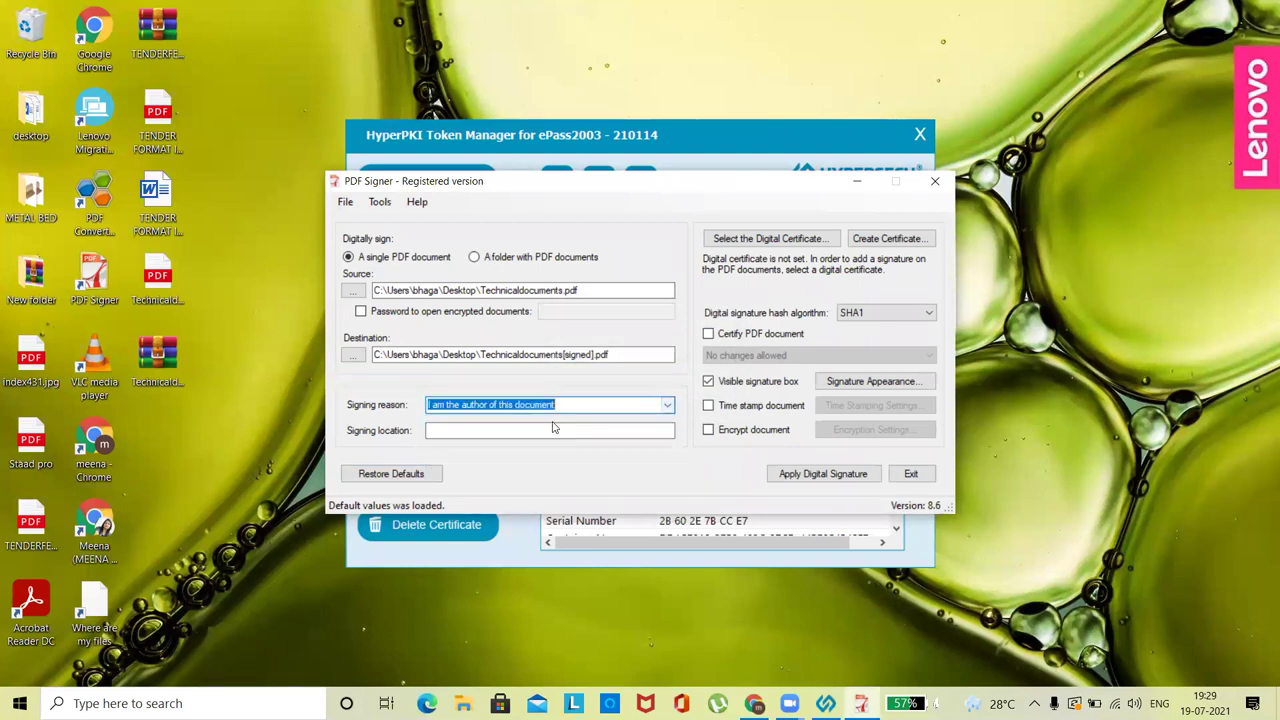
left_click(536, 429)
type("Pune")
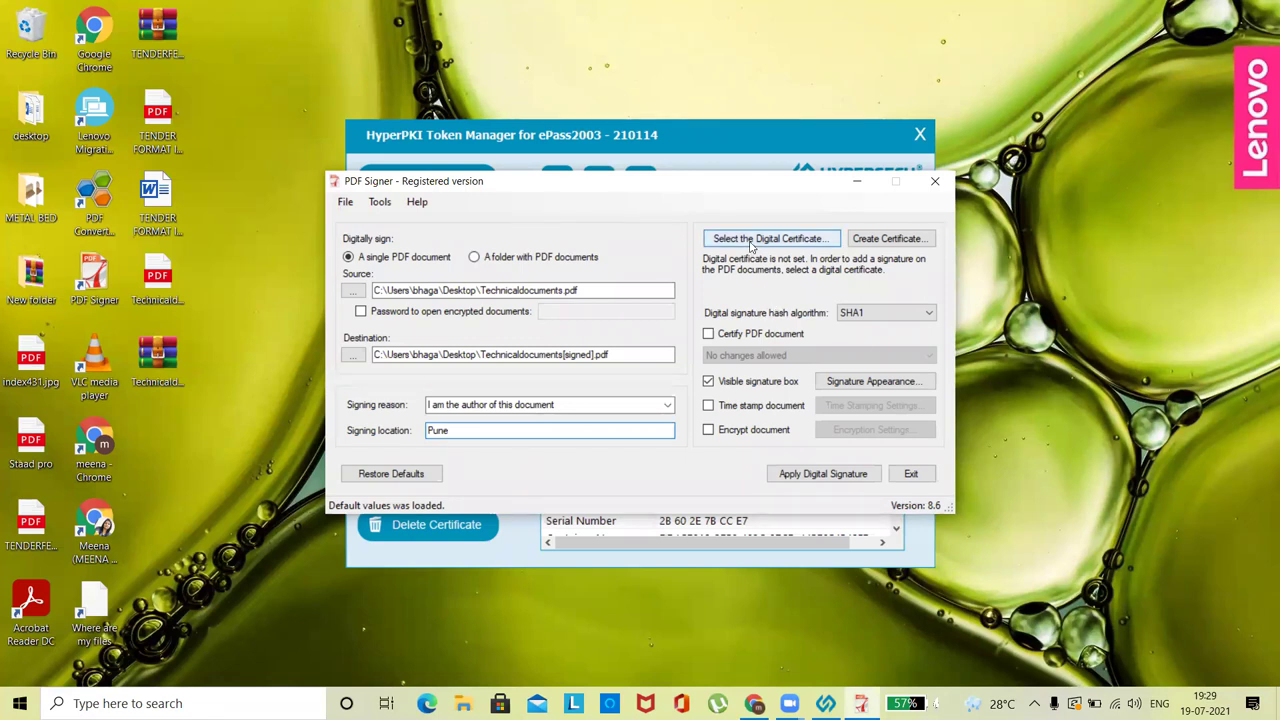
- List the token's certificates and inspect their details and key usage
left_click(751, 245)
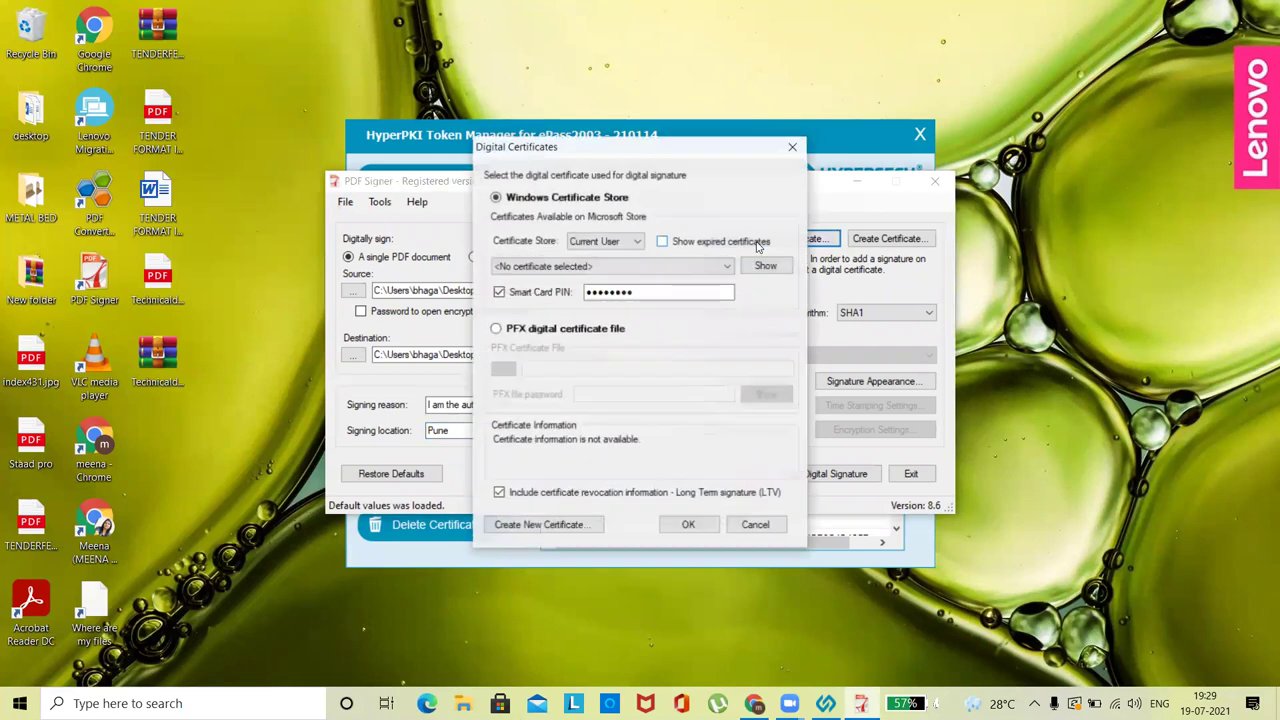
left_click(620, 268)
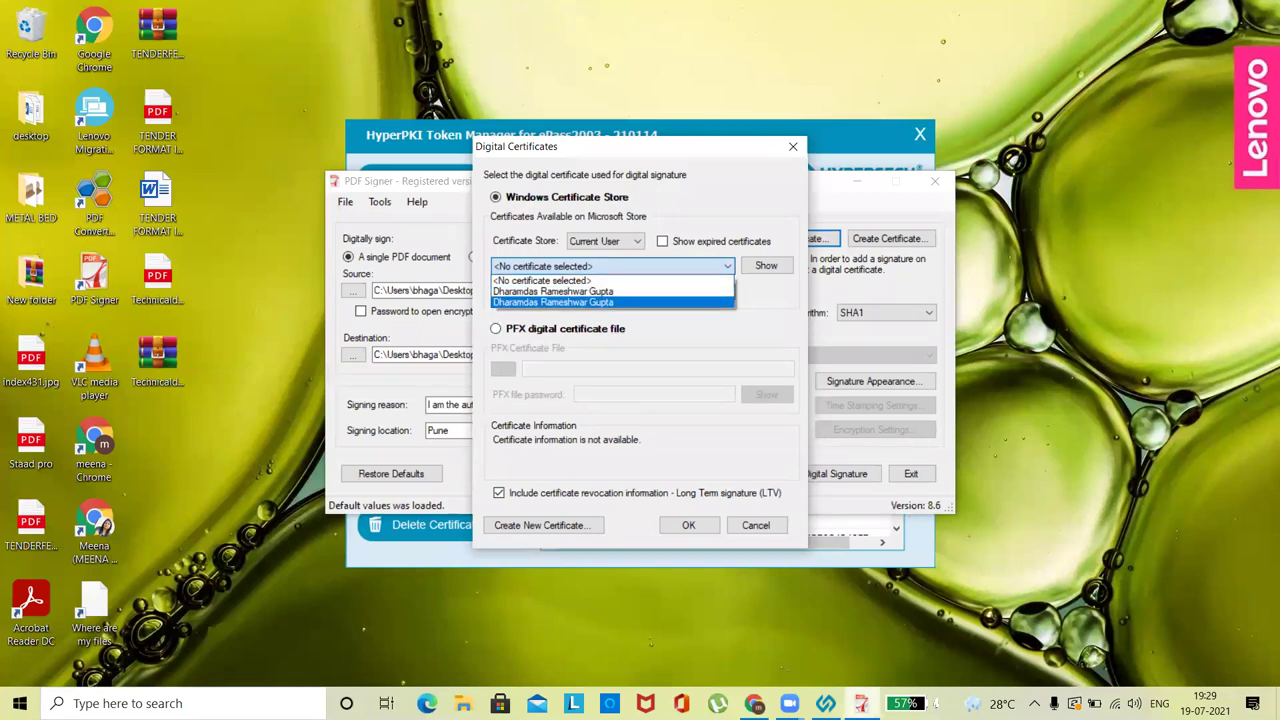
left_click(553, 301)
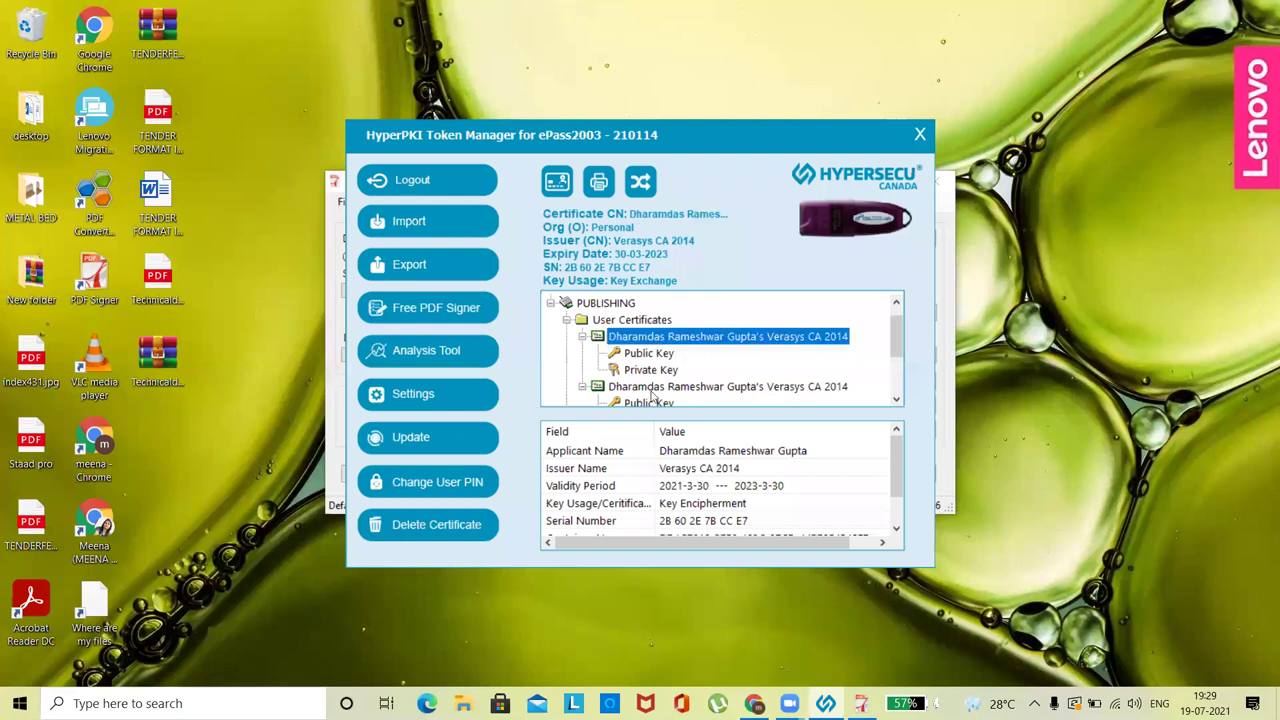
left_click(655, 390)
left_click(732, 508)
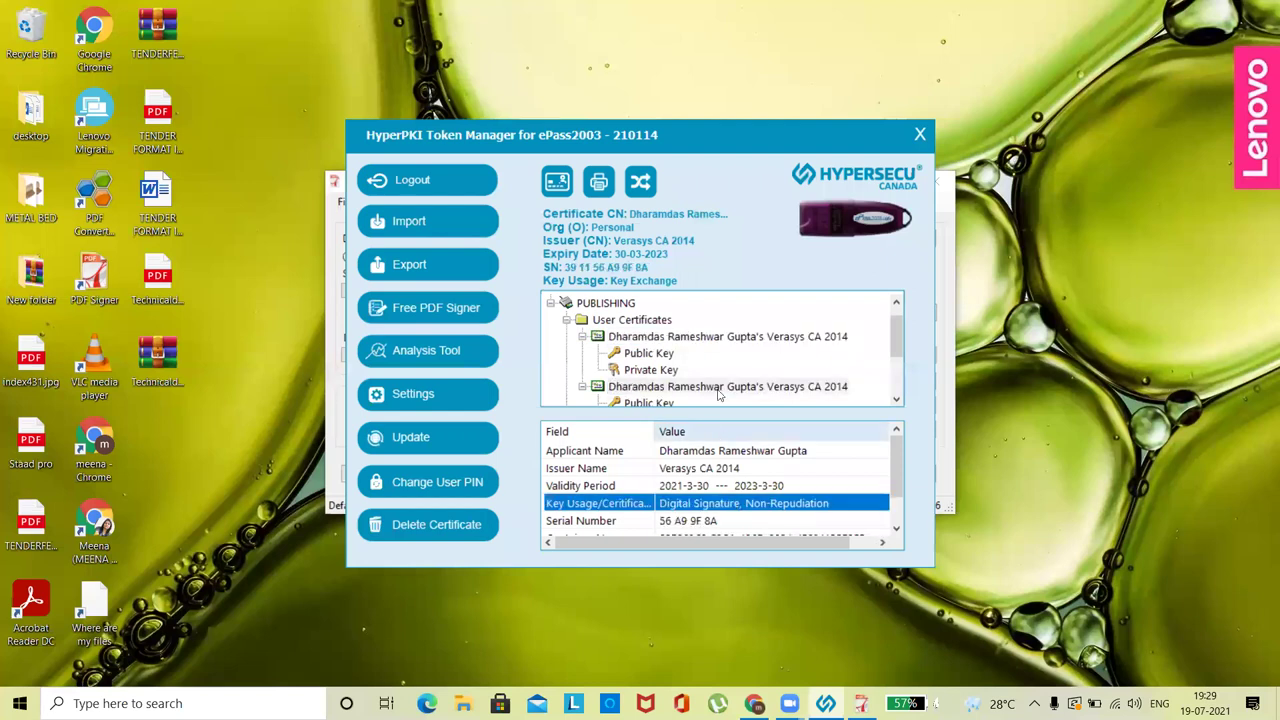
left_click(724, 340)
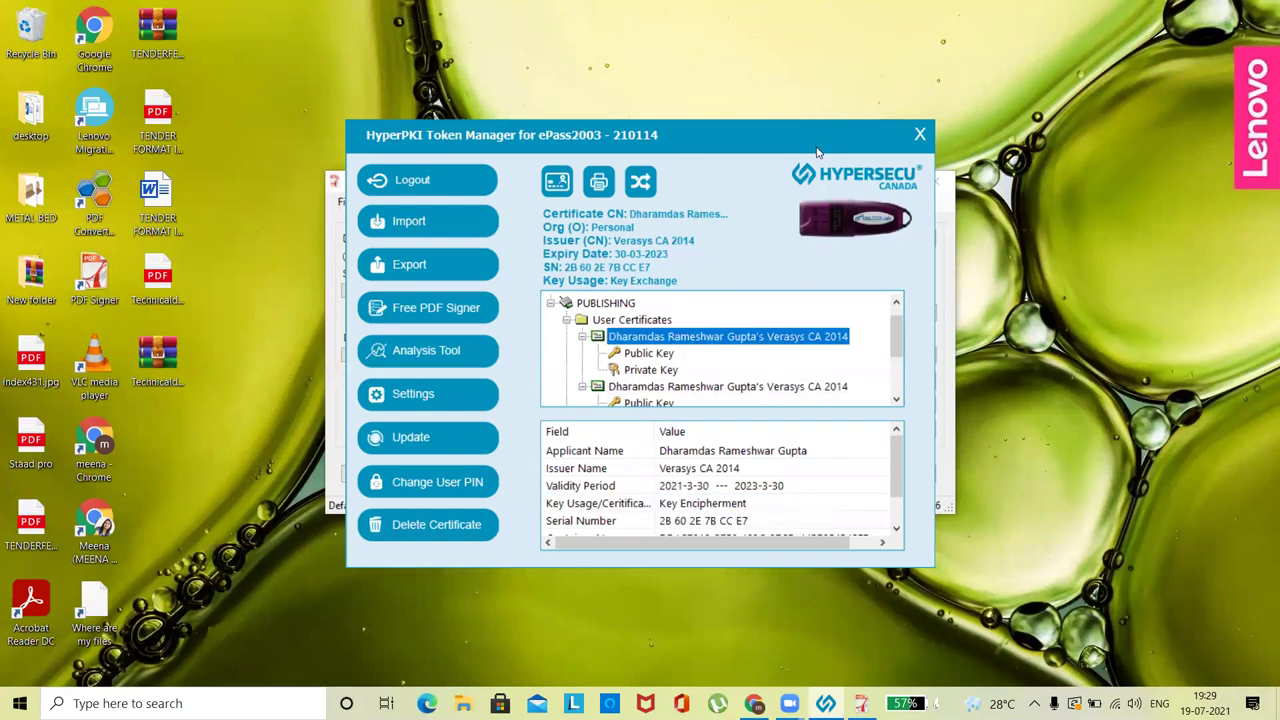
left_click_drag(816, 152, 492, 149)
- Choose the digital-signature ePass2003 certificate, valid until 30-03-2023, and supply the smart card PIN
left_click(740, 210)
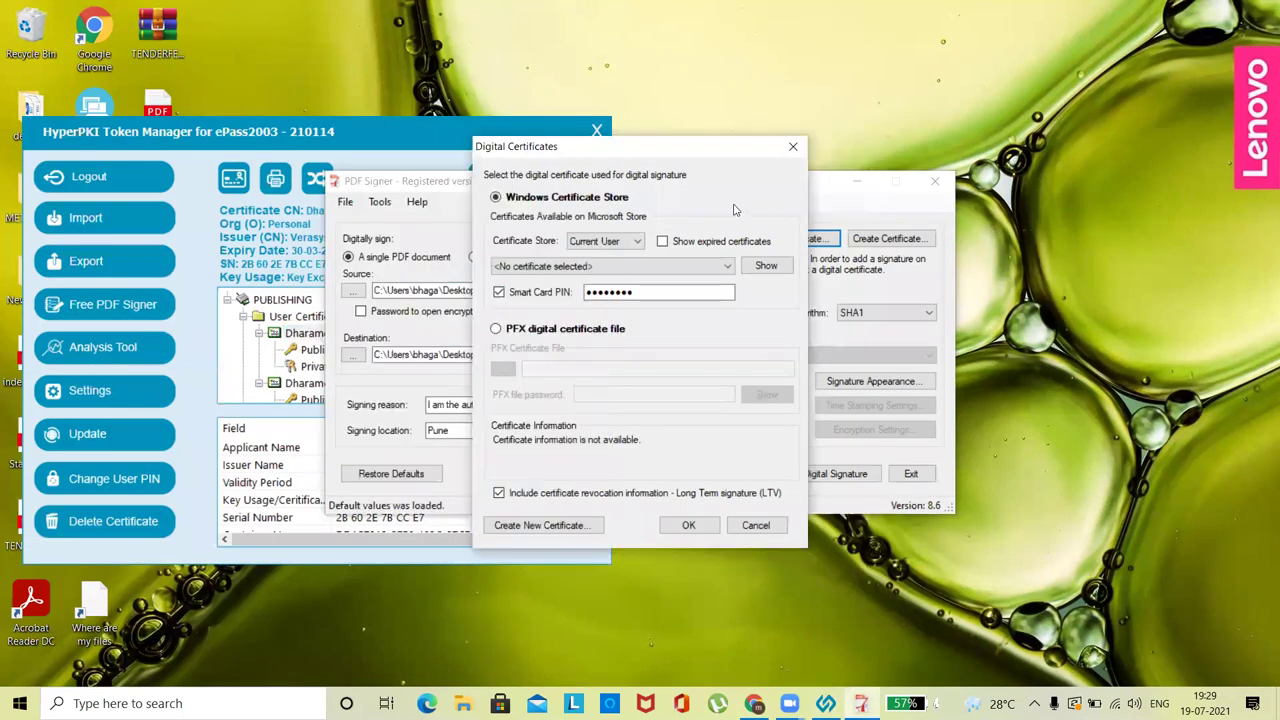
left_click(614, 270)
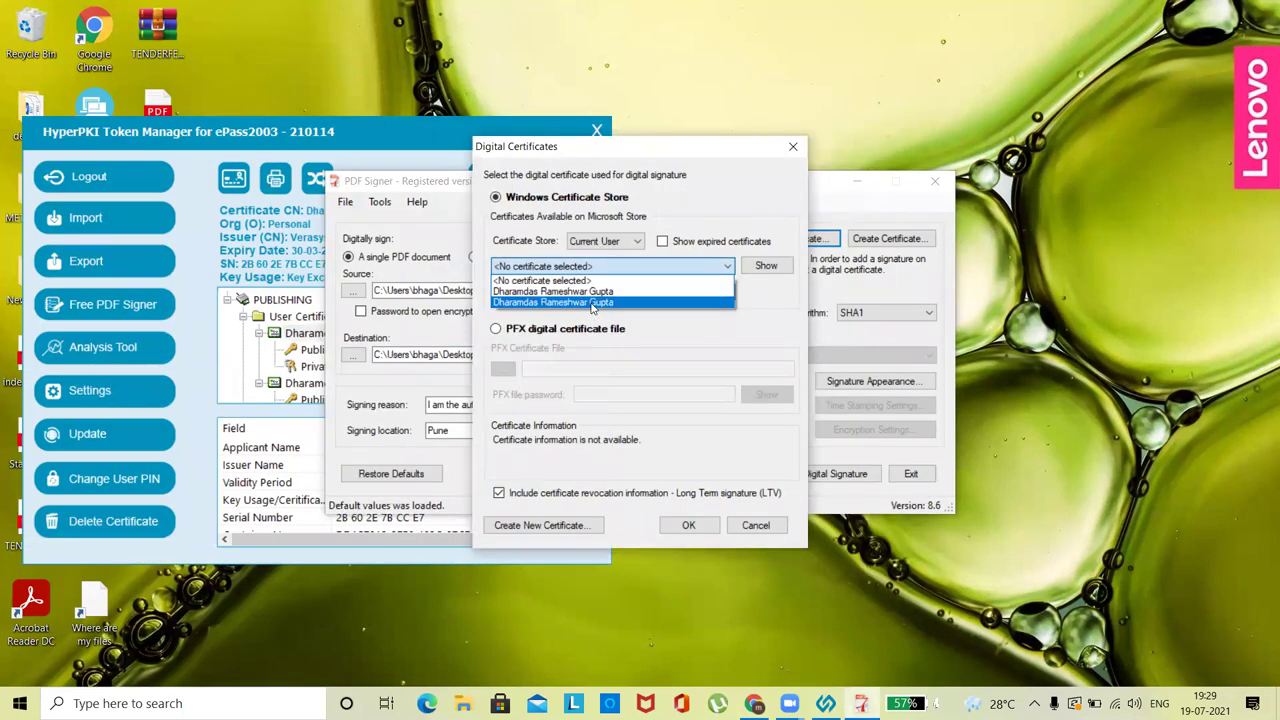
left_click(592, 304)
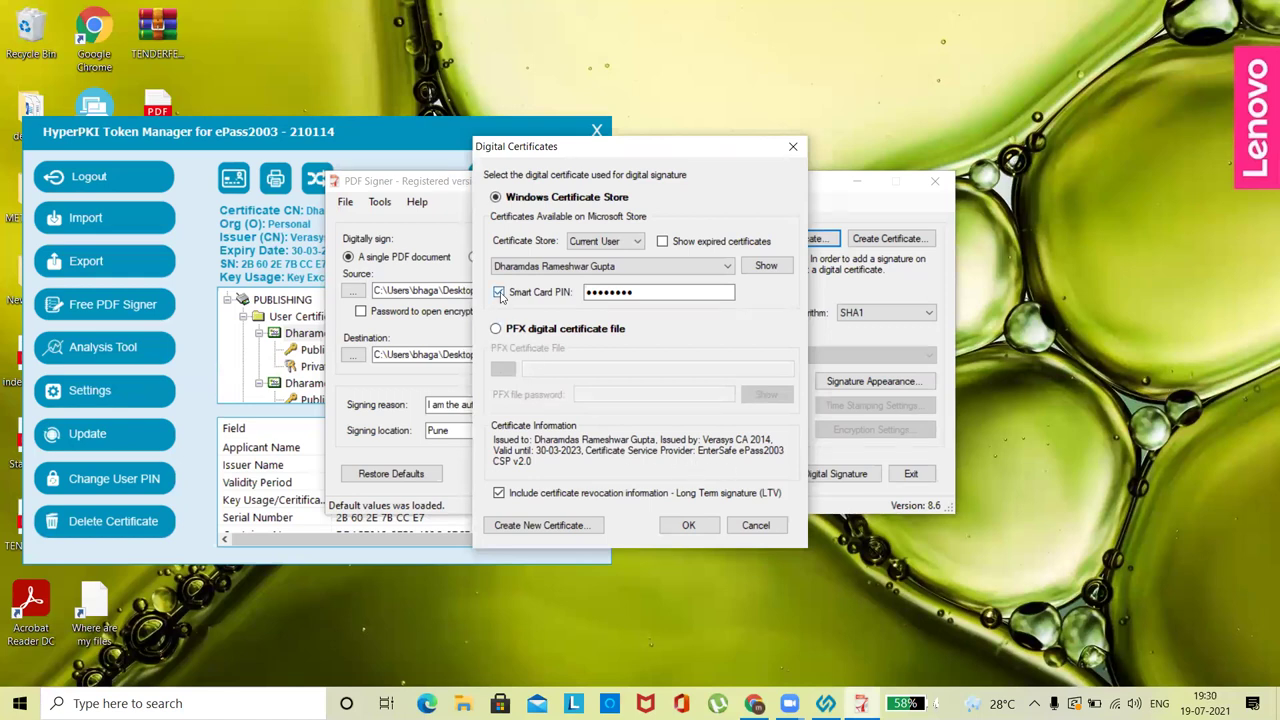
left_click_drag(636, 300, 567, 300)
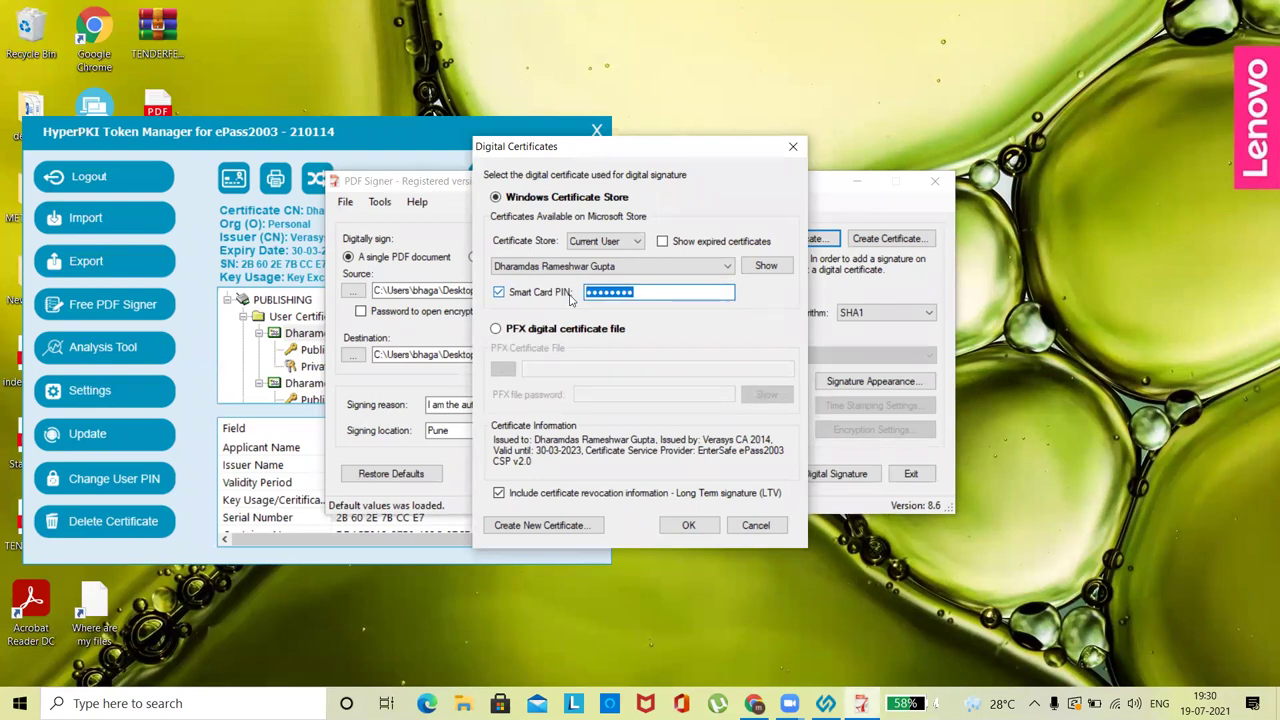
type("•")
left_click(700, 526)
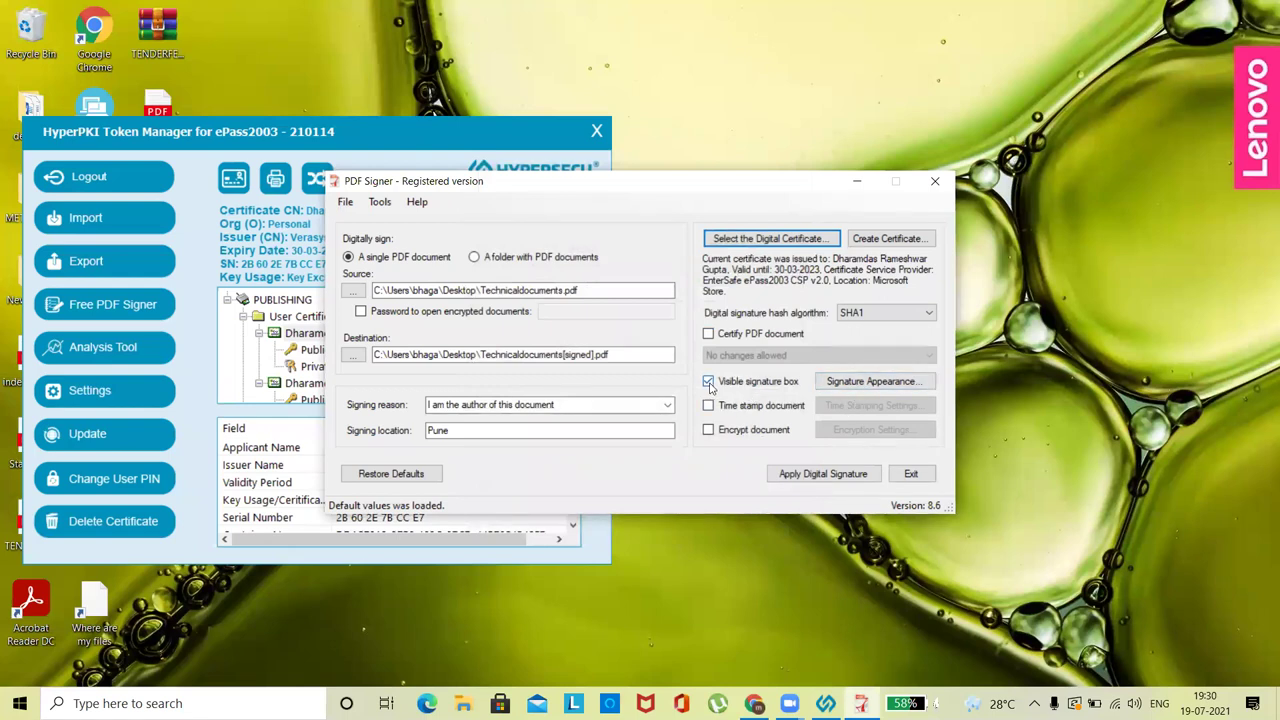
- Keep the signature on All Pages at the Bottom Left position
left_click(847, 383)
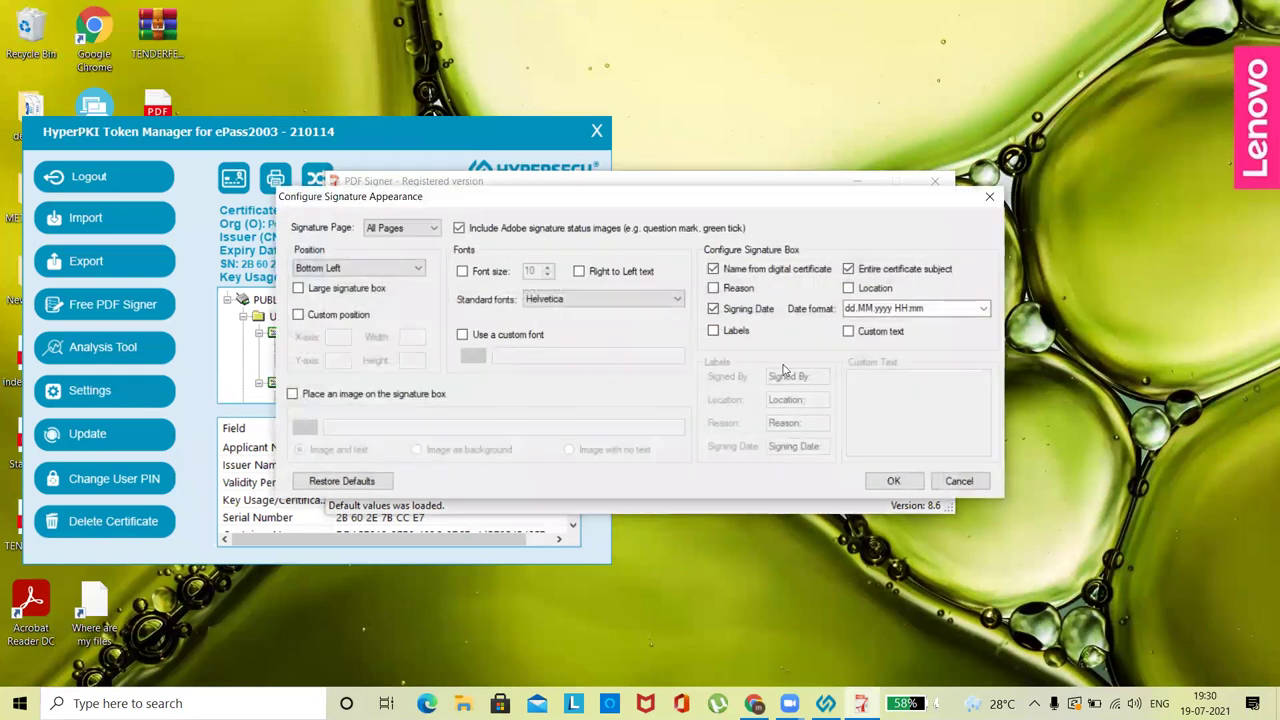
left_click(400, 228)
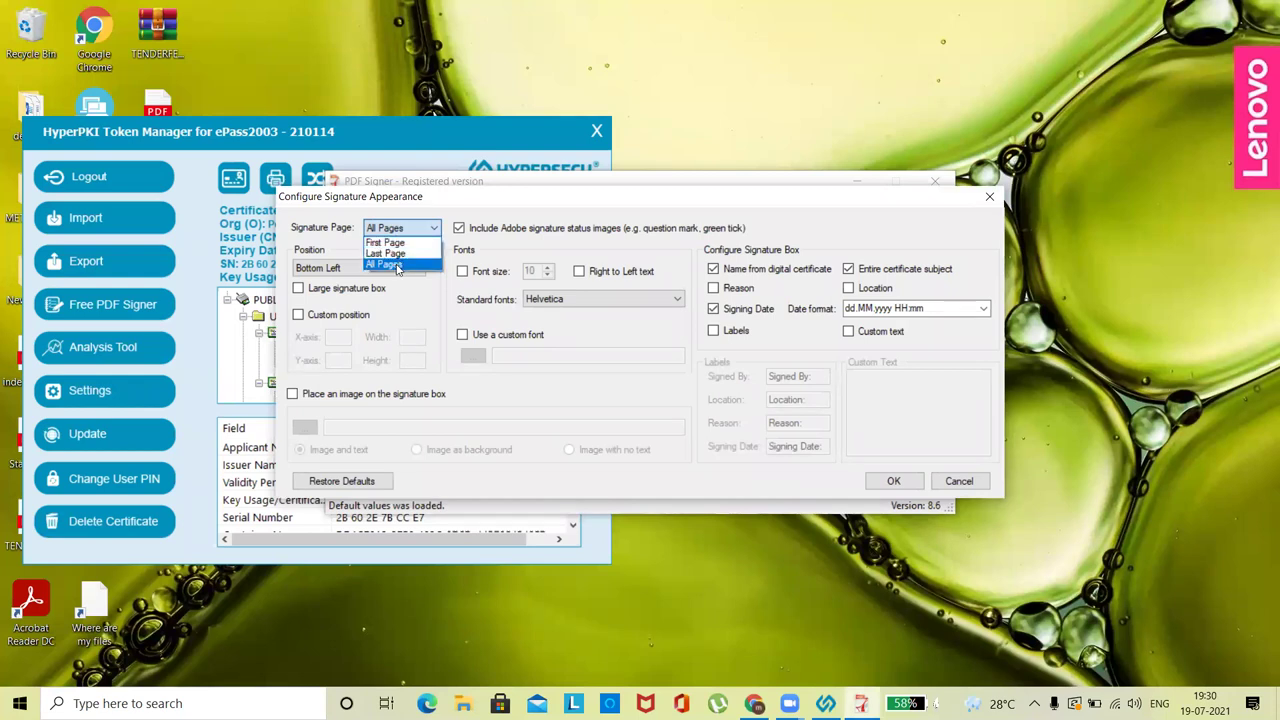
left_click(397, 265)
left_click(397, 268)
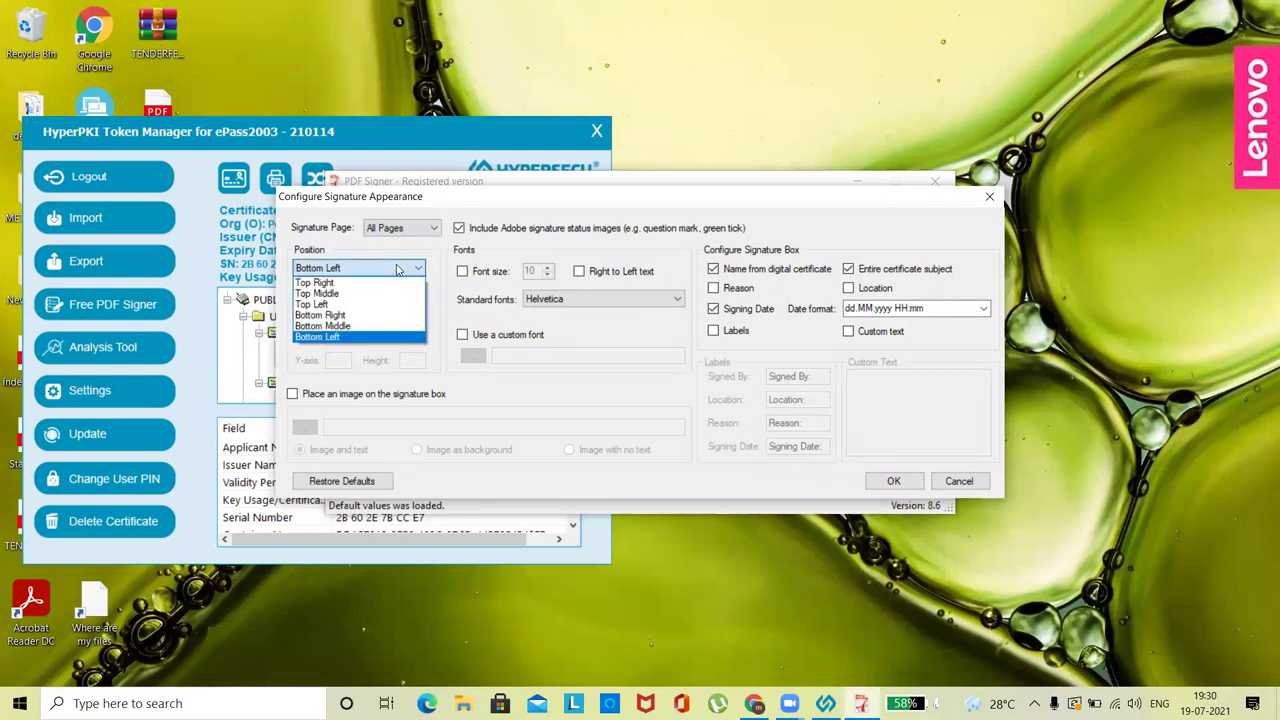
left_click(390, 270)
left_click(389, 270)
left_click(354, 344)
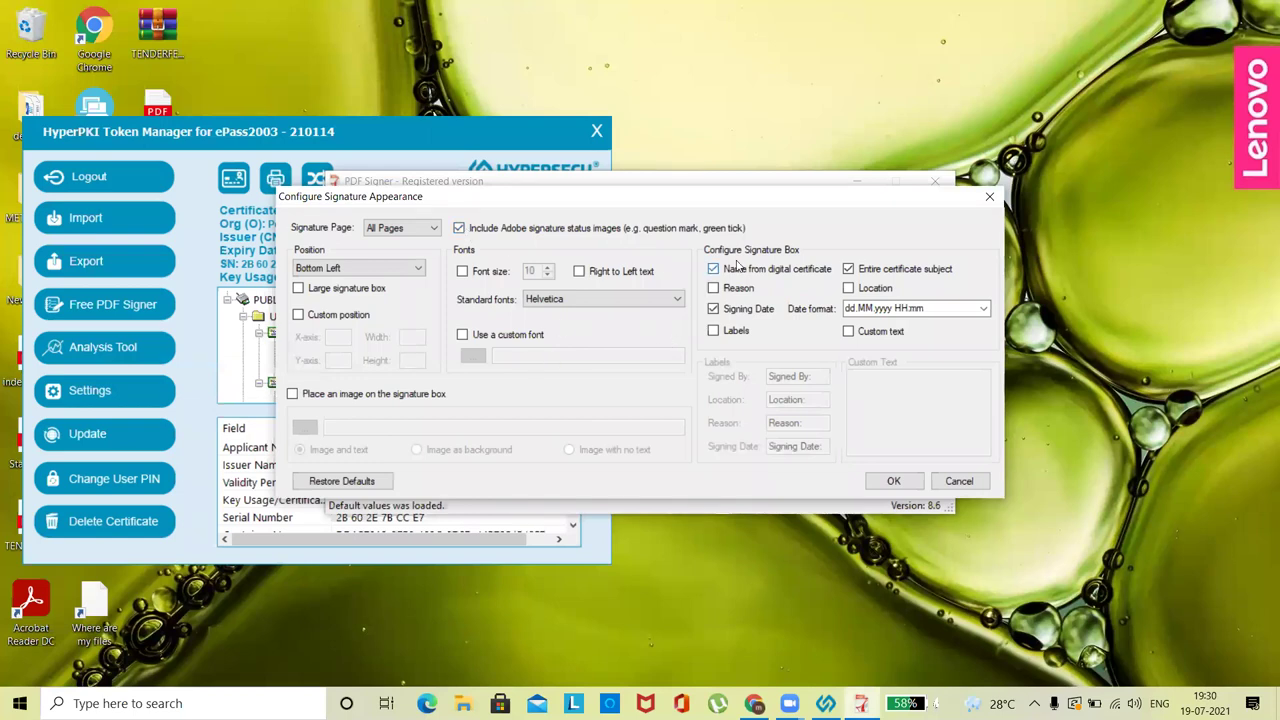
- Show labels but omit location and signing date, then save the appearance settings
left_click(868, 287)
left_click(714, 331)
left_click(818, 378)
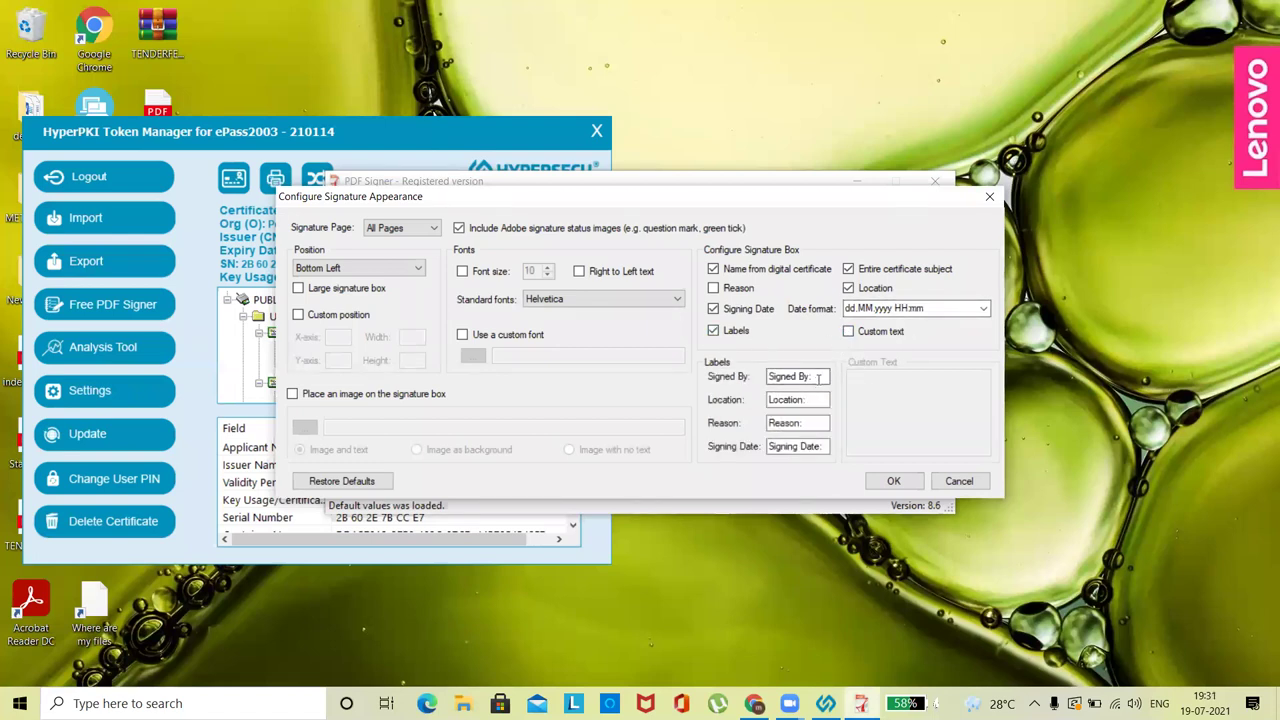
left_click(810, 399)
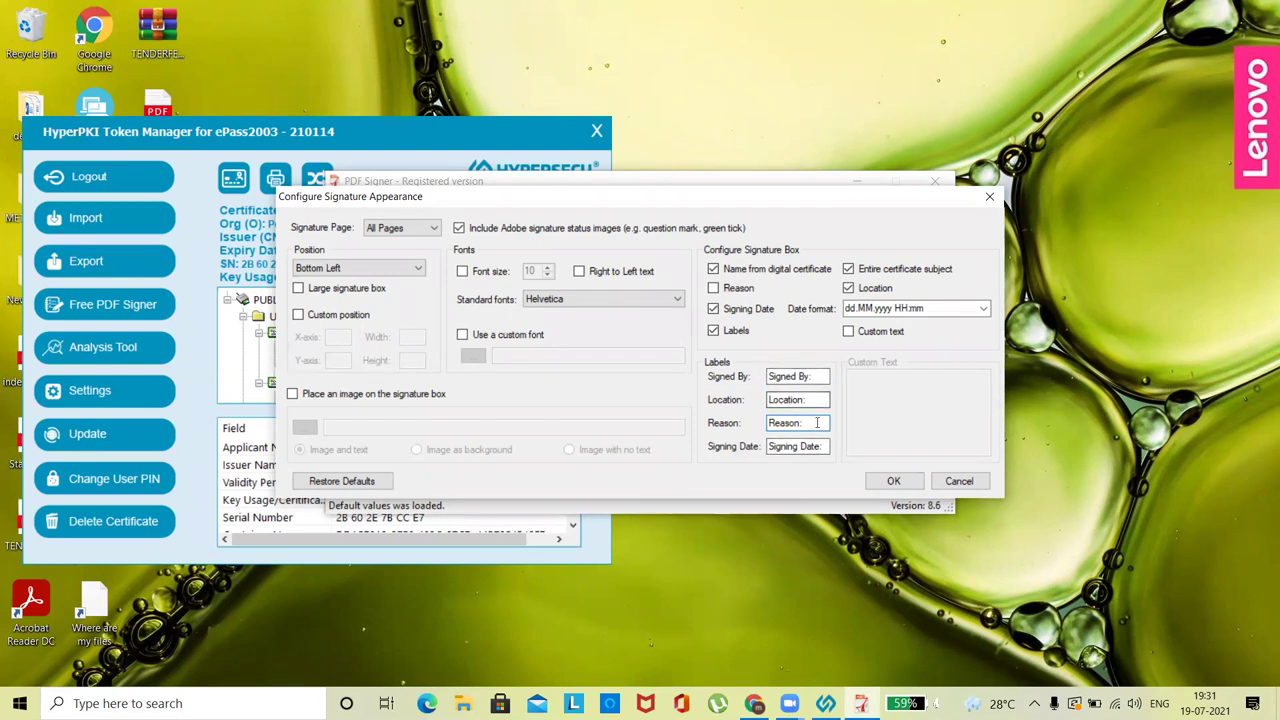
left_click(848, 289)
left_click(713, 309)
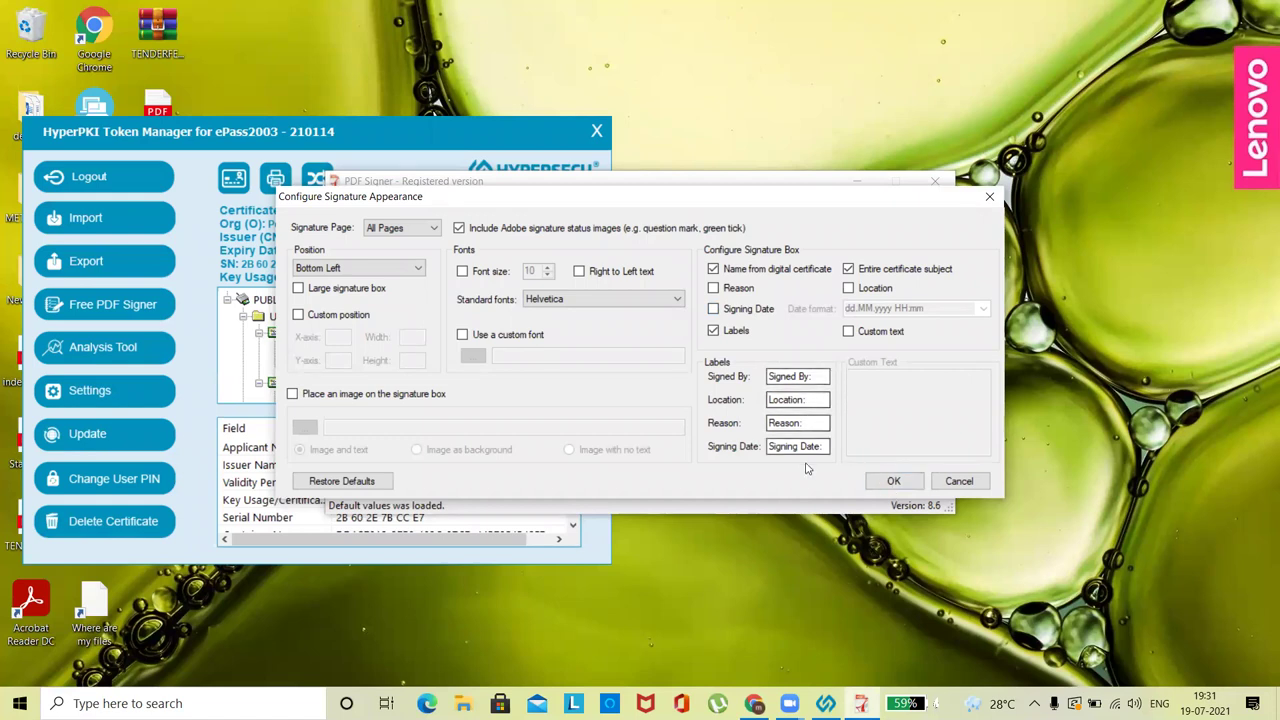
left_click(891, 482)
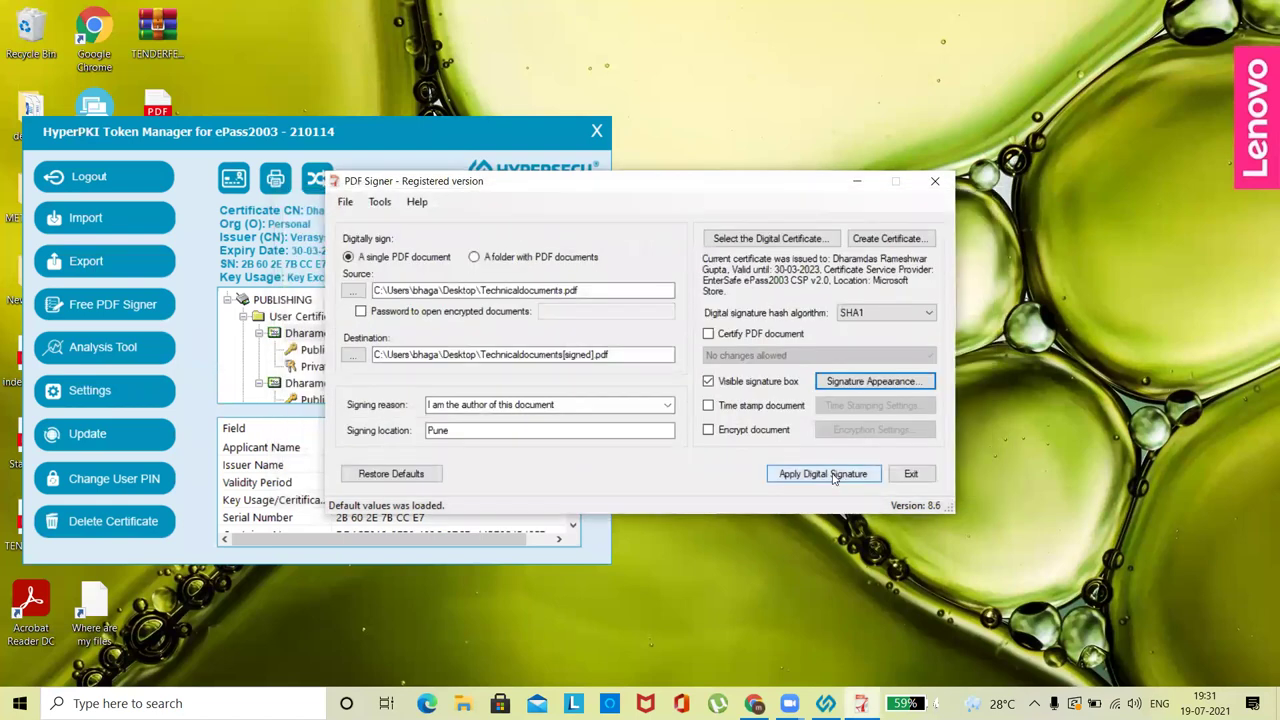
- Apply the digital signature, dismiss the success message, and move Token Manager aside
left_click(833, 474)
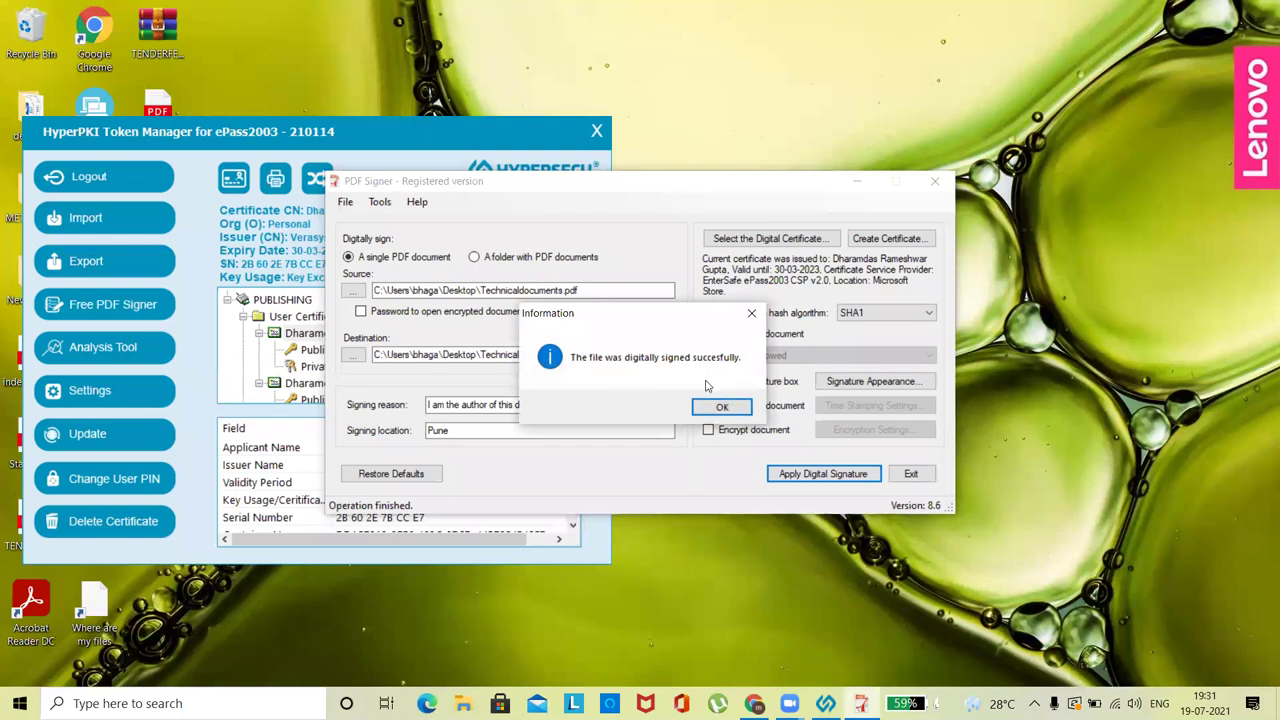
left_click(726, 407)
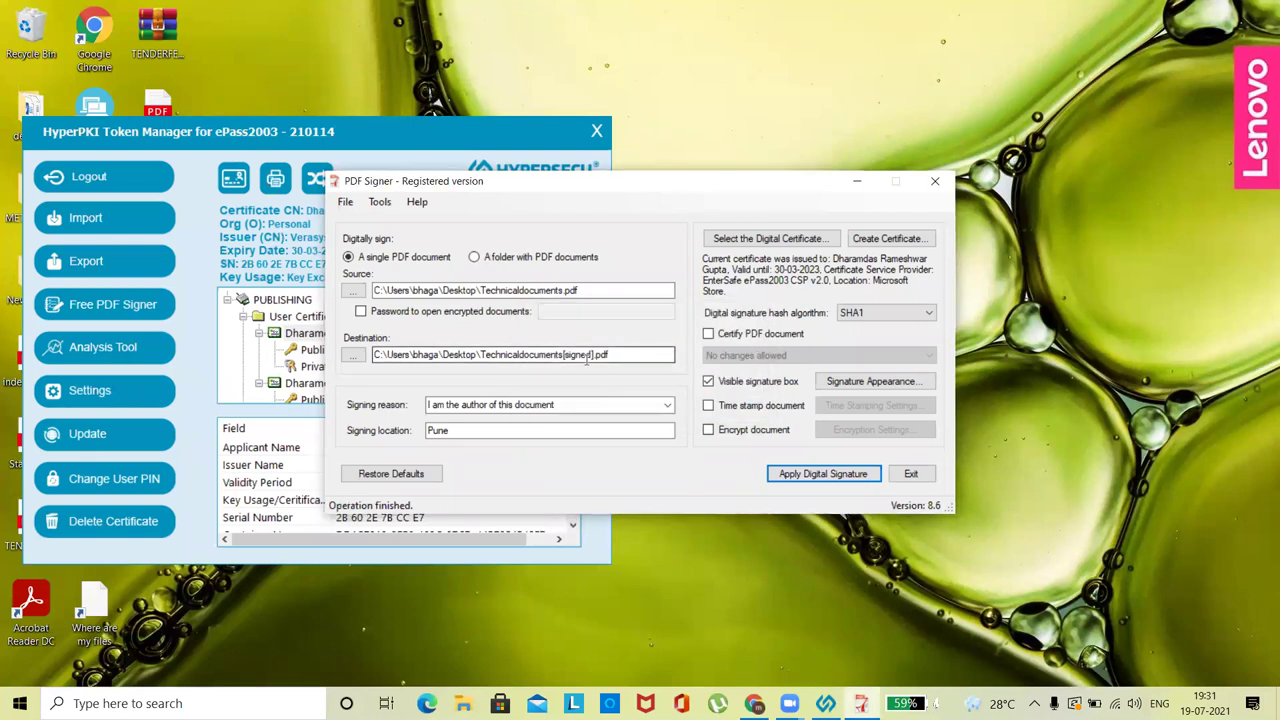
left_click(516, 134)
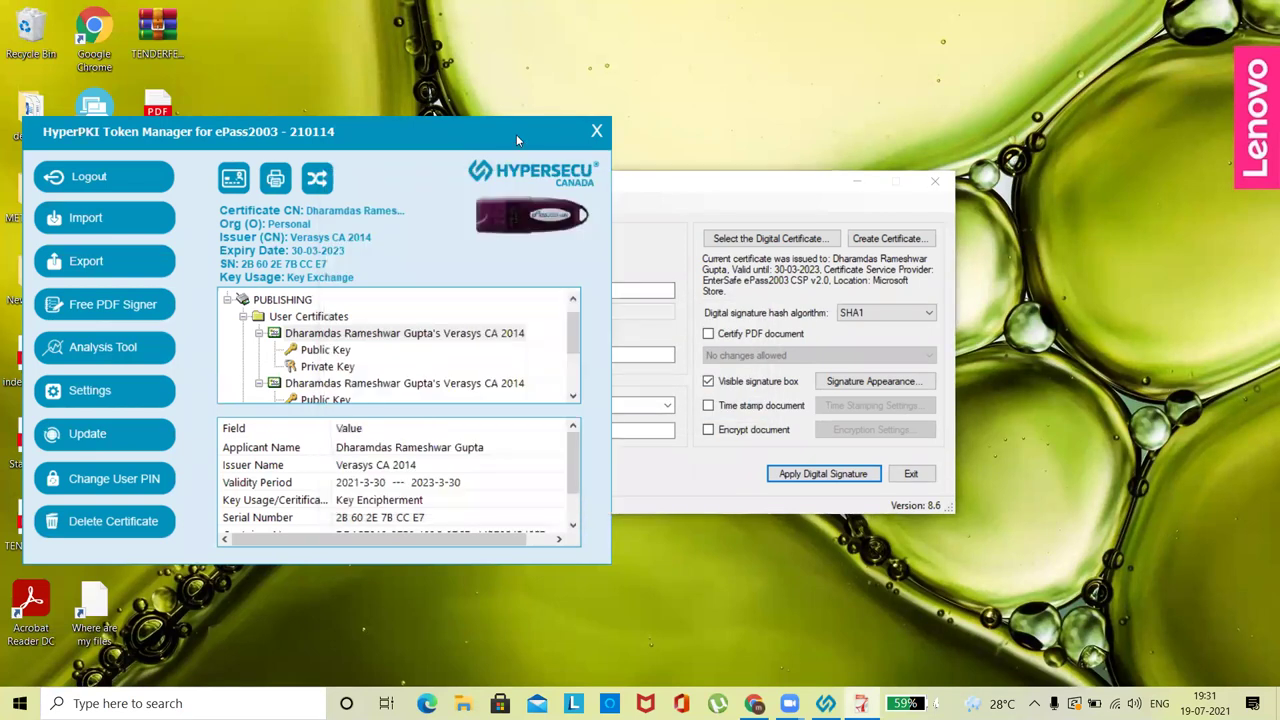
left_click_drag(516, 134, 898, 110)
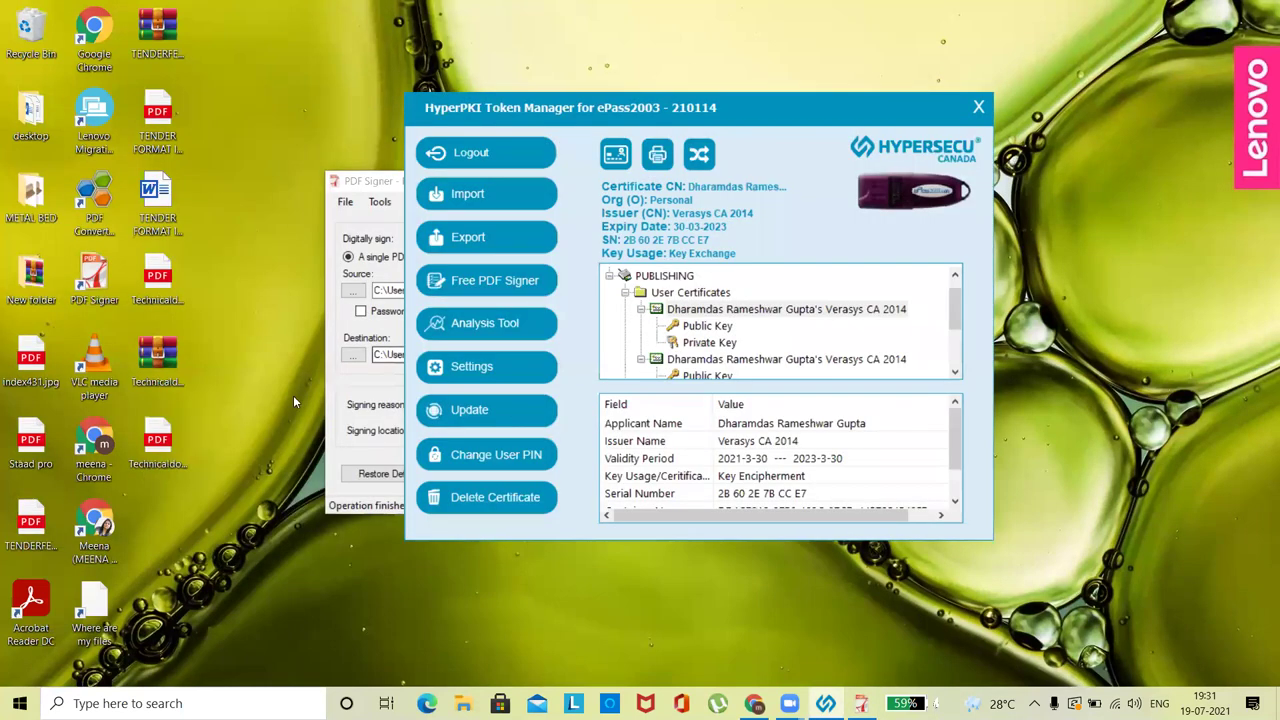
- Open Technicaldocuments[signed].pdf in Edge, zoom in on the Signature Not Verified blocks, then close it
double_click(162, 447)
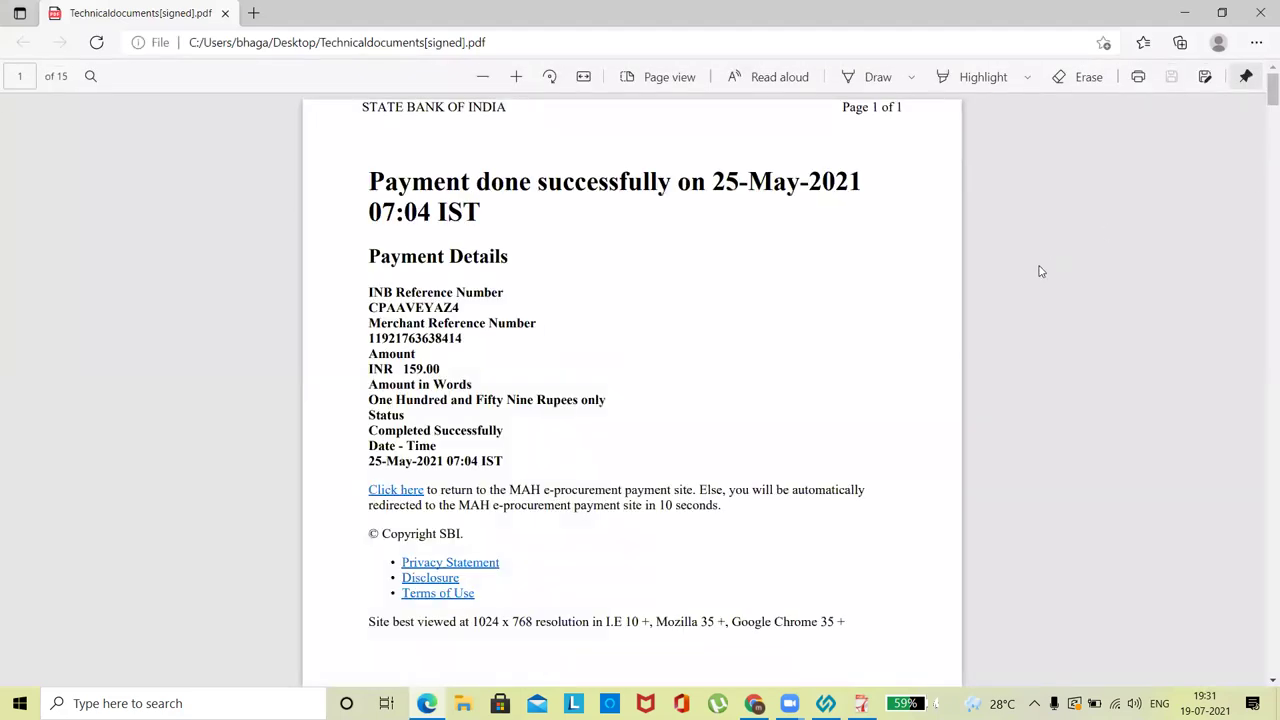
scroll(855, 292, "down", 7)
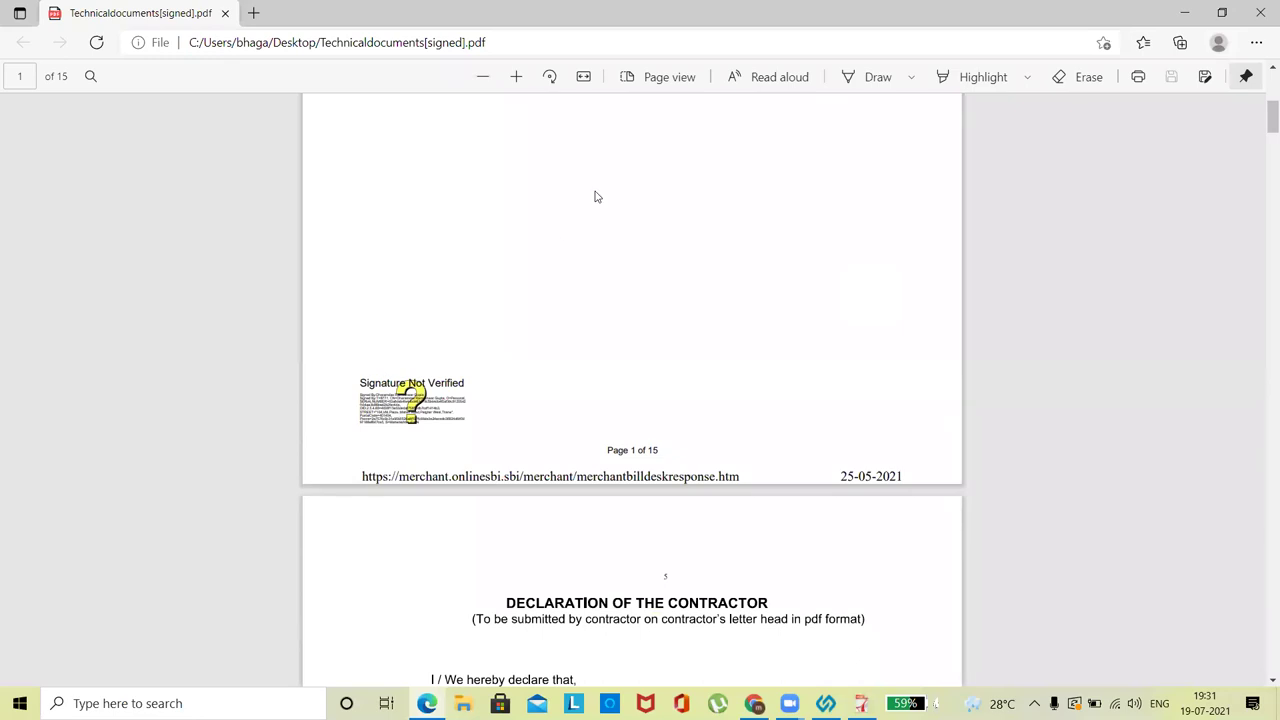
left_click(517, 77)
left_click(517, 77)
left_click(517, 77)
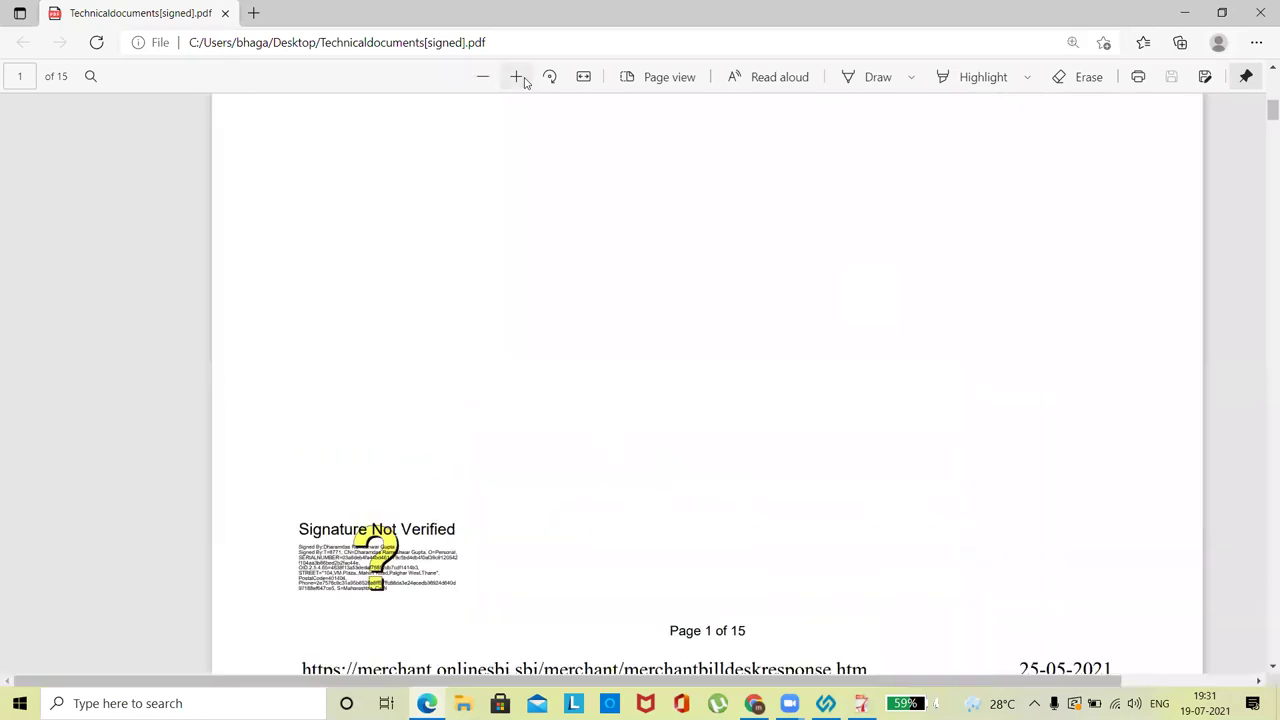
left_click(517, 77)
scroll(513, 511, "down", 3)
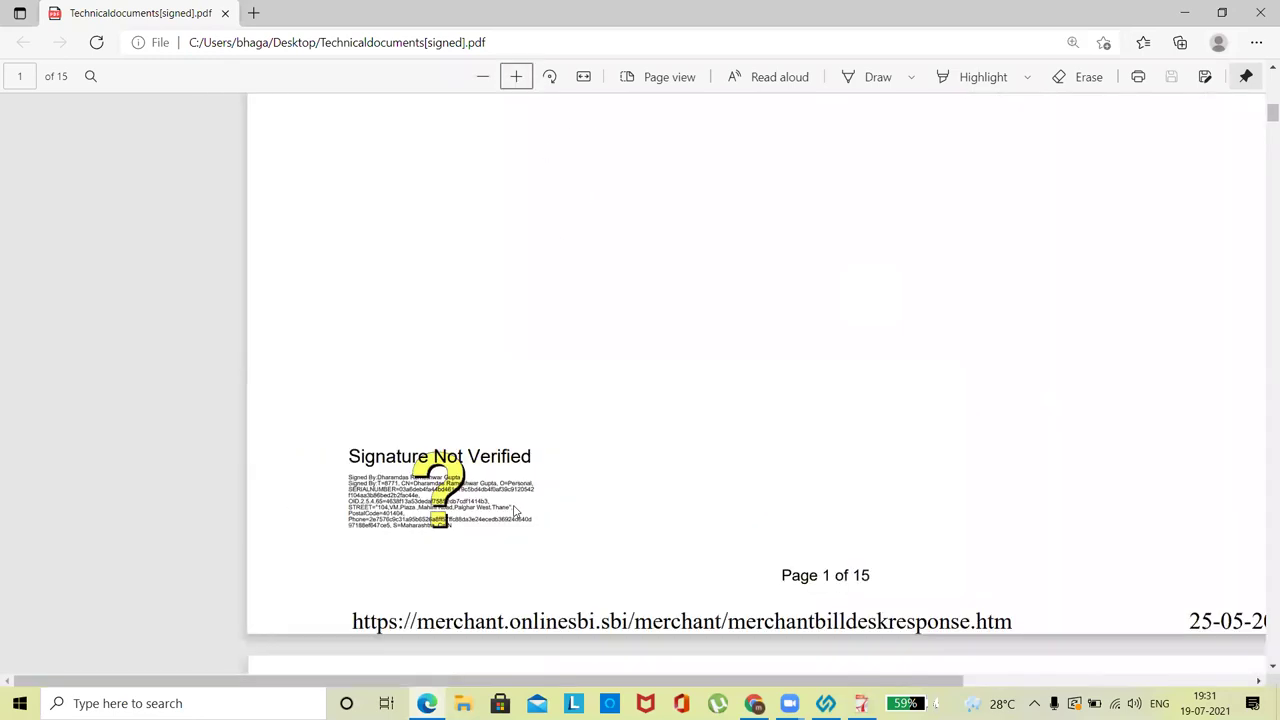
left_click(516, 78)
left_click(516, 78)
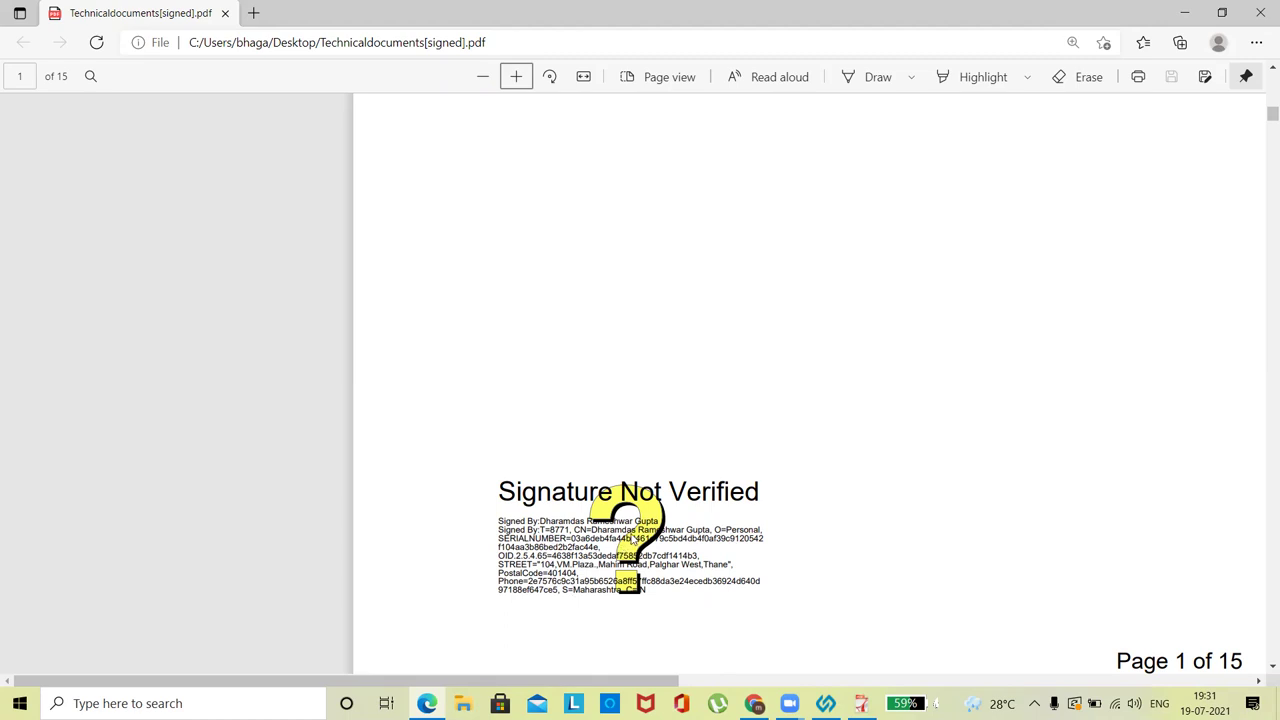
scroll(770, 414, "down", 10)
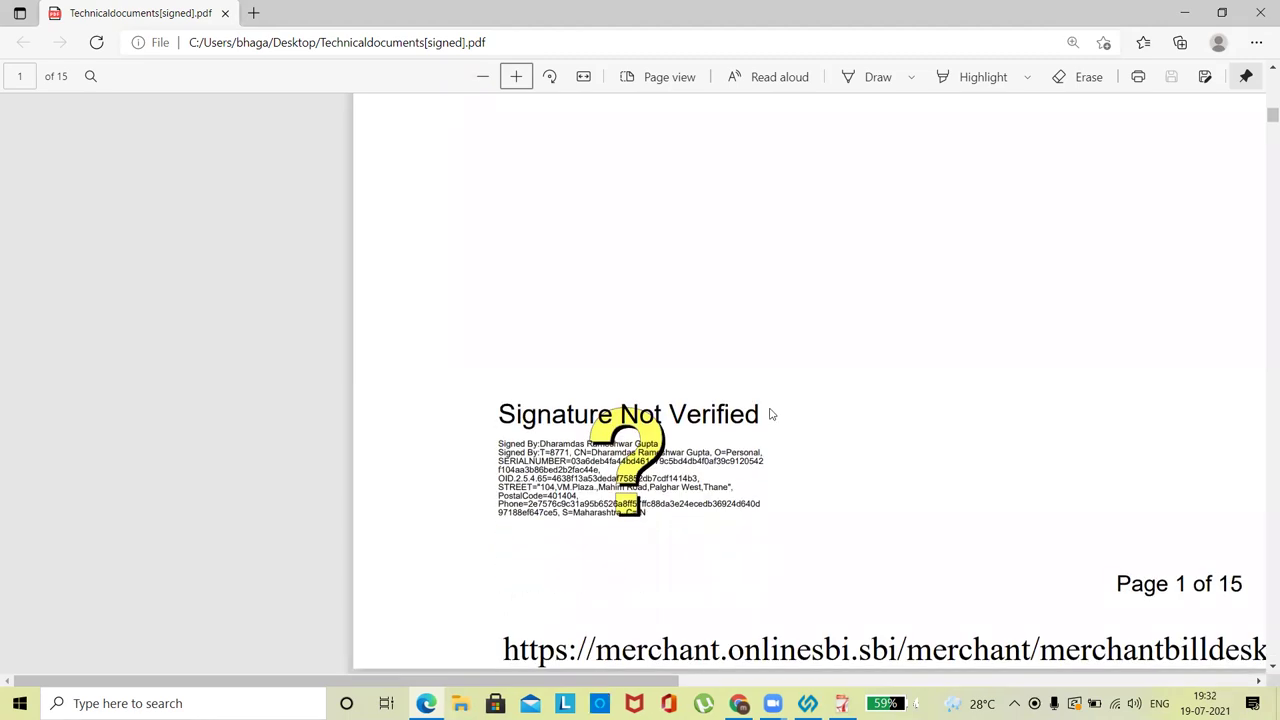
scroll(770, 414, "down", 5)
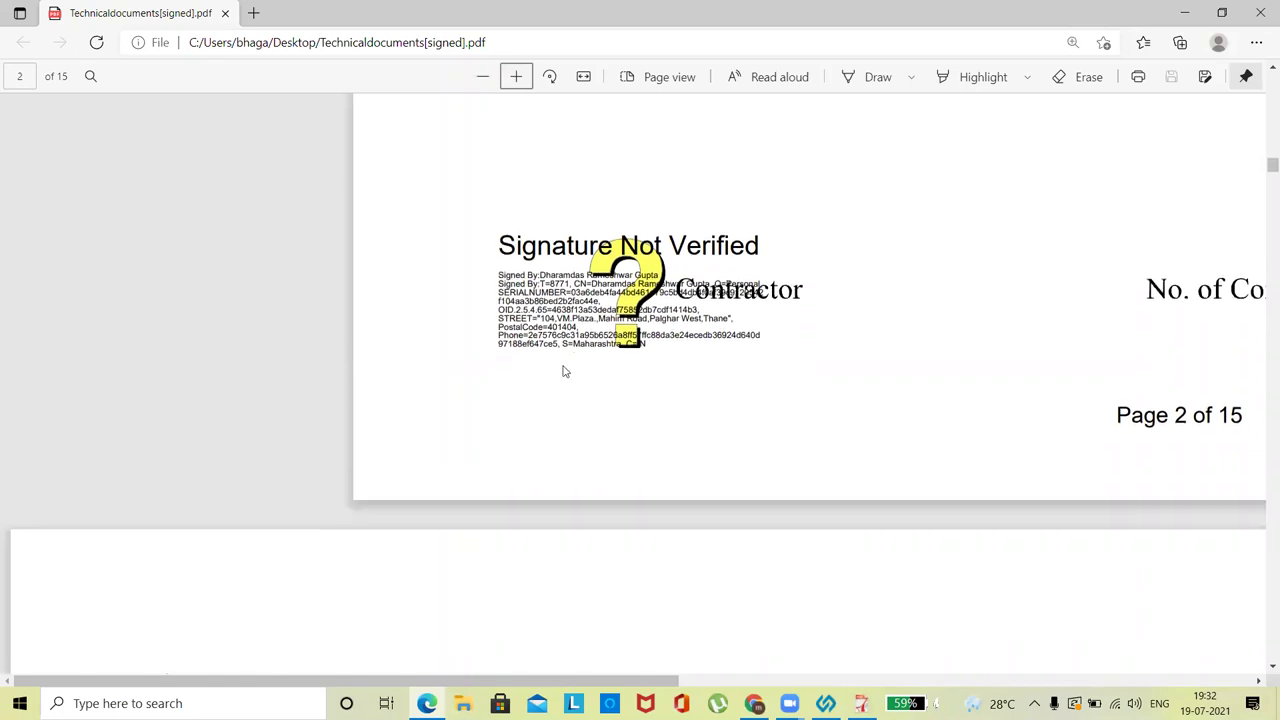
scroll(563, 371, "down", 10)
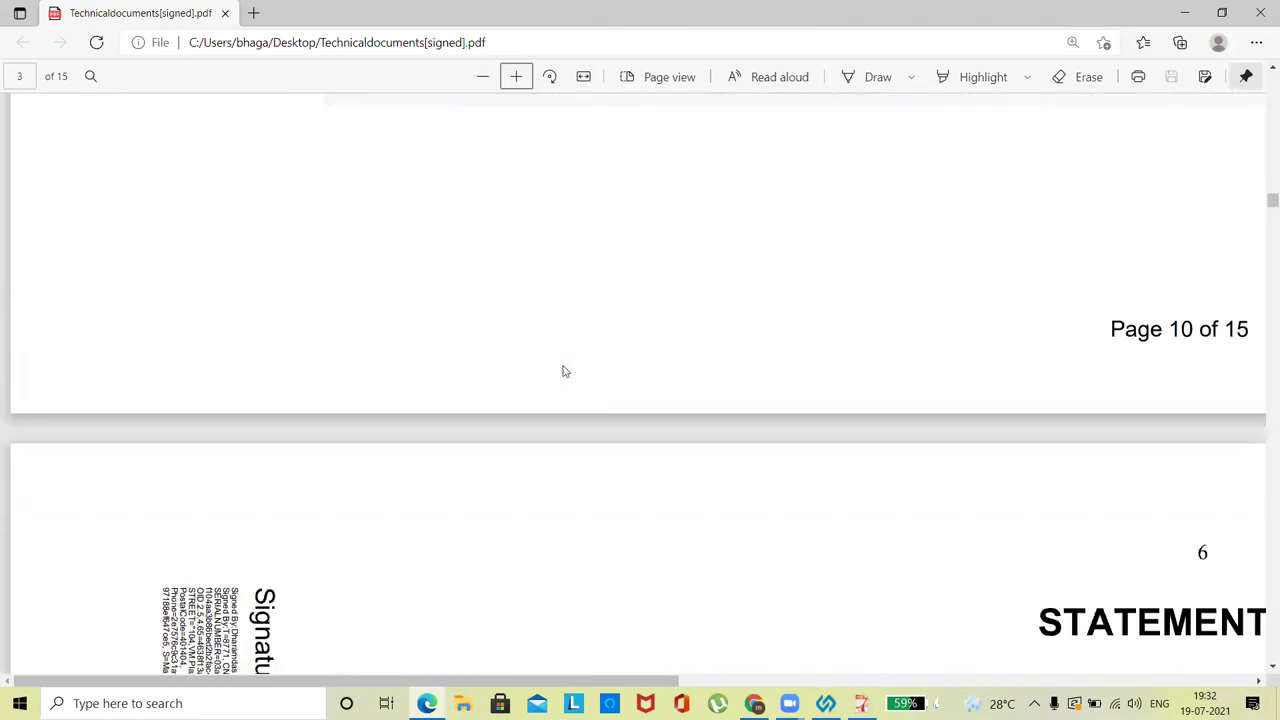
scroll(563, 371, "down", 10)
scroll(563, 371, "down", 10)
scroll(563, 371, "down", 3)
scroll(563, 371, "up", 4)
scroll(563, 371, "down", 1)
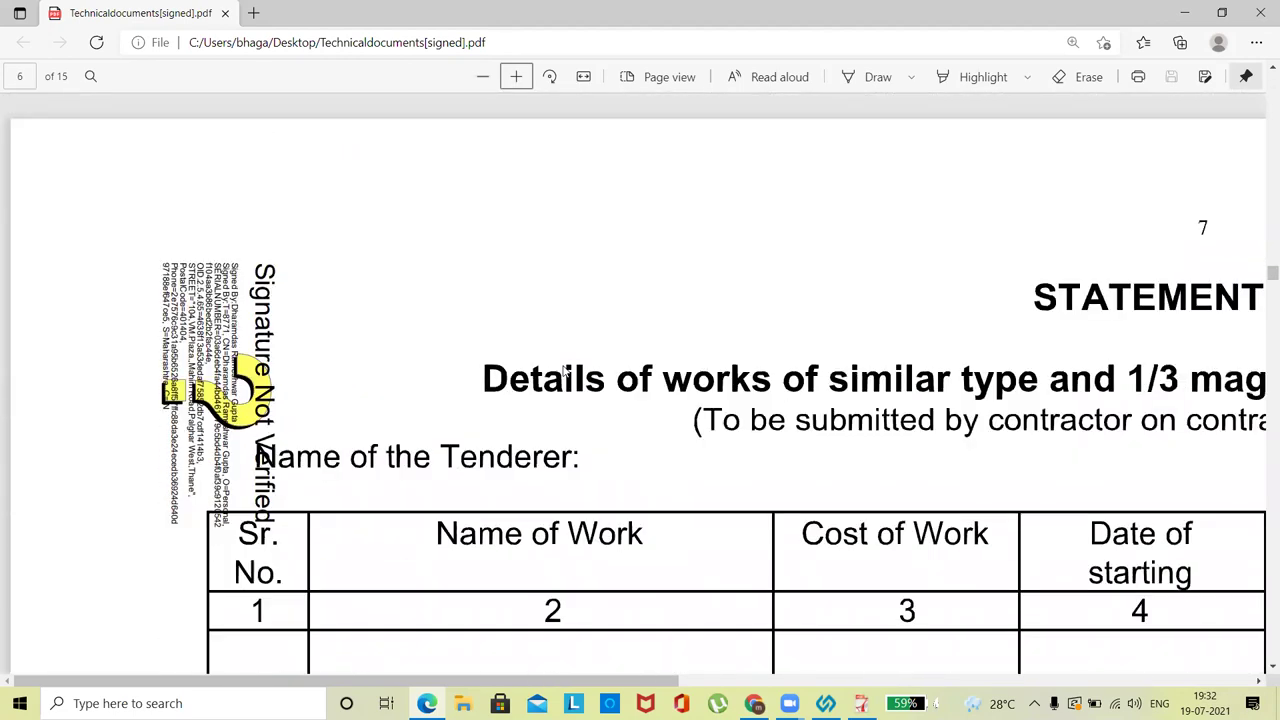
scroll(563, 371, "down", 5)
scroll(563, 371, "down", 2)
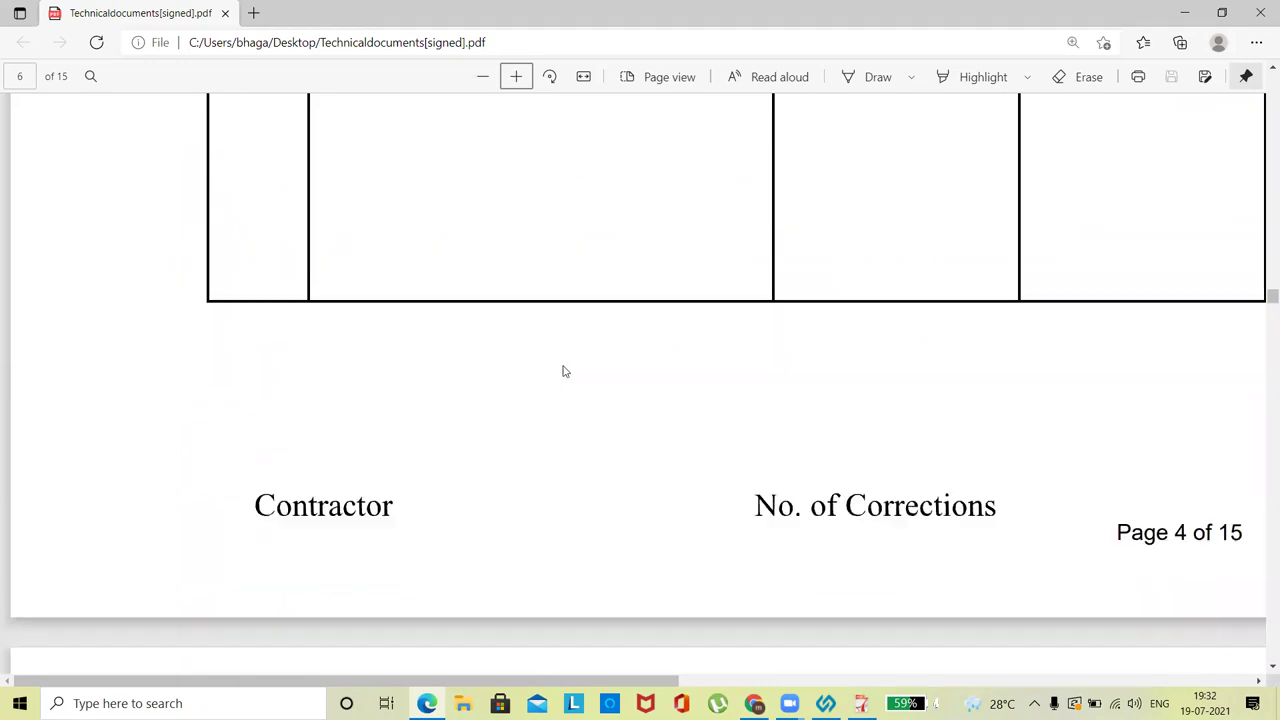
scroll(563, 371, "down", 8)
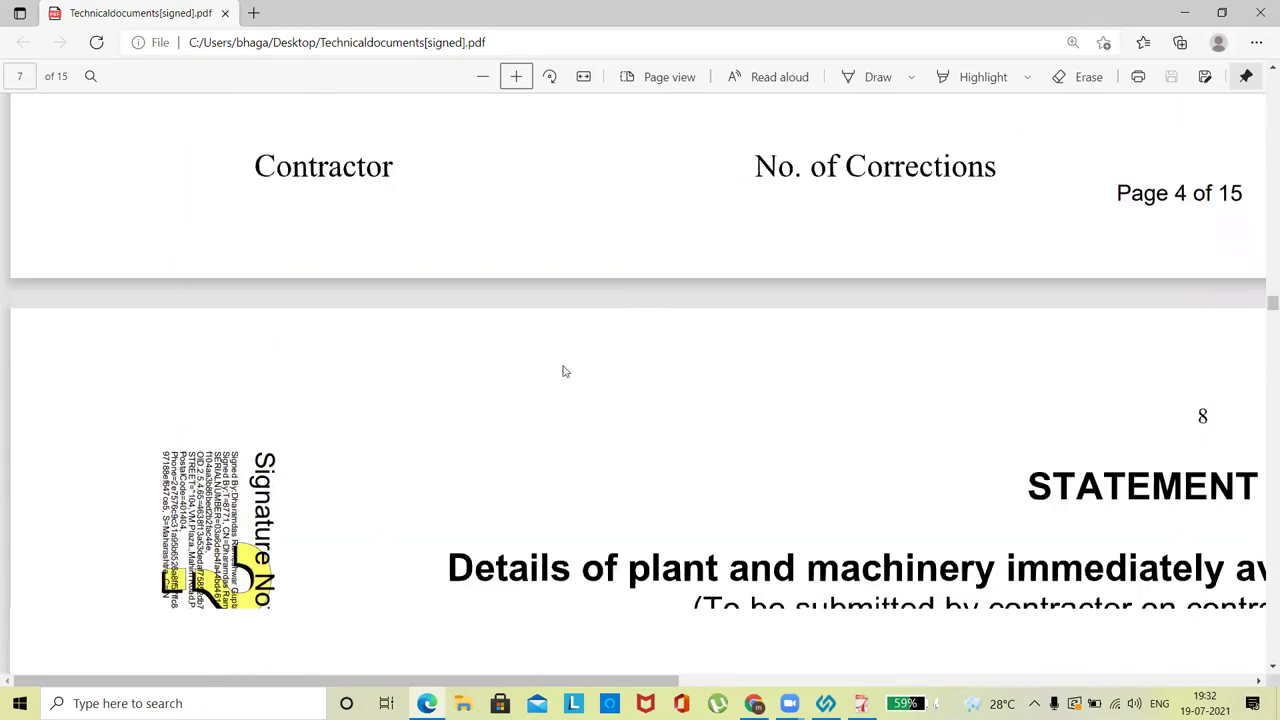
scroll(563, 371, "down", 12)
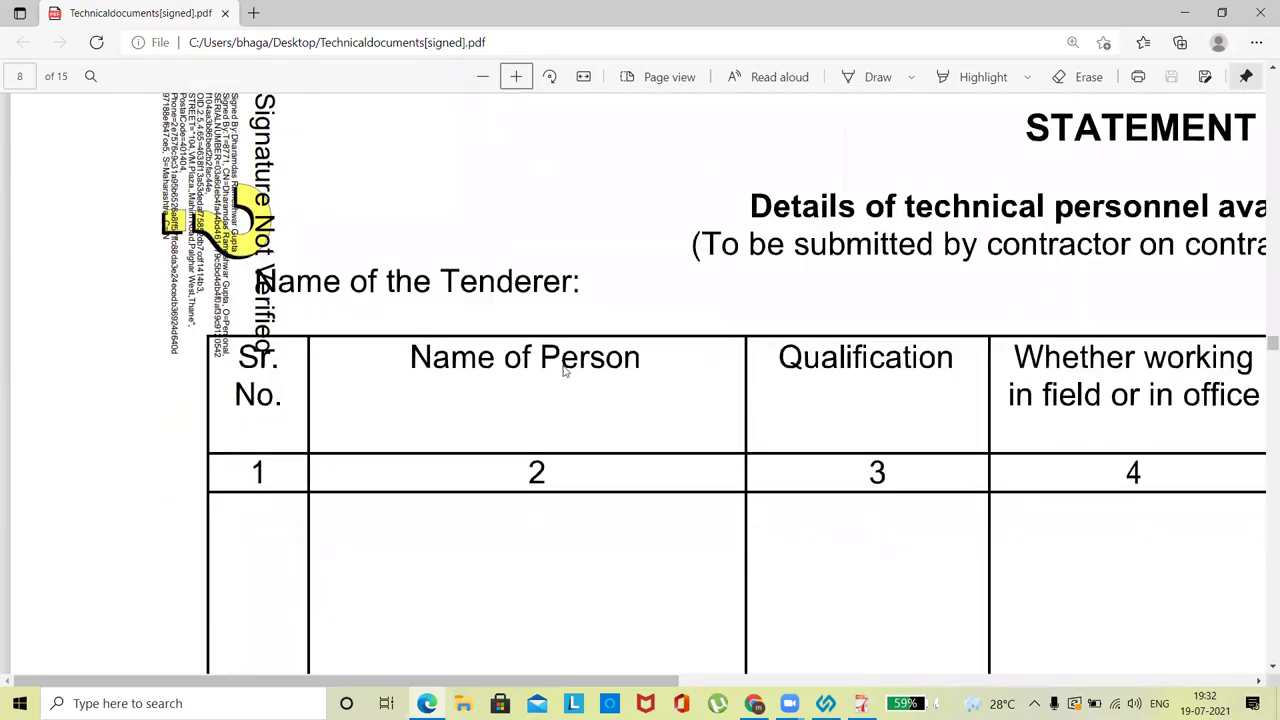
scroll(563, 371, "down", 10)
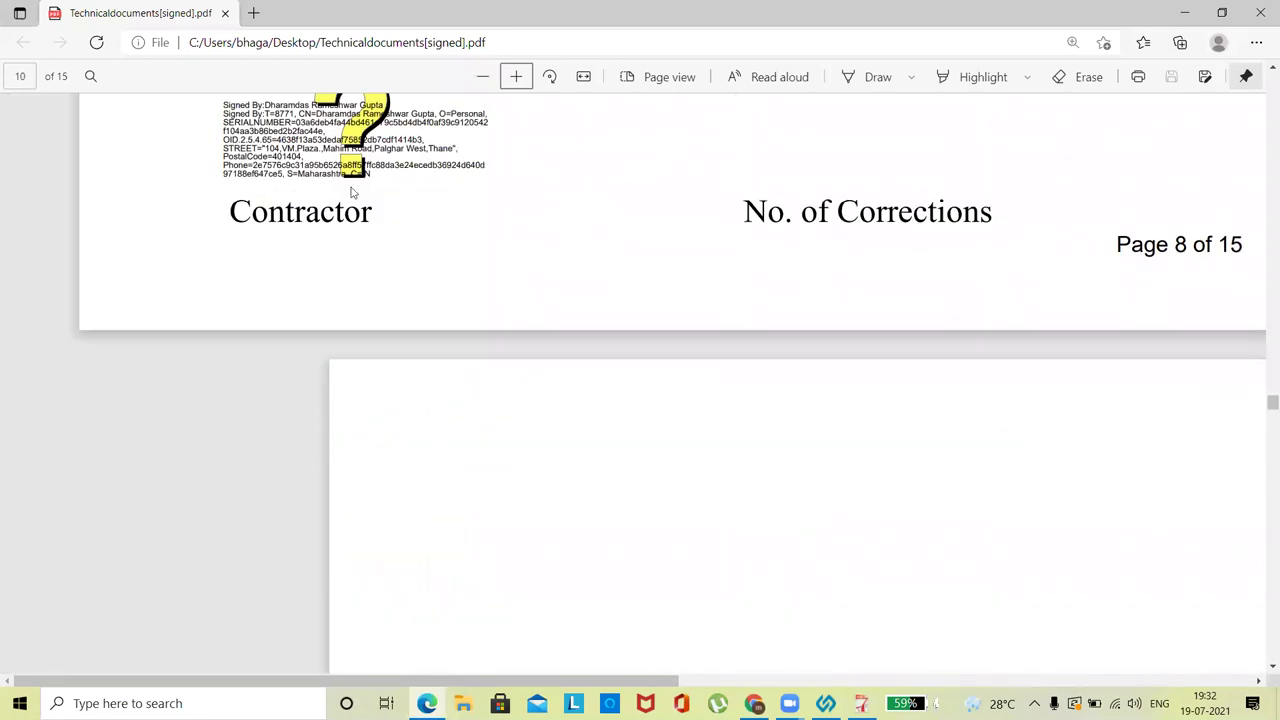
scroll(351, 192, "up", 3)
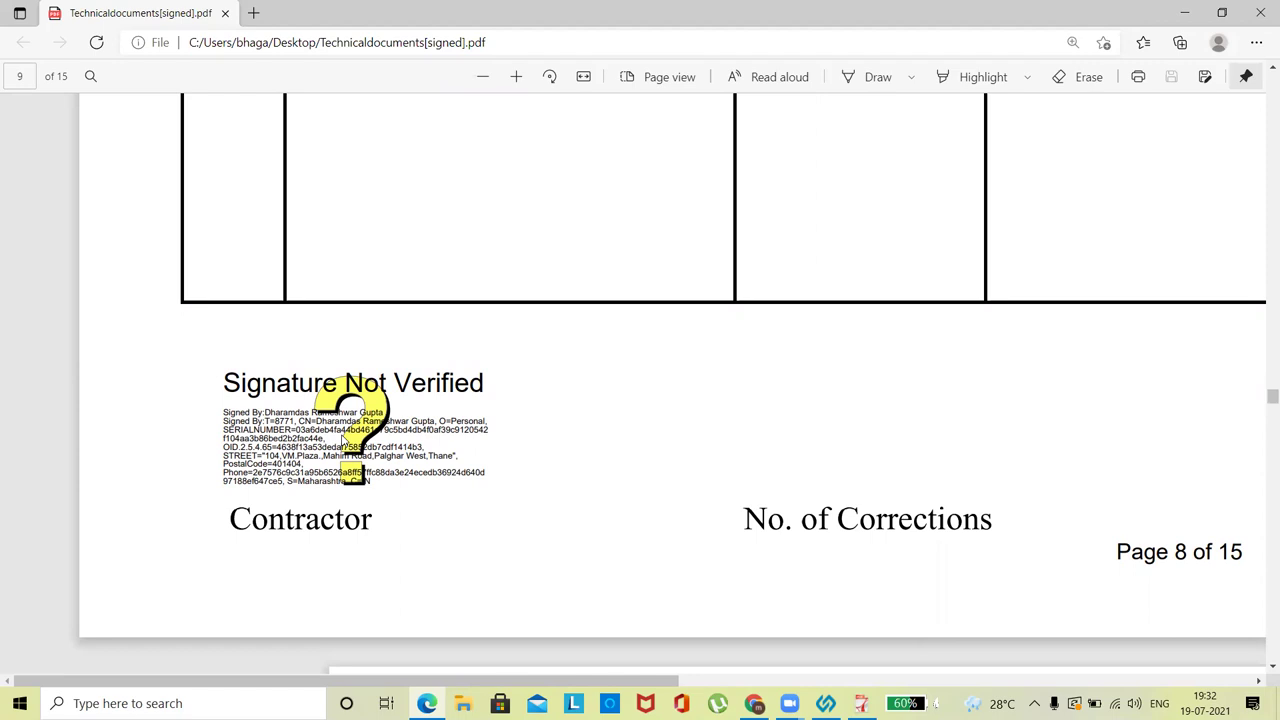
left_click(1262, 8)
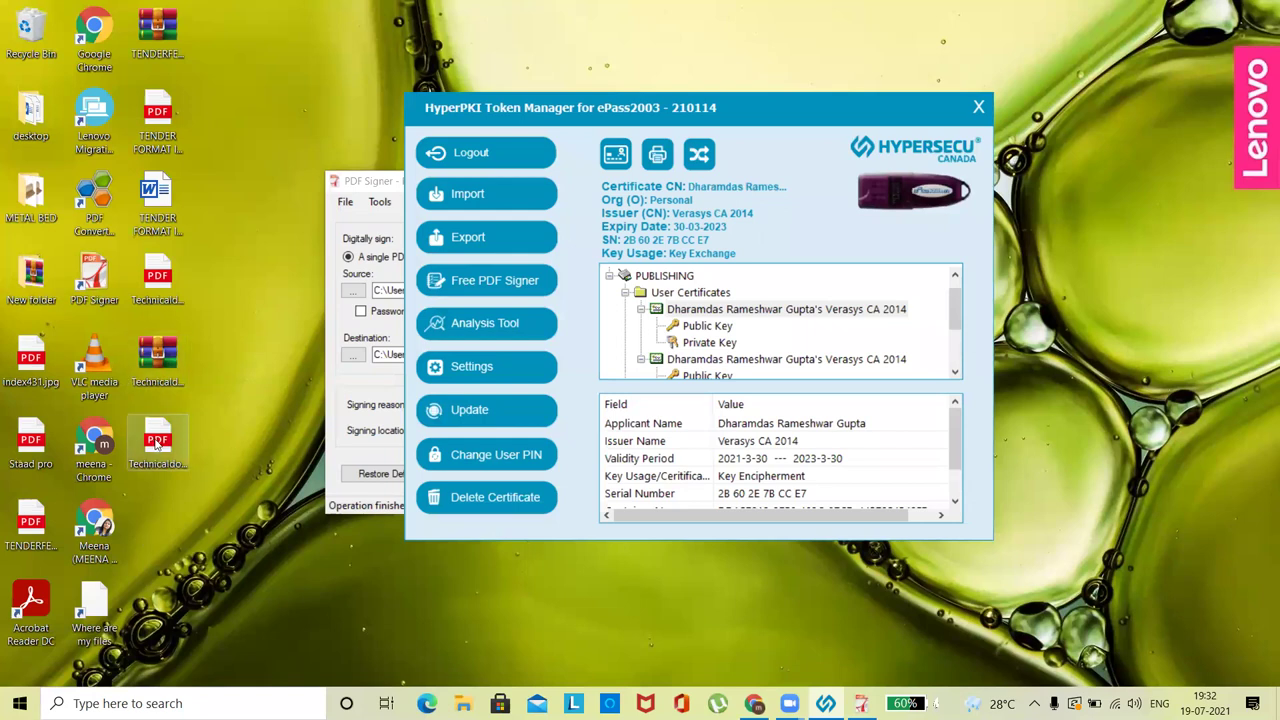
- Open the signed PDF in Adobe Acrobat Reader DC via Open with
right_click(157, 447)
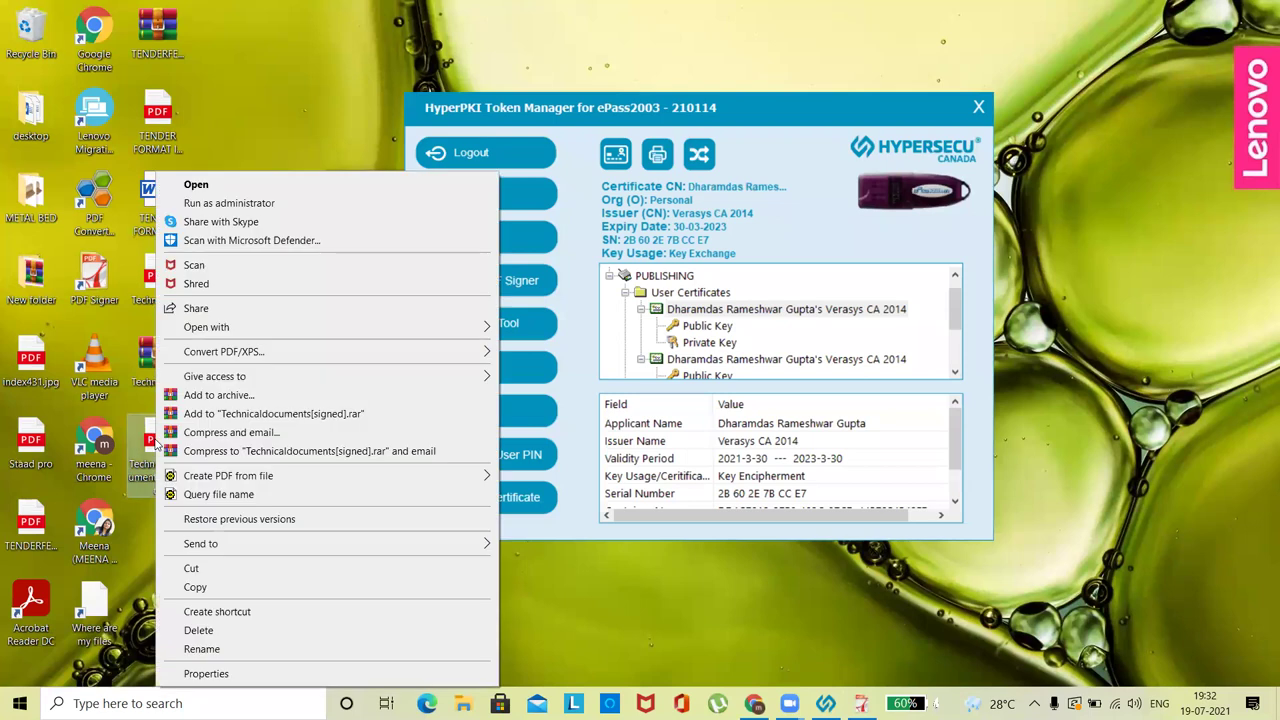
mouse_move(341, 336)
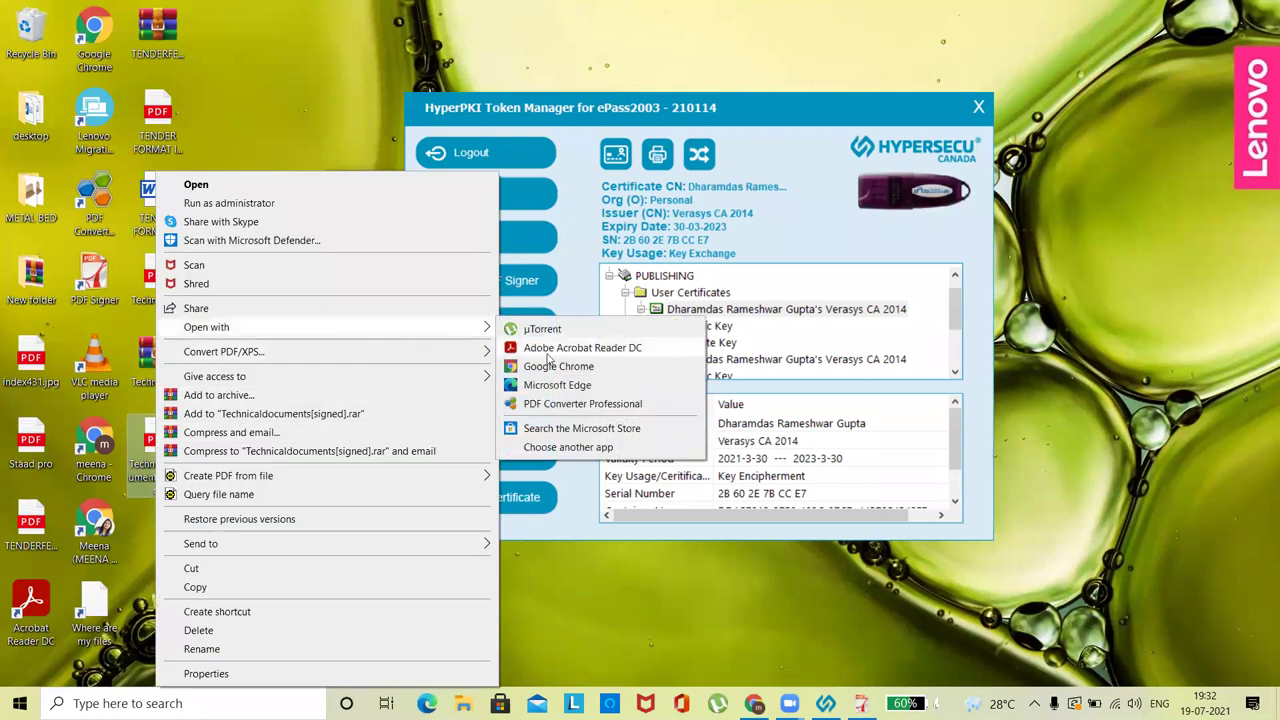
left_click(547, 350)
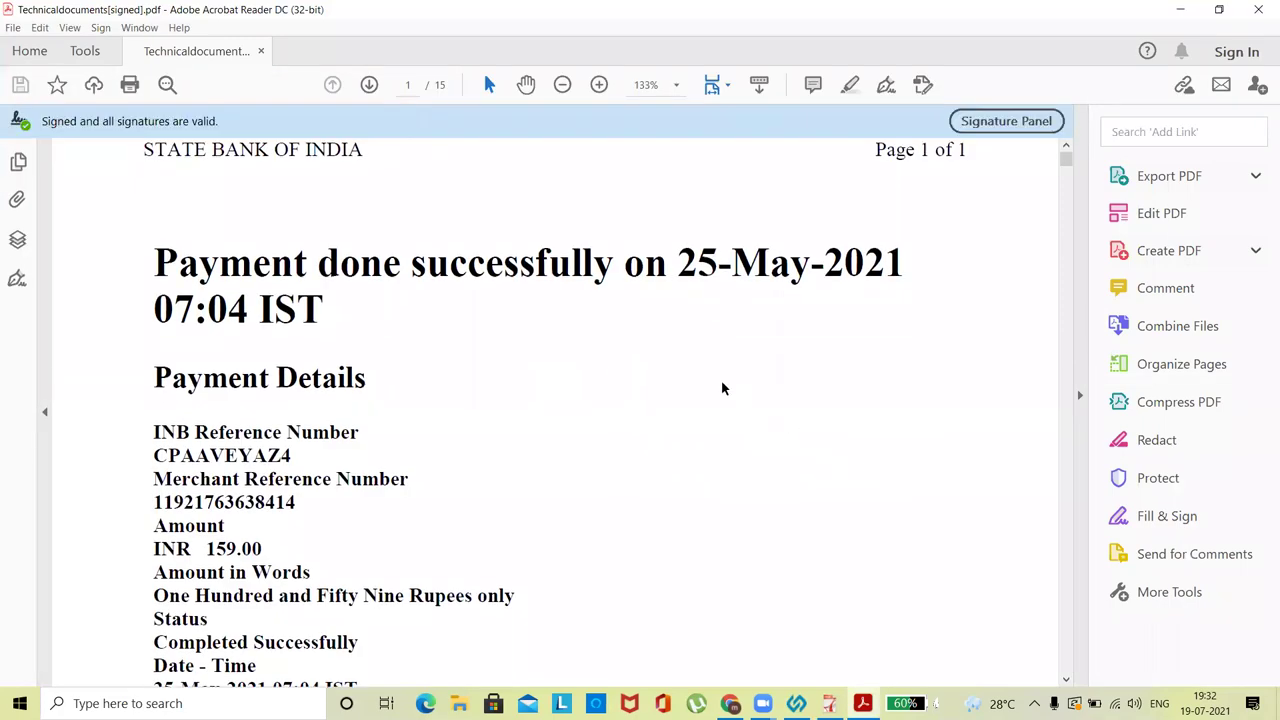
scroll(573, 342, "down", 1)
scroll(573, 342, "down", 2)
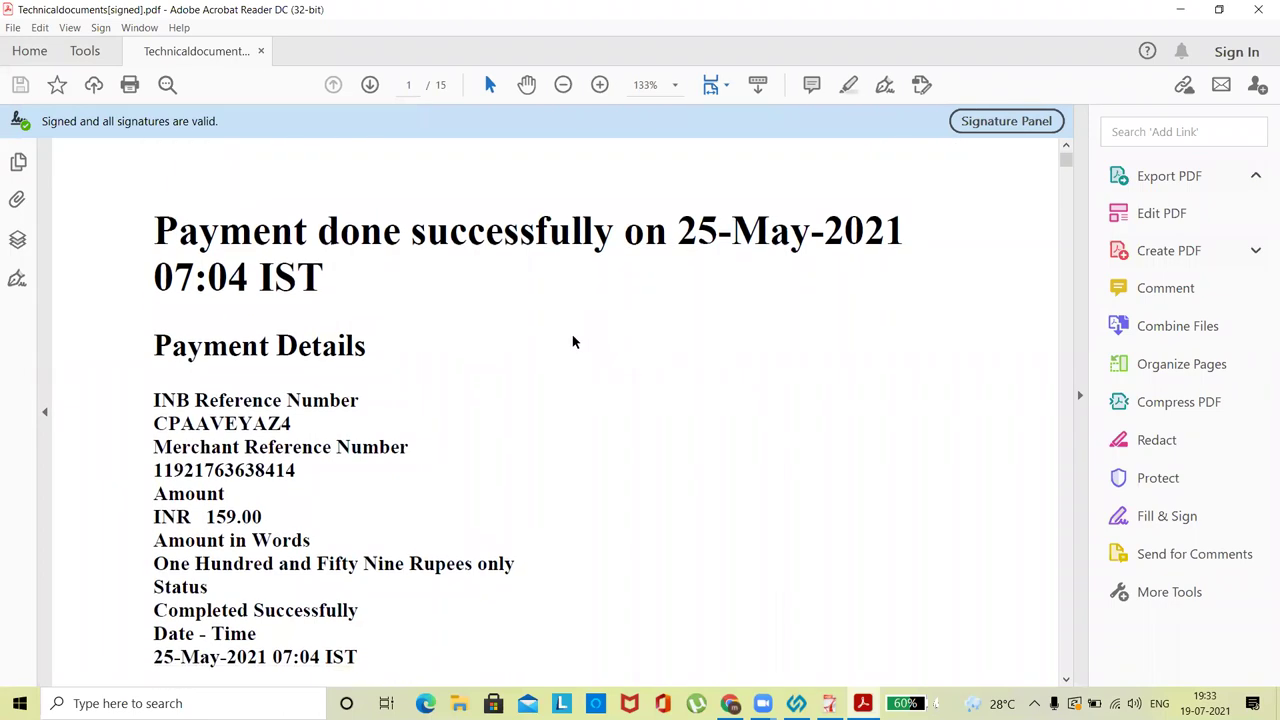
scroll(573, 342, "down", 1)
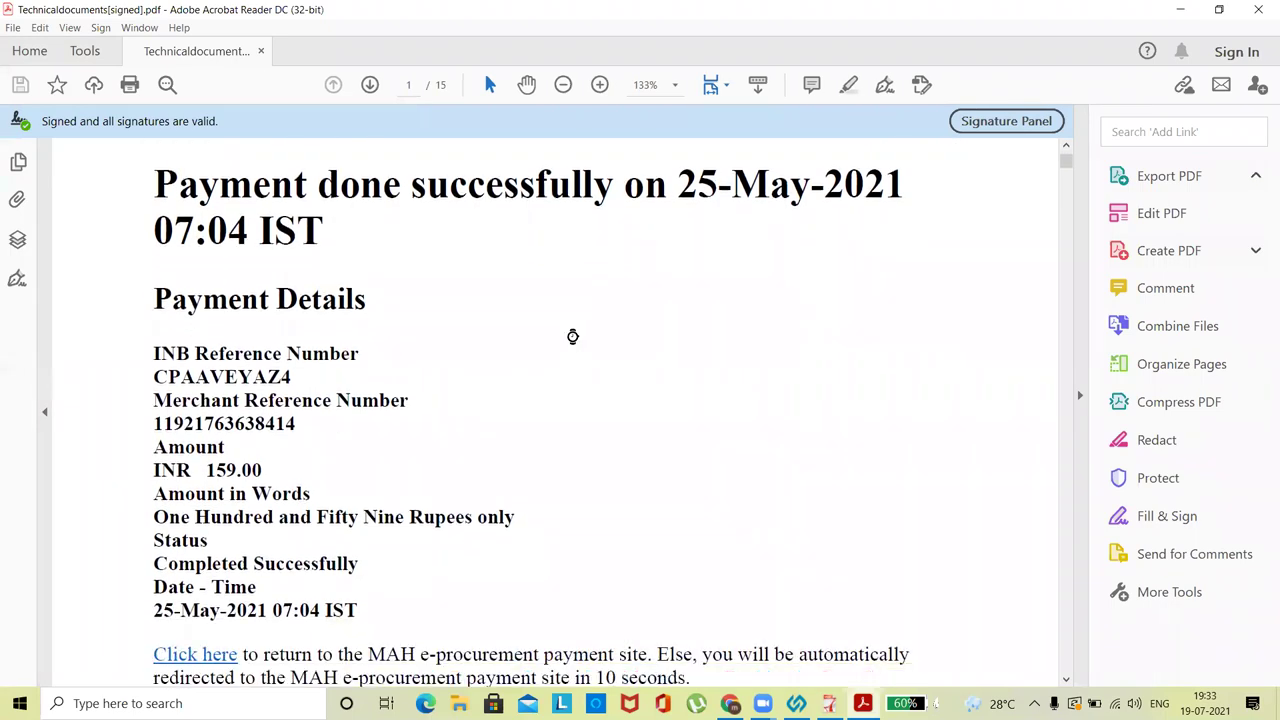
scroll(573, 340, "down", 2)
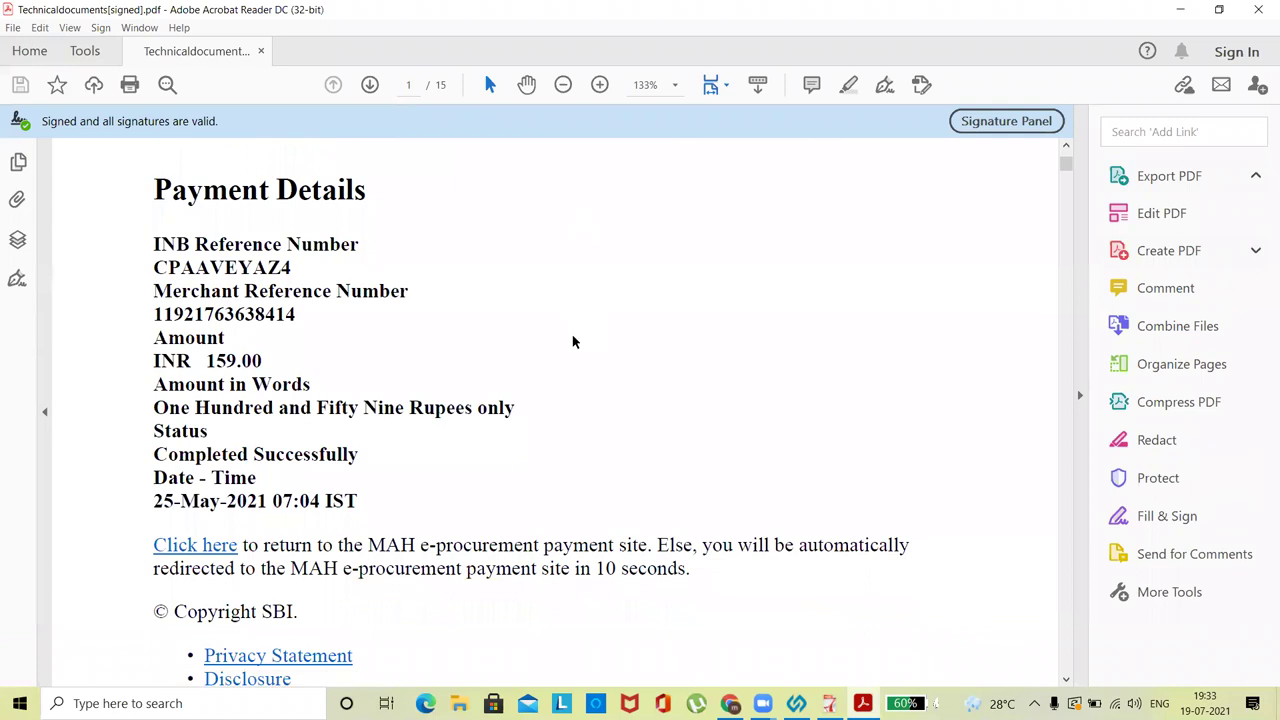
scroll(573, 342, "down", 1)
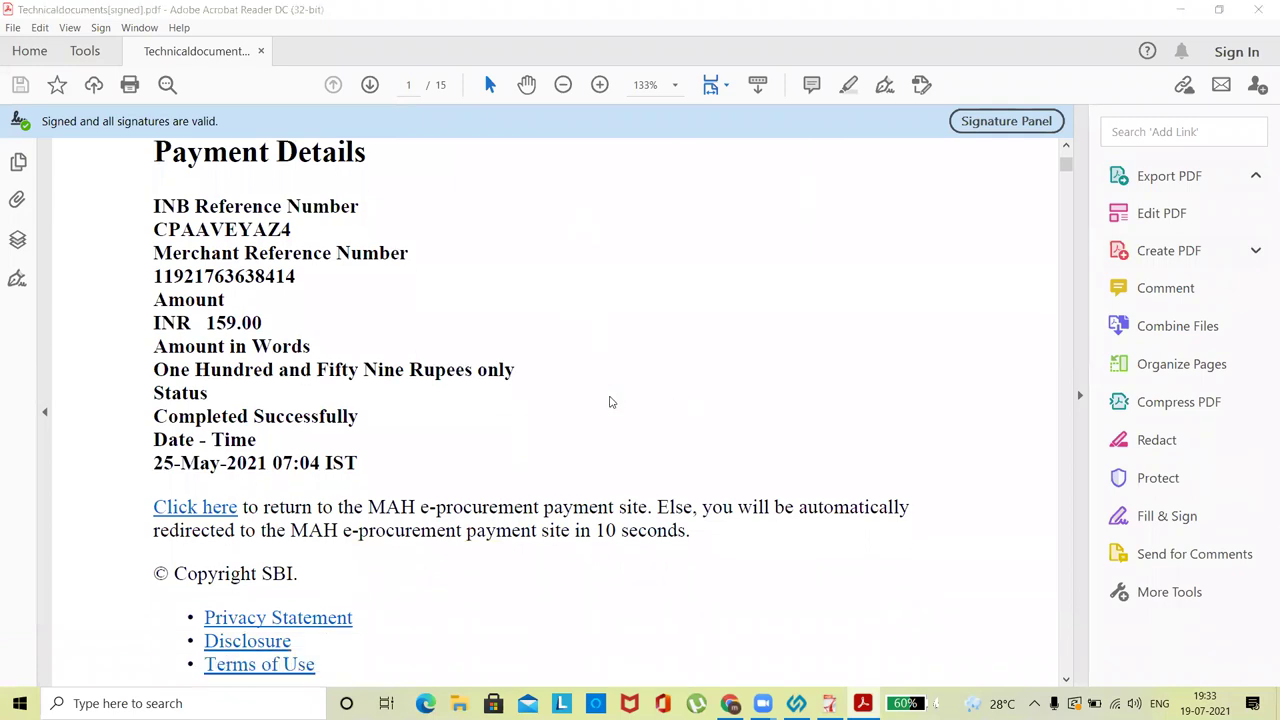
- Decline the default-app prompt and check the page 1 signature's validation status
left_click(815, 387)
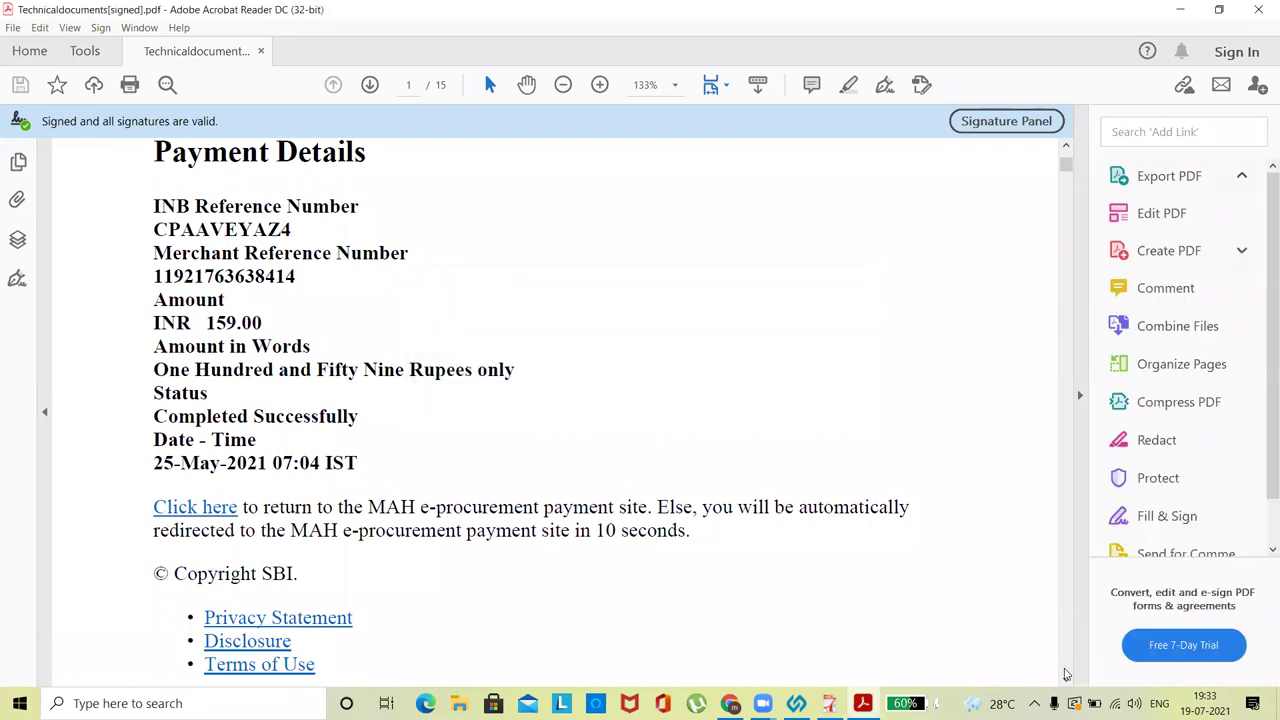
scroll(716, 456, "down", 5)
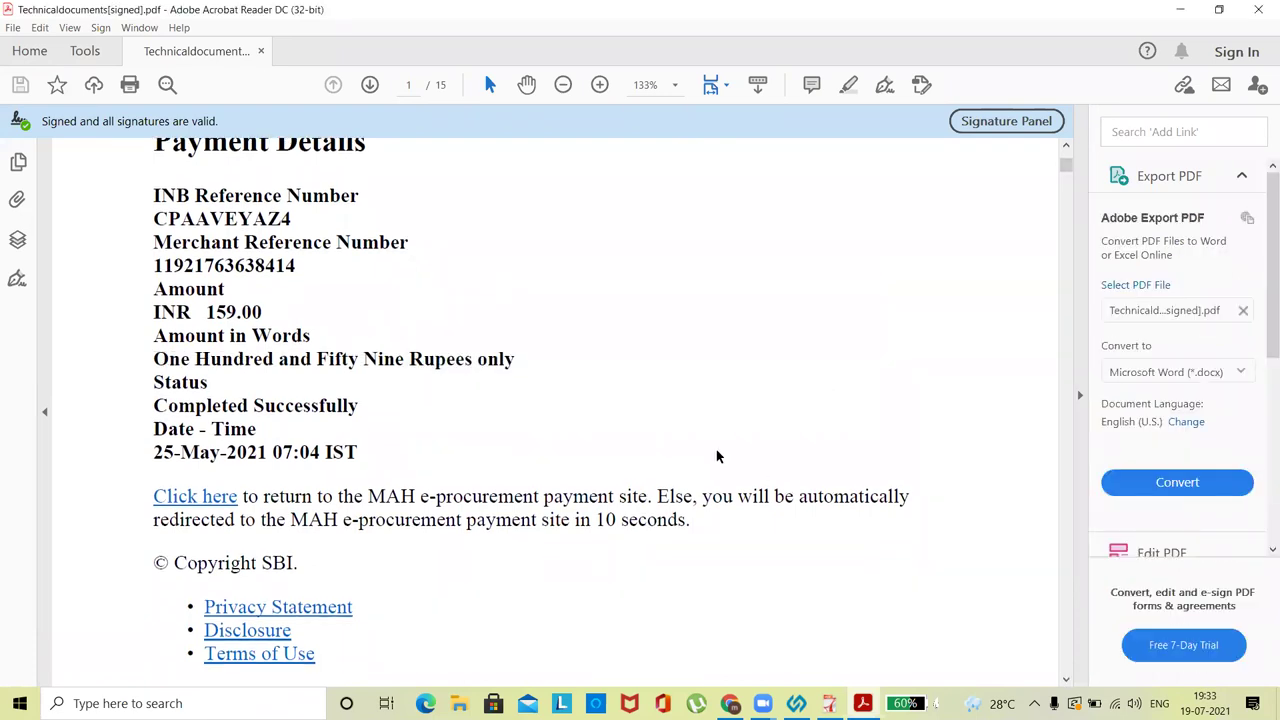
scroll(716, 456, "down", 10)
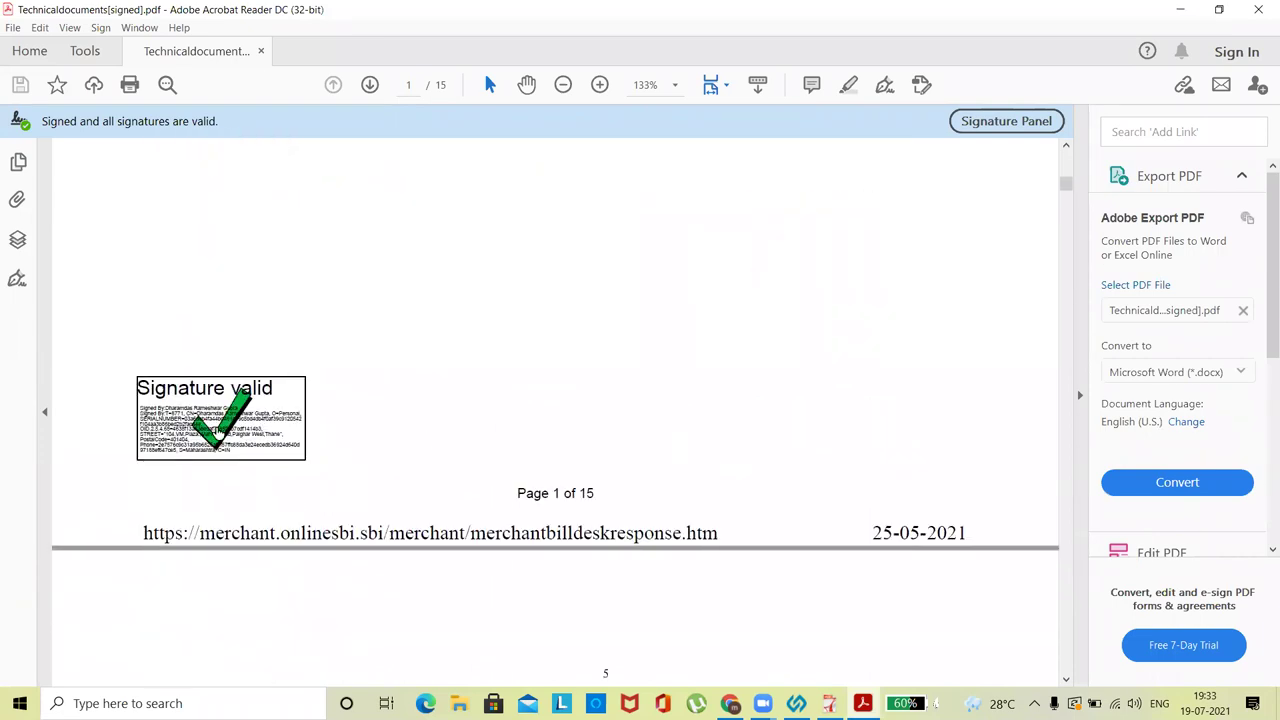
left_click(220, 430)
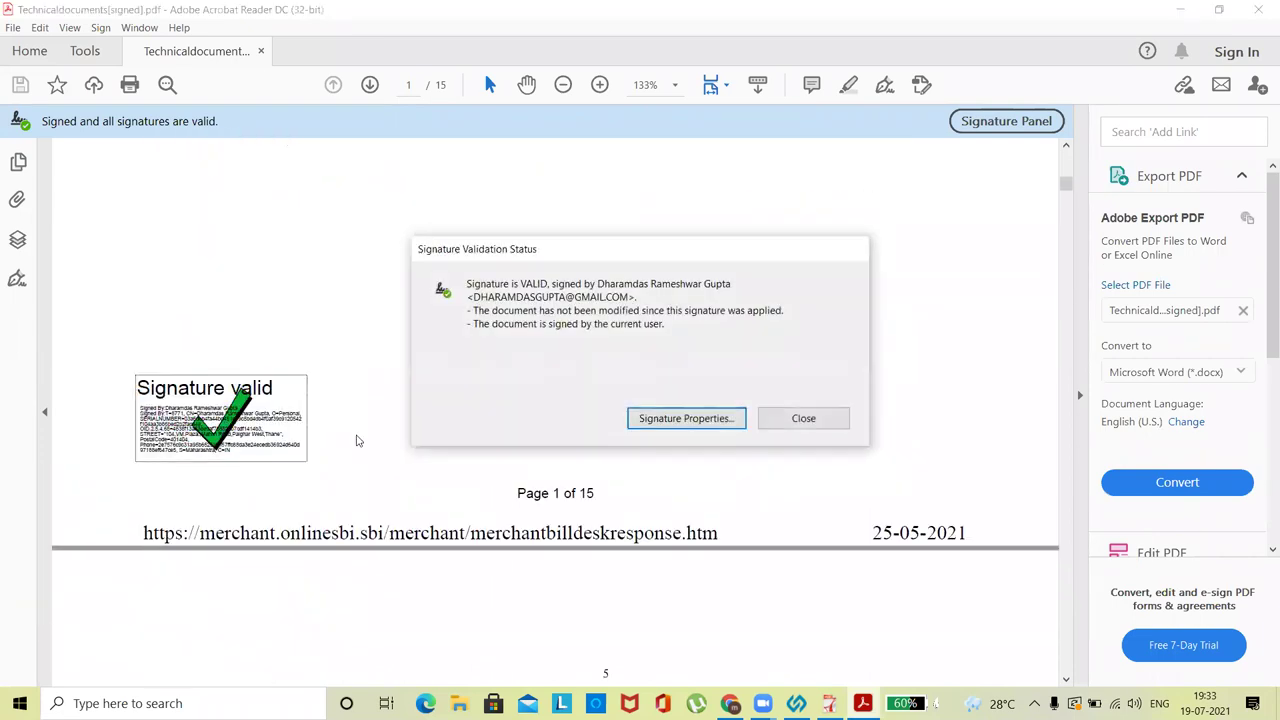
- Add the signer's certificate to Acrobat's trusted certificates, accepting the trust warning
left_click(686, 418)
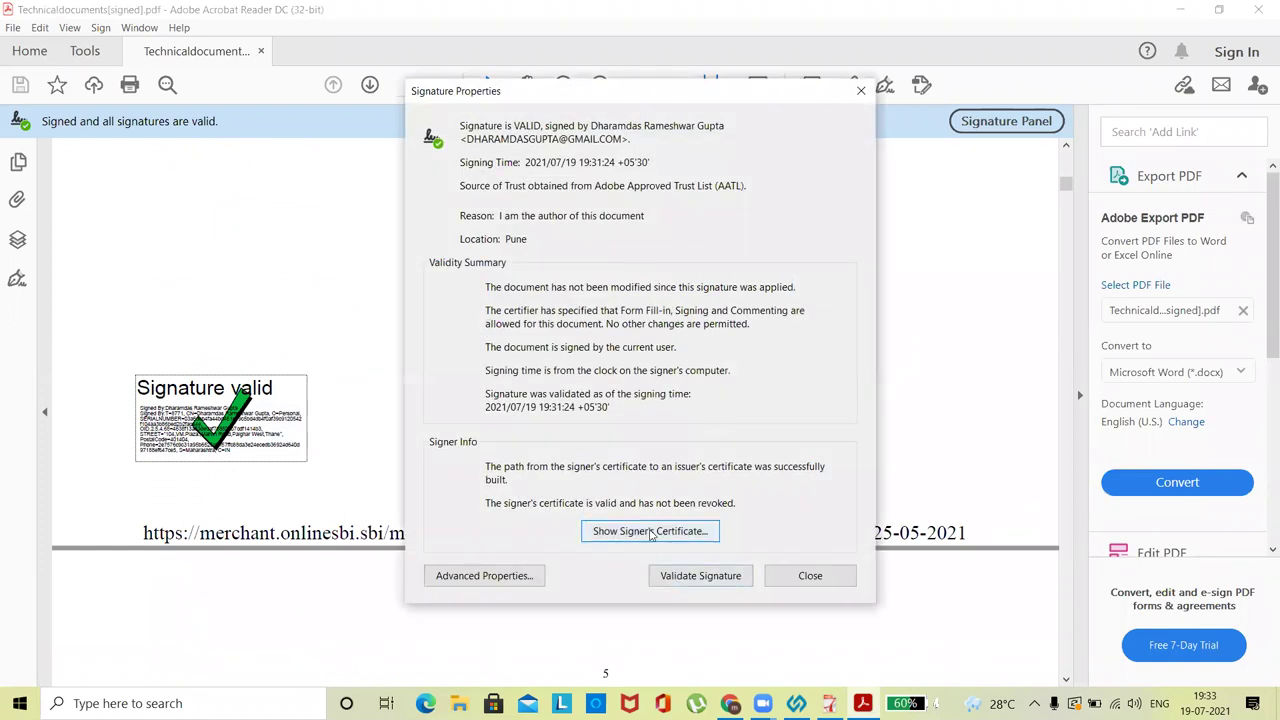
left_click(650, 531)
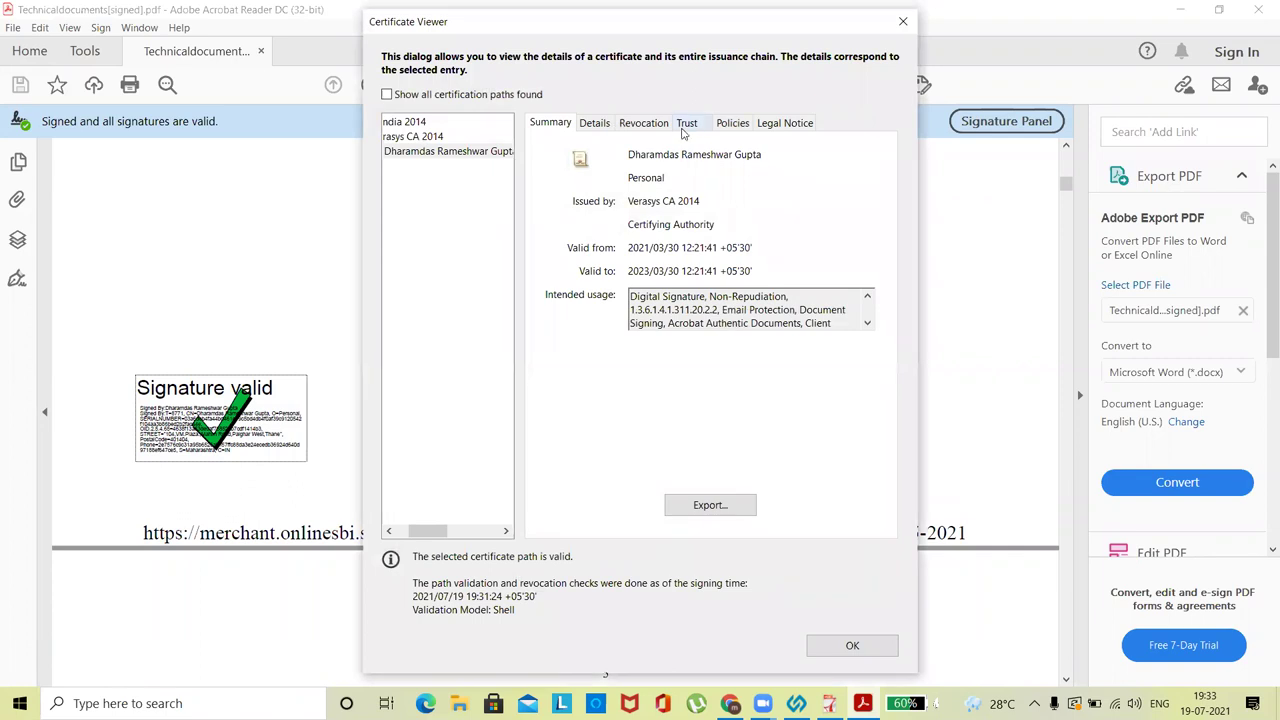
left_click(688, 128)
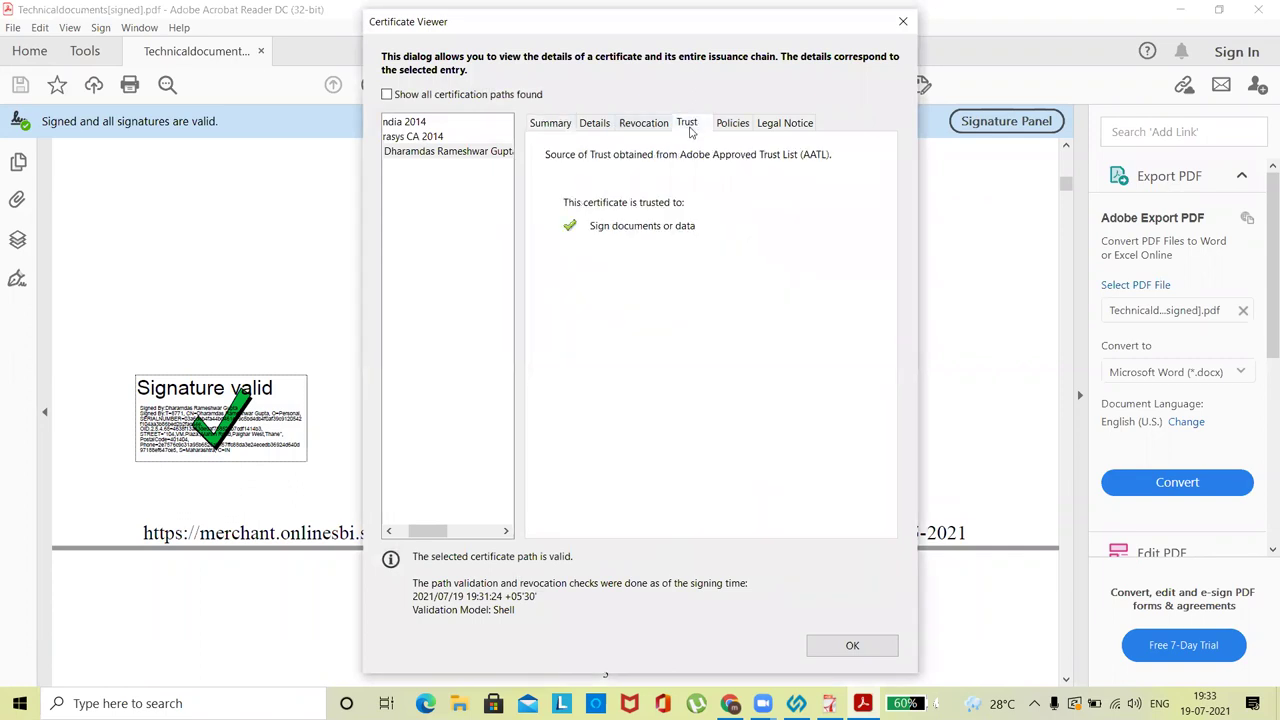
left_click(687, 436)
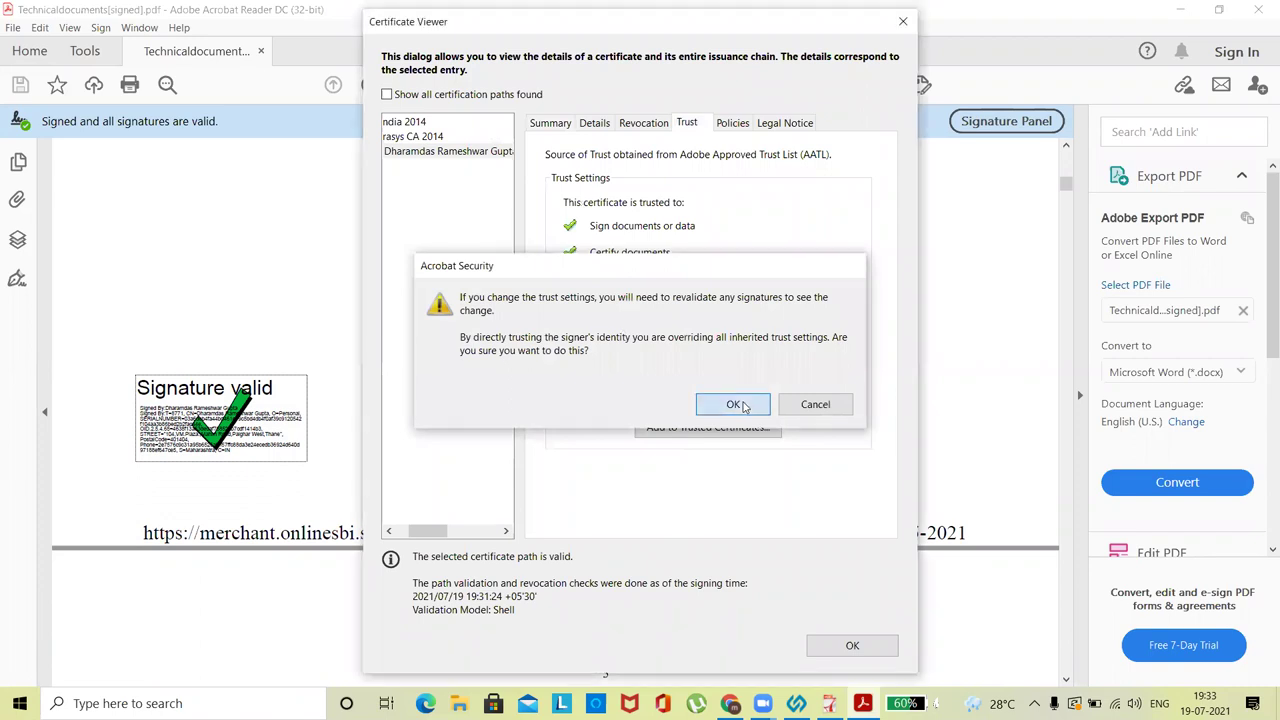
left_click(736, 404)
- Trust the certificate as a root and for certified documents, dynamic content and high-privilege JavaScript
left_click(458, 305)
left_click(476, 389)
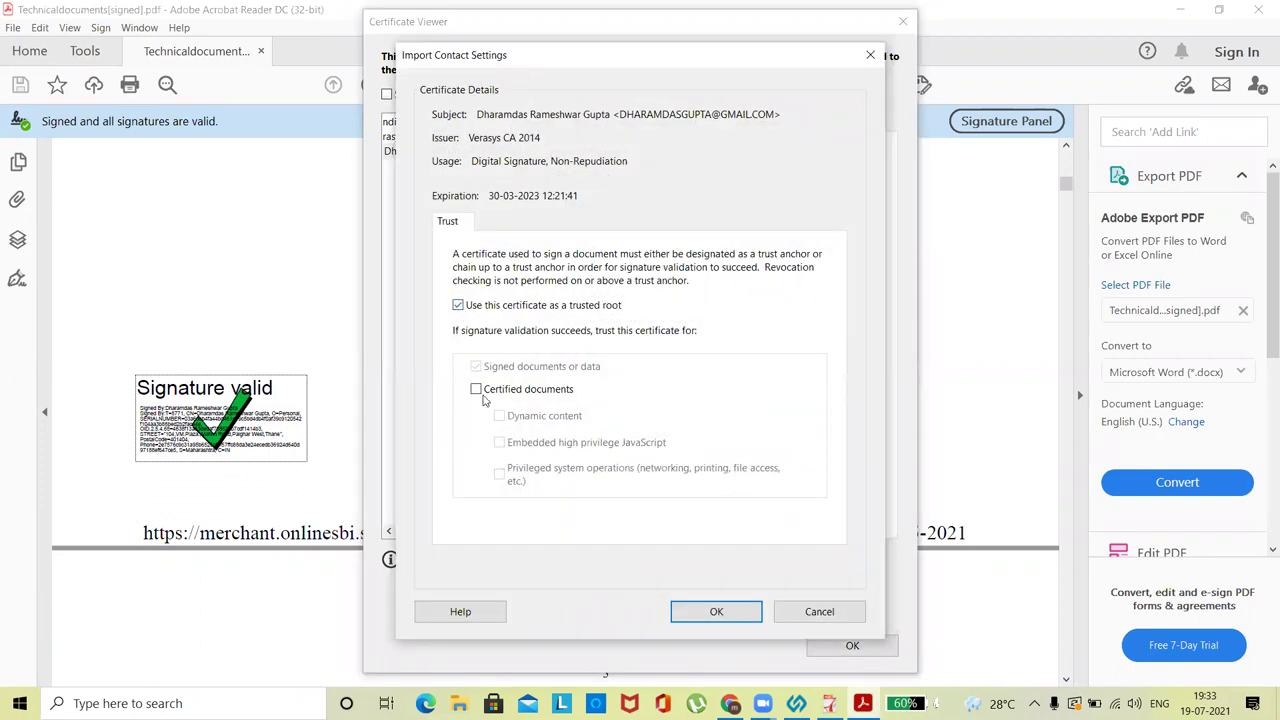
left_click(507, 418)
left_click(507, 443)
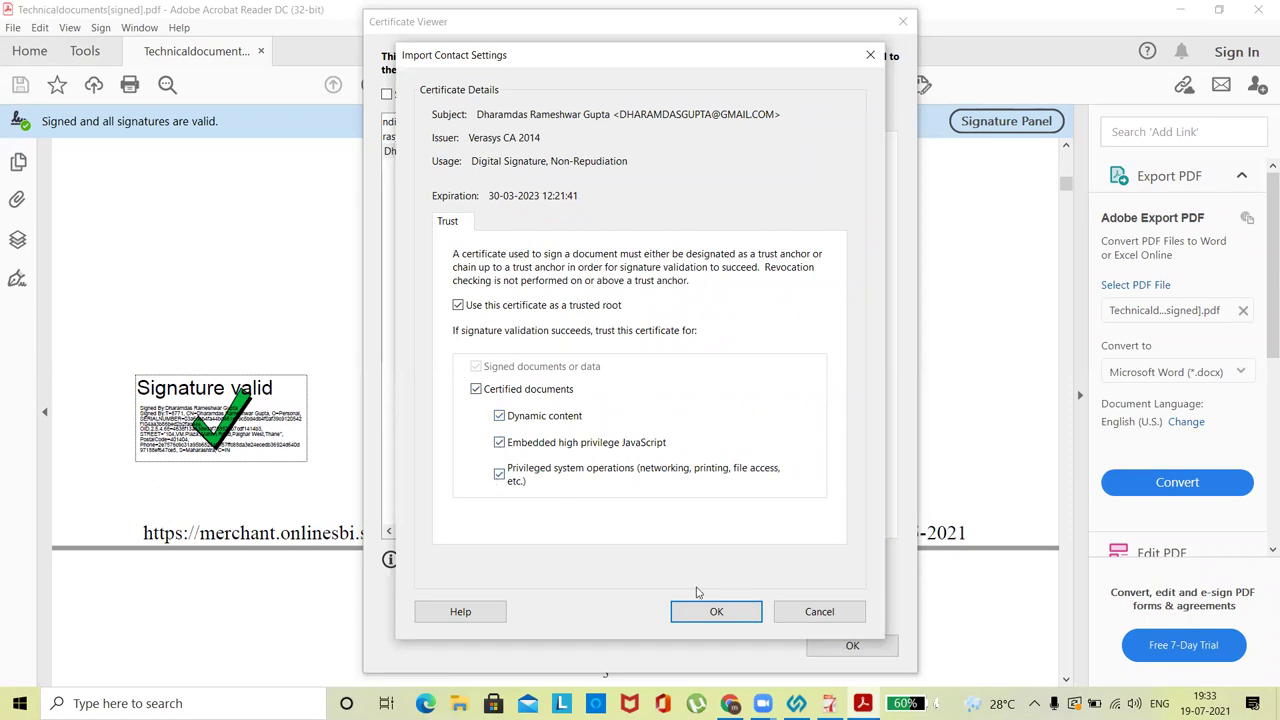
left_click(700, 603)
key("Return")
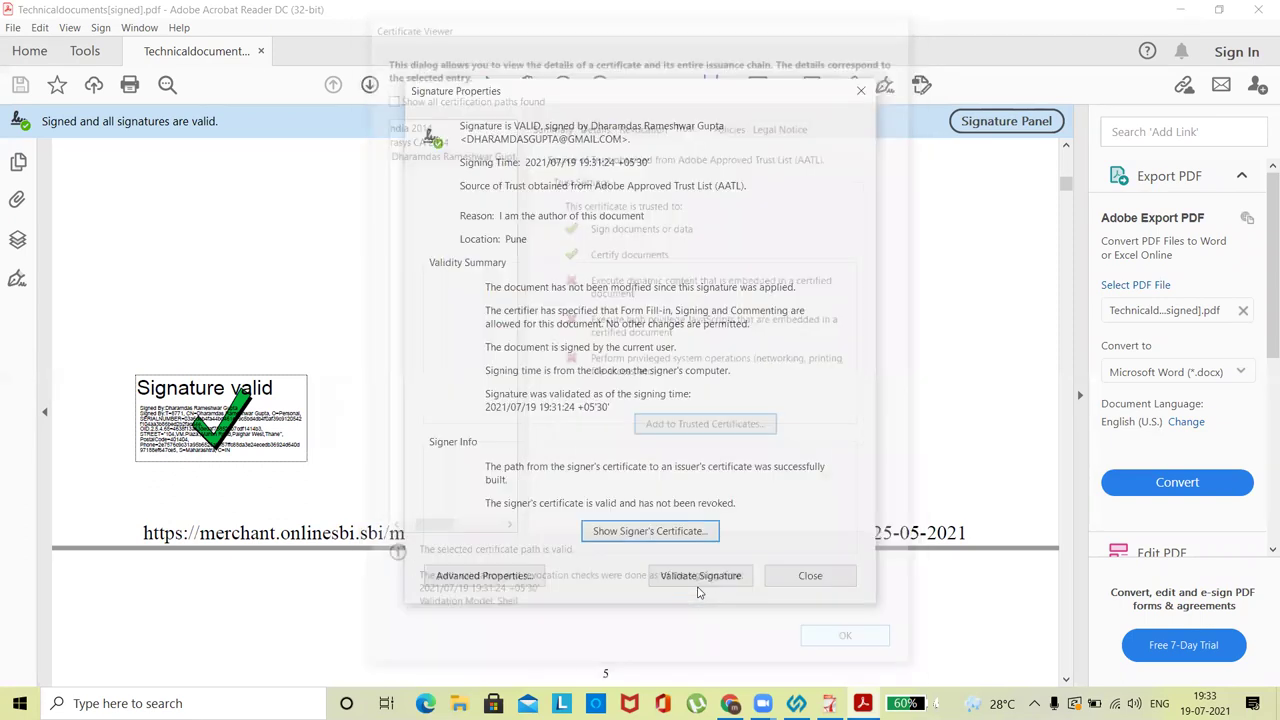
- Revalidate the signature, then close Signature Properties and Acrobat Reader
left_click(704, 576)
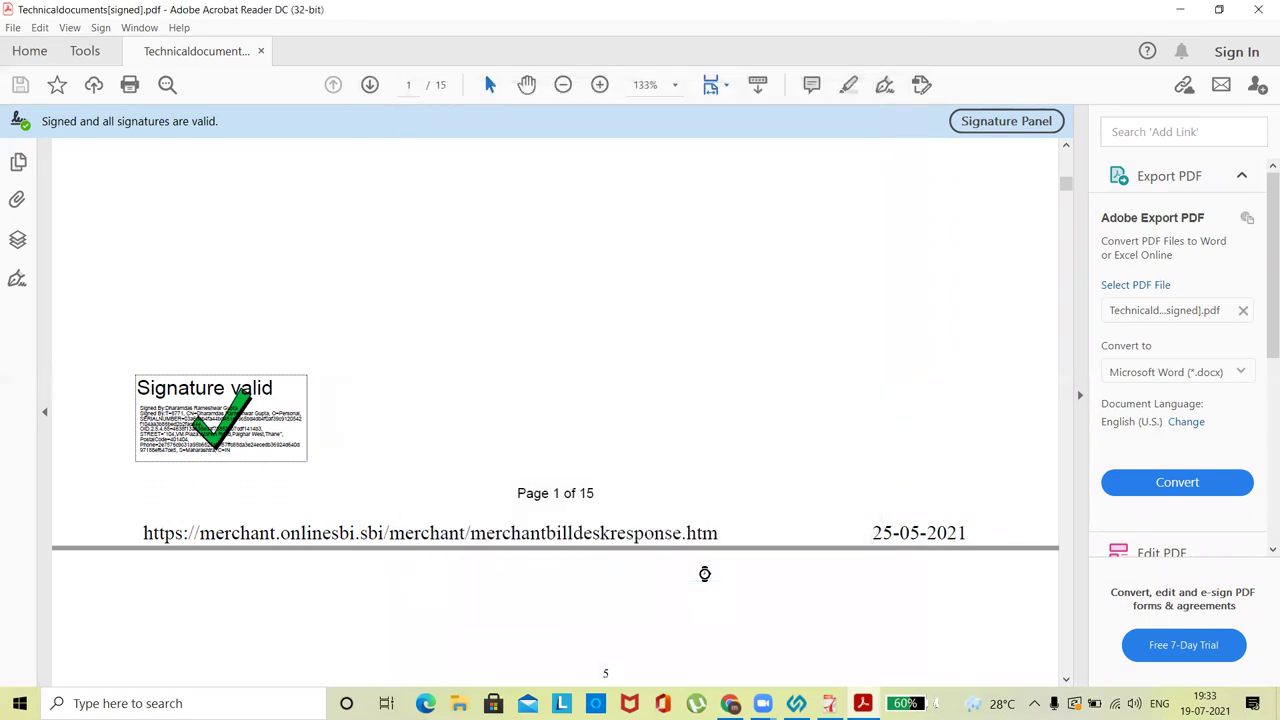
left_click(708, 565)
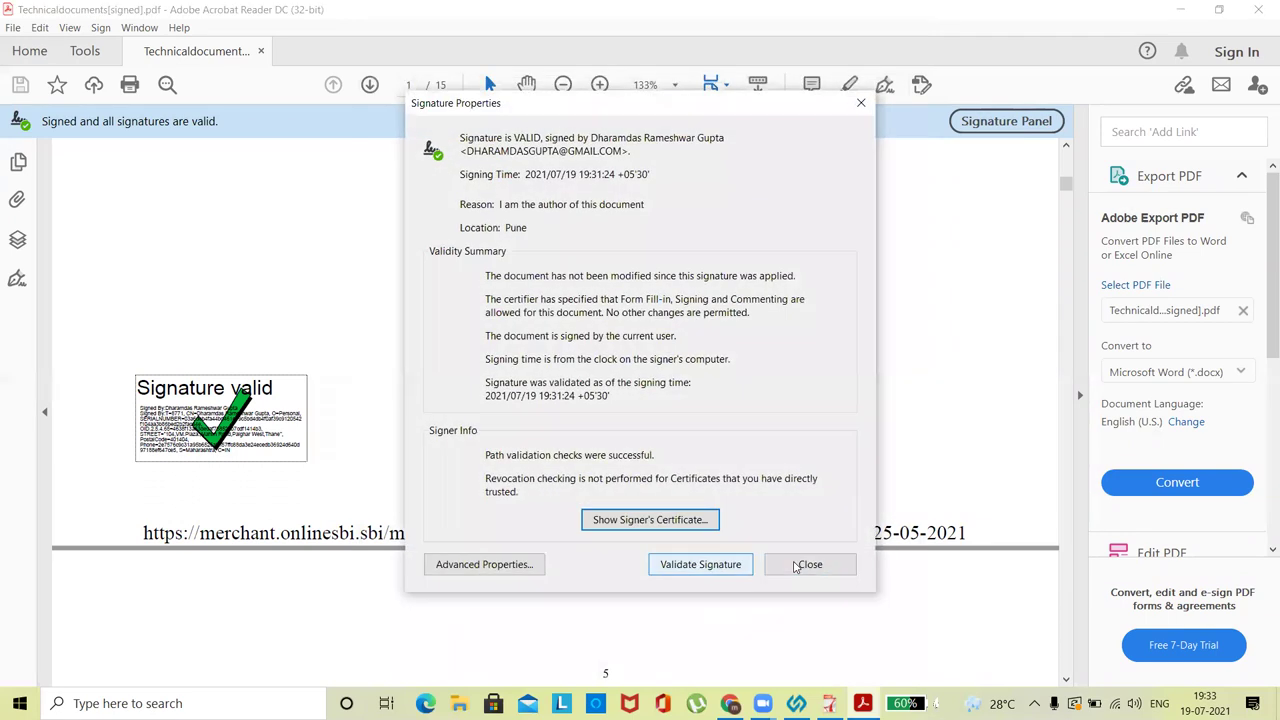
left_click(800, 564)
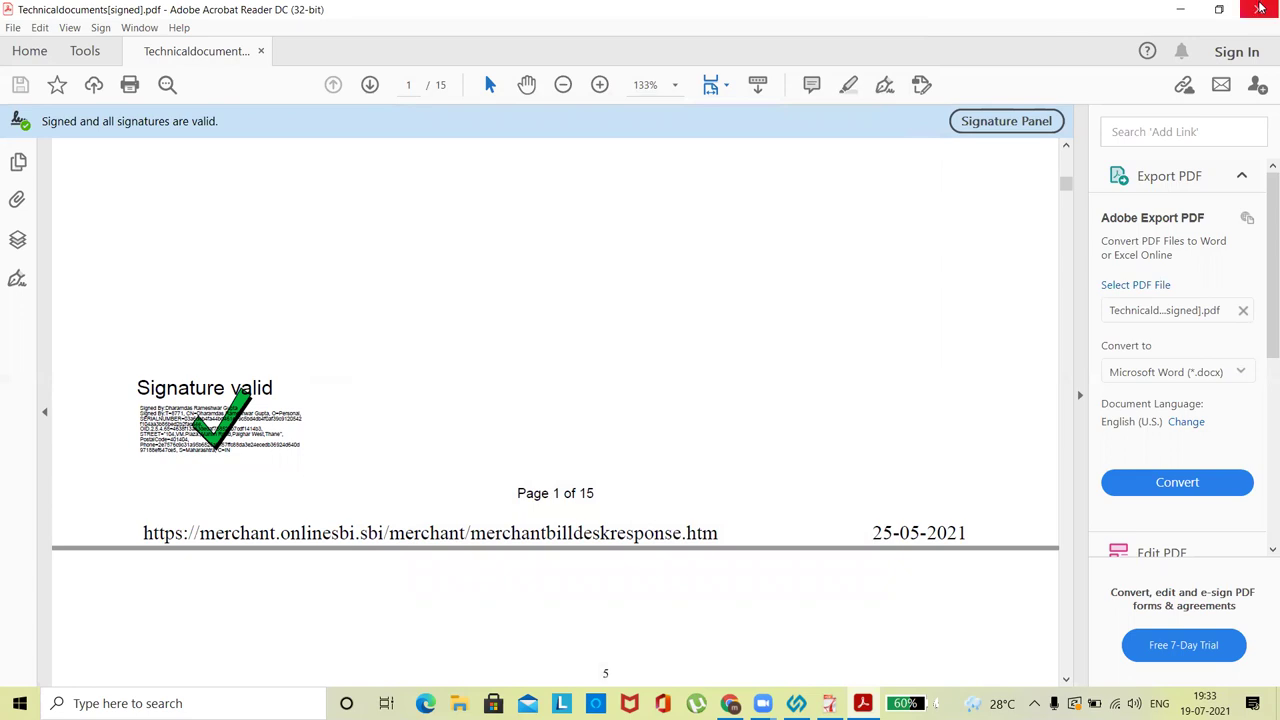
left_click(1258, 9)
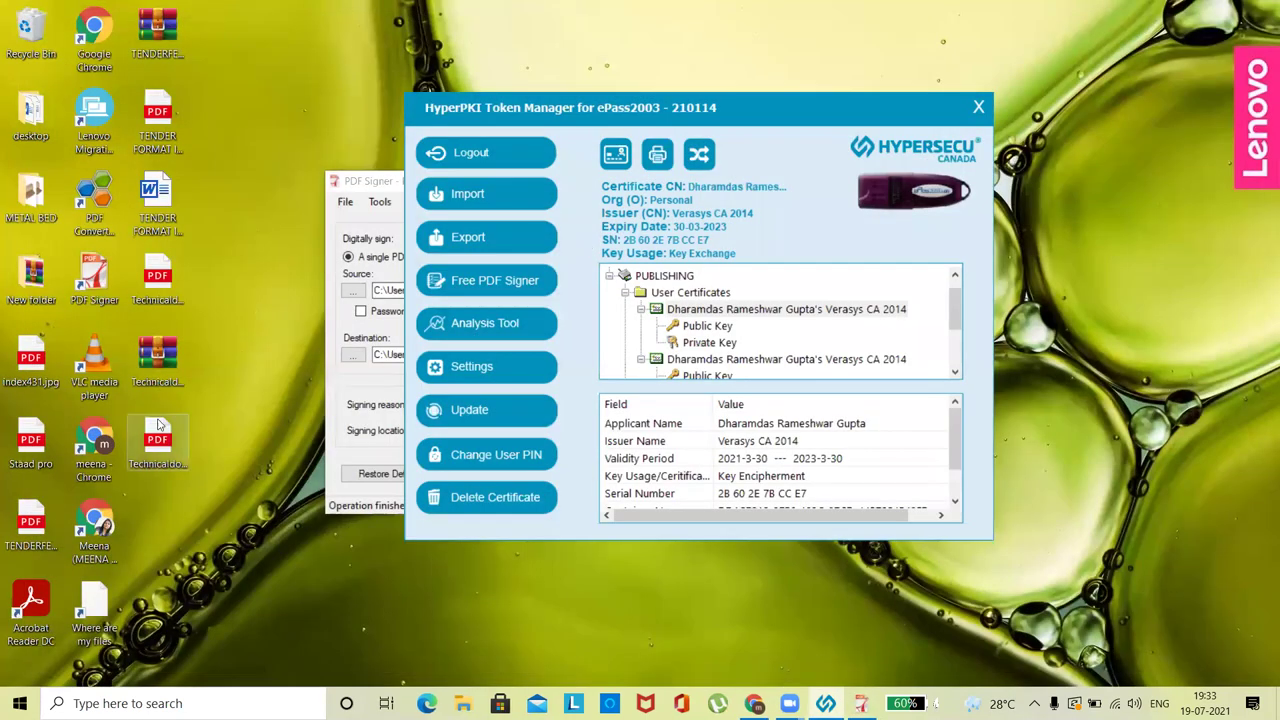
- Reopen Technicaldocuments[signed].pdf in Edge, scroll page 1, then close Edge
double_click(156, 427)
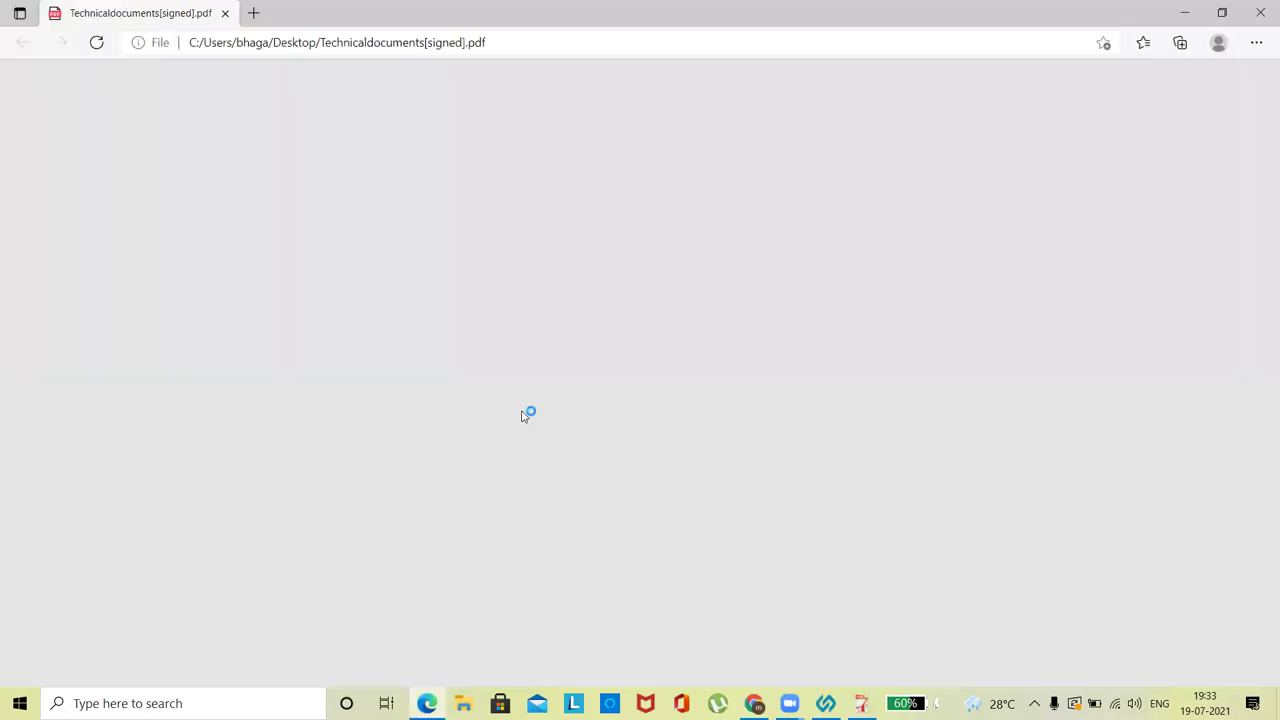
scroll(809, 342, "down", 8)
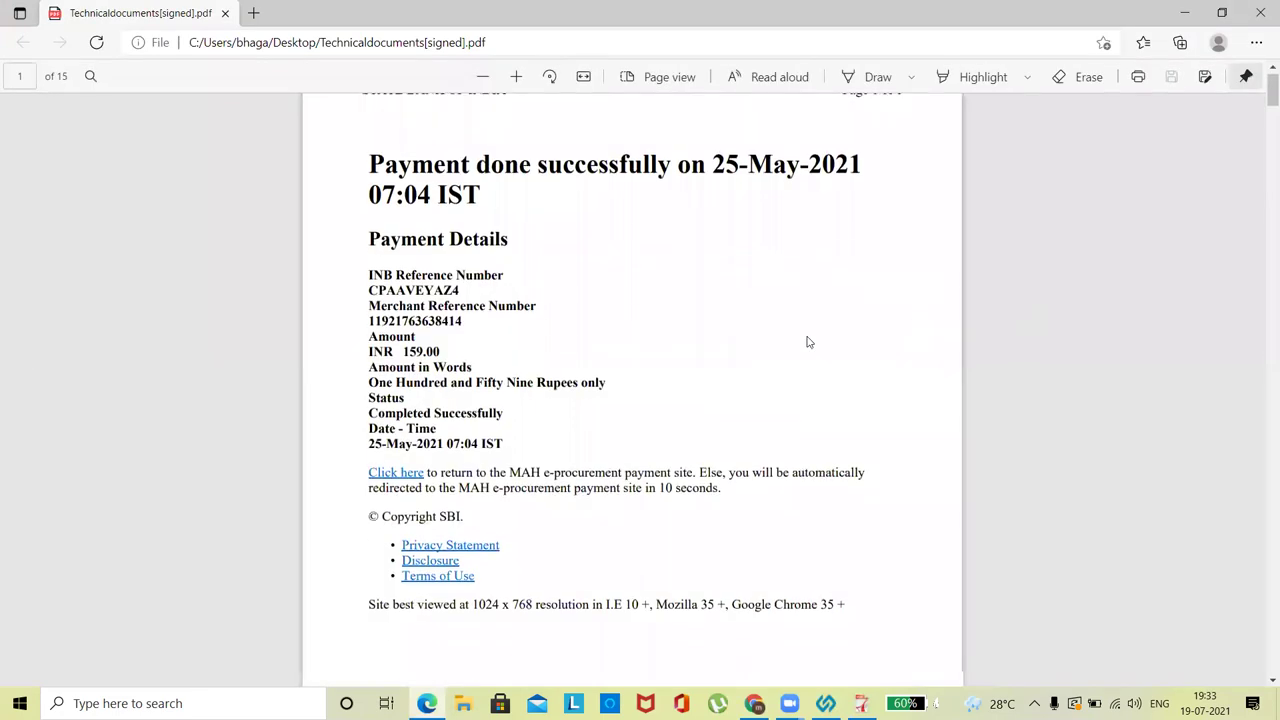
scroll(809, 342, "up", 3)
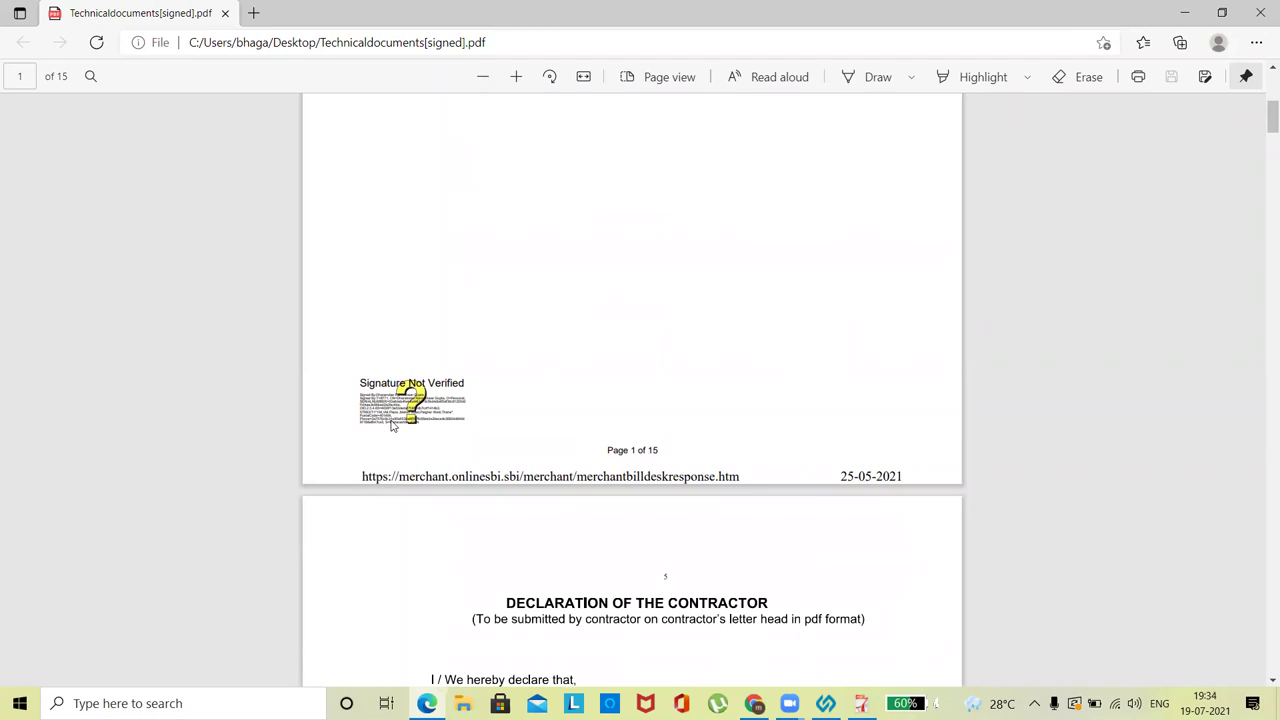
left_click(1260, 13)
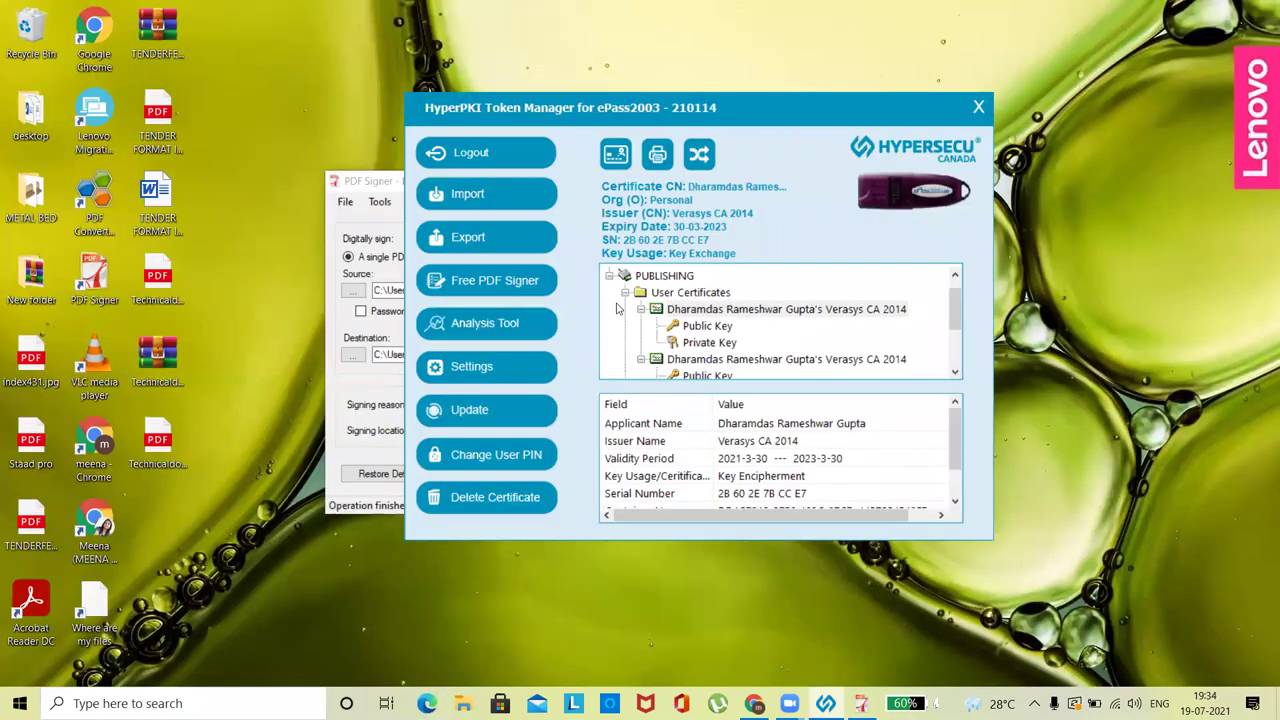
- Bring PDF Signer, reporting Operation finished for Technicaldocuments[signed].pdf, in front of Token Manager
left_click(383, 182)
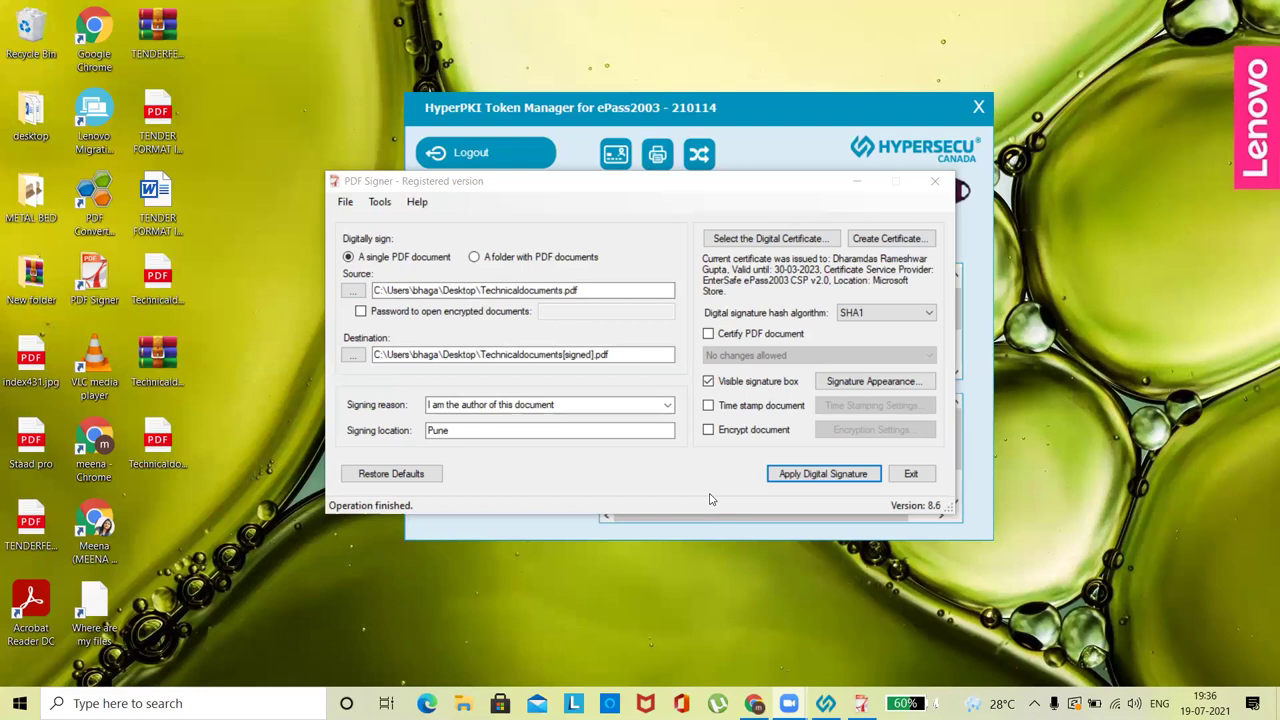
- Exit PDF Signer and quit the HyperPKI Token Manager, confirming Yes to quit
left_click(937, 184)
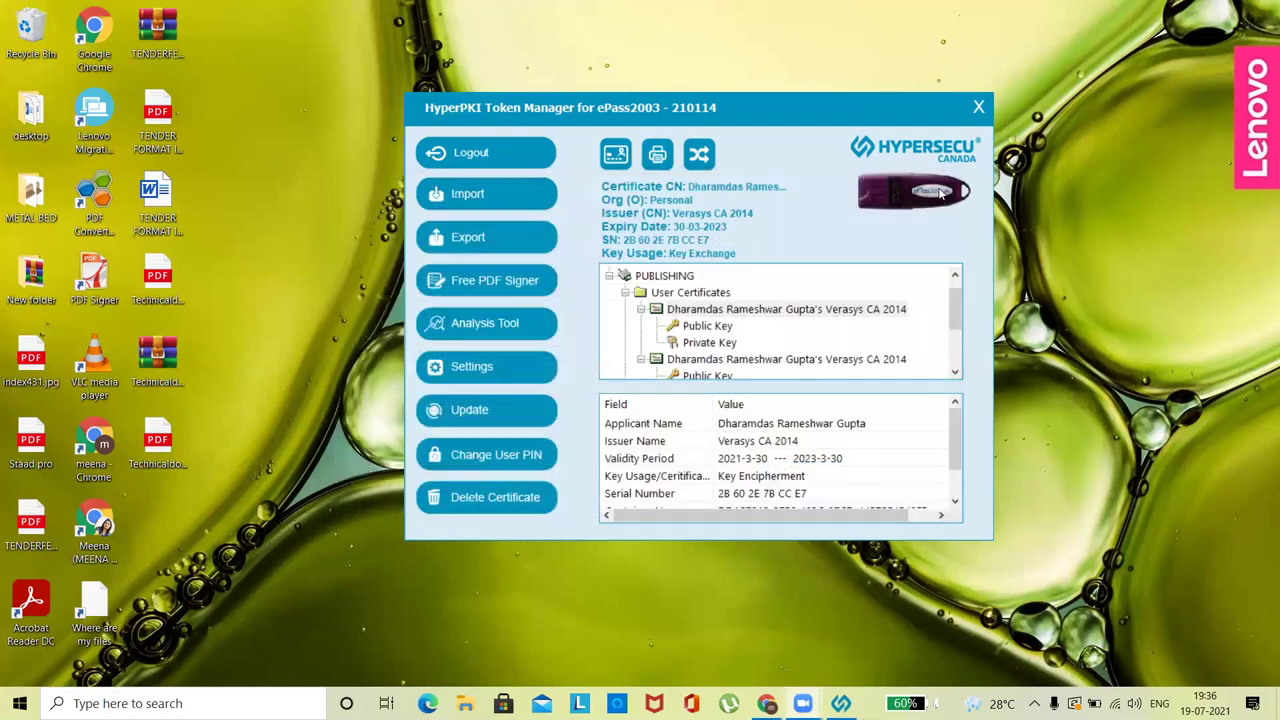
left_click(981, 107)
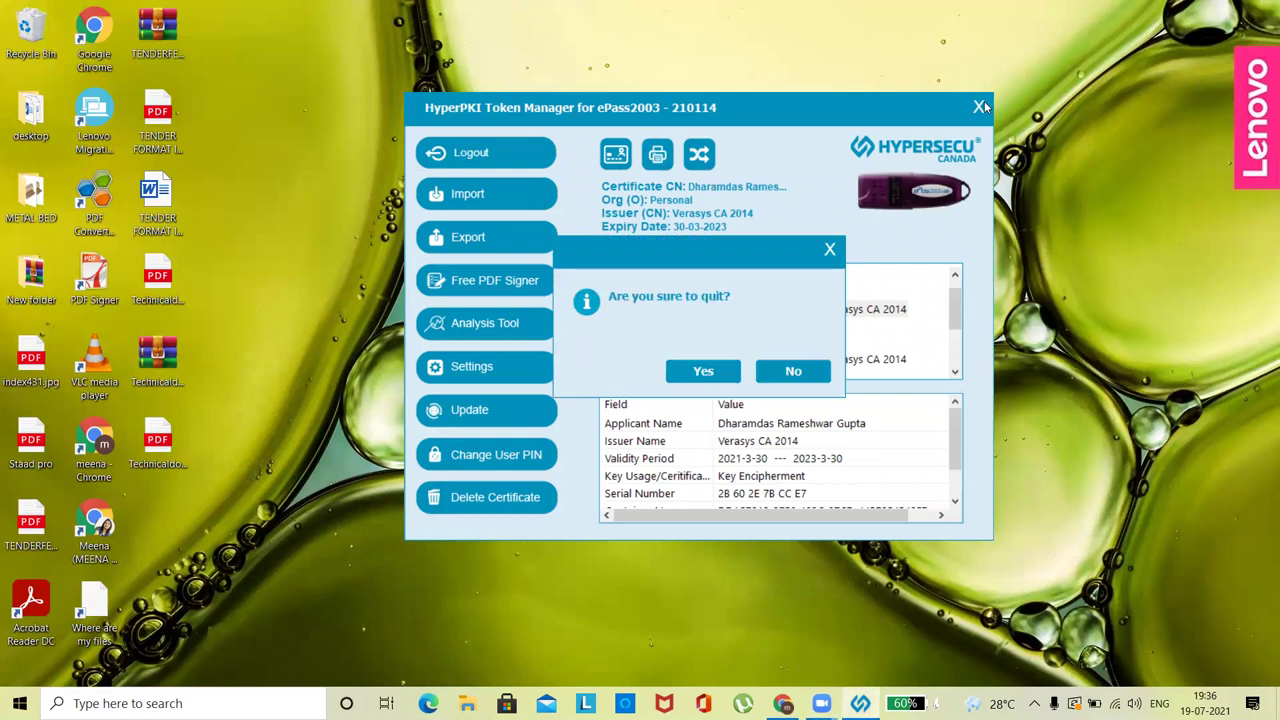
left_click(700, 372)
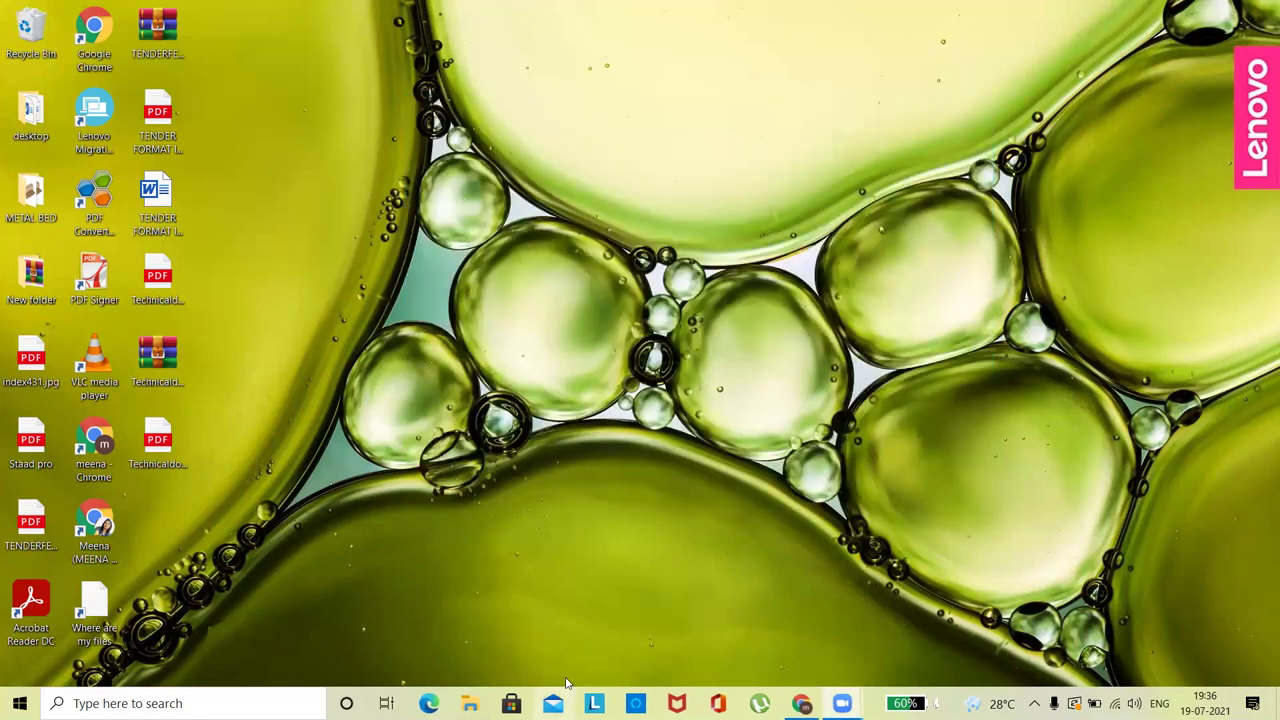